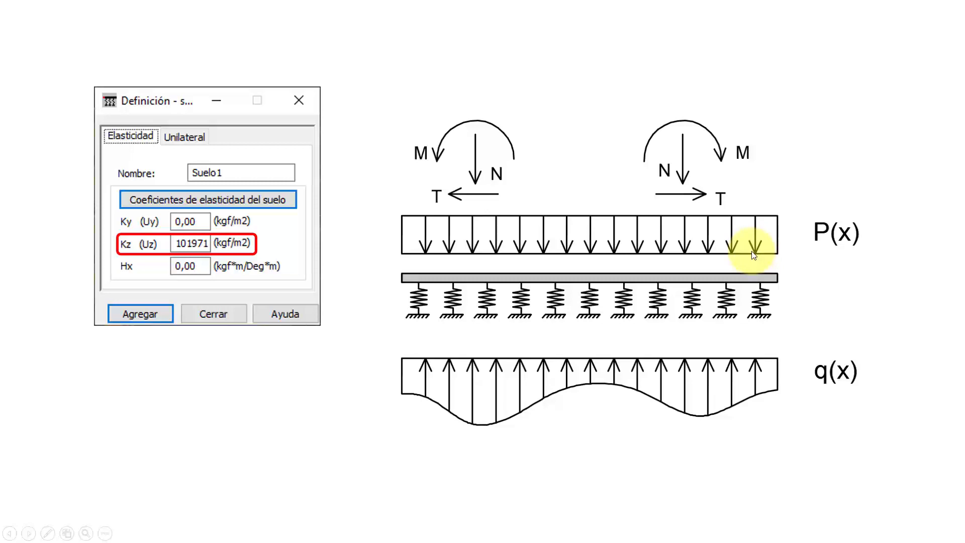
End the slideshow and switch to the tutorial 56 building model in Robot Structural Analysis.
{"action": "key", "text": "Escape"}
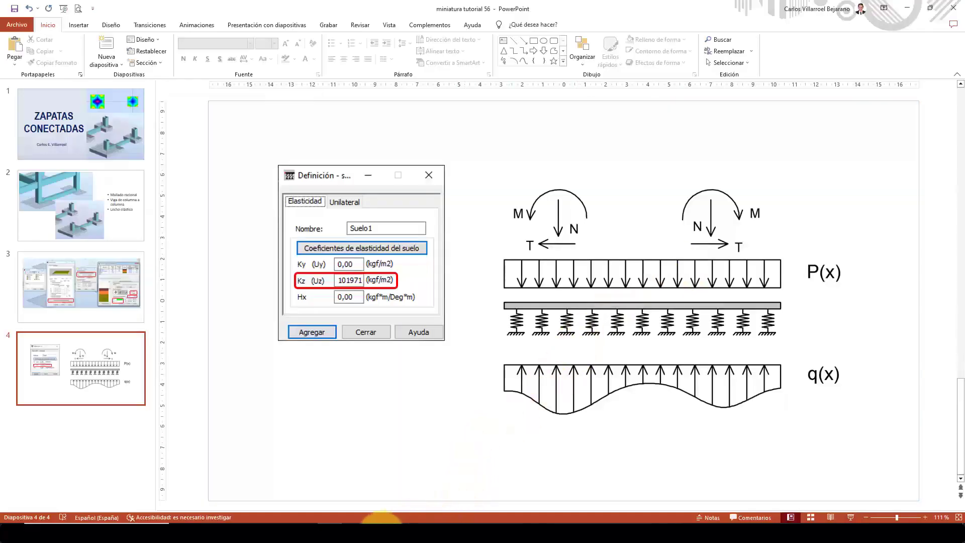
{"action": "left_click", "coordinate": [368, 534]}
{"action": "middle_click_drag", "start_coordinate": [756, 419], "coordinate": [720, 404]}
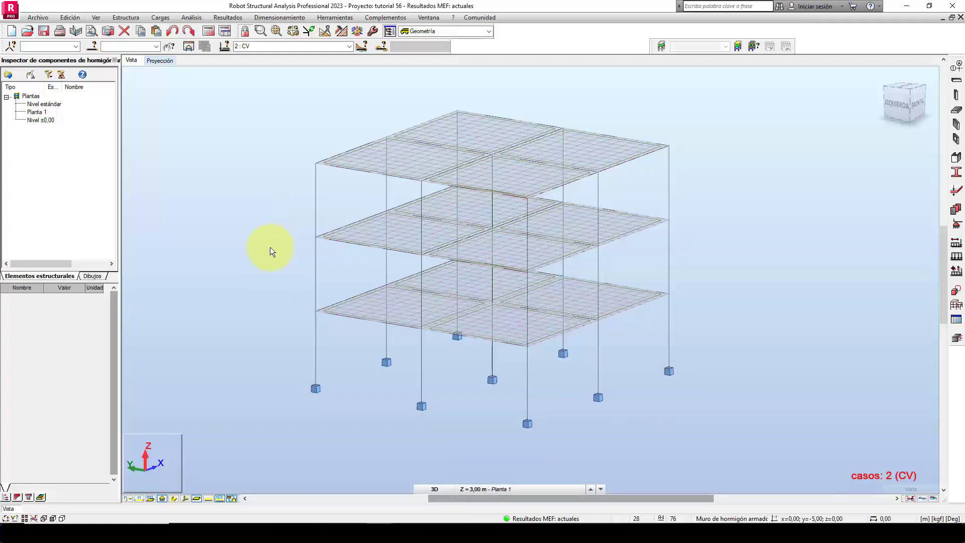
{"action": "middle_click_drag", "start_coordinate": [651, 257], "coordinate": [658, 245]}
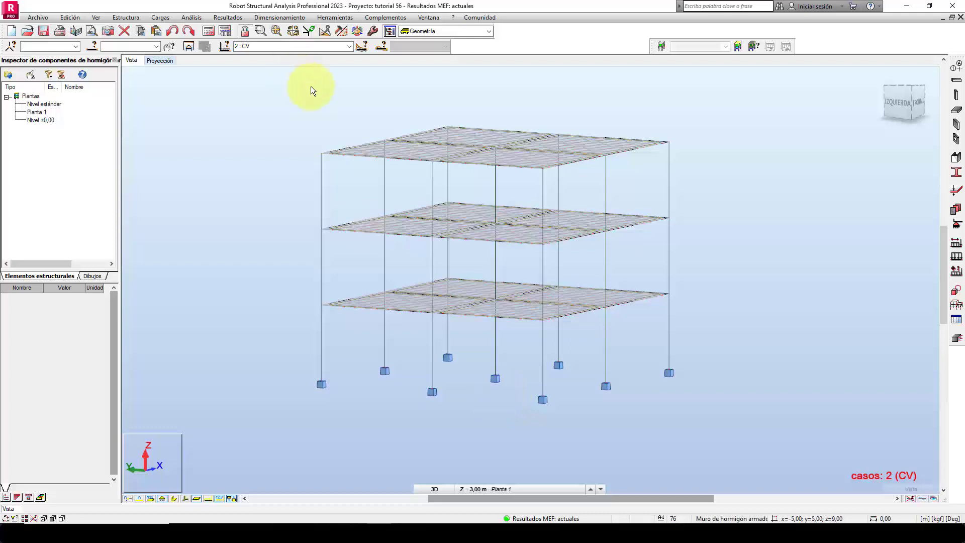
Display the FZ support reaction diagrams on the building model with value annotations.
{"action": "left_click", "coordinate": [228, 18]}
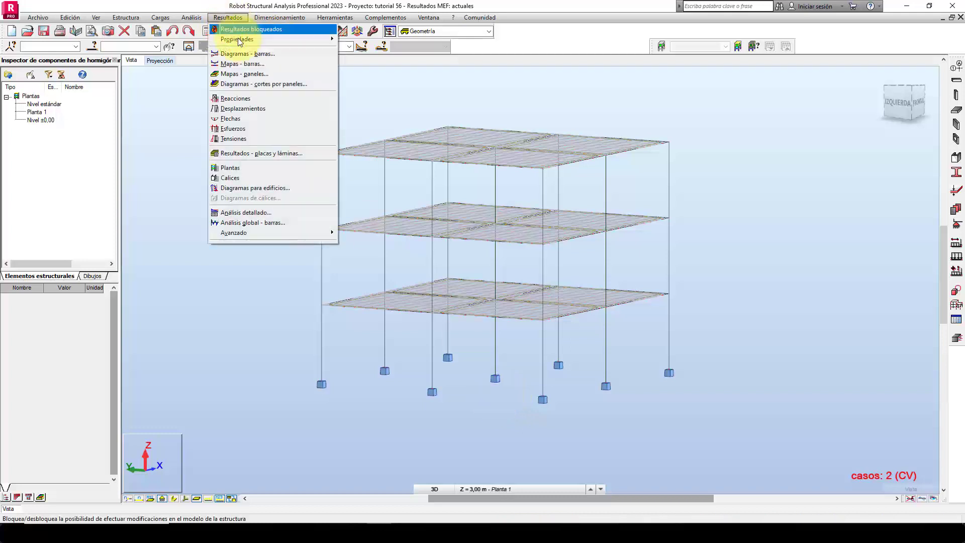
{"action": "left_click", "coordinate": [254, 54]}
{"action": "mouse_move", "coordinate": [834, 152]}
{"action": "left_mouse_down"}
{"action": "mouse_move", "coordinate": [813, 124]}
{"action": "mouse_move", "coordinate": [772, 101]}
{"action": "left_mouse_up"}
{"action": "left_click", "coordinate": [848, 116]}
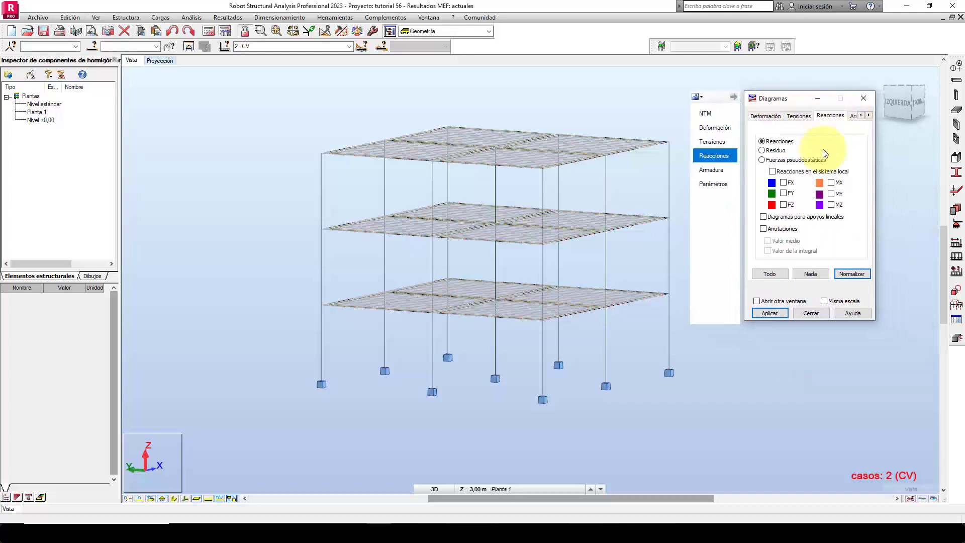
{"action": "left_click", "coordinate": [783, 205]}
{"action": "left_click", "coordinate": [764, 229]}
{"action": "left_click", "coordinate": [766, 313]}
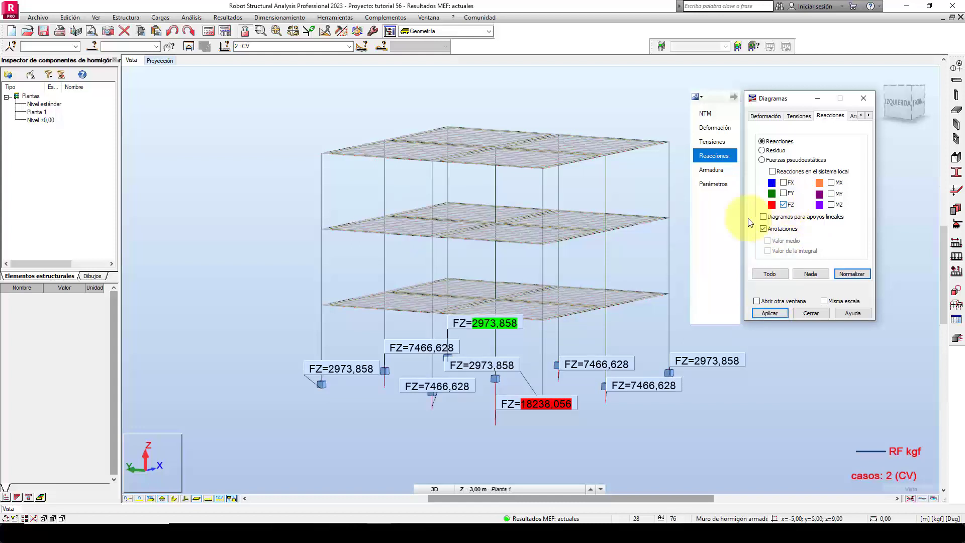
View the supports from above and compare the FZ reactions for load cases CM and CV.
{"action": "middle_click_drag", "start_coordinate": [626, 174], "coordinate": [621, 180]}
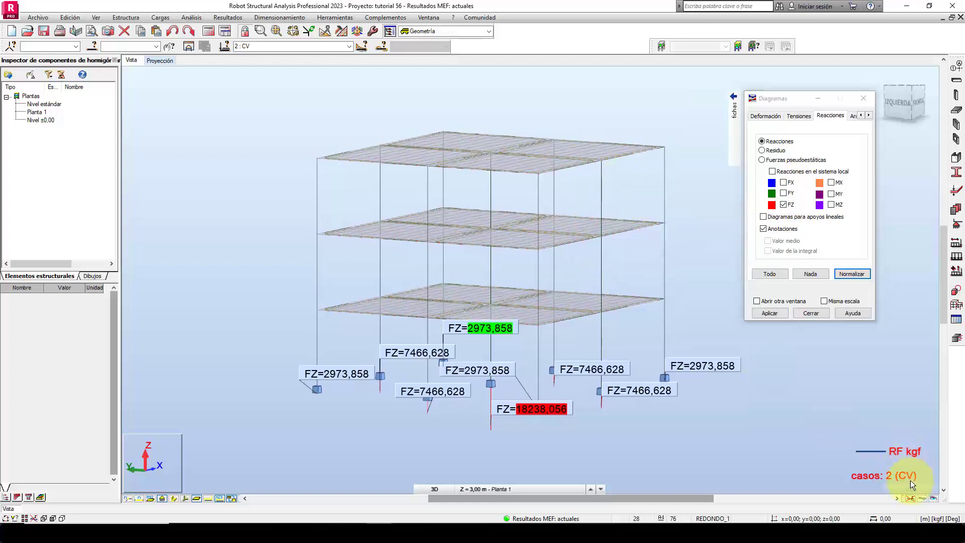
{"action": "mouse_move", "coordinate": [929, 454]}
{"action": "left_click_drag", "start_coordinate": [930, 457], "coordinate": [903, 458]}
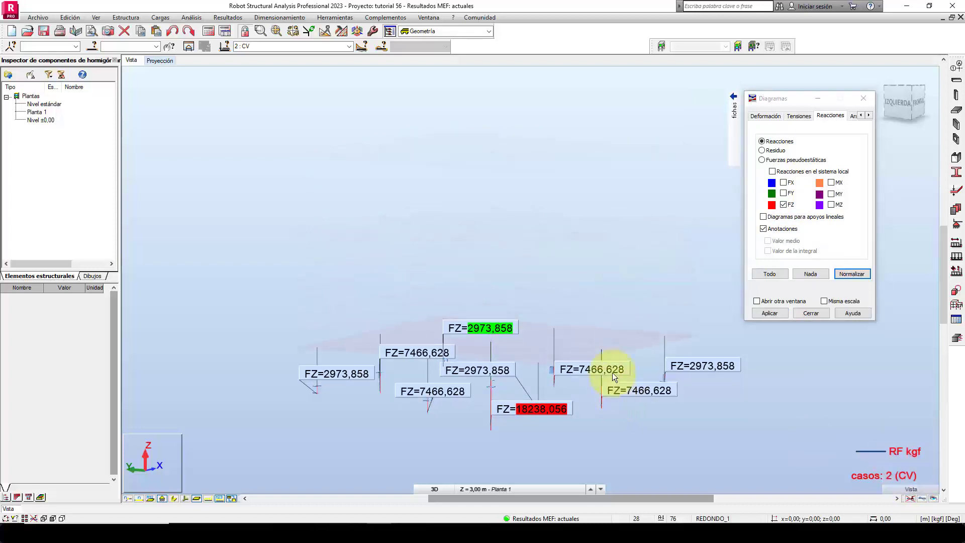
{"action": "middle_click_drag", "start_coordinate": [493, 230], "coordinate": [450, 245], "text": "shift"}
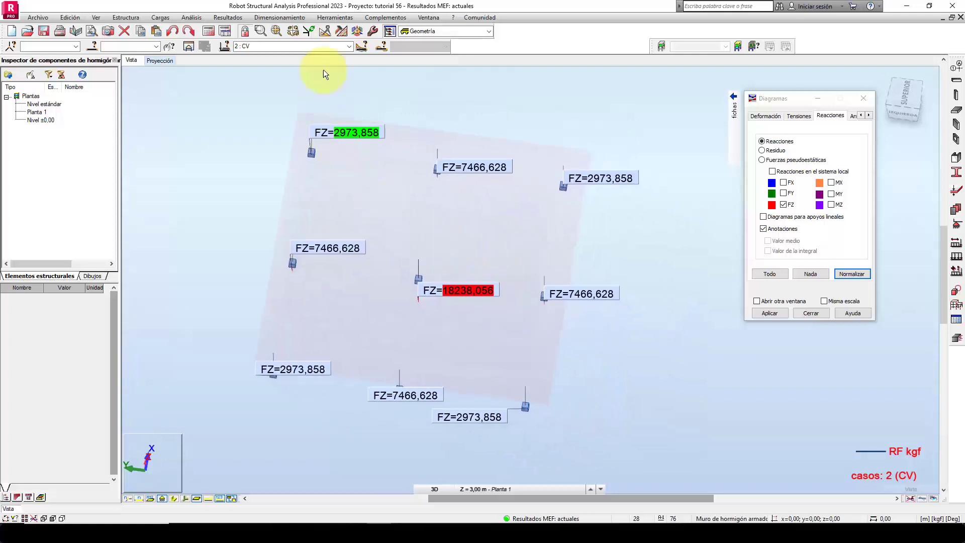
{"action": "left_click", "coordinate": [349, 47]}
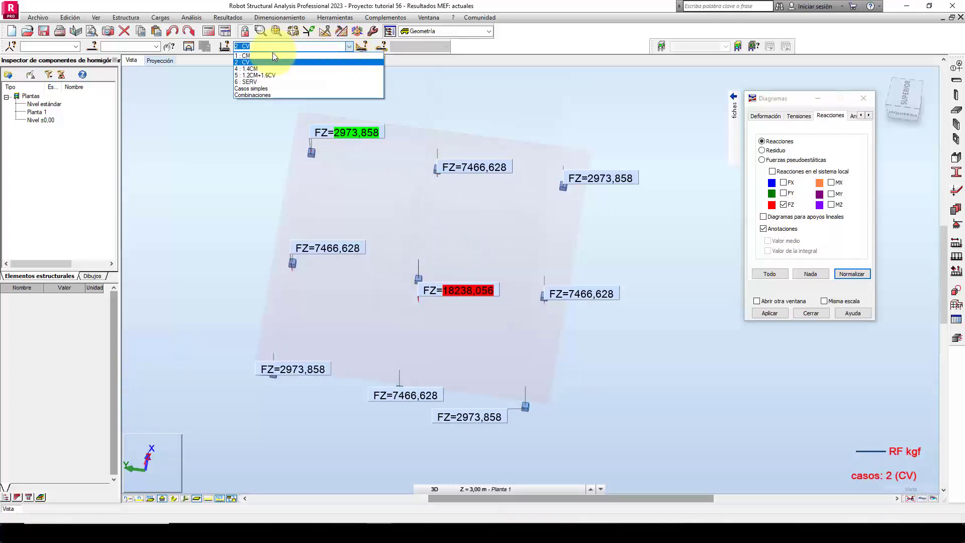
{"action": "left_click", "coordinate": [267, 56]}
{"action": "left_click", "coordinate": [349, 47]}
{"action": "left_click", "coordinate": [273, 63]}
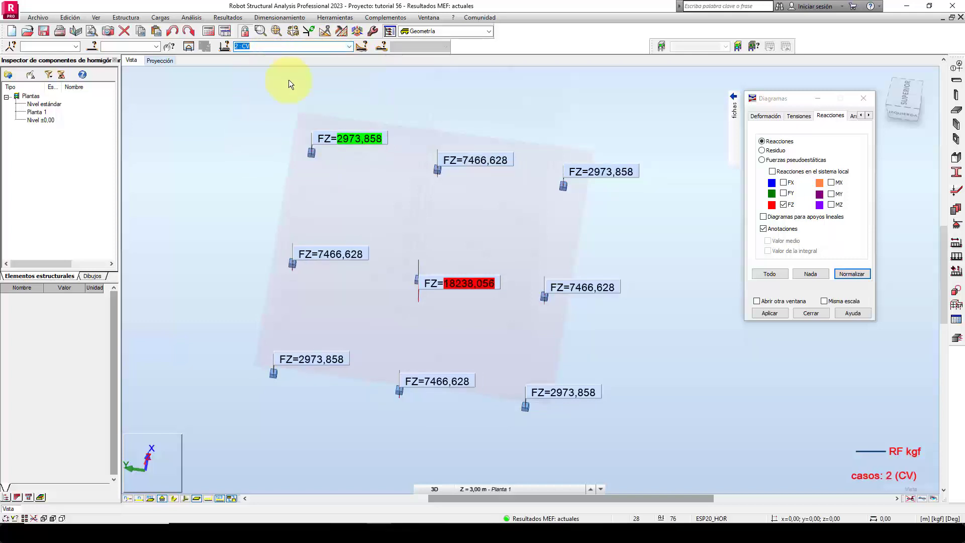
Display the FZ reactions for the SERV combination, with all nine supports in plan view.
{"action": "left_click", "coordinate": [348, 47]}
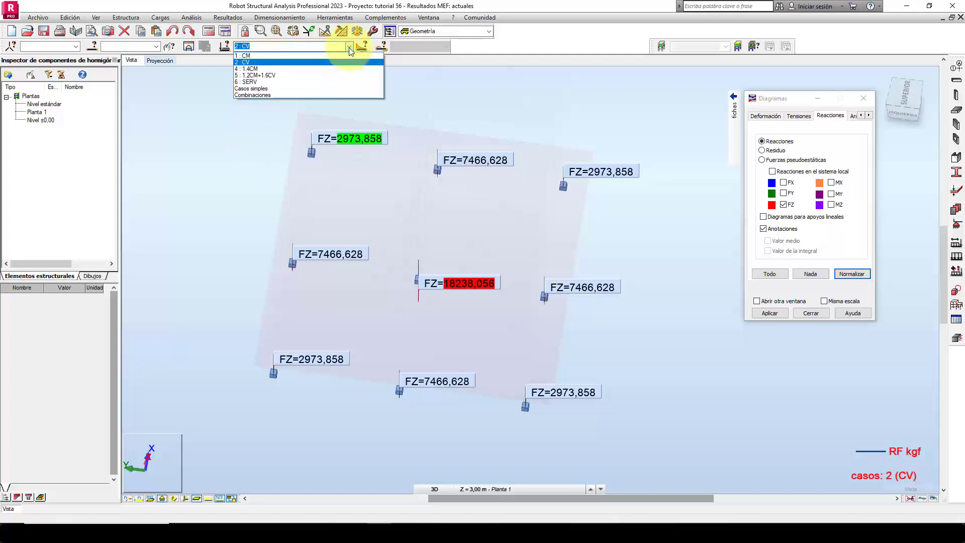
{"action": "left_click", "coordinate": [278, 81]}
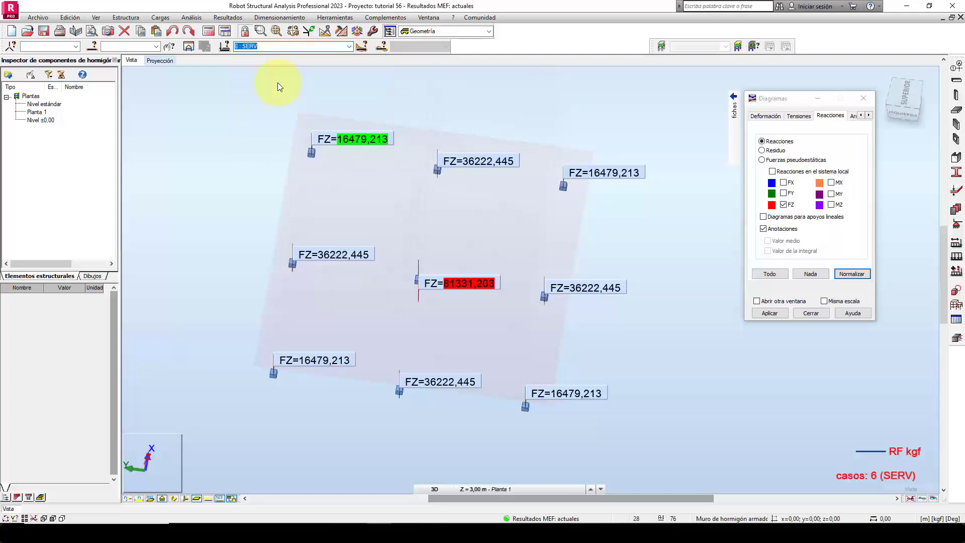
{"action": "middle_click_drag", "start_coordinate": [243, 215], "coordinate": [270, 215]}
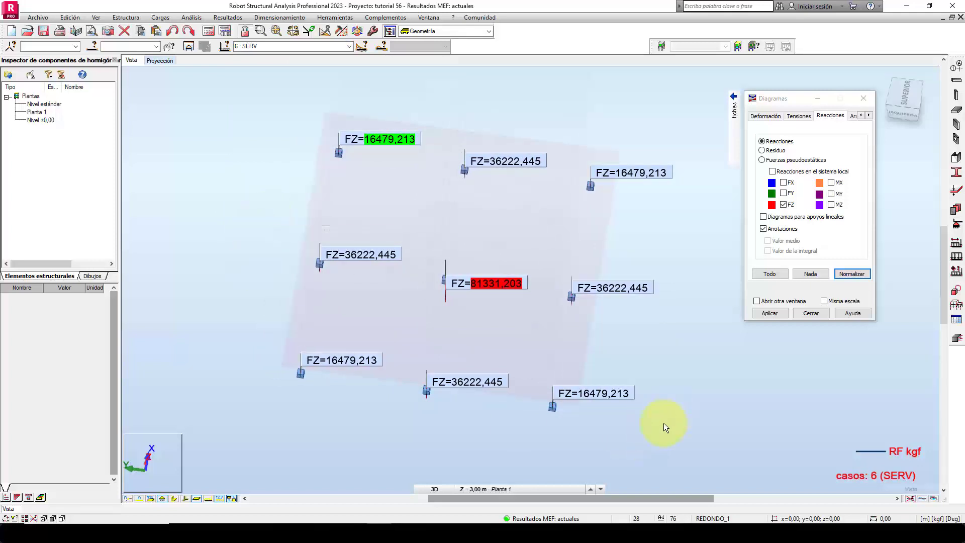
{"action": "middle_click_drag", "start_coordinate": [660, 426], "coordinate": [662, 428], "text": "shift"}
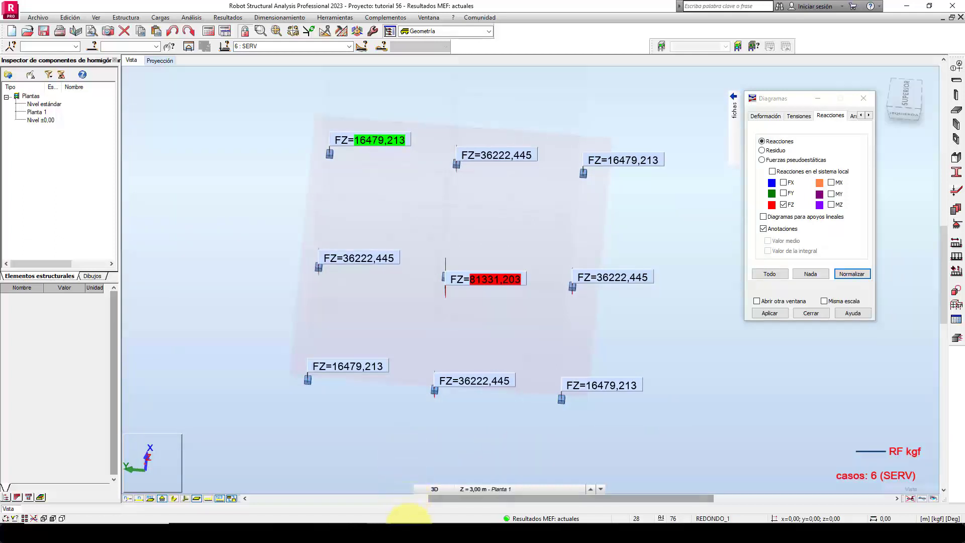
Switch to the Snipping Tool and discard the old snip without saving it.
{"action": "right_click", "coordinate": [406, 519]}
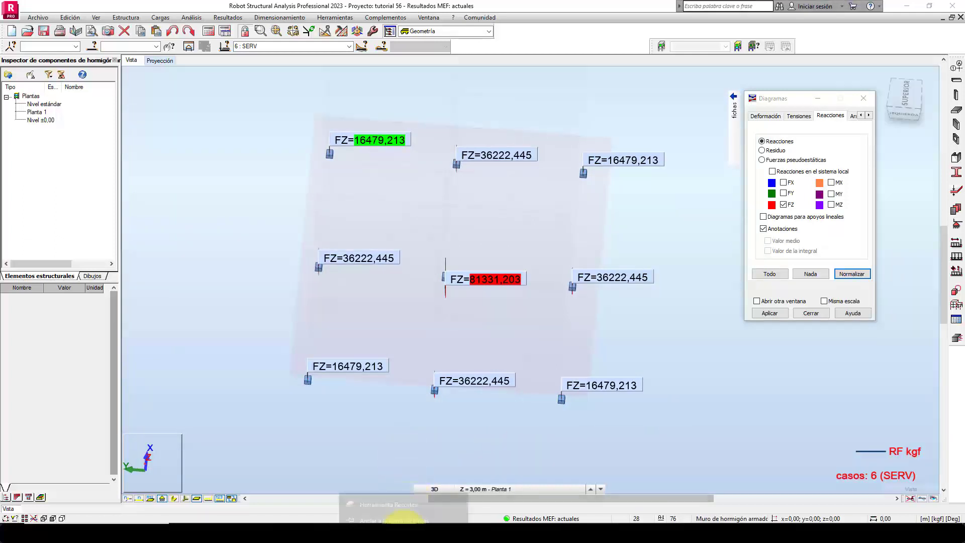
{"action": "left_click", "coordinate": [406, 514]}
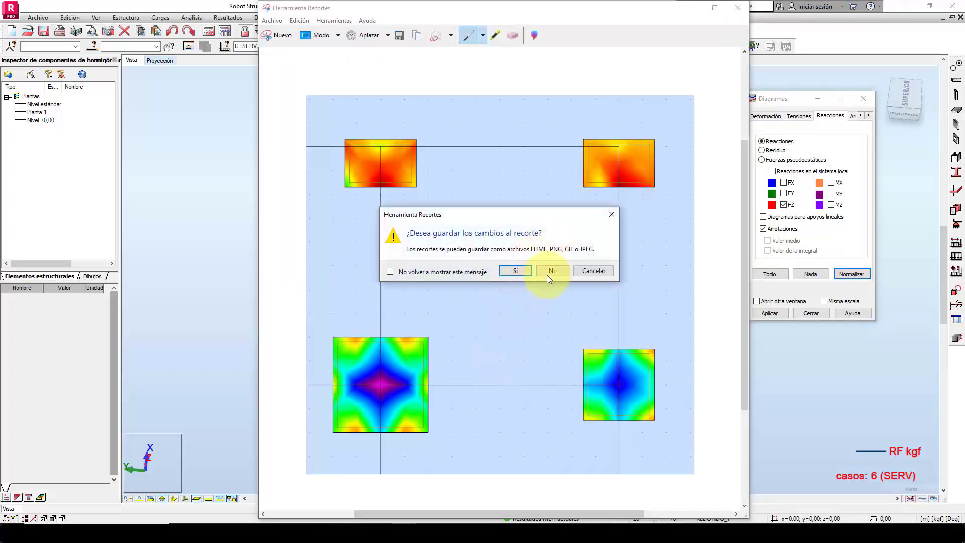
{"action": "left_click", "coordinate": [548, 274]}
Reopen the Snipping Tool and capture the plan area containing all nine SERV reaction labels.
{"action": "key", "text": "super"}
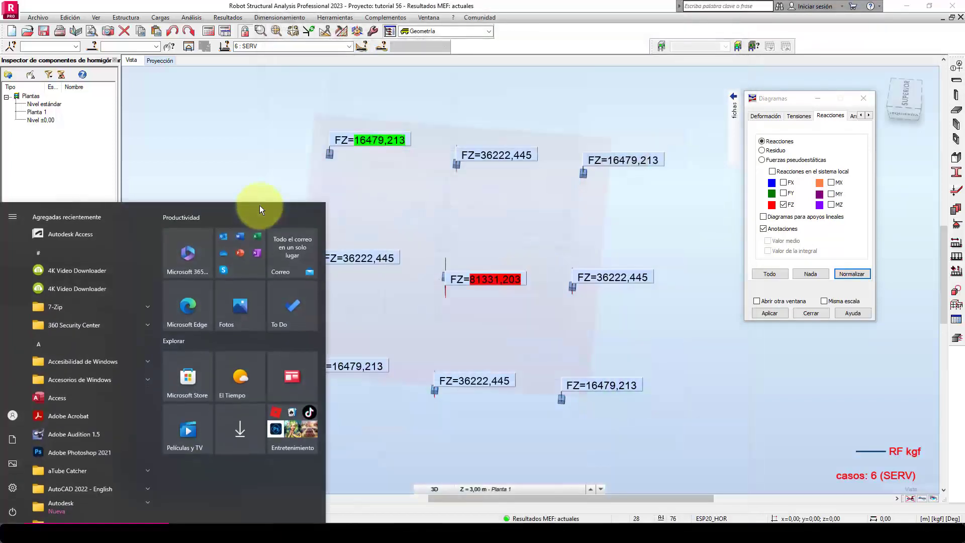
{"action": "type", "text": "re"}
{"action": "left_click", "coordinate": [158, 284]}
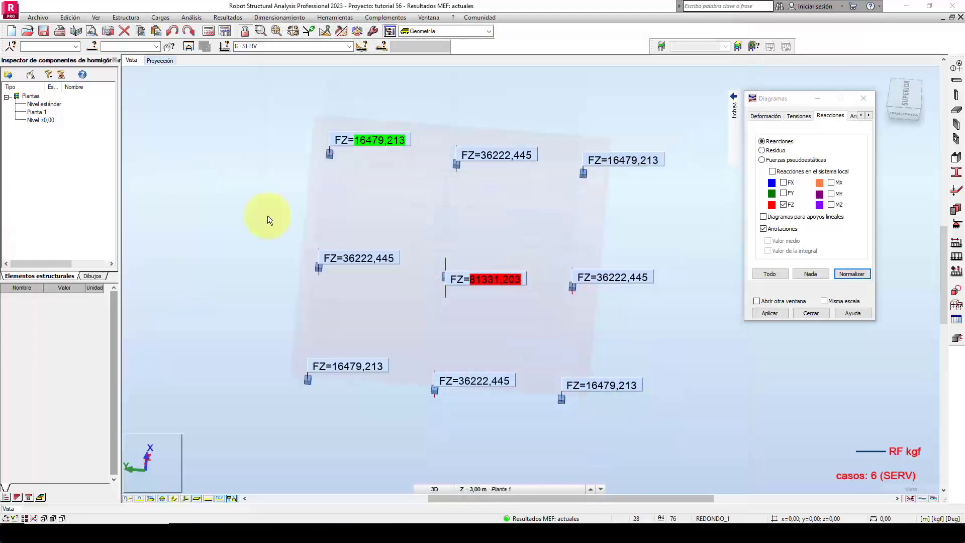
{"action": "left_click", "coordinate": [740, 132]}
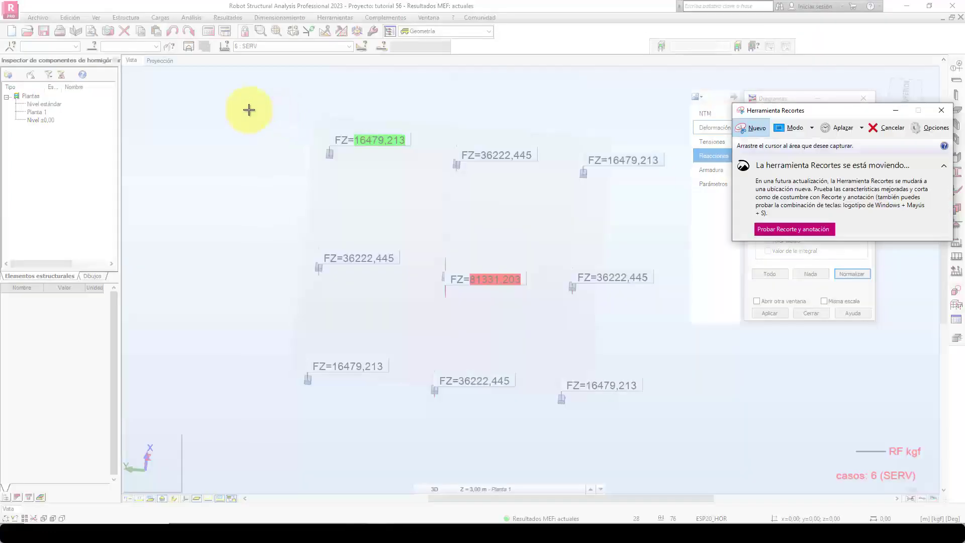
{"action": "left_click_drag", "start_coordinate": [251, 107], "coordinate": [682, 431]}
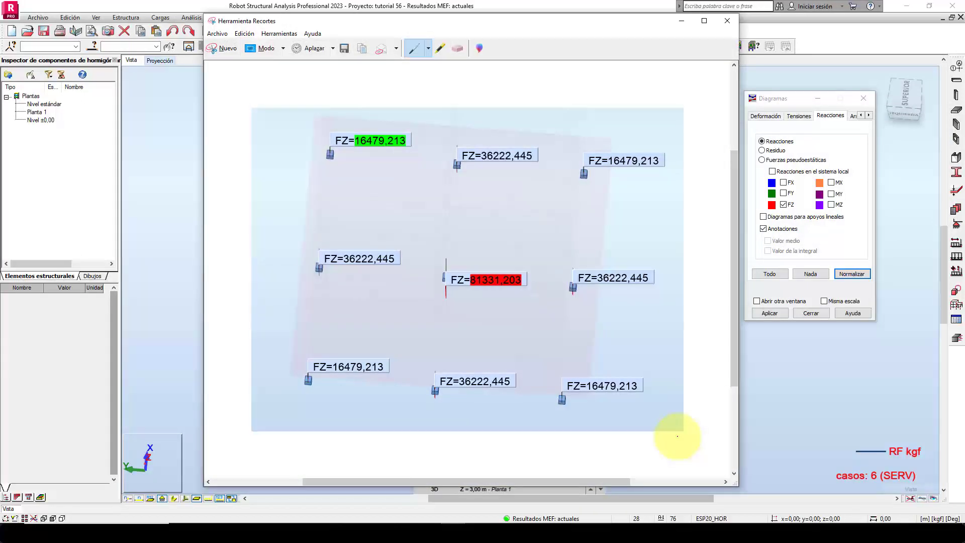
Switch to the CALCULO DE K workbook in Excel and enter an allowable soil stress of 15000 kgf/m2 in C3.
{"action": "left_click", "coordinate": [367, 536]}
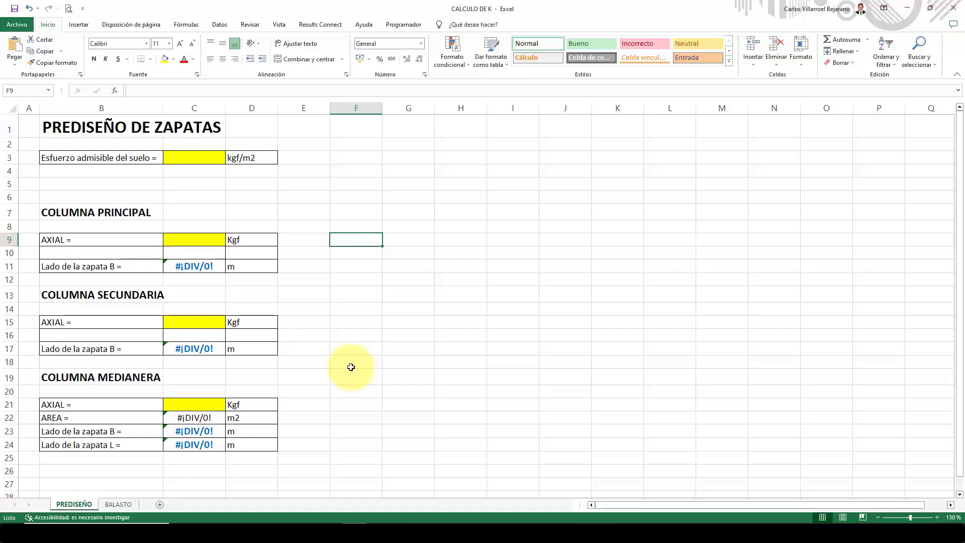
{"action": "left_click", "coordinate": [309, 214]}
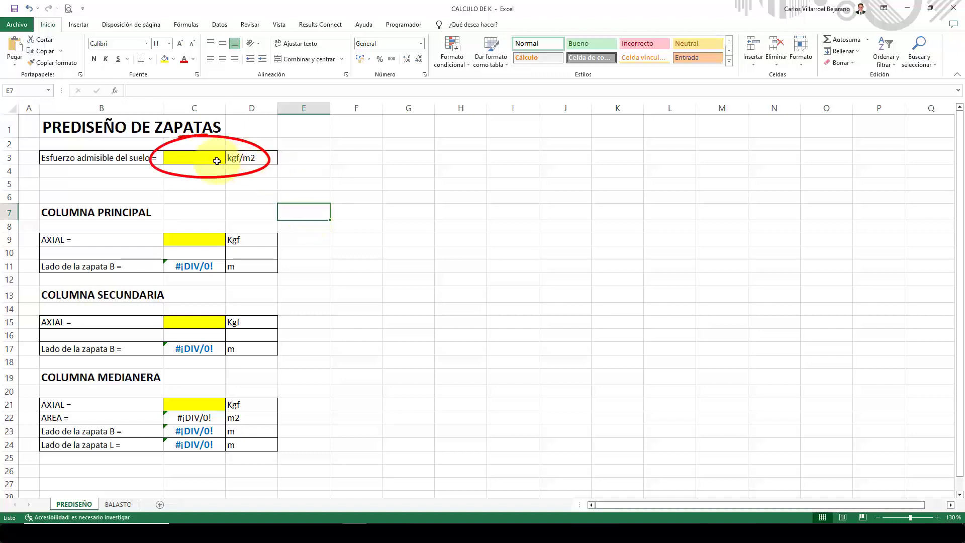
{"action": "left_click", "coordinate": [196, 158]}
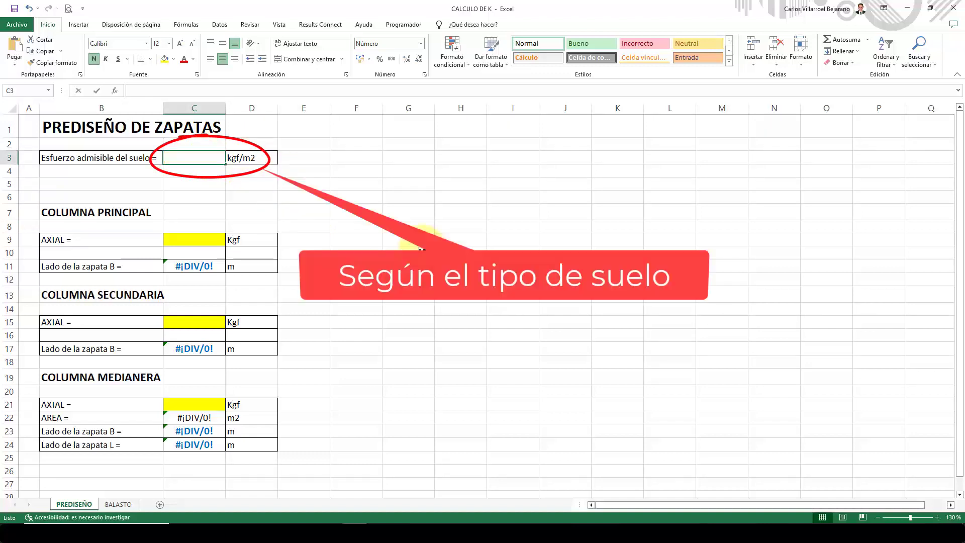
{"action": "type", "text": "15000"}
{"action": "key", "text": "Return"}
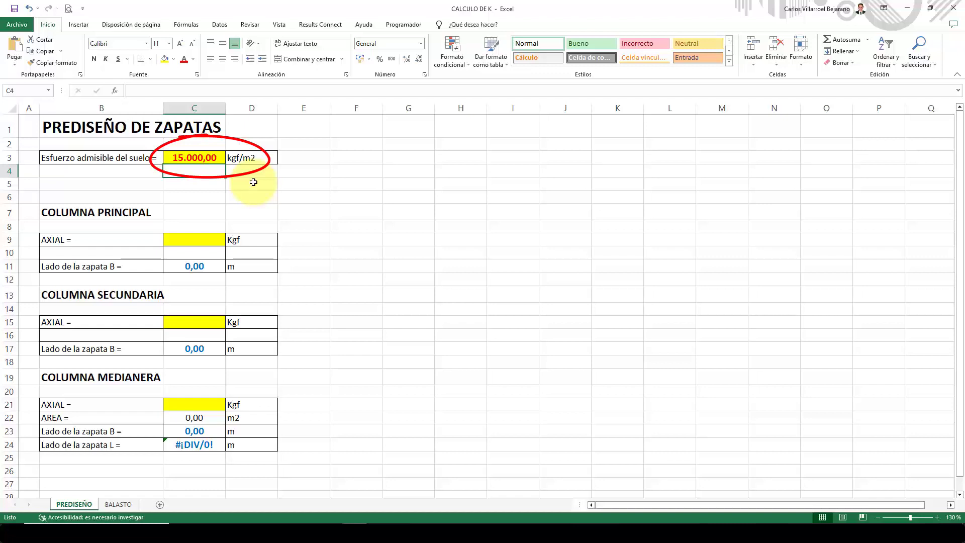
Paste the captured reaction plan into the PREDISEÑO sheet, then shrink and place it beside the footing tables.
{"action": "left_click", "coordinate": [345, 169]}
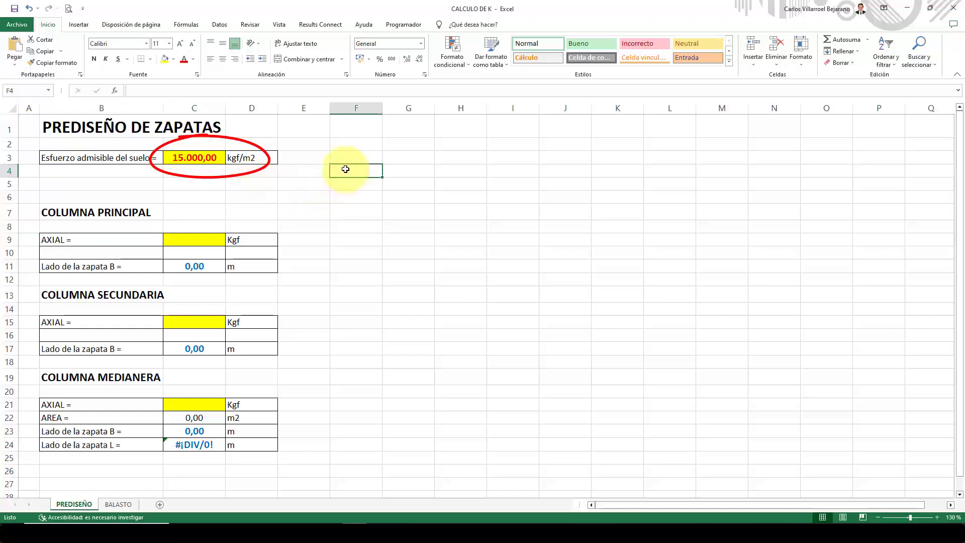
{"action": "key", "text": "ctrl+v"}
{"action": "left_click_drag", "start_coordinate": [527, 321], "coordinate": [521, 285]}
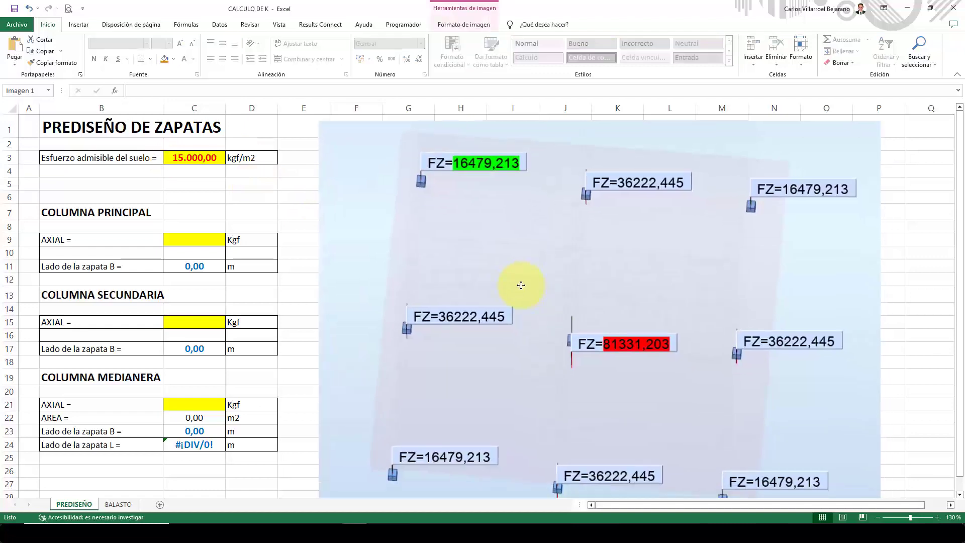
{"action": "left_click_drag", "start_coordinate": [879, 122], "coordinate": [822, 165]}
{"action": "left_click_drag", "start_coordinate": [659, 310], "coordinate": [642, 266]}
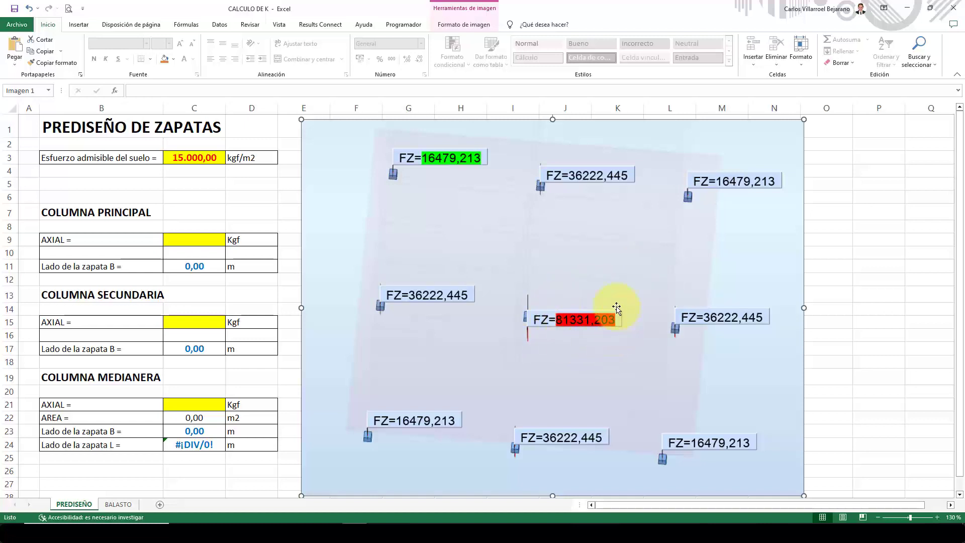
Enter 81.330 kgf as the main column's axial load in C9.
{"action": "left_click", "coordinate": [190, 239]}
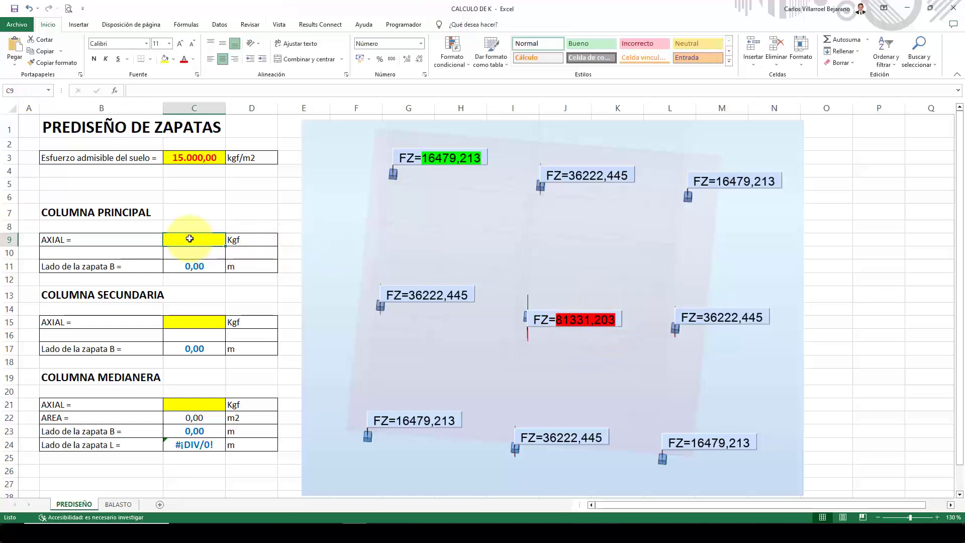
{"action": "type", "text": "81.330"}
{"action": "key", "text": "Return"}
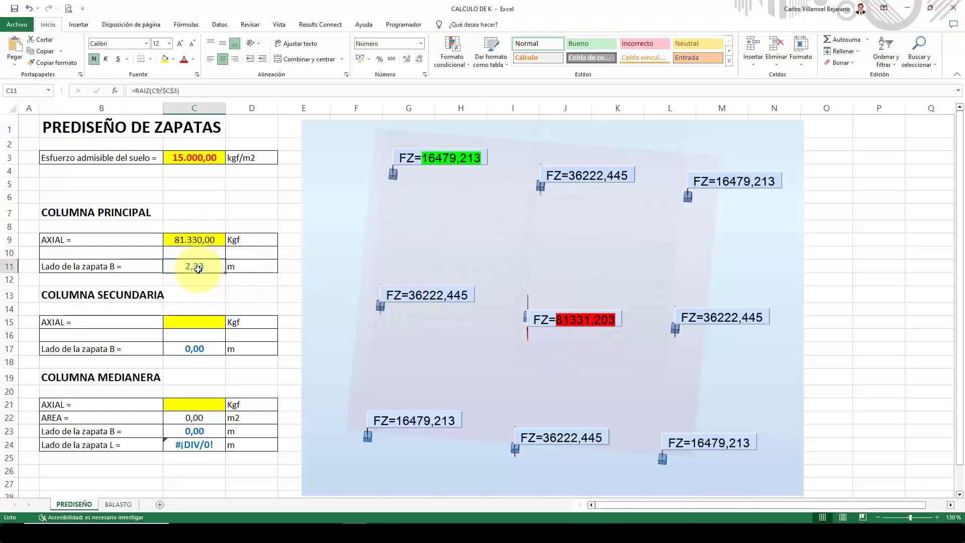
Move the reaction picture clear of column E and enter 2,5 in E11 beside the main column's footing side.
{"action": "left_click_drag", "start_coordinate": [420, 279], "coordinate": [459, 276]}
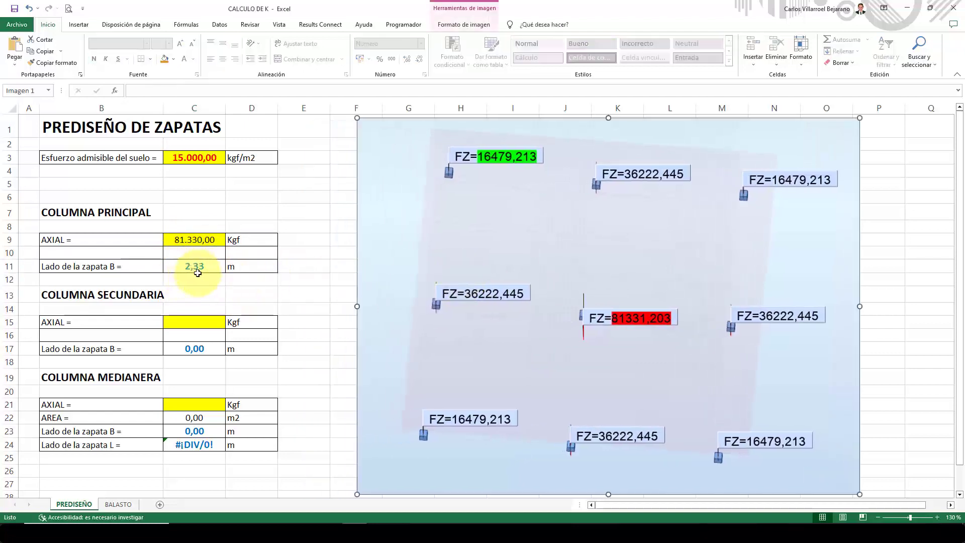
{"action": "left_click", "coordinate": [296, 265]}
{"action": "type", "text": "2,50"}
{"action": "key", "text": "Return"}
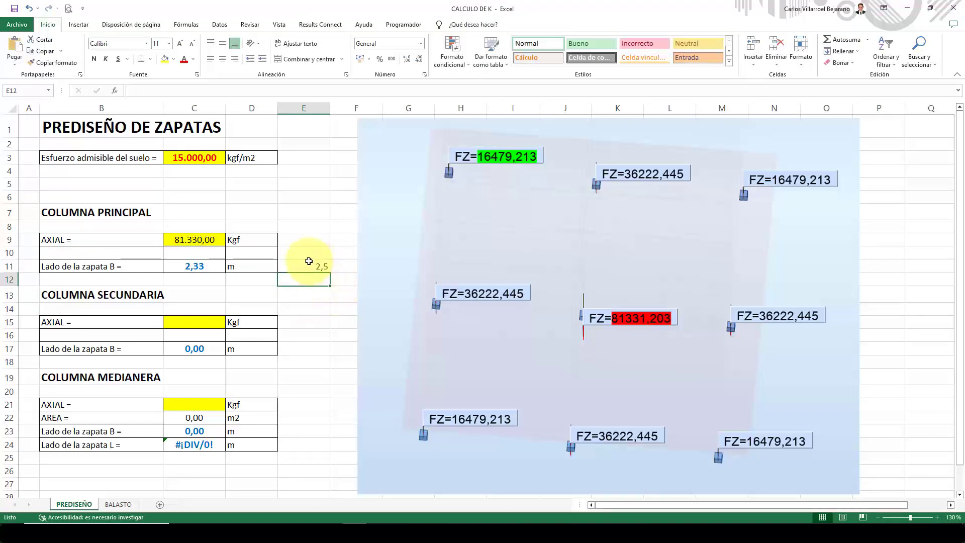
Make the 2,5 in E11 bold and enlarge it to 16 pt.
{"action": "left_click", "coordinate": [309, 263]}
{"action": "left_click", "coordinate": [95, 60]}
{"action": "left_click", "coordinate": [180, 45]}
{"action": "left_click", "coordinate": [180, 46]}
{"action": "left_click", "coordinate": [180, 46]}
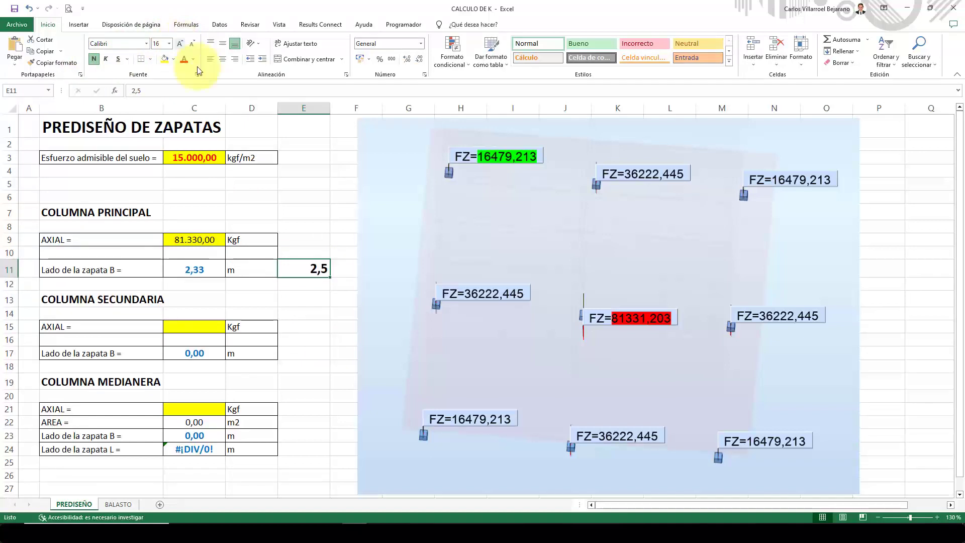
Enter 36.200 kgf as the secondary column's axial load in C15.
{"action": "left_click", "coordinate": [320, 340]}
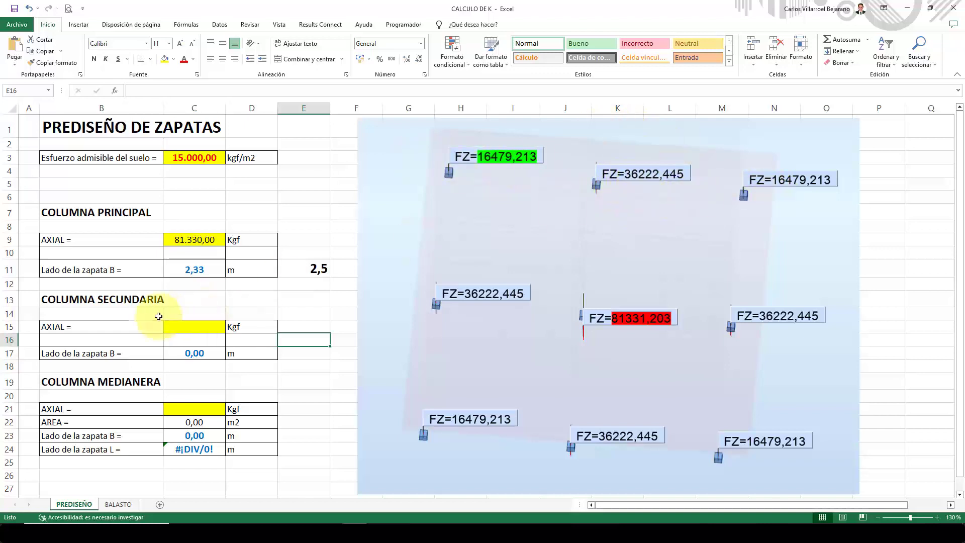
{"action": "left_click", "coordinate": [174, 326]}
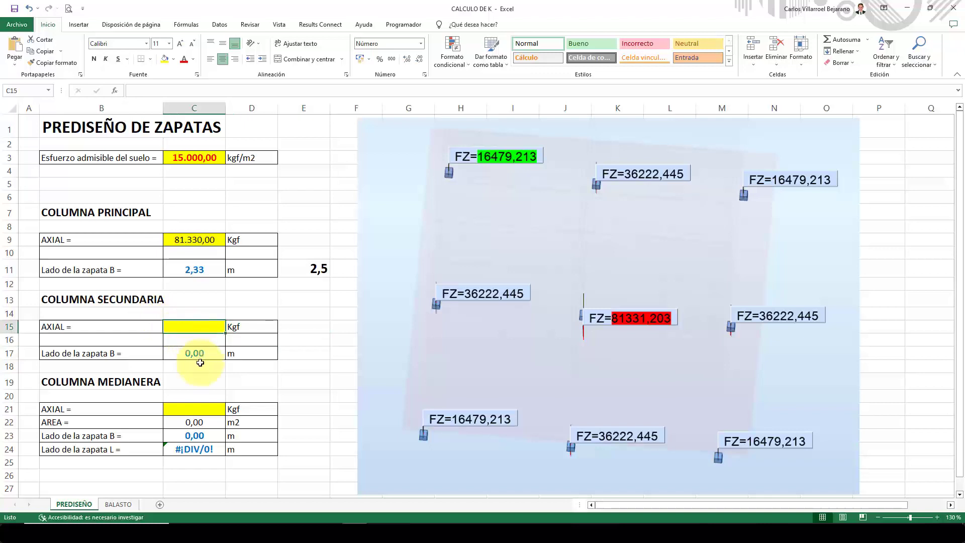
{"action": "type", "text": "36200"}
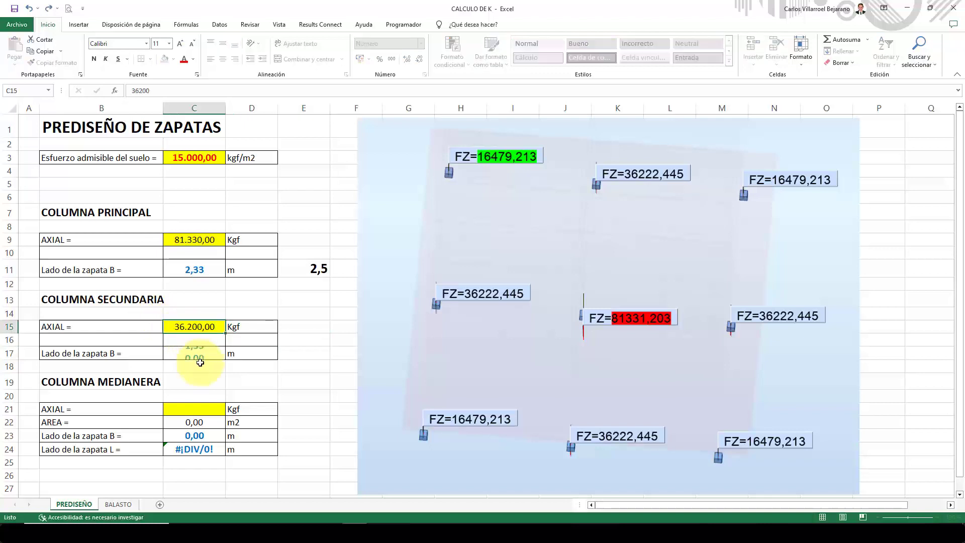
{"action": "key", "text": "Return"}
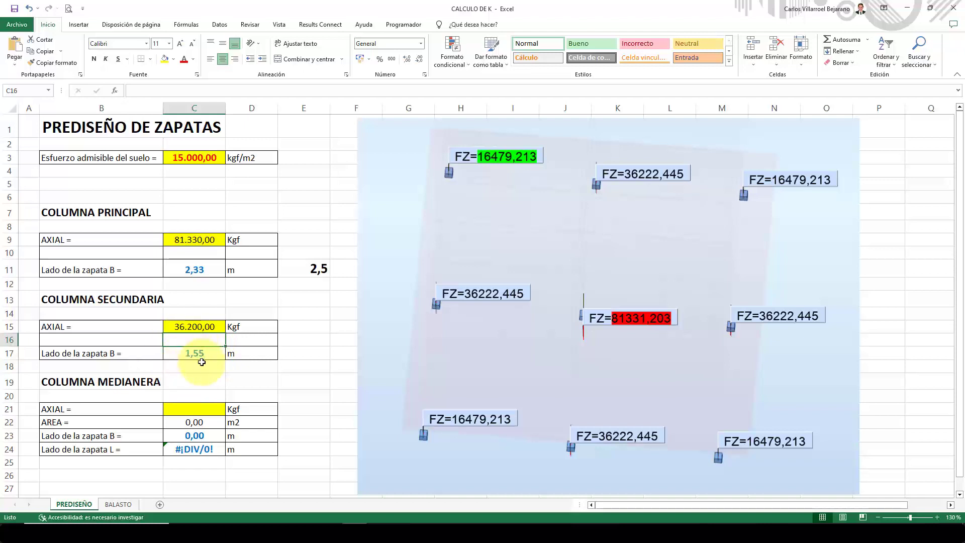
{"action": "left_click", "coordinate": [208, 354]}
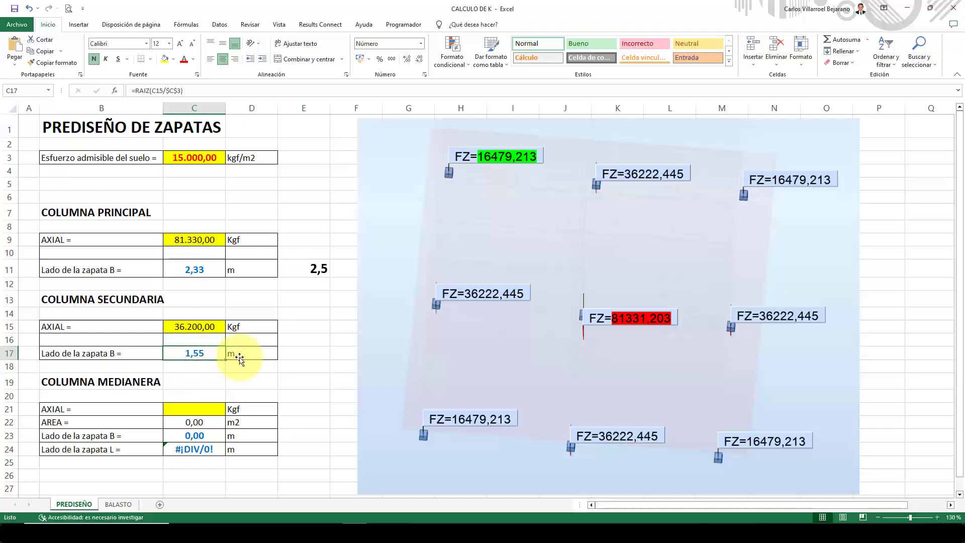
Copy the E11 cell to E17 and replace its value with 1,6 as the secondary column's footing side.
{"action": "left_click", "coordinate": [312, 352]}
{"action": "left_click", "coordinate": [321, 269]}
{"action": "right_click", "coordinate": [320, 269]}
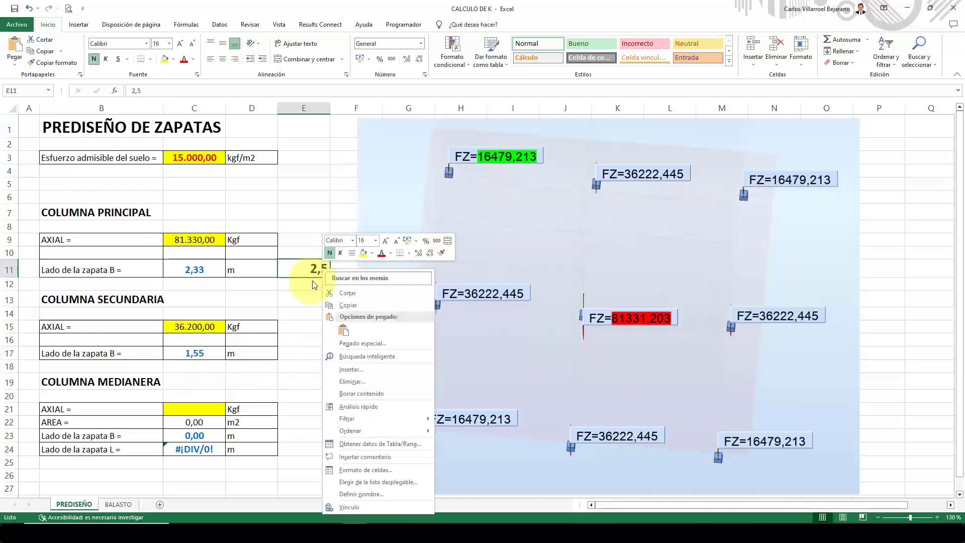
{"action": "left_click", "coordinate": [343, 307]}
{"action": "left_click", "coordinate": [295, 357]}
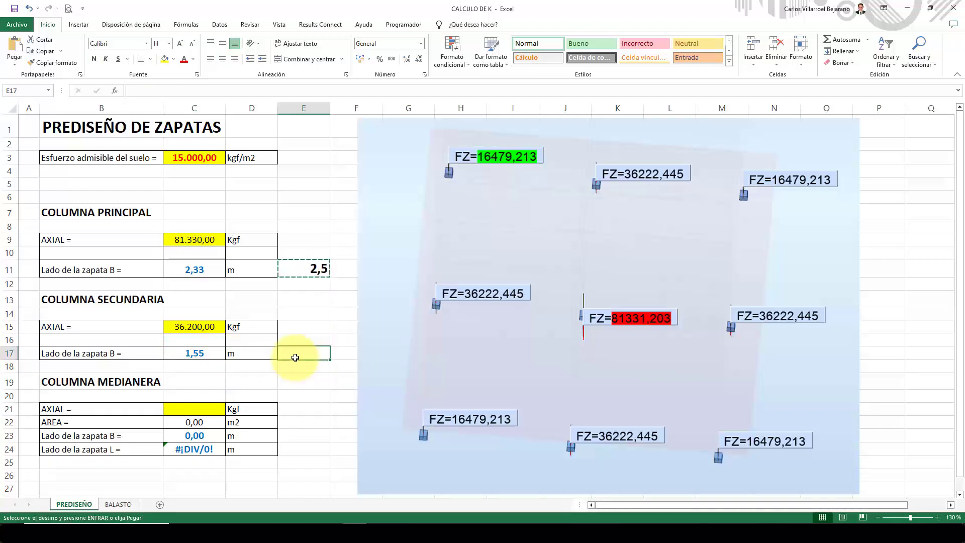
{"action": "key", "text": "Return"}
{"action": "type", "text": "1,6"}
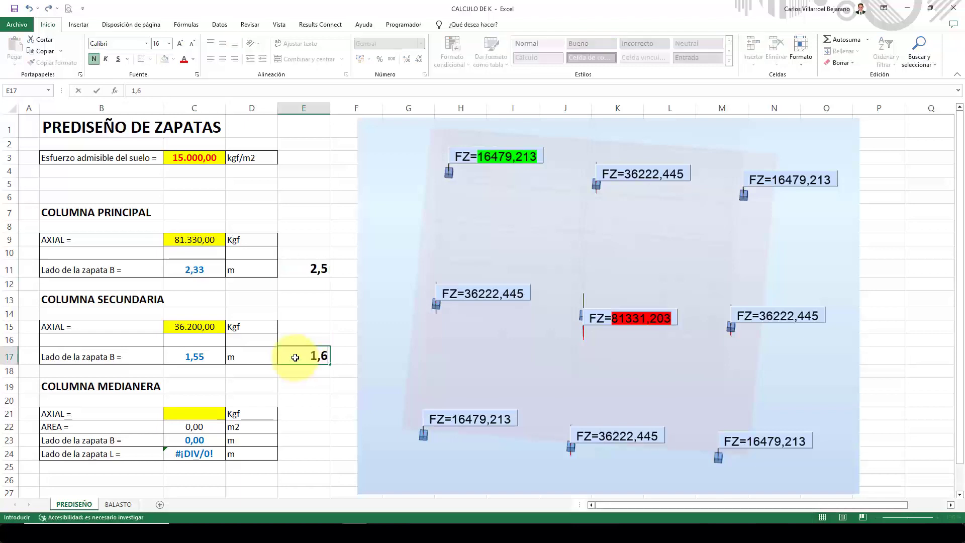
{"action": "key", "text": "Return"}
{"action": "left_click", "coordinate": [295, 357]}
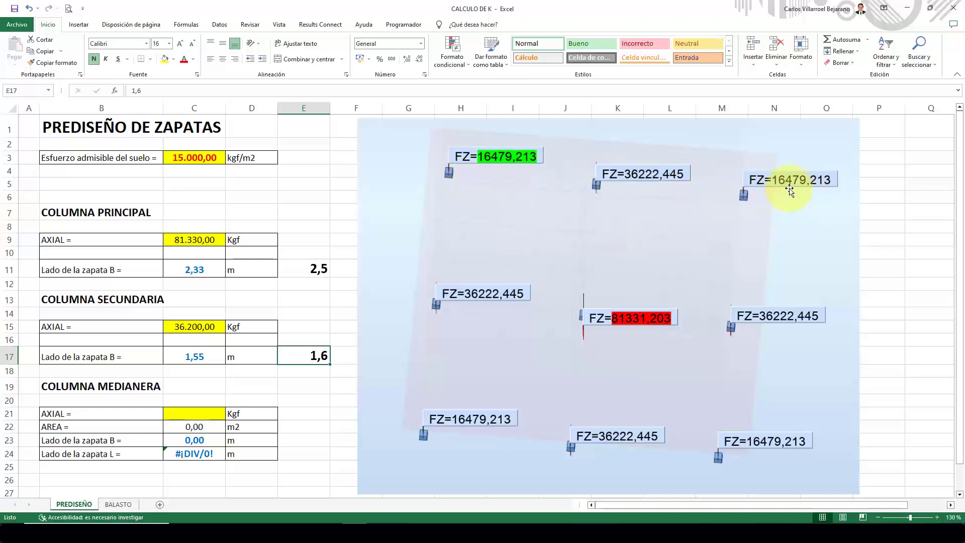
Enter 16.500 kgf as the boundary column's axial load in C21.
{"action": "left_click", "coordinate": [196, 412]}
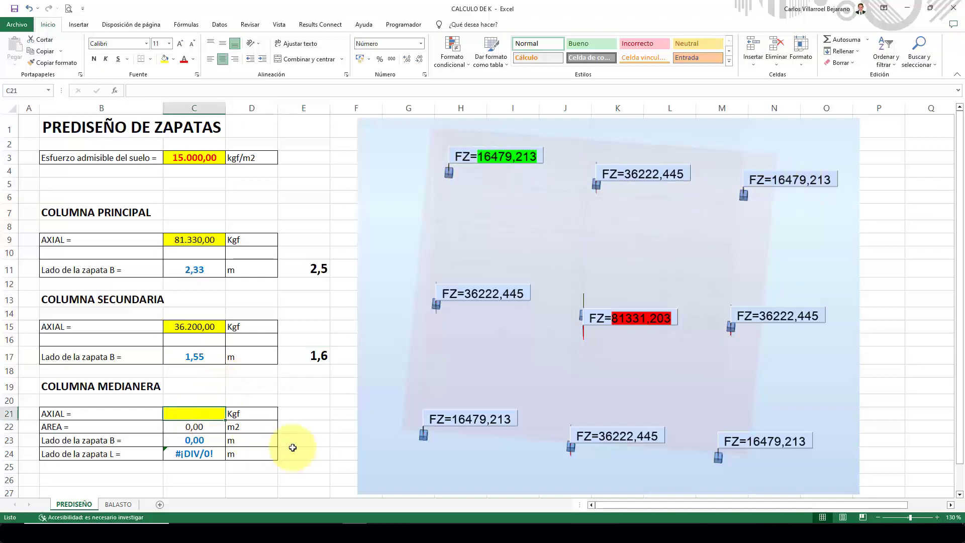
{"action": "type", "text": "16.500"}
{"action": "key", "text": "Return"}
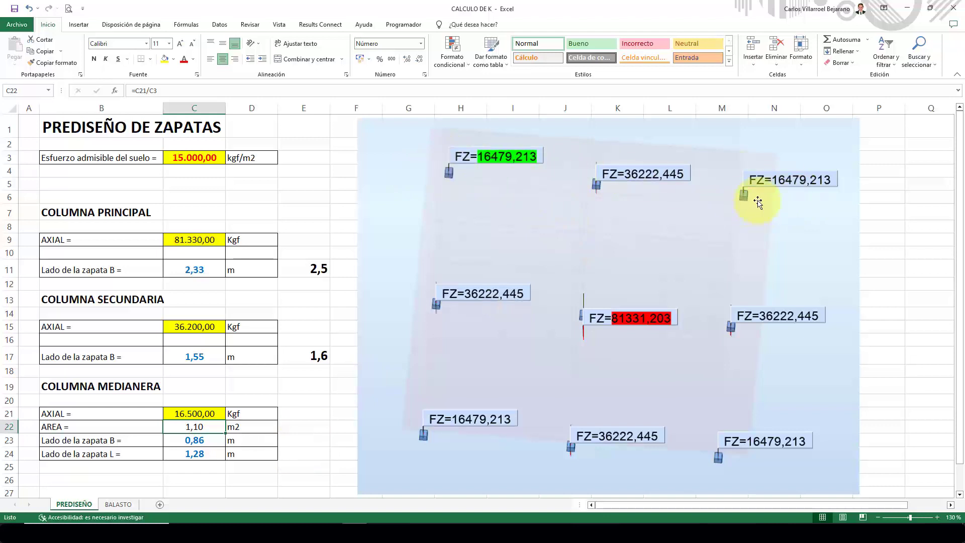
Enter 1 in E23 and 1,5 in E24 as the boundary footing's sides B and L.
{"action": "left_click", "coordinate": [307, 439]}
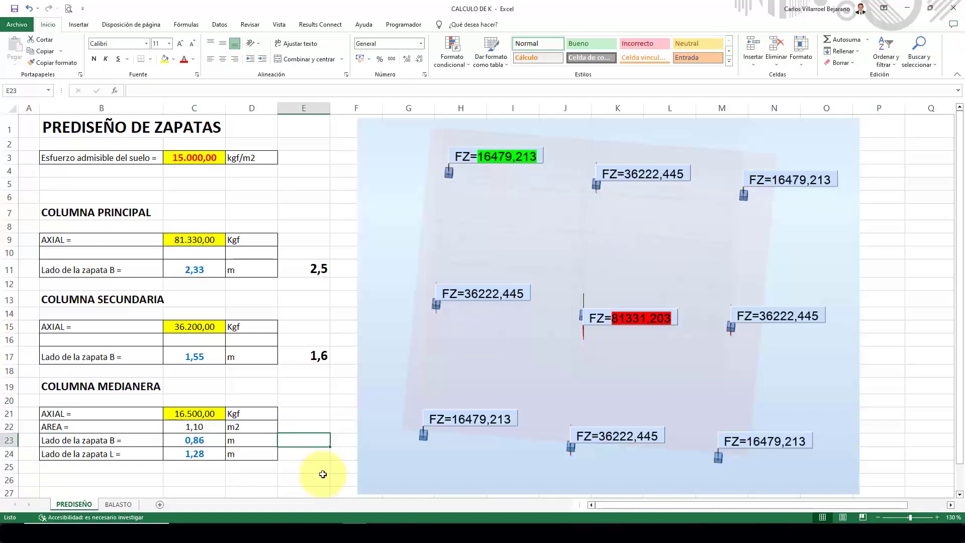
{"action": "type", "text": "1"}
{"action": "key", "text": "Return"}
{"action": "type", "text": "1,5"}
{"action": "key", "text": "Return"}
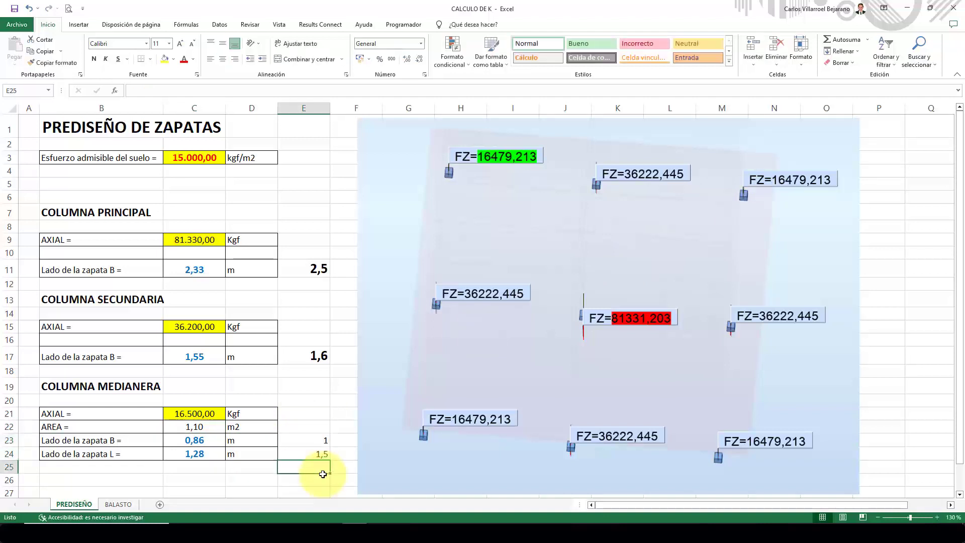
Enlarge the boundary footing's chosen sides in E23:E24 and make them bold.
{"action": "left_click_drag", "start_coordinate": [316, 438], "coordinate": [319, 452]}
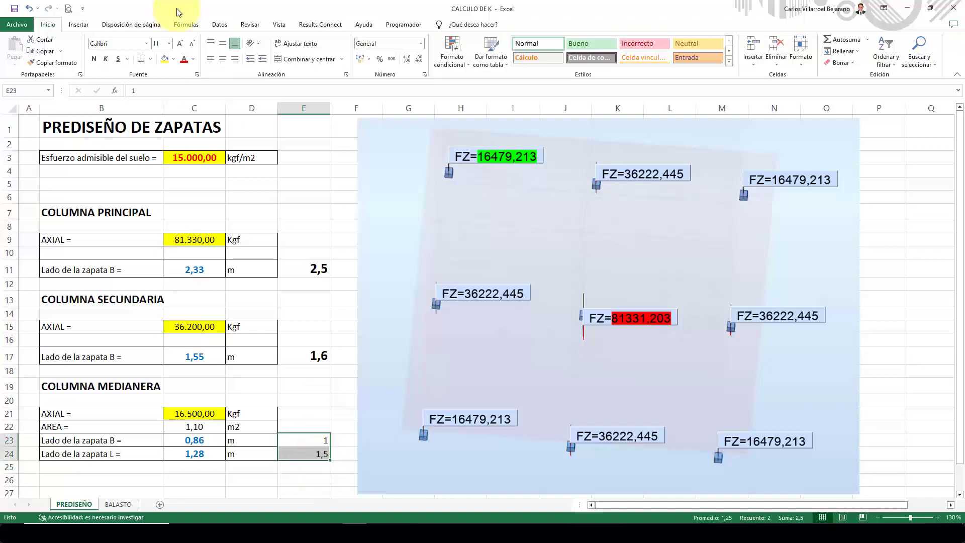
{"action": "left_click", "coordinate": [179, 45]}
{"action": "left_click", "coordinate": [179, 45]}
{"action": "left_click", "coordinate": [179, 45]}
{"action": "left_click", "coordinate": [93, 58]}
{"action": "left_click", "coordinate": [318, 384]}
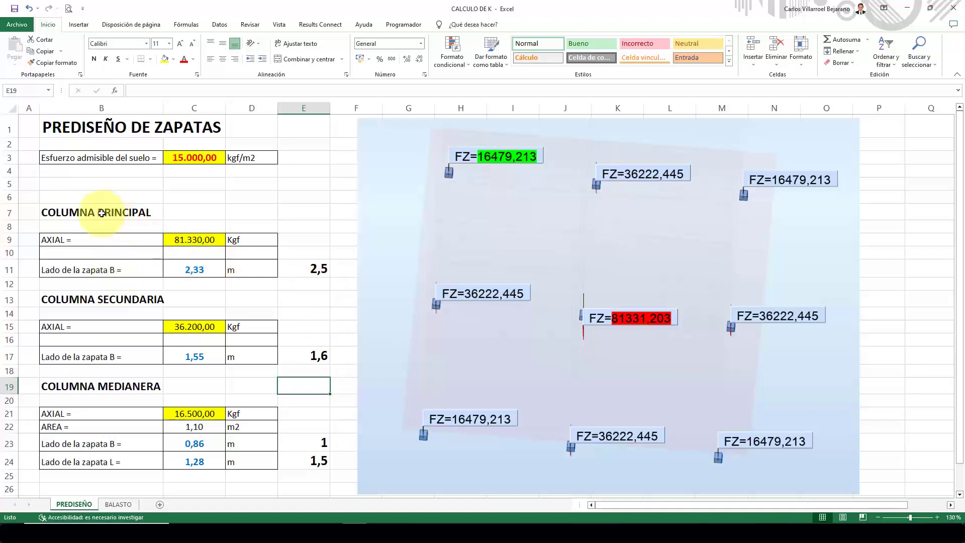
{"action": "left_click_drag", "start_coordinate": [101, 212], "coordinate": [314, 466]}
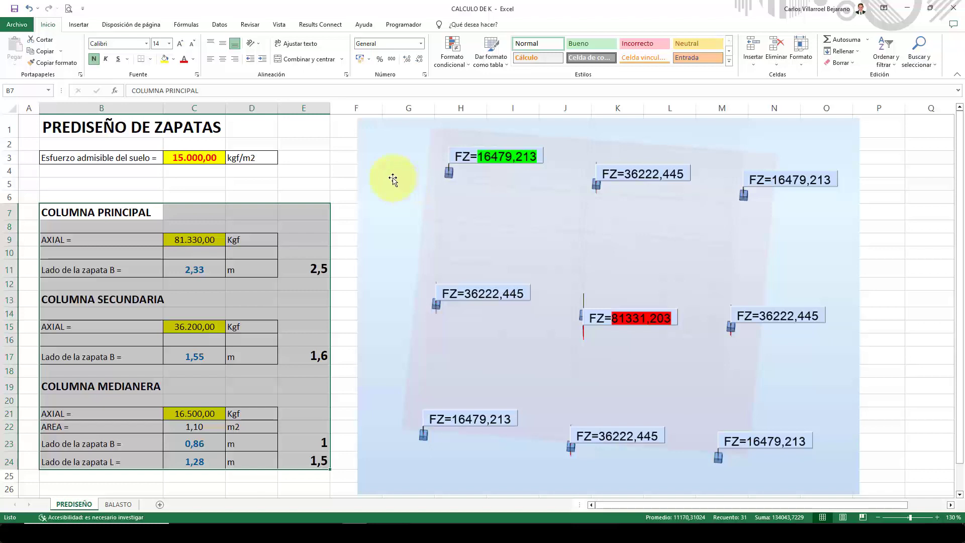
{"action": "left_click", "coordinate": [304, 175]}
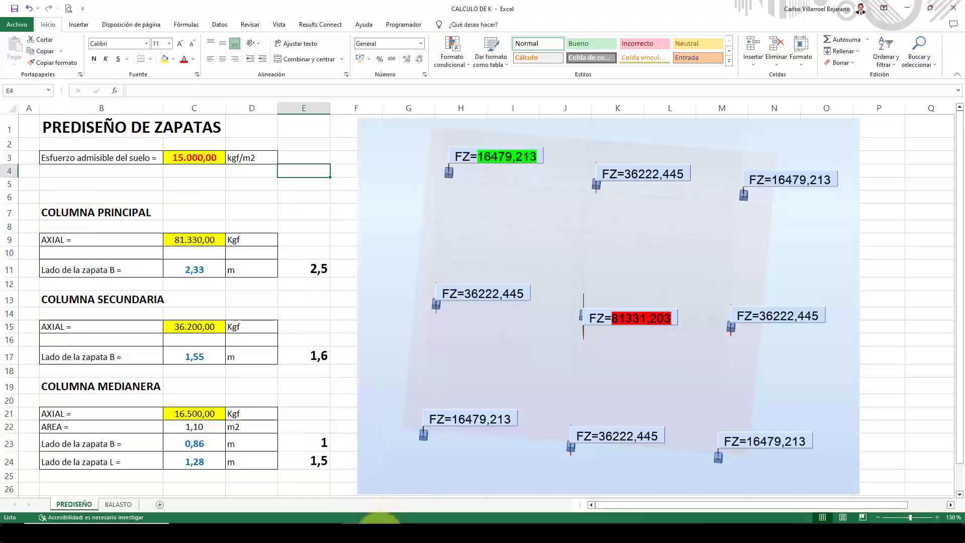
Switch to Robot Structural Analysis, close the Diagramas dialog and clear the FZ reactions from the model view.
{"action": "left_click", "coordinate": [380, 533]}
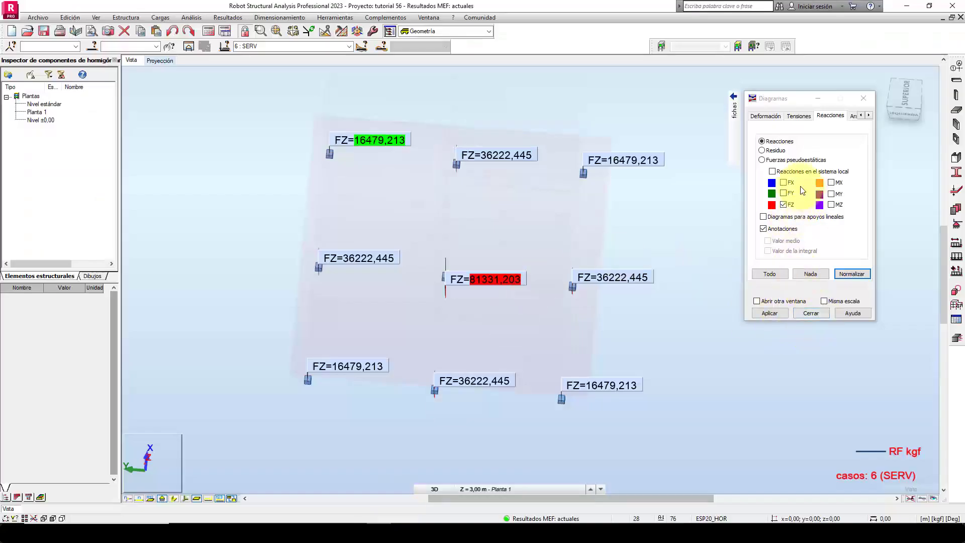
{"action": "left_click", "coordinate": [807, 312]}
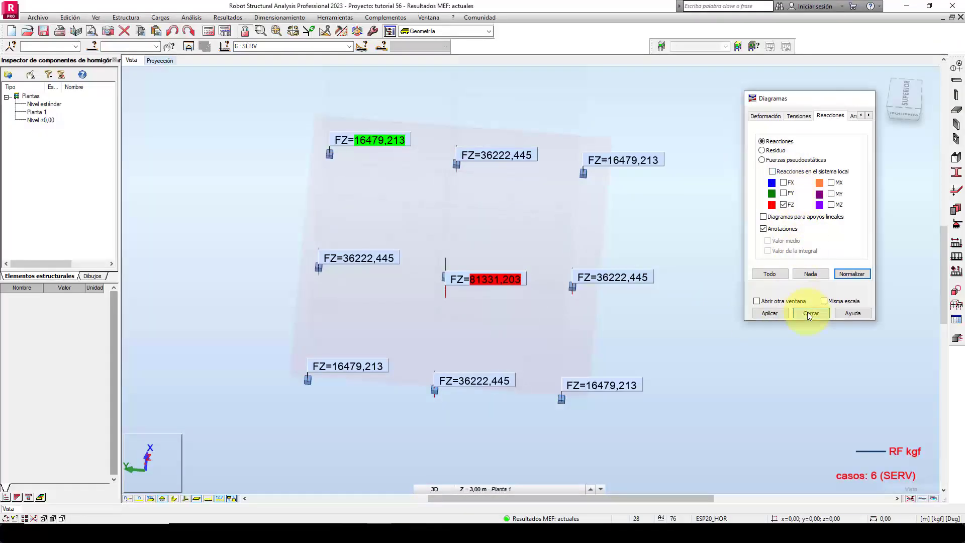
{"action": "left_click", "coordinate": [912, 498]}
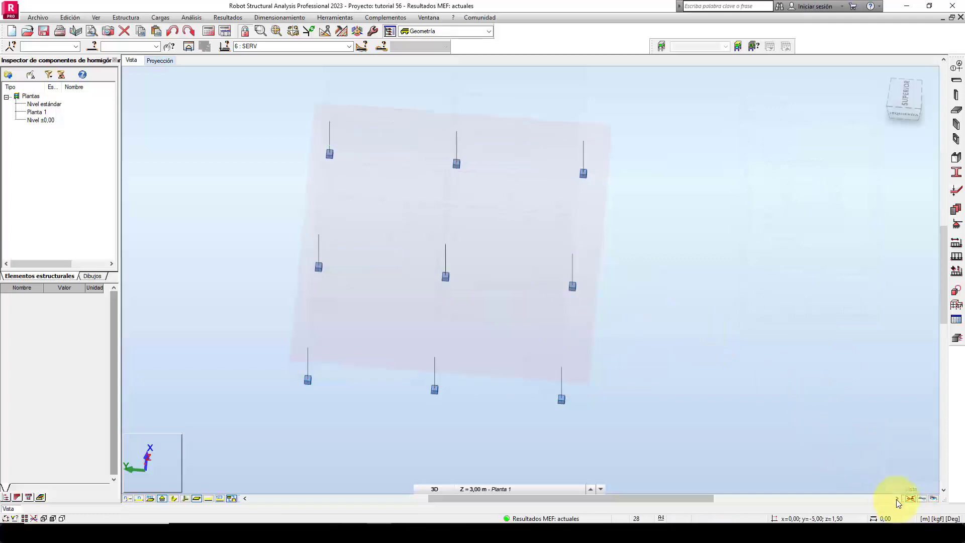
Extend the red clipping plane to its full range and display the whole building in a 3D view.
{"action": "mouse_move", "coordinate": [906, 479]}
{"action": "left_click_drag", "start_coordinate": [903, 455], "coordinate": [932, 454]}
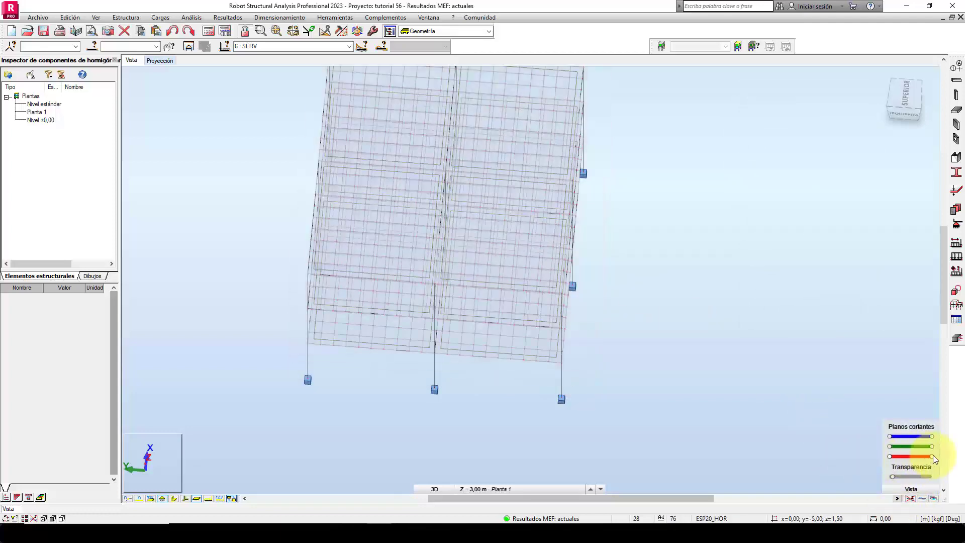
{"action": "left_click", "coordinate": [880, 76]}
{"action": "middle_click_drag", "start_coordinate": [710, 409], "coordinate": [656, 382]}
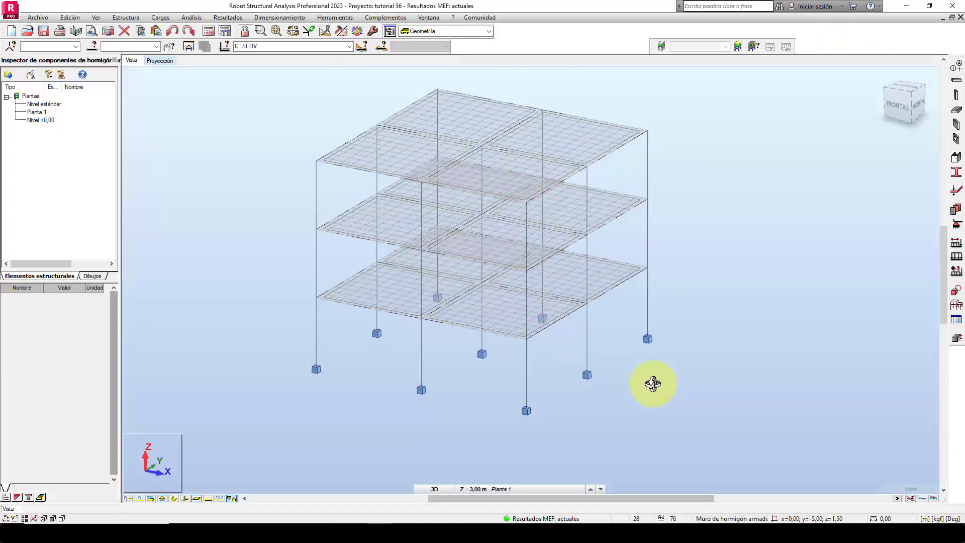
Select all column base nodes and remove their nodal supports with ELIMINAR, accepting that the calculation results become outdated.
{"action": "middle_click_drag", "start_coordinate": [650, 384], "coordinate": [618, 389], "text": "shift"}
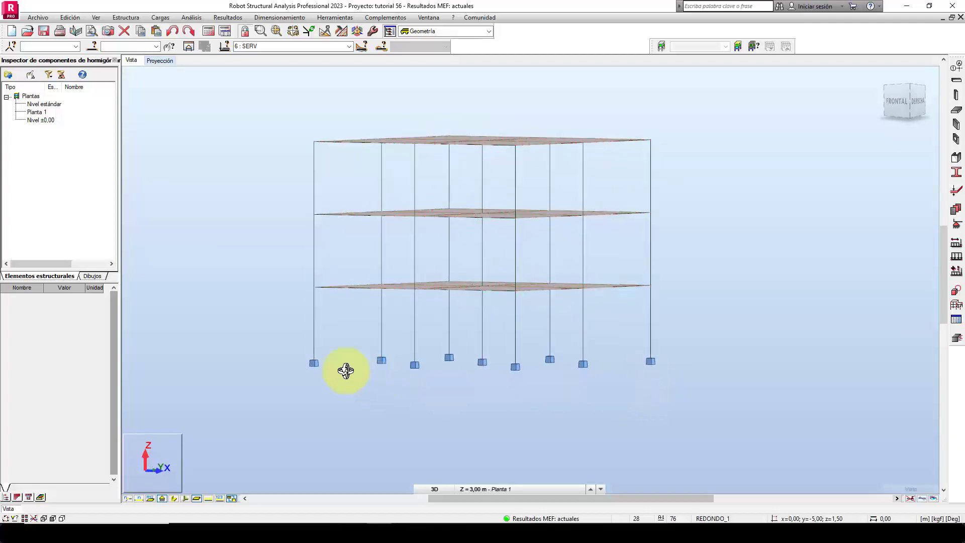
{"action": "right_click", "coordinate": [239, 267]}
{"action": "left_click", "coordinate": [228, 327]}
{"action": "left_click_drag", "start_coordinate": [262, 312], "coordinate": [721, 412]}
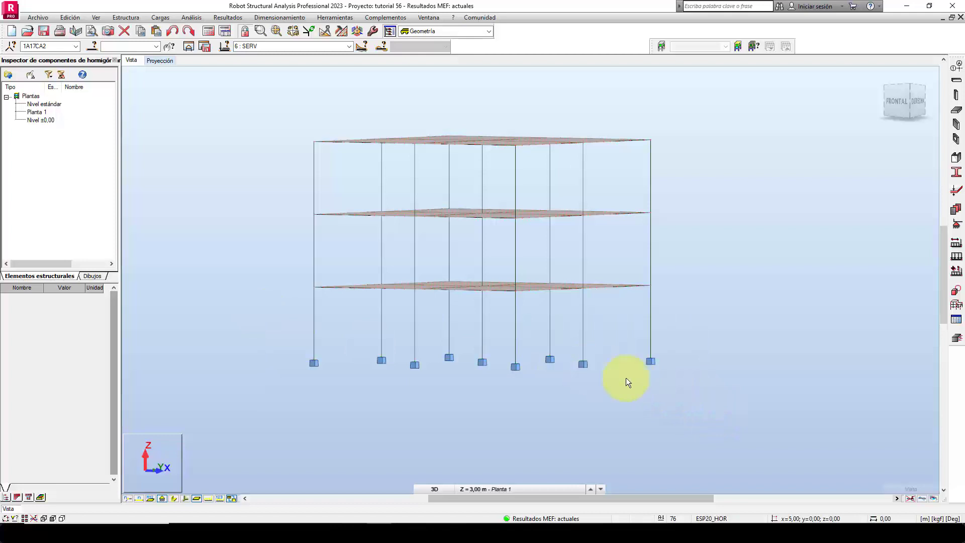
{"action": "left_click", "coordinate": [957, 228]}
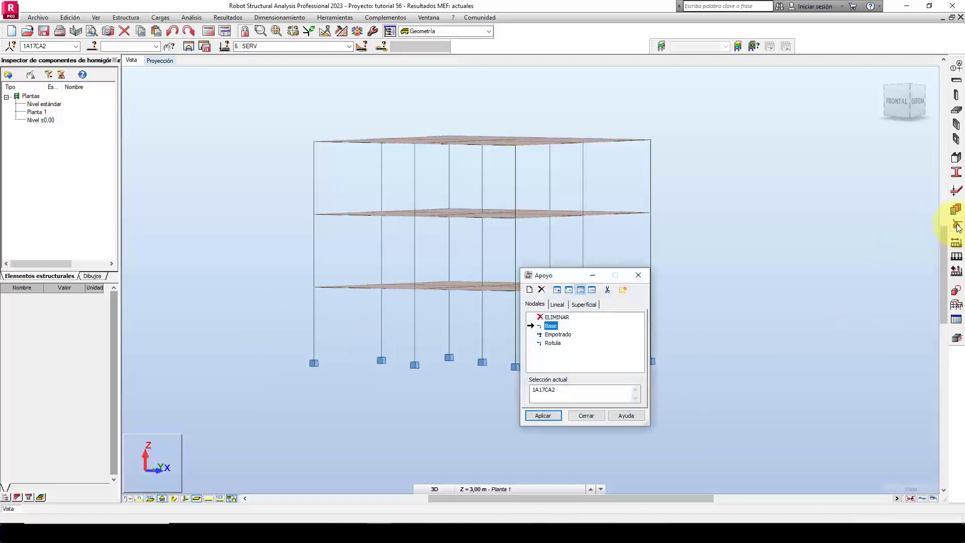
{"action": "left_click_drag", "start_coordinate": [575, 276], "coordinate": [755, 176]}
{"action": "left_click", "coordinate": [734, 217]}
{"action": "left_click", "coordinate": [723, 315]}
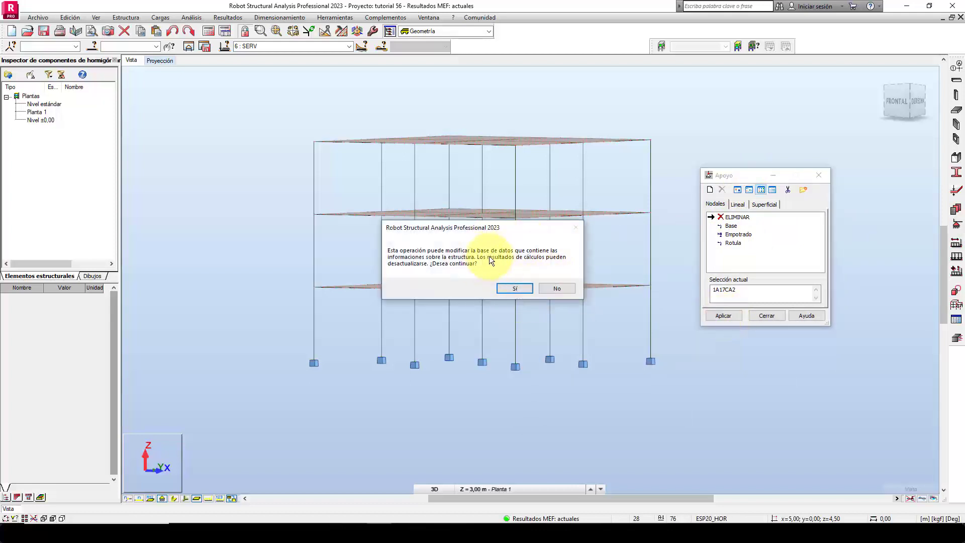
{"action": "left_click", "coordinate": [507, 287]}
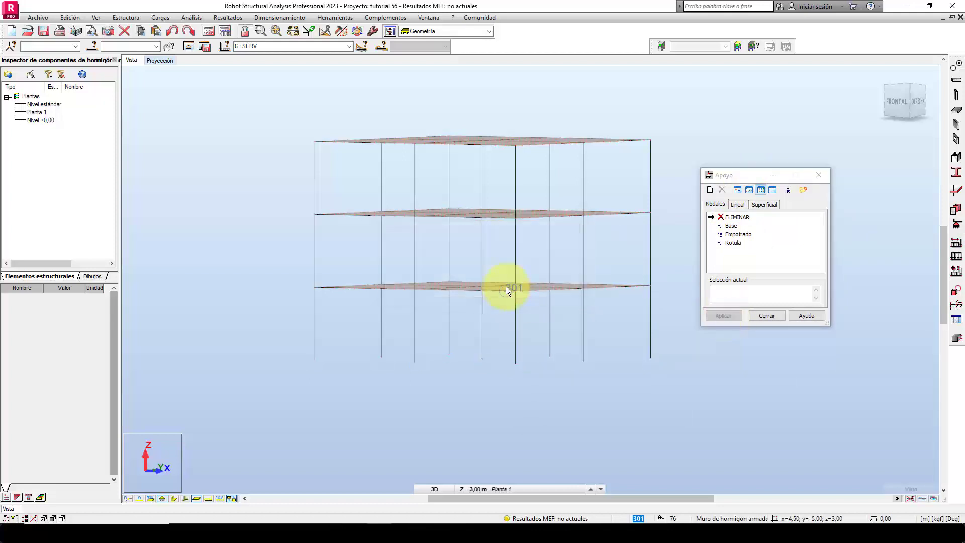
{"action": "left_click", "coordinate": [766, 315]}
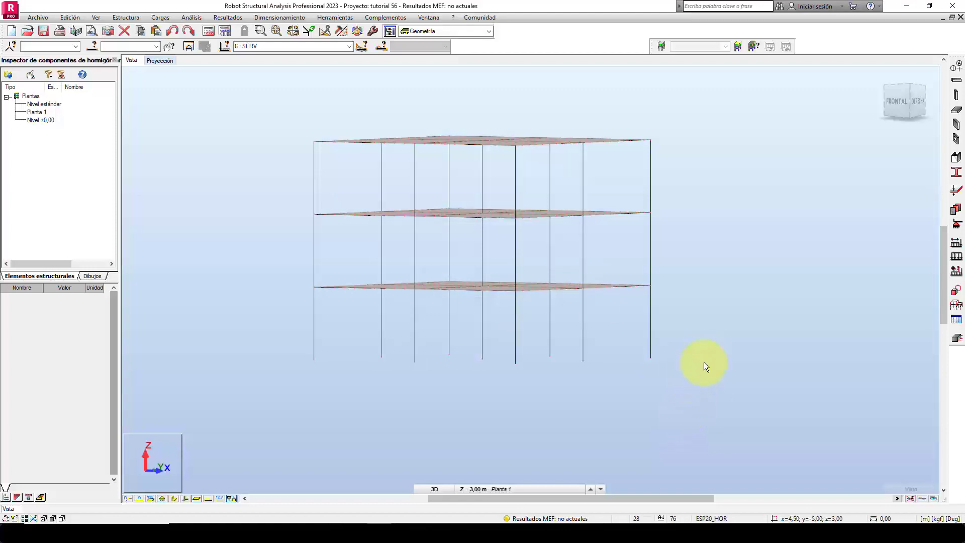
Switch to the XY plan projection at the Base level, Z = 0,00 m.
{"action": "middle_click_drag", "start_coordinate": [700, 363], "coordinate": [722, 333], "text": "shift"}
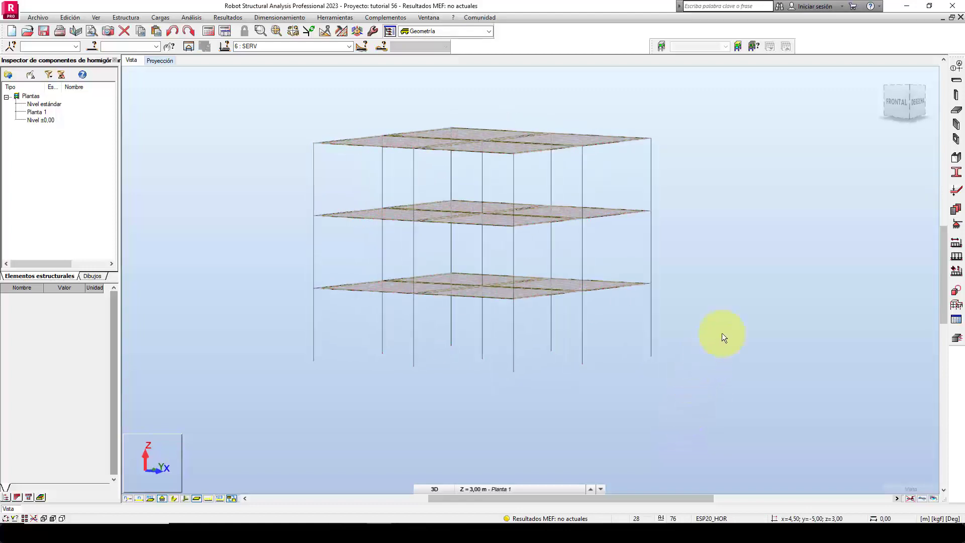
{"action": "left_click", "coordinate": [161, 61]}
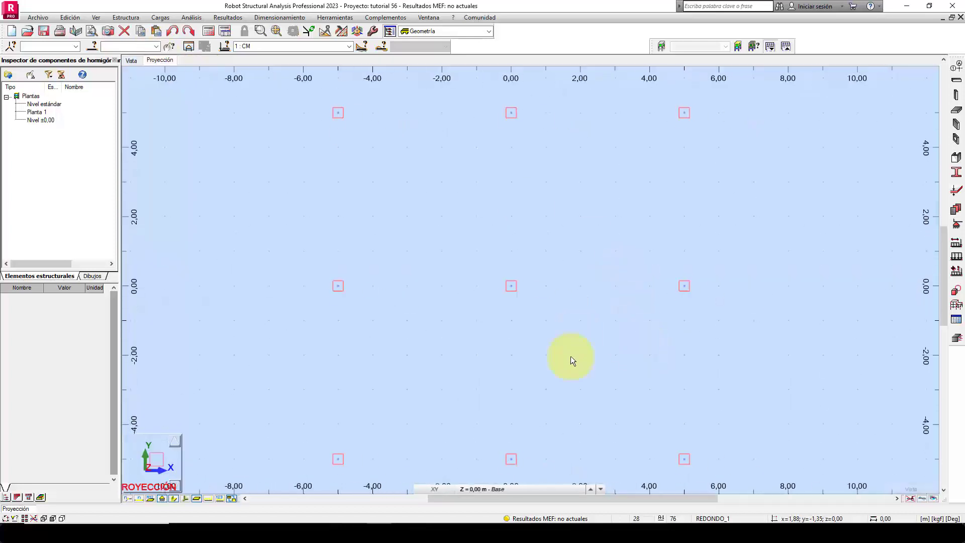
{"action": "left_click", "coordinate": [512, 487]}
{"action": "left_click", "coordinate": [514, 478]}
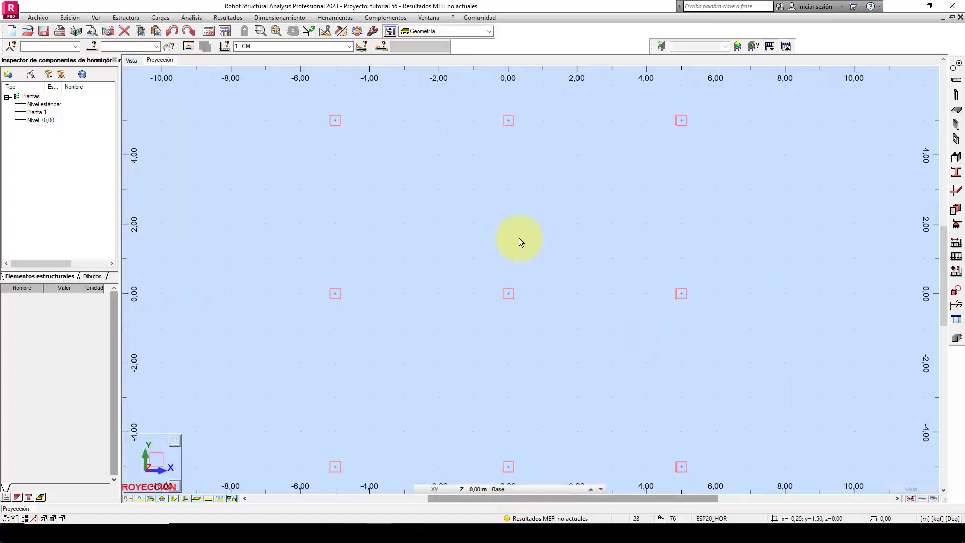
Open the panel thickness definitions (Espesor EF) and place the dialog clear of the column base plan.
{"action": "middle_click_drag", "start_coordinate": [578, 257], "coordinate": [596, 275]}
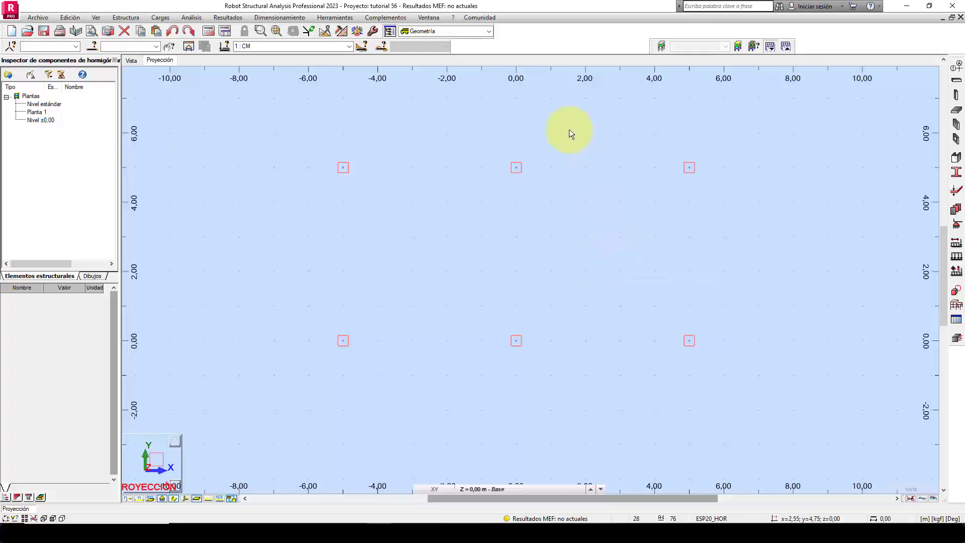
{"action": "middle_click_drag", "start_coordinate": [597, 158], "coordinate": [598, 177]}
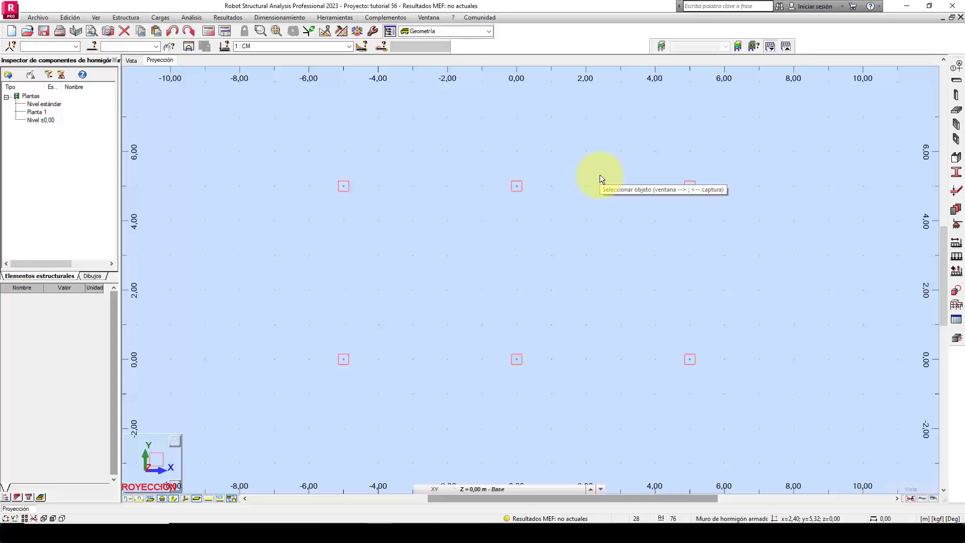
{"action": "mouse_move", "coordinate": [624, 188]}
{"action": "middle_mouse_down"}
{"action": "mouse_move", "coordinate": [638, 189]}
{"action": "mouse_move", "coordinate": [630, 196]}
{"action": "middle_mouse_up"}
{"action": "scroll", "coordinate": [597, 188], "scroll_direction": "up", "scroll_amount": 1}
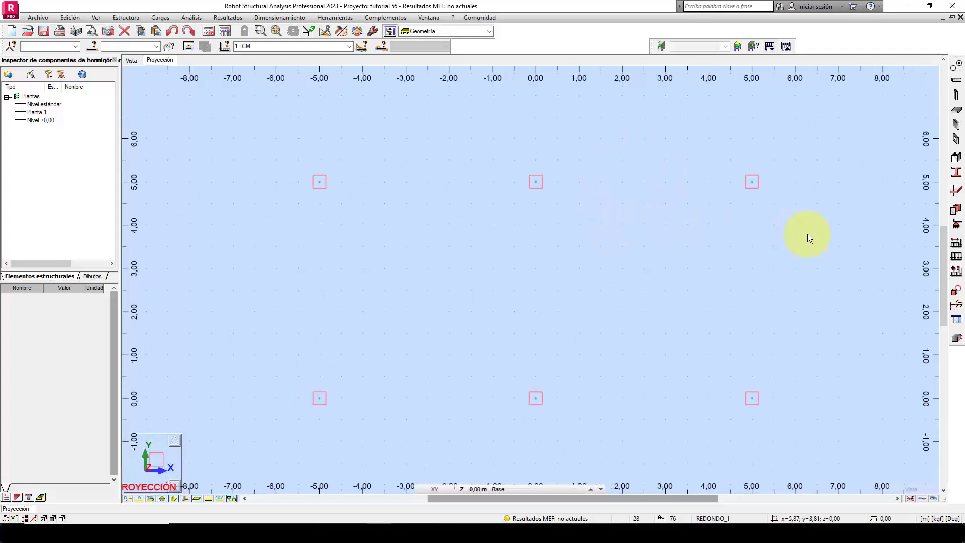
{"action": "left_click", "coordinate": [957, 194]}
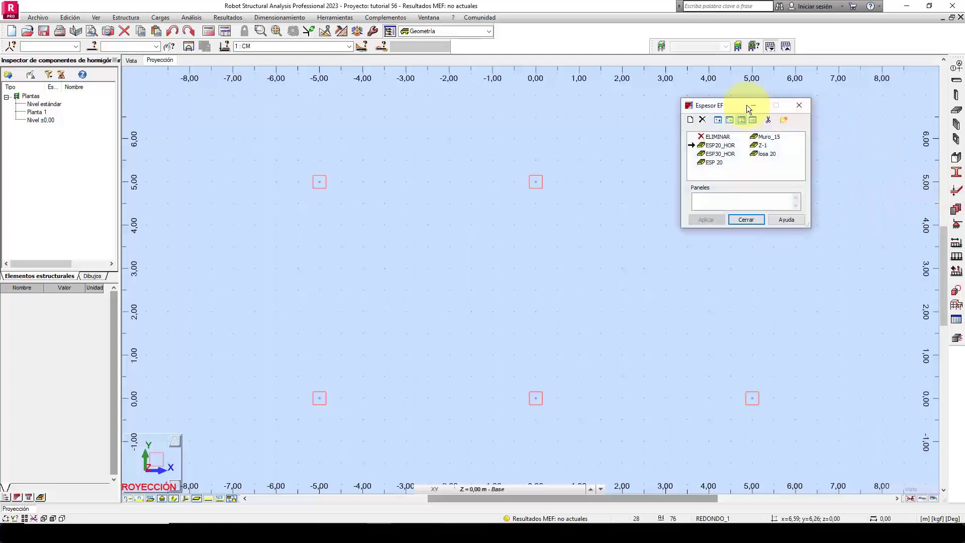
{"action": "left_click_drag", "start_coordinate": [725, 105], "coordinate": [692, 169]}
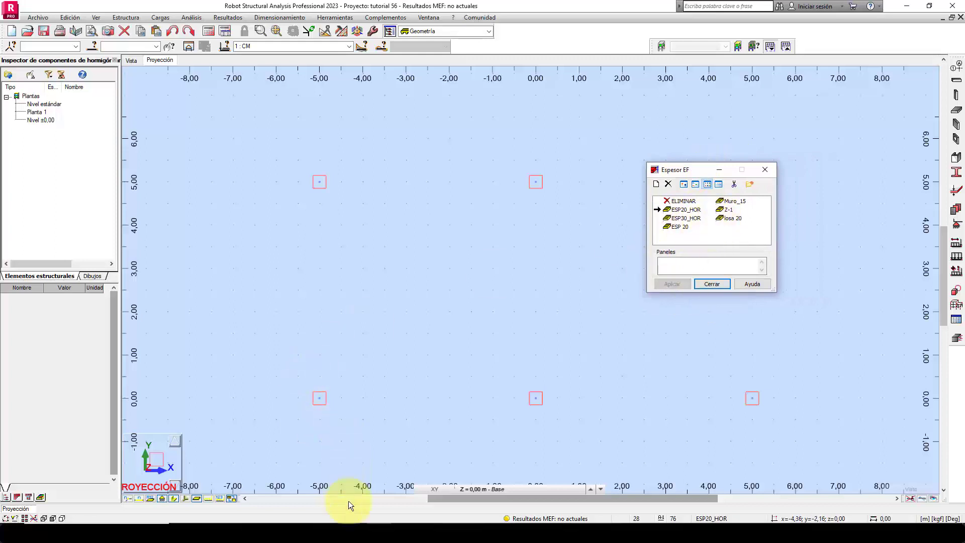
Switch to the CALCULO DE K workbook in Excel and review the pre-sized footing side chosen for the main column in the PREDISEÑO sheet.
{"action": "left_click", "coordinate": [358, 533]}
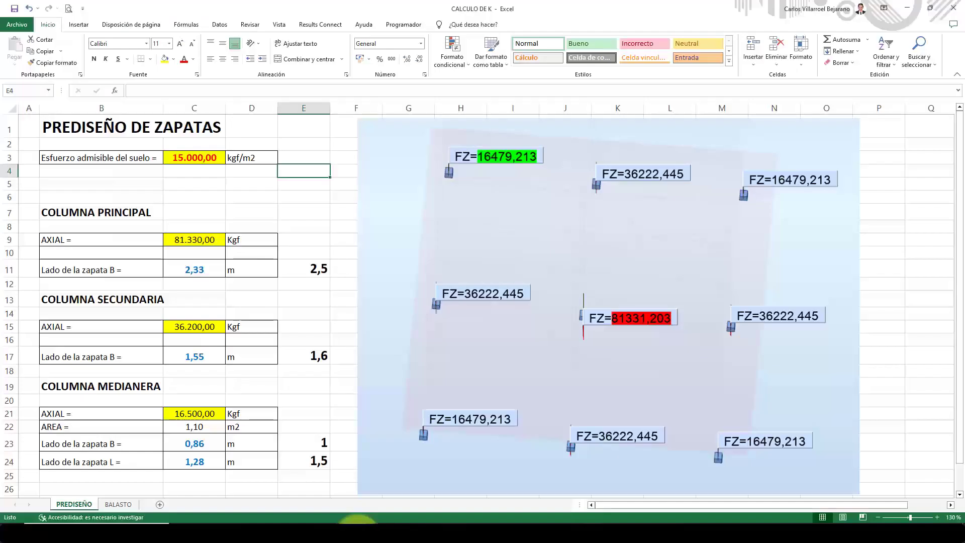
{"action": "left_click", "coordinate": [303, 198]}
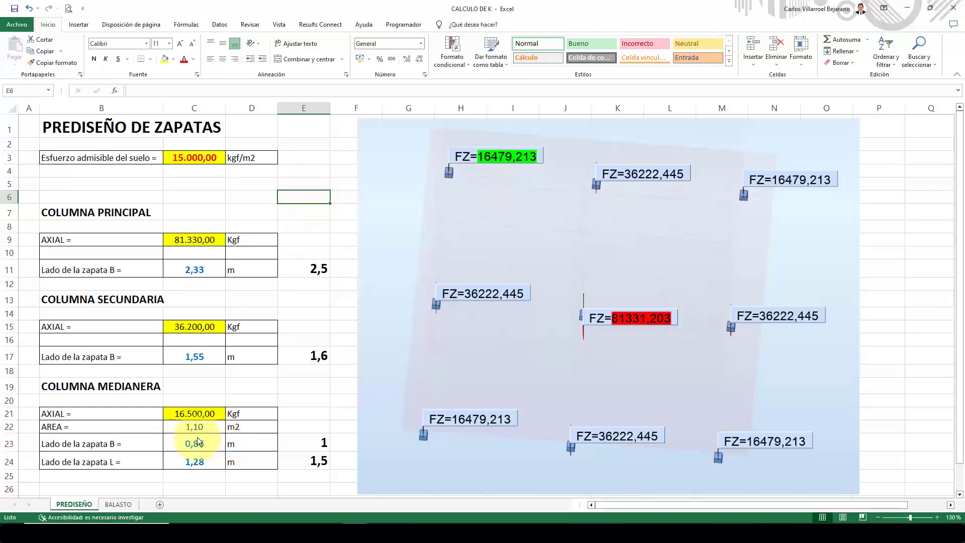
{"action": "left_click", "coordinate": [123, 505]}
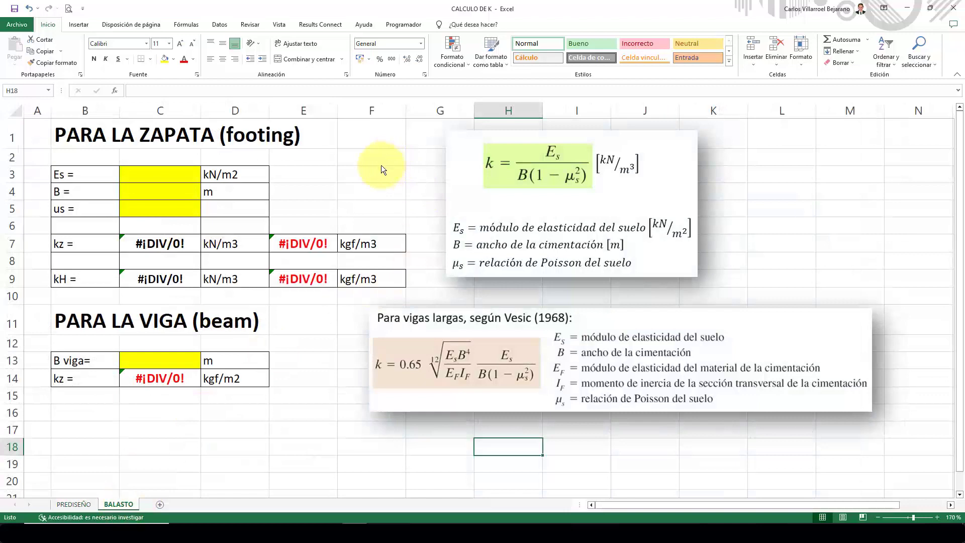
{"action": "left_click", "coordinate": [73, 504]}
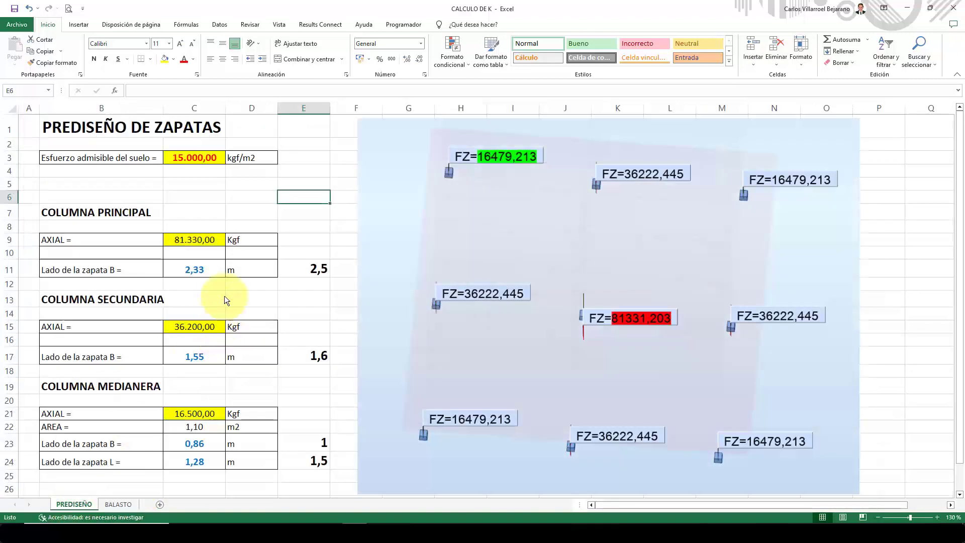
{"action": "left_click", "coordinate": [315, 267]}
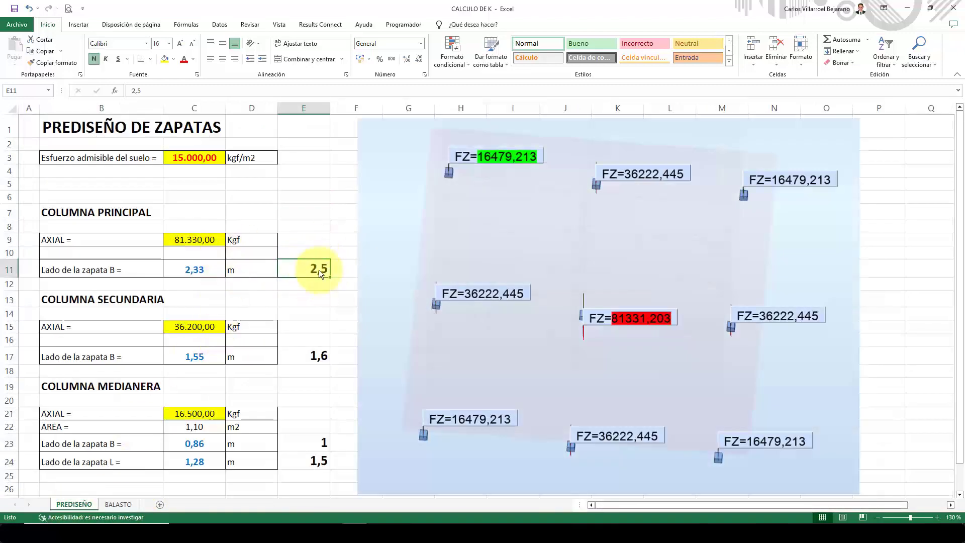
Open the BALASTO sheet and move the footing k formula picture slightly closer to the footing table.
{"action": "left_click", "coordinate": [124, 503]}
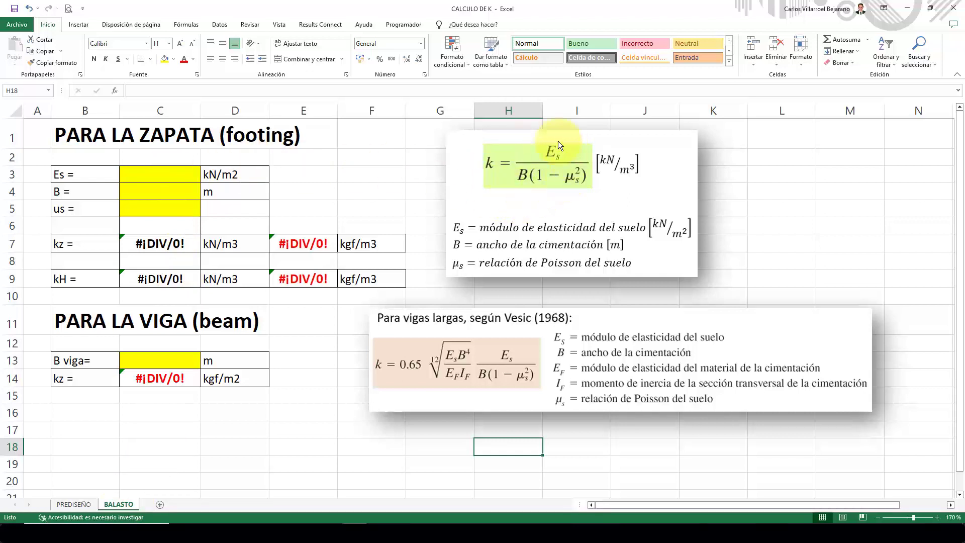
{"action": "mouse_move", "coordinate": [551, 176]}
{"action": "left_mouse_down"}
{"action": "mouse_move", "coordinate": [572, 173]}
{"action": "mouse_move", "coordinate": [547, 188]}
{"action": "mouse_move", "coordinate": [534, 175]}
{"action": "left_mouse_up"}
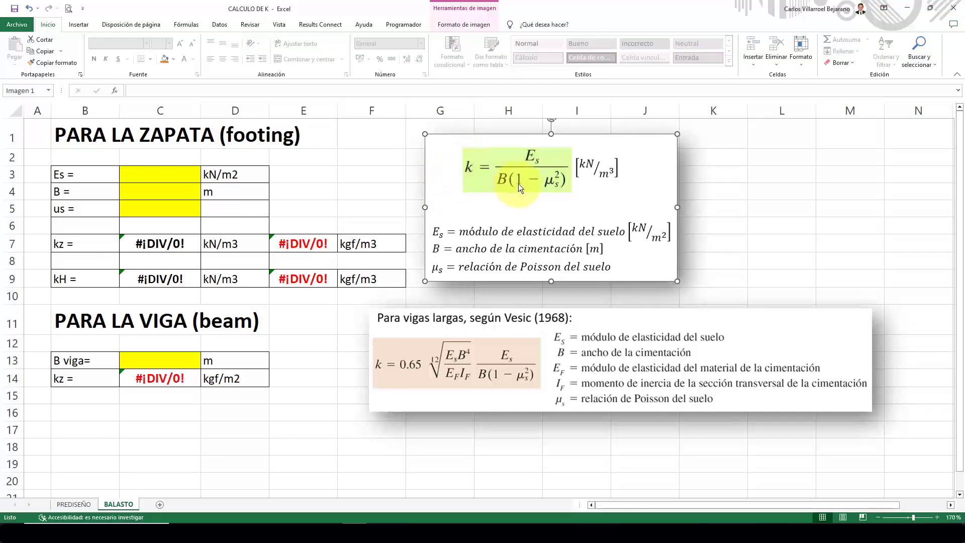
{"action": "mouse_move", "coordinate": [502, 205]}
{"action": "left_mouse_down"}
{"action": "mouse_move", "coordinate": [515, 213]}
{"action": "mouse_move", "coordinate": [508, 195]}
{"action": "mouse_move", "coordinate": [495, 205]}
{"action": "left_mouse_up"}
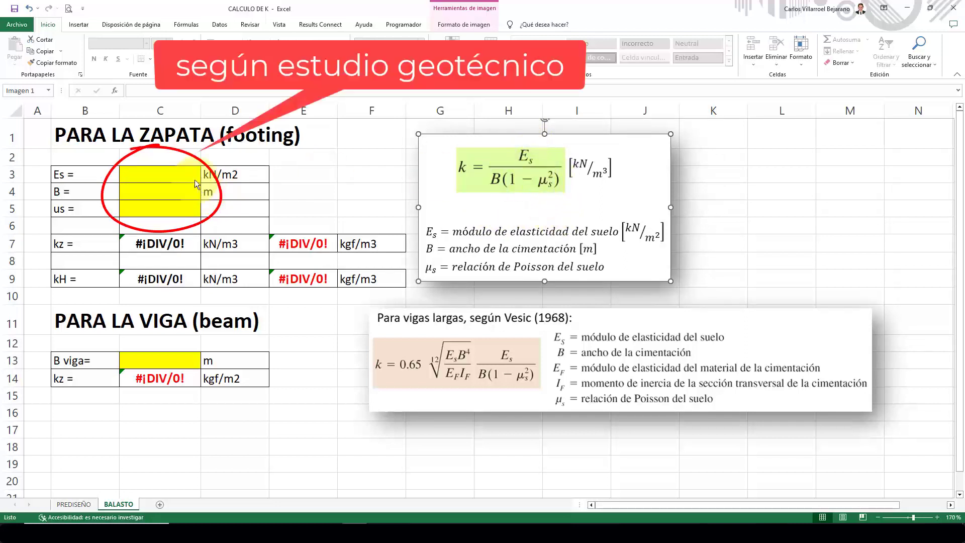
In the footing table, set the soil modulus Es to 409.500 kN/m2 and the width B to 2,5 m.
{"action": "left_click", "coordinate": [165, 177]}
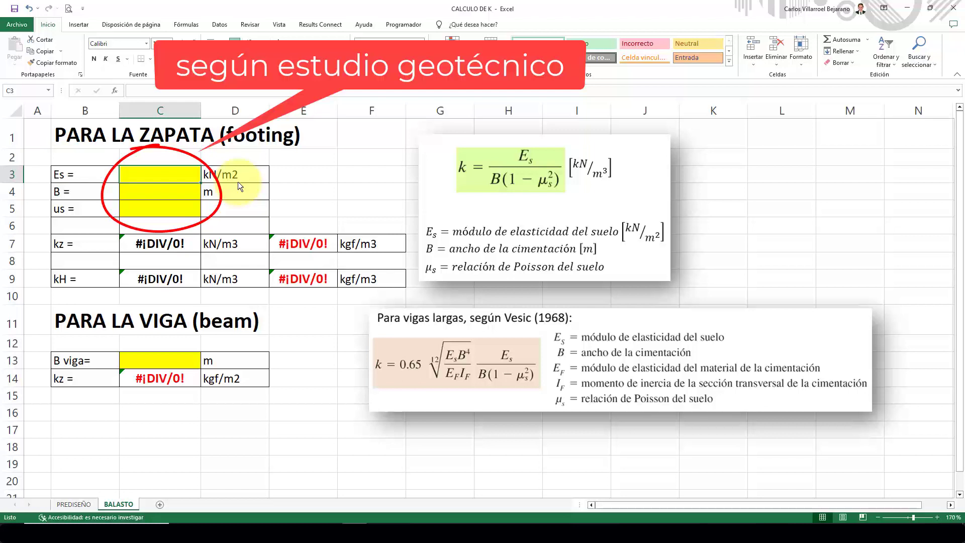
{"action": "type", "text": "409."}
{"action": "type", "text": "500"}
{"action": "key", "text": "Return"}
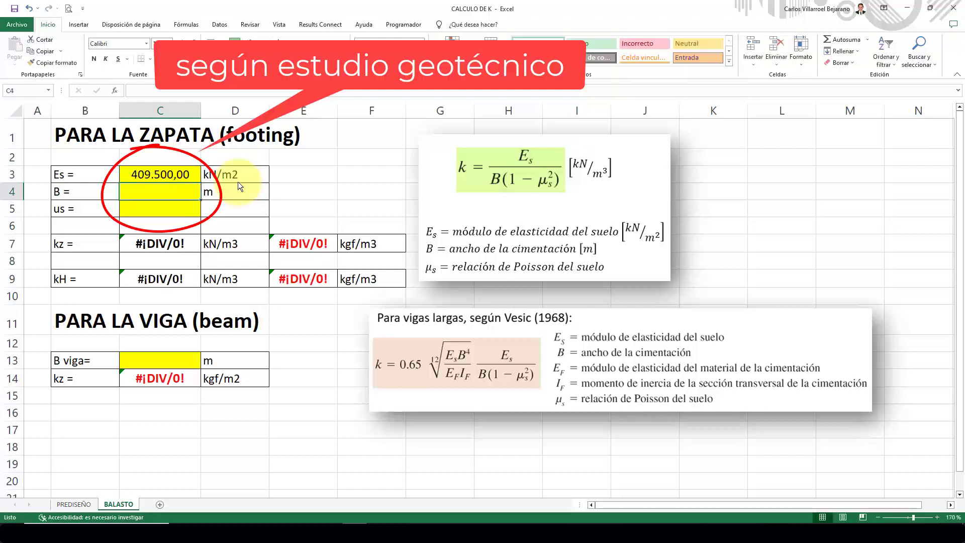
{"action": "type", "text": "2,5"}
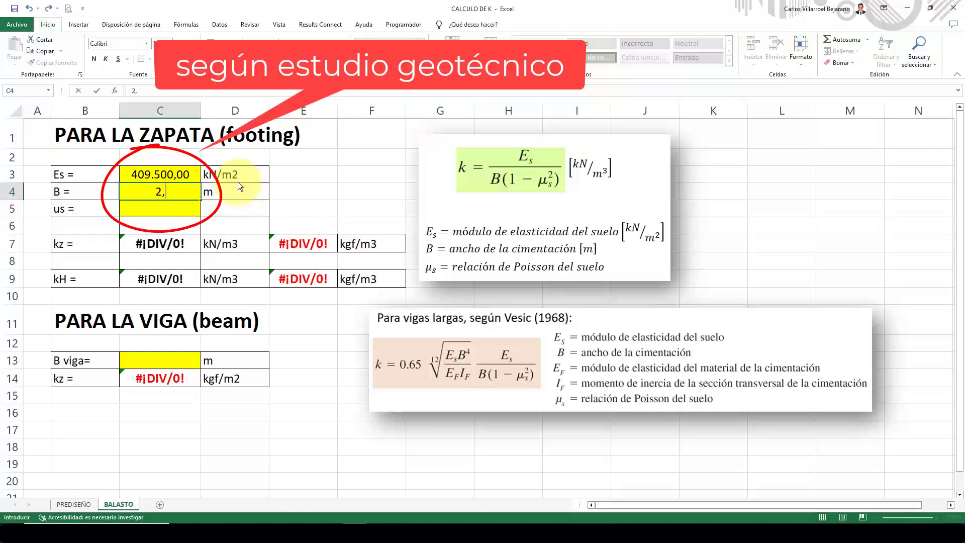
{"action": "key", "text": "Return"}
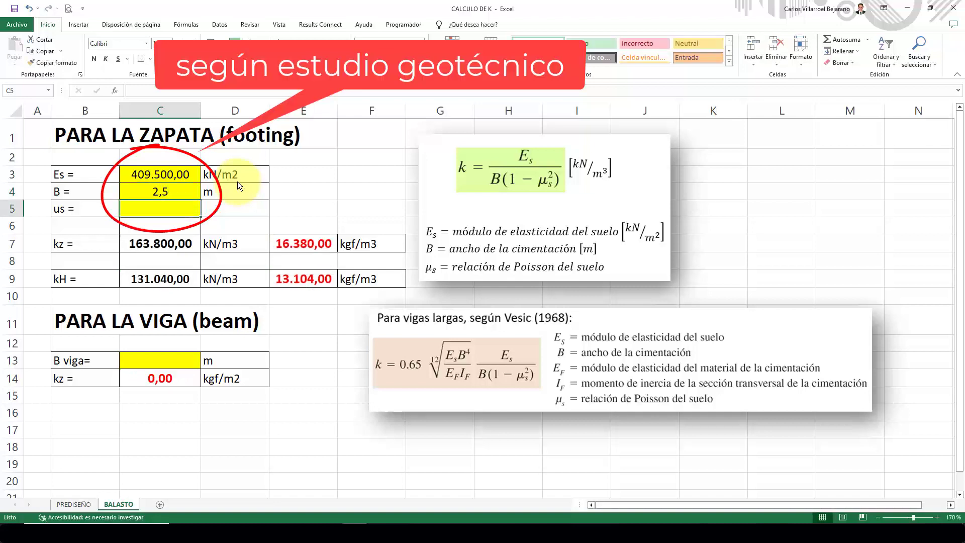
Check the main column's footing side in the PREDISEÑO sheet, and set the footing's Poisson ratio us to 0,3 in BALASTO.
{"action": "left_click", "coordinate": [75, 504]}
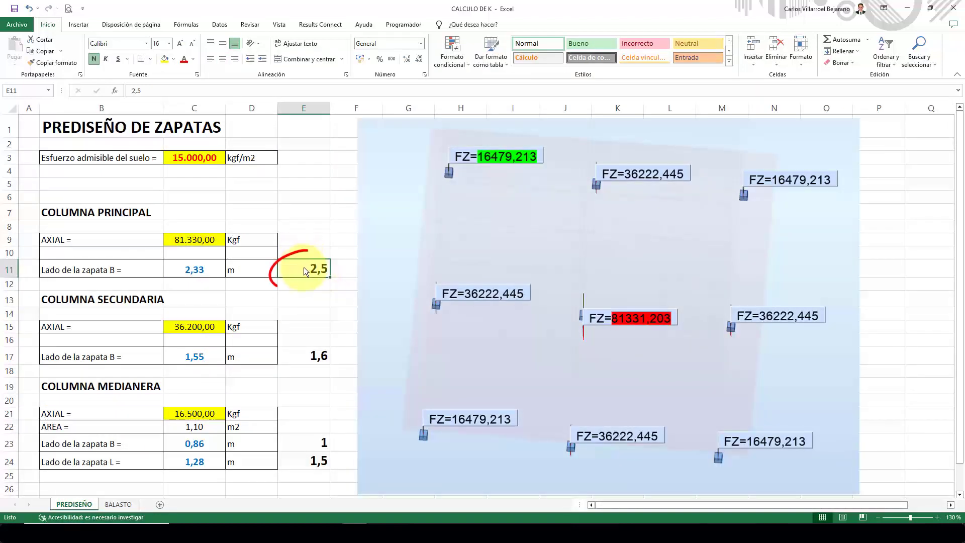
{"action": "left_click", "coordinate": [115, 504]}
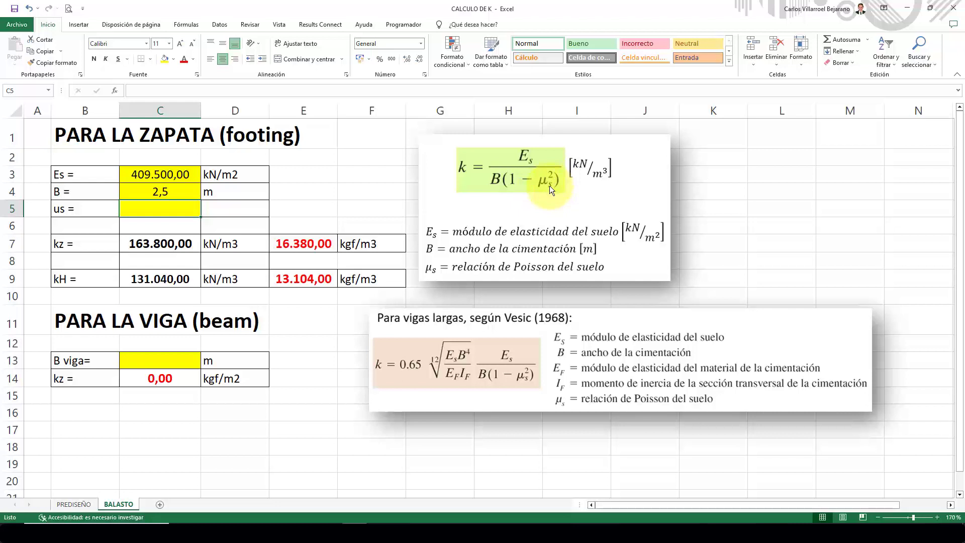
{"action": "type", "text": "0,3"}
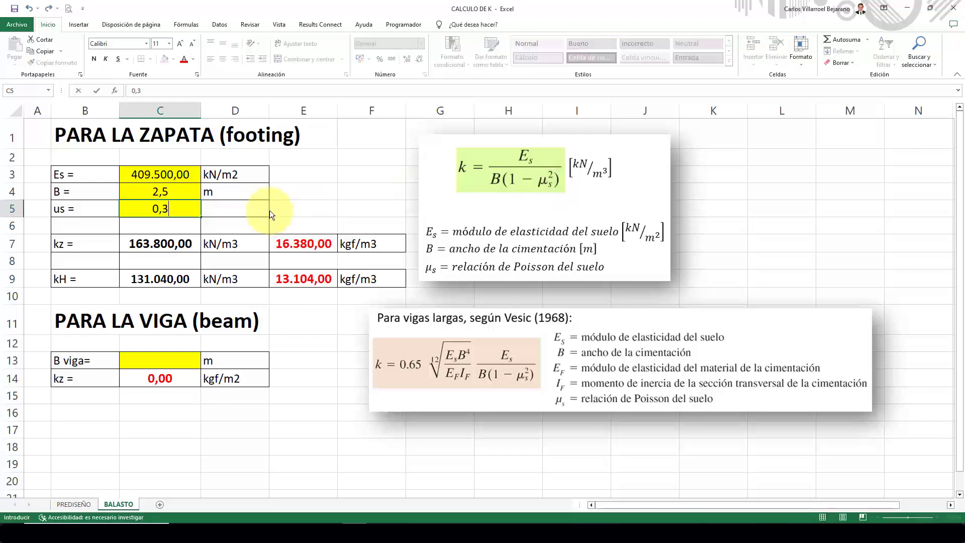
{"action": "key", "text": "Return"}
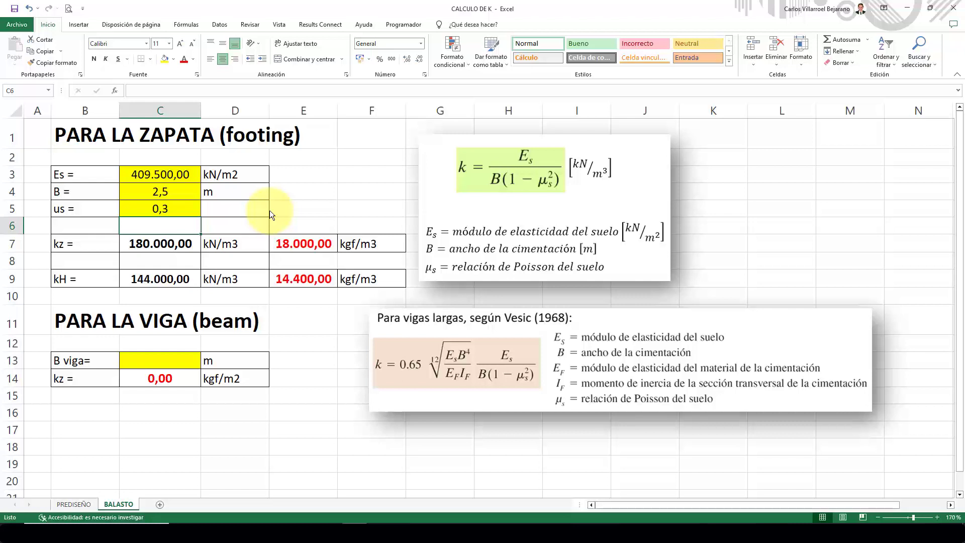
Examine the footing's vertical kz and horizontal kH subgrade coefficients, including their kgf/m3 conversions.
{"action": "left_click", "coordinate": [309, 173]}
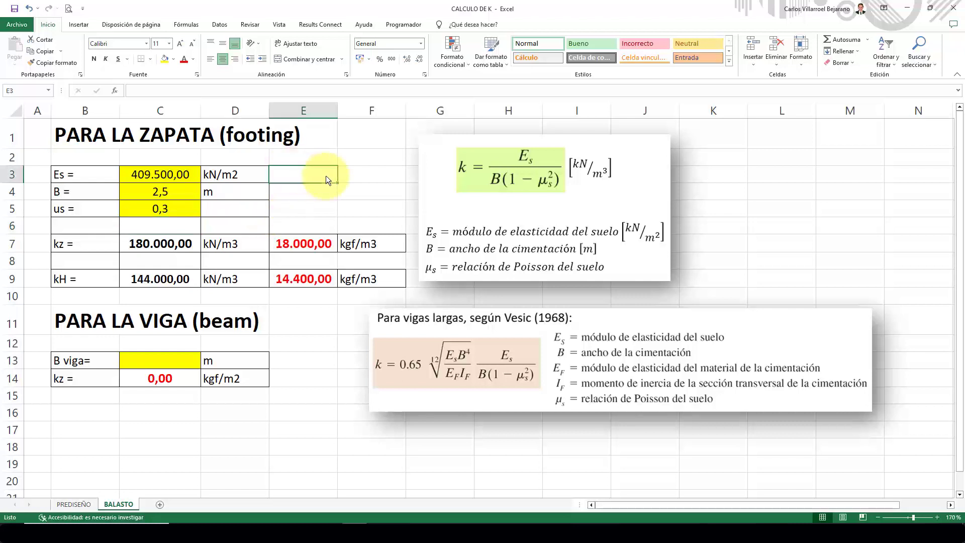
{"action": "left_click", "coordinate": [378, 178]}
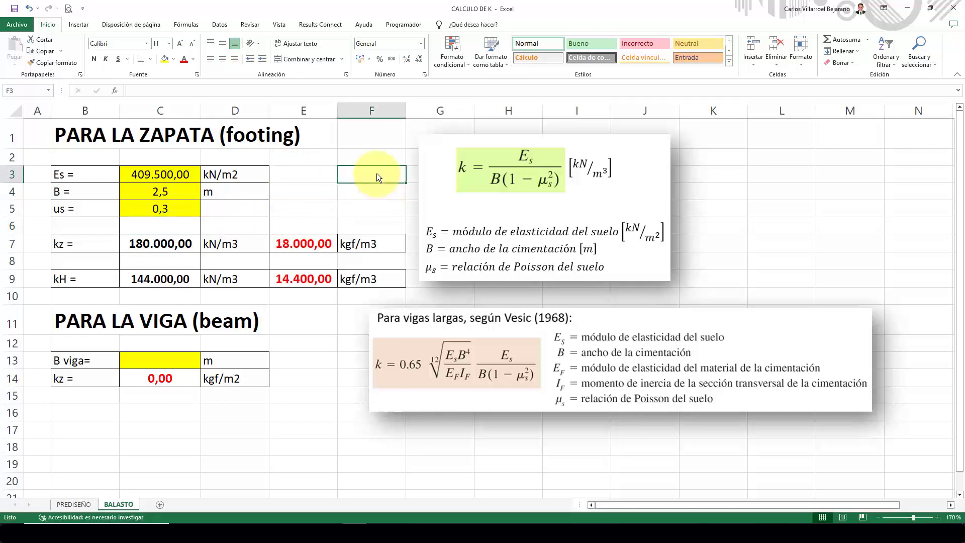
{"action": "left_click", "coordinate": [87, 245]}
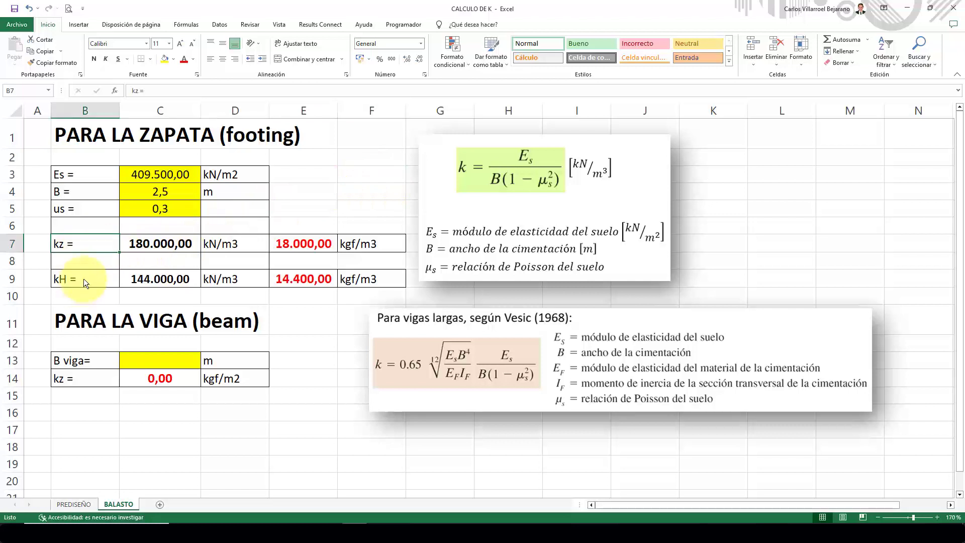
{"action": "left_click", "coordinate": [84, 278]}
{"action": "left_click", "coordinate": [90, 240]}
{"action": "left_click", "coordinate": [88, 276]}
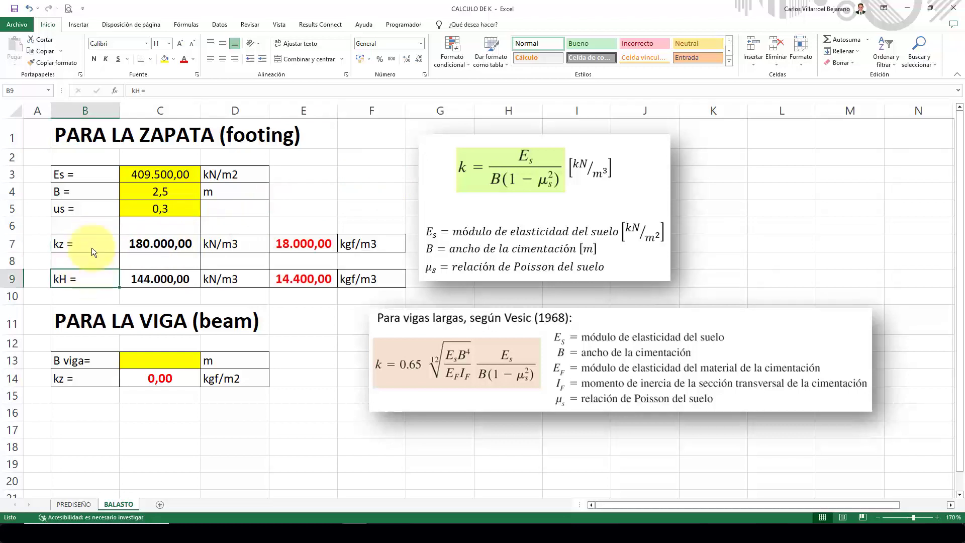
{"action": "left_click", "coordinate": [91, 244]}
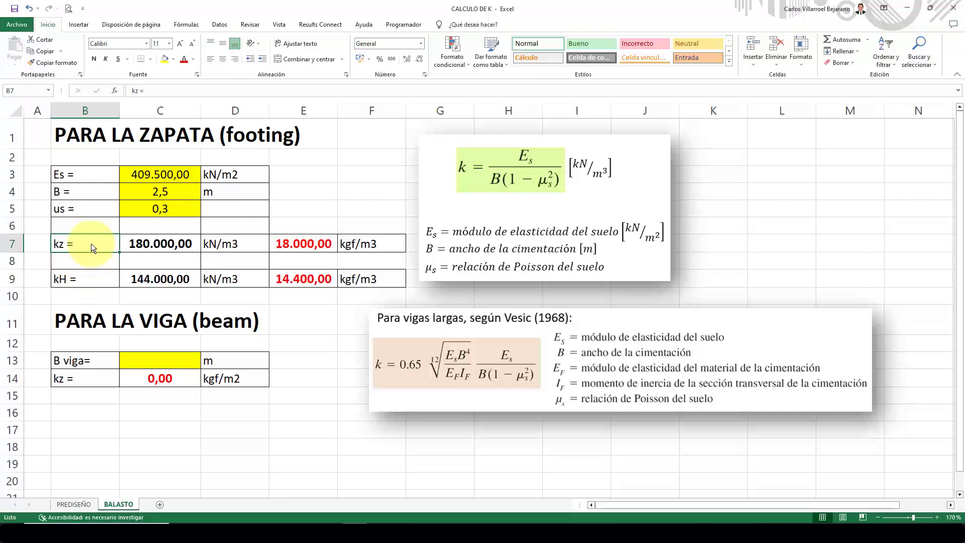
{"action": "left_click", "coordinate": [80, 281]}
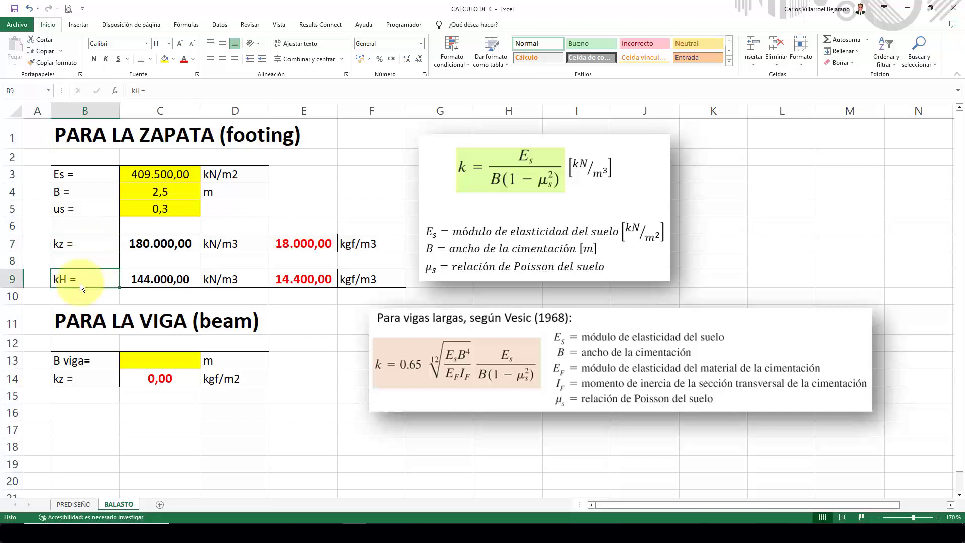
{"action": "left_click", "coordinate": [306, 245]}
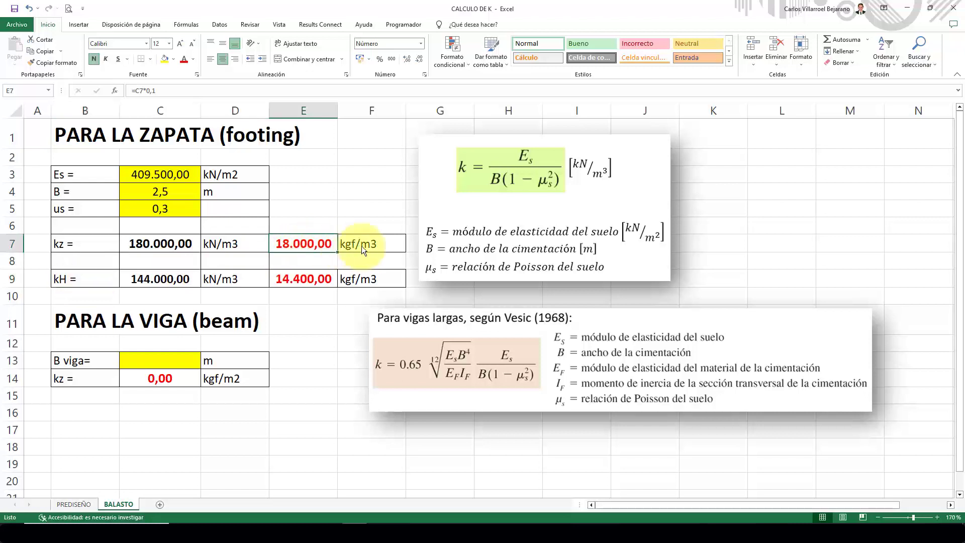
{"action": "left_click", "coordinate": [306, 282]}
{"action": "left_click", "coordinate": [382, 279]}
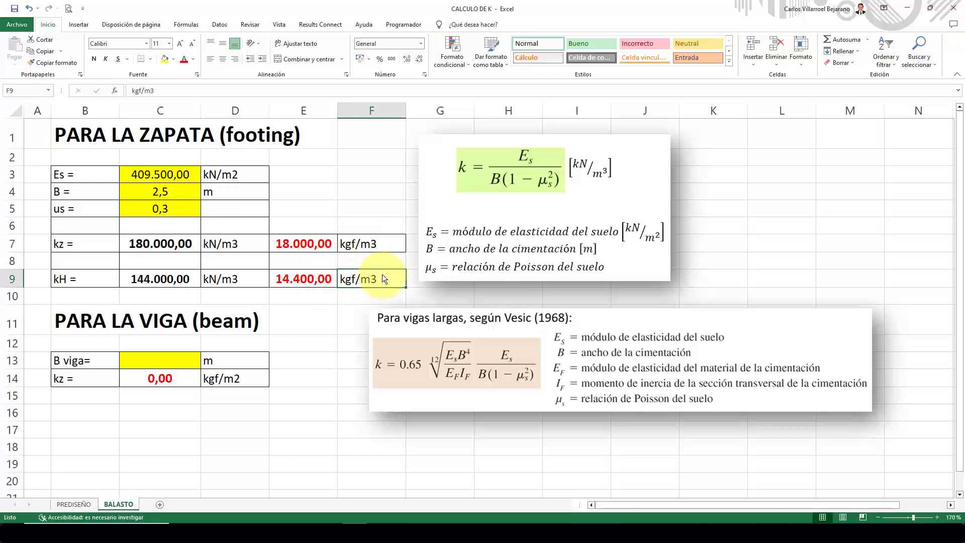
Move the Vesic (1968) long-beam formula picture slightly closer to the beam table.
{"action": "left_click", "coordinate": [152, 324]}
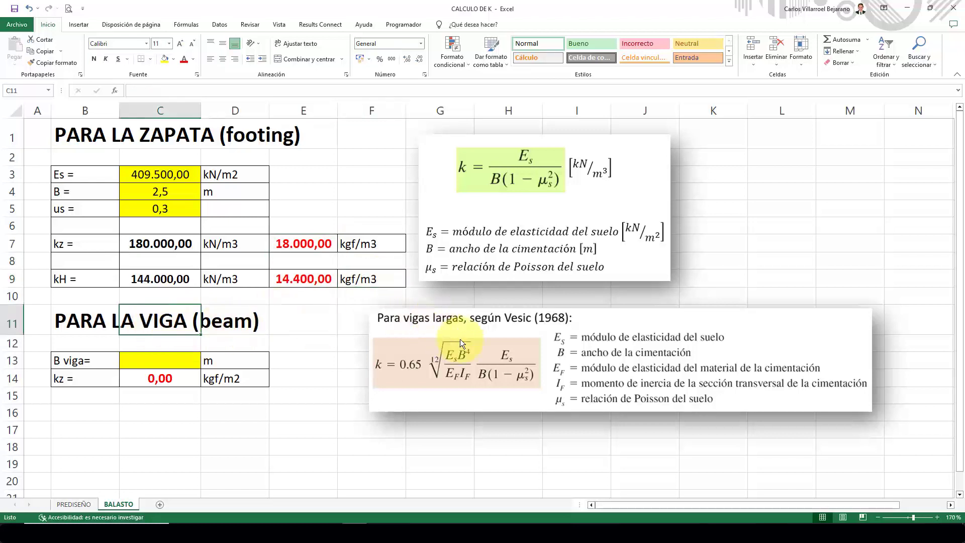
{"action": "left_click_drag", "start_coordinate": [510, 336], "coordinate": [483, 338]}
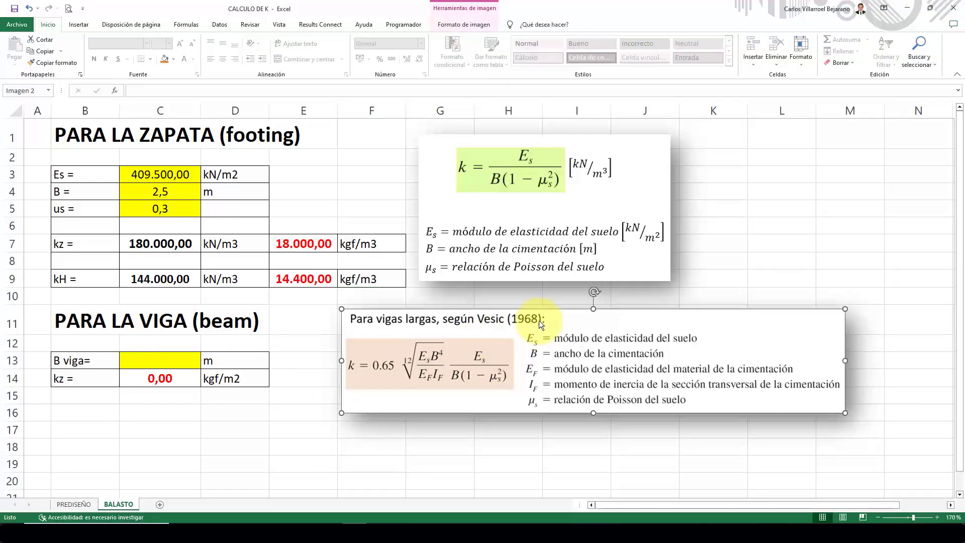
{"action": "left_click", "coordinate": [436, 431]}
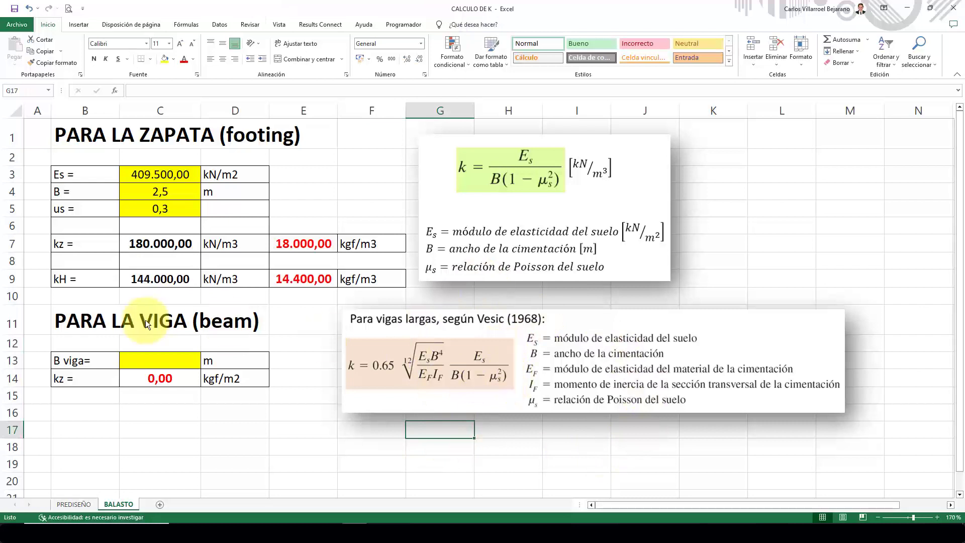
Set the beam width B viga to 0,30 m in the PARA LA VIGA table.
{"action": "left_click", "coordinate": [157, 360]}
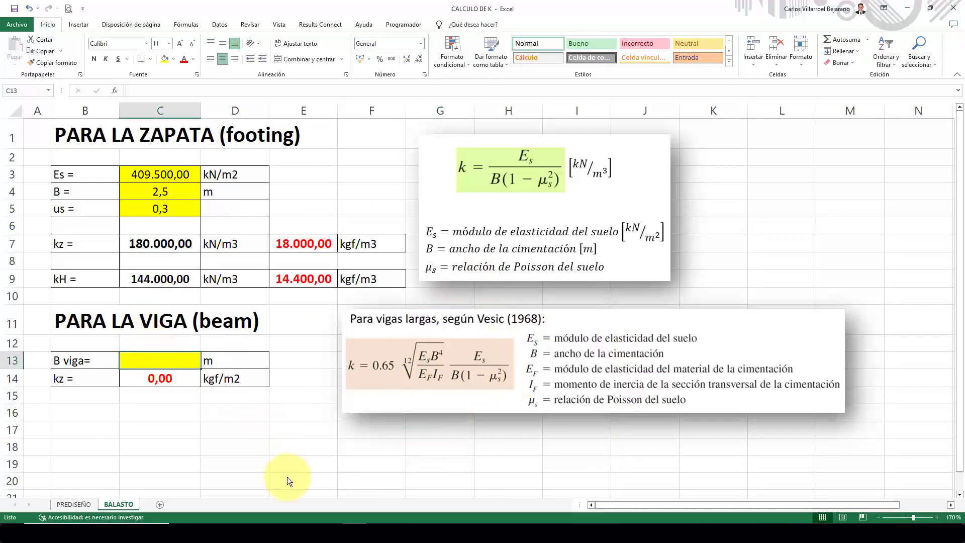
{"action": "type", "text": "0,30"}
{"action": "key", "text": "Return"}
{"action": "left_click", "coordinate": [227, 462]}
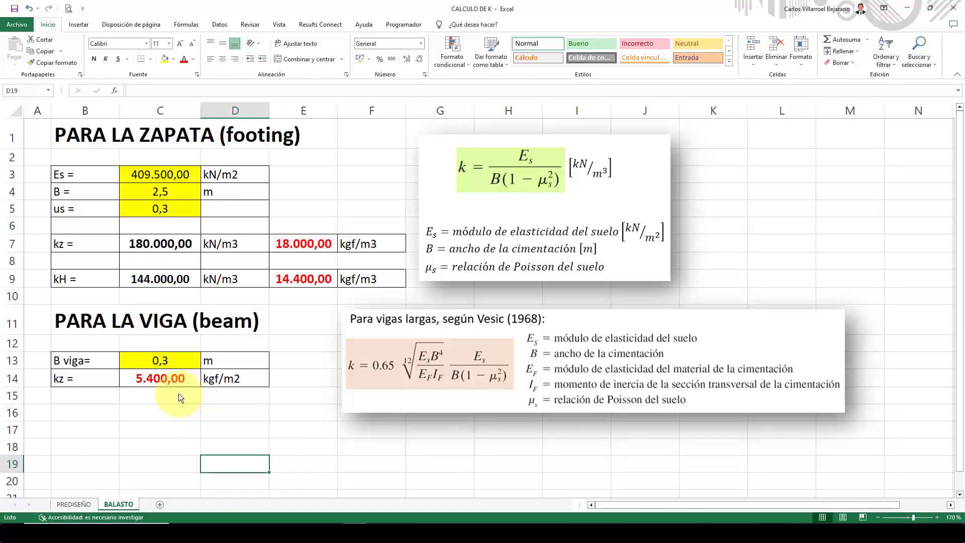
{"action": "left_click", "coordinate": [167, 409]}
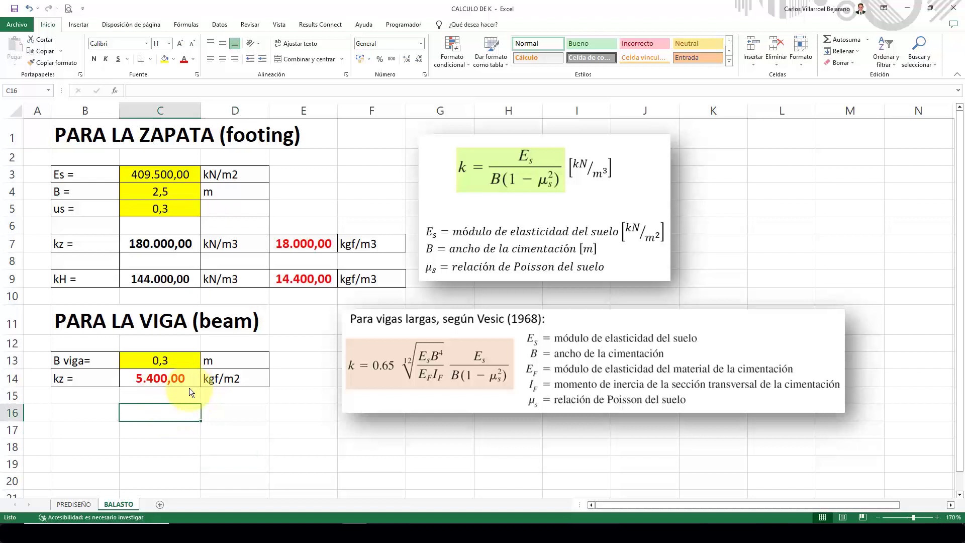
Switch to Robot and start a new uniform panel thickness with fc=210 as its material.
{"action": "left_click", "coordinate": [297, 393]}
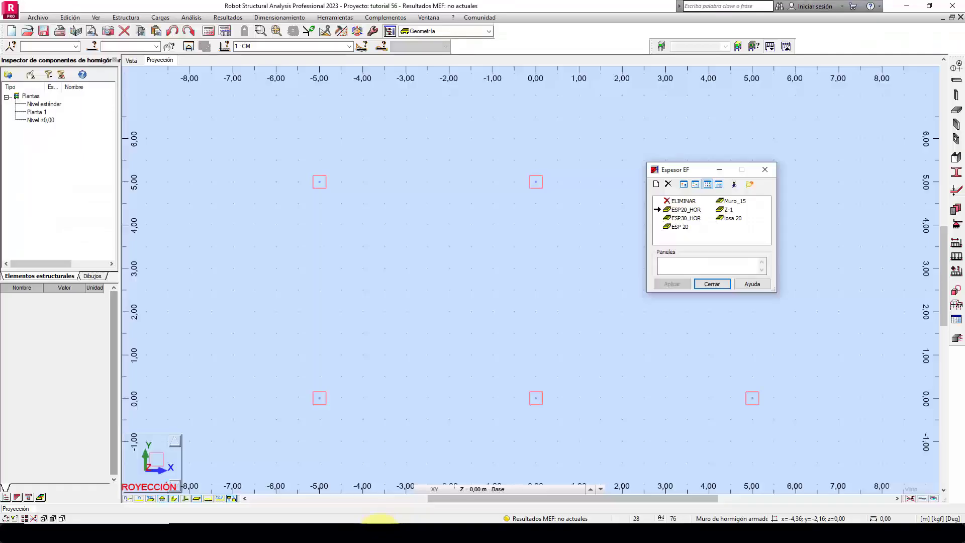
{"action": "left_click", "coordinate": [654, 184]}
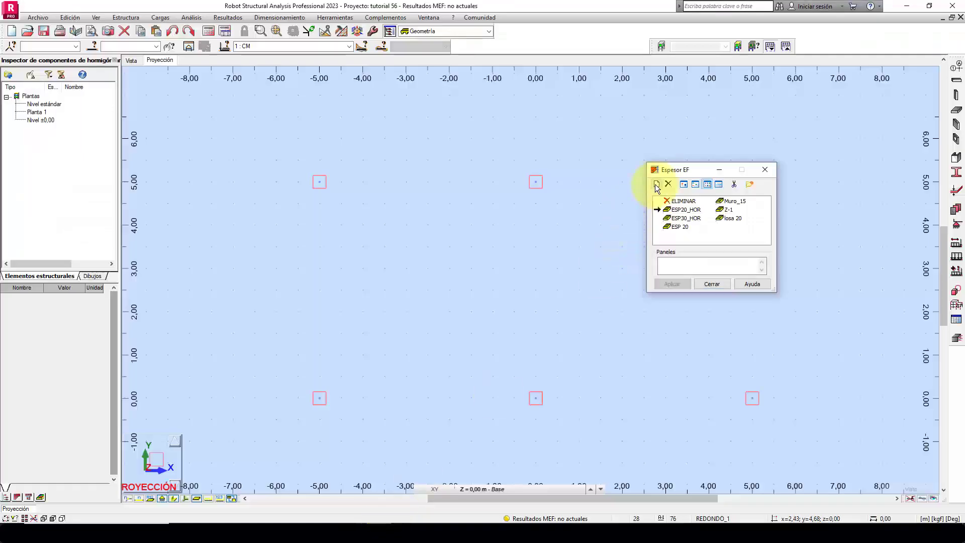
{"action": "left_click_drag", "start_coordinate": [833, 224], "coordinate": [634, 102]}
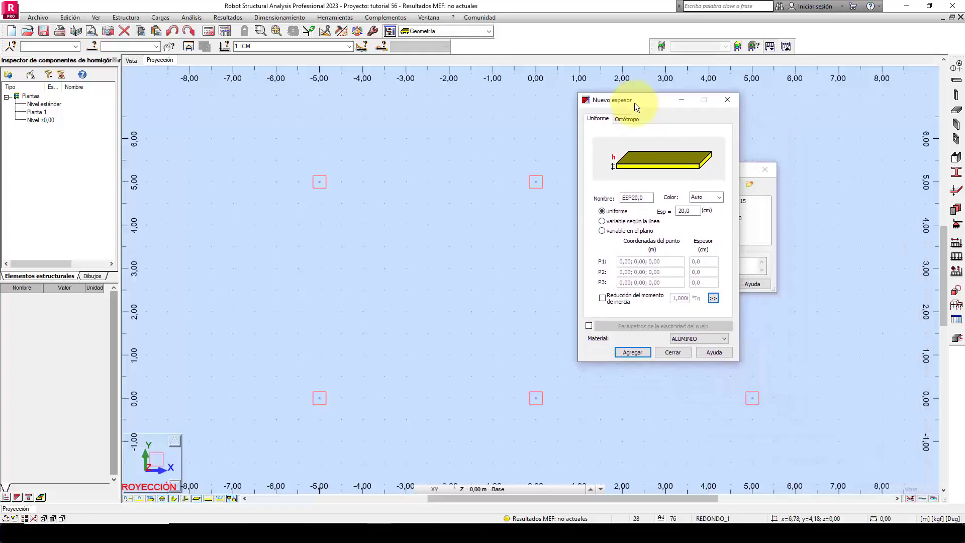
{"action": "left_click", "coordinate": [689, 339]}
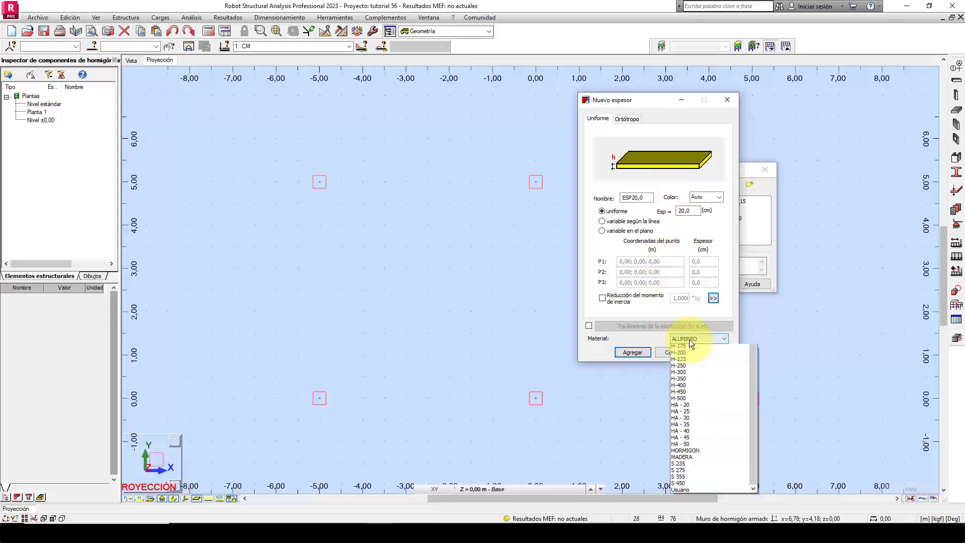
{"action": "left_click", "coordinate": [688, 374]}
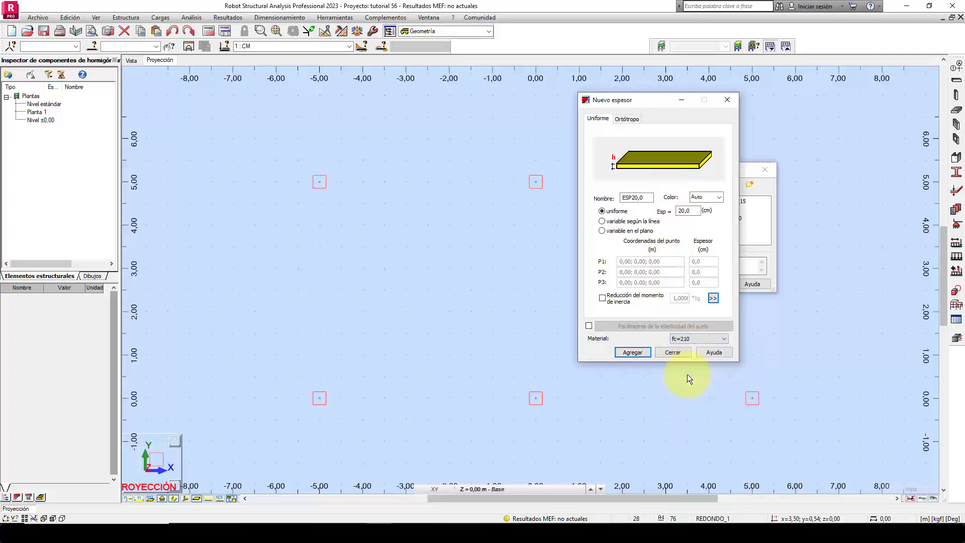
Set the new panel thickness to 50 cm and name it ZAP_50.
{"action": "double_click", "coordinate": [686, 210]}
{"action": "type", "text": "50"}
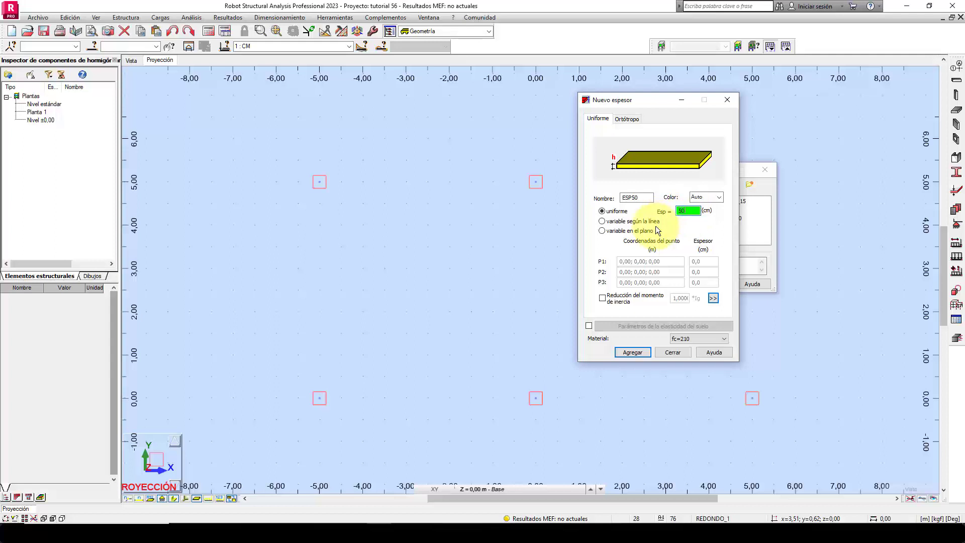
{"action": "double_click", "coordinate": [632, 199]}
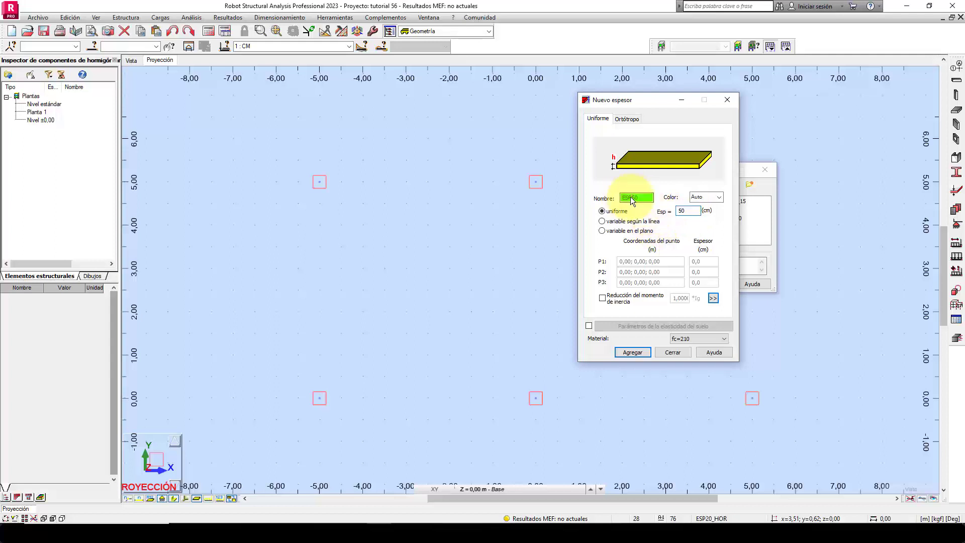
{"action": "type", "text": "ZAP_"}
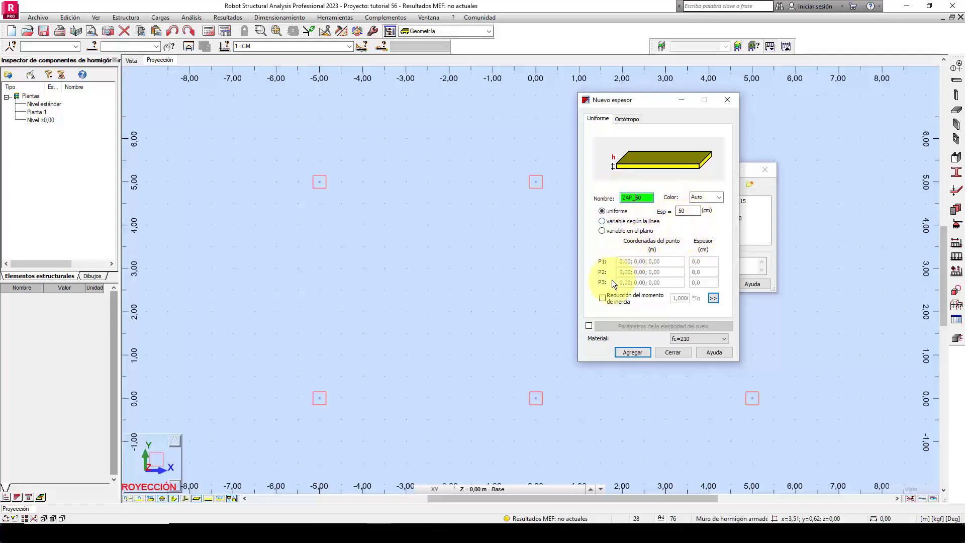
Enable the soil elasticity parameters for ZAP_50, and check the footing's kz and kH in kgf/m3 in Excel's BALASTO sheet.
{"action": "left_click", "coordinate": [589, 326]}
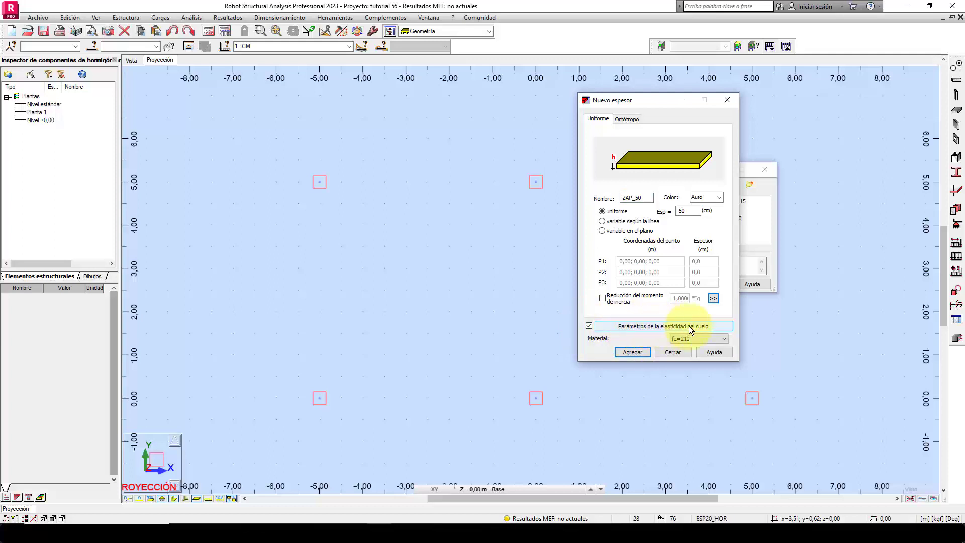
{"action": "left_click", "coordinate": [679, 325]}
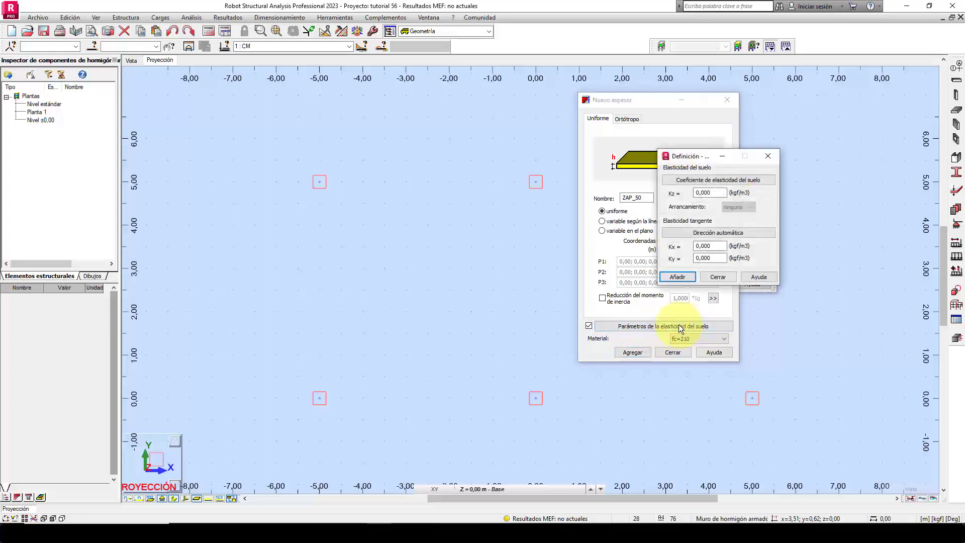
{"action": "left_click_drag", "start_coordinate": [700, 159], "coordinate": [801, 128]}
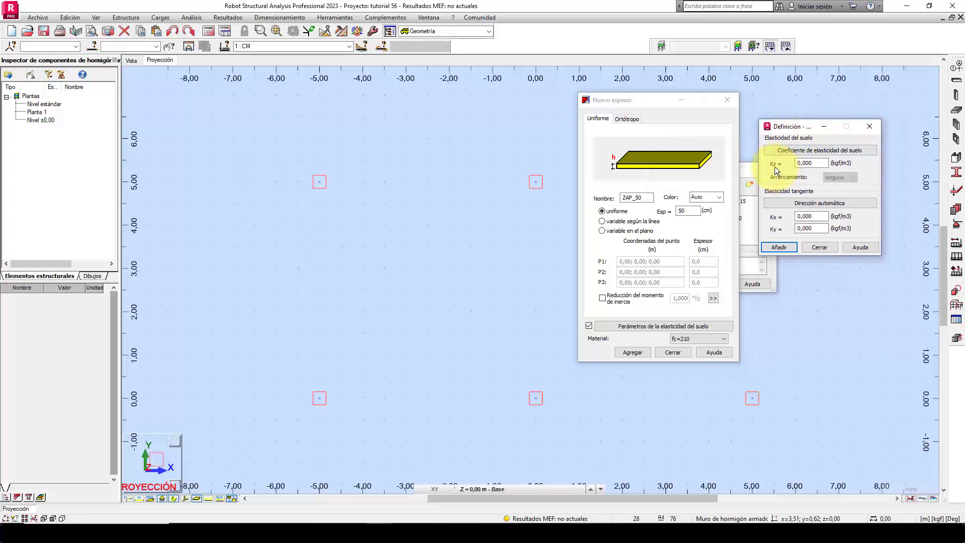
{"action": "left_click_drag", "start_coordinate": [806, 165], "coordinate": [761, 167]}
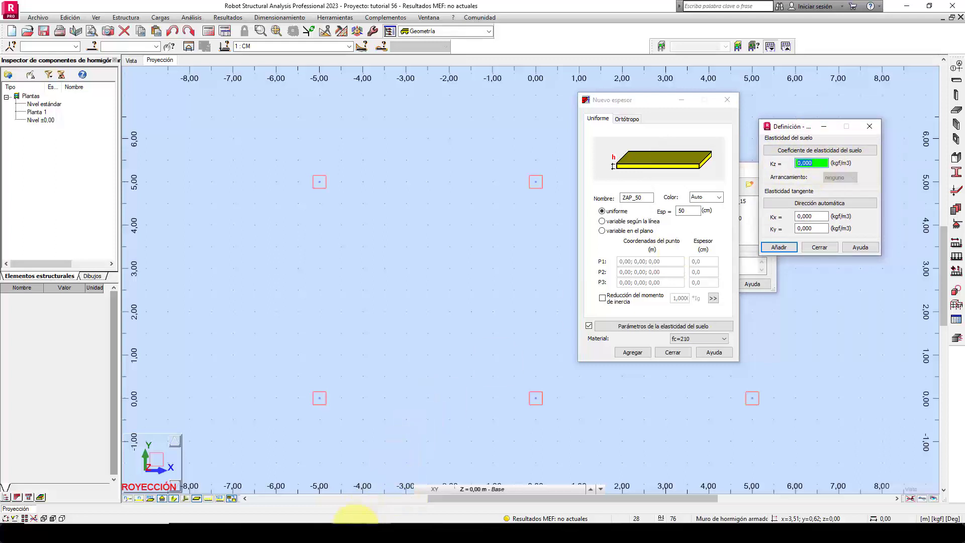
{"action": "left_click", "coordinate": [358, 533]}
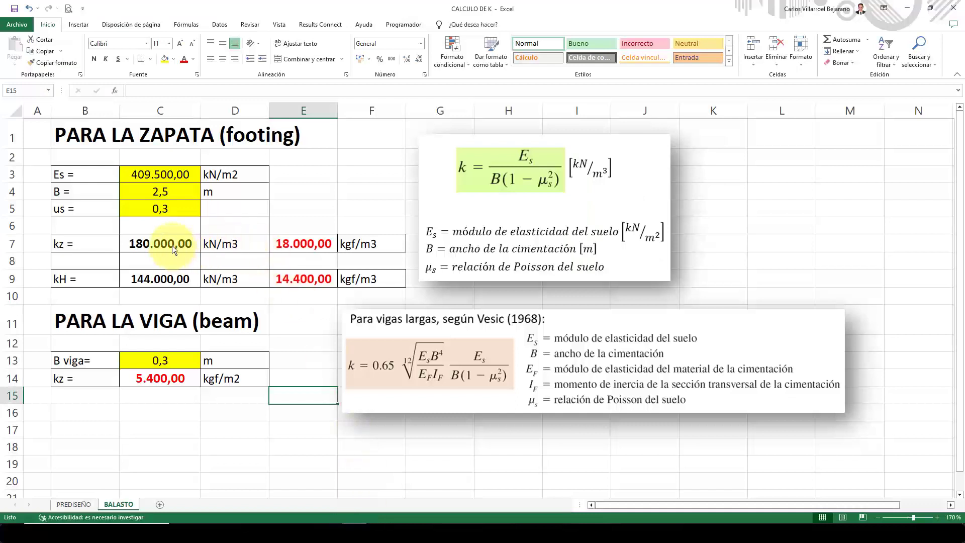
{"action": "left_click", "coordinate": [284, 243]}
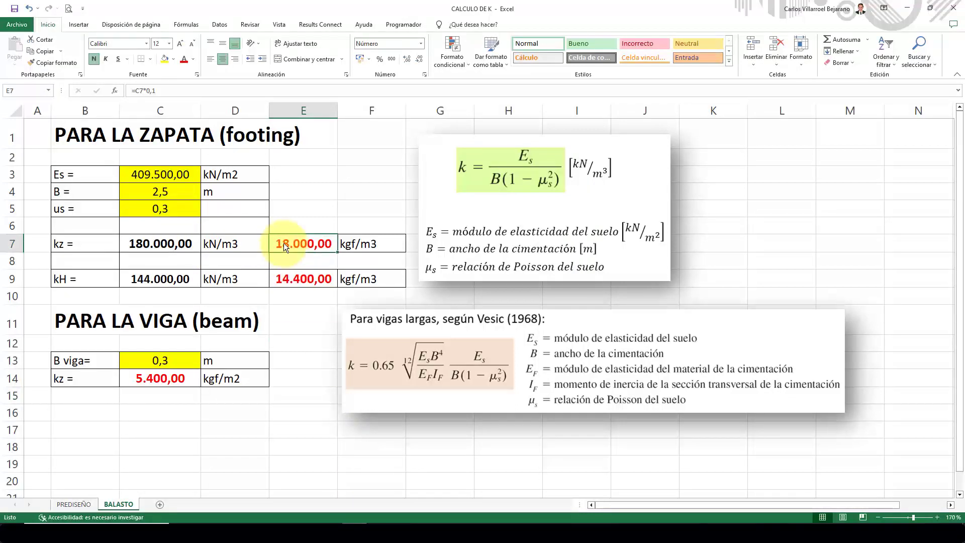
{"action": "left_click", "coordinate": [284, 281]}
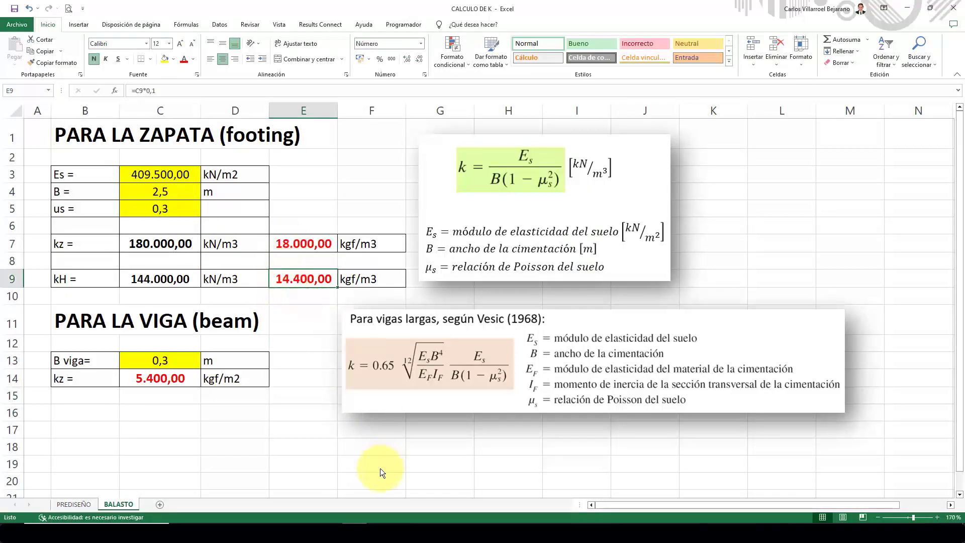
In Robot, set the soil elasticity of ZAP_50 to Kz 18000, Kx 14400 and Ky 14400 kgf/m3, and add the thickness.
{"action": "left_click", "coordinate": [376, 533]}
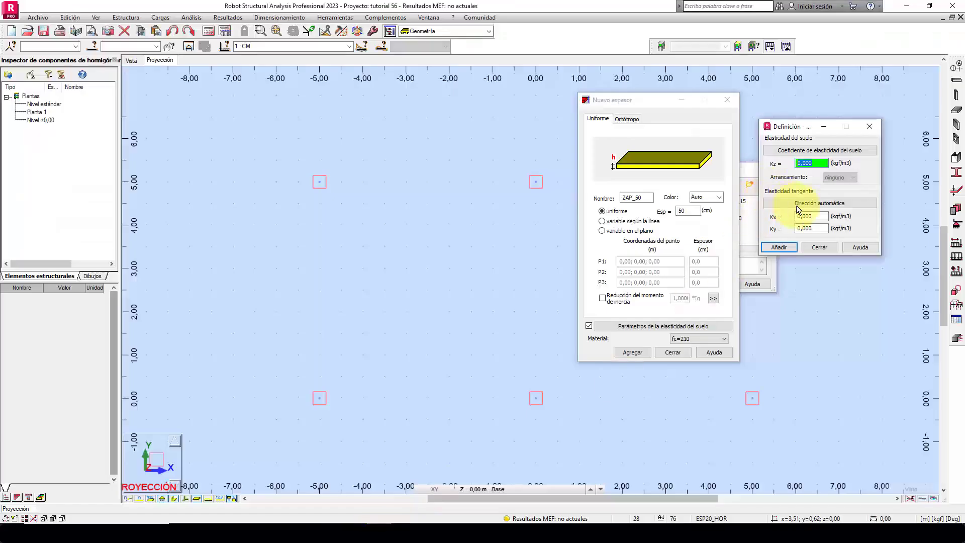
{"action": "type", "text": "1"}
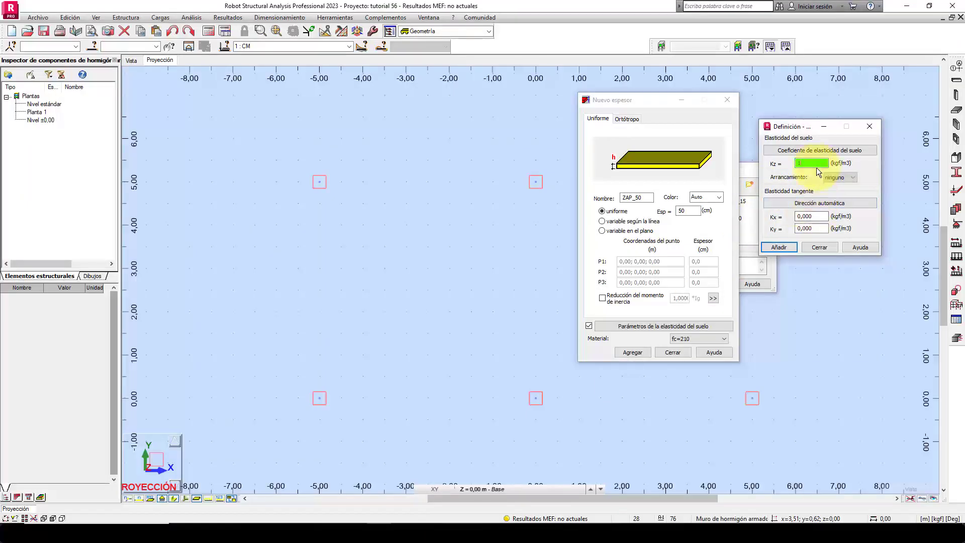
{"action": "type", "text": "8000"}
{"action": "left_click", "coordinate": [804, 217]}
{"action": "type", "text": "14400"}
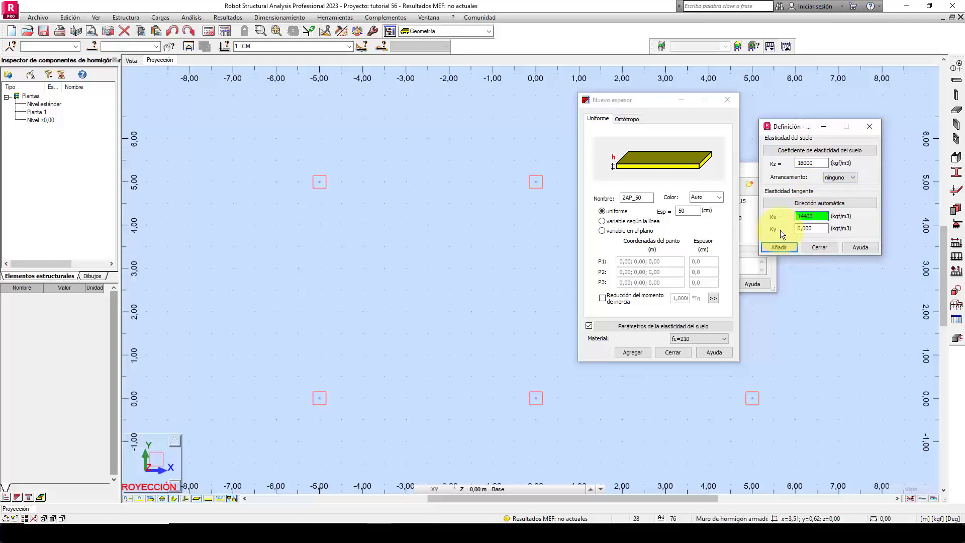
{"action": "type", "text": "14"}
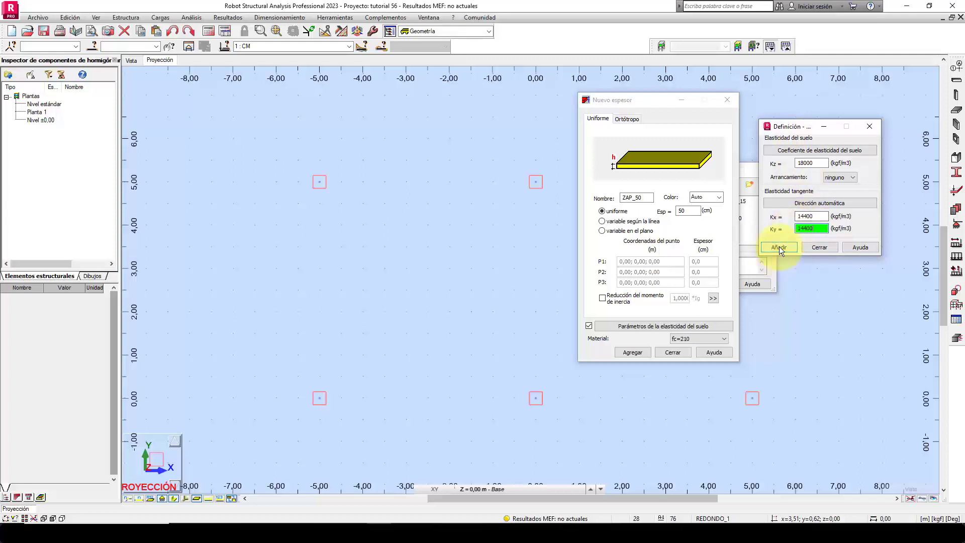
{"action": "left_click", "coordinate": [779, 247]}
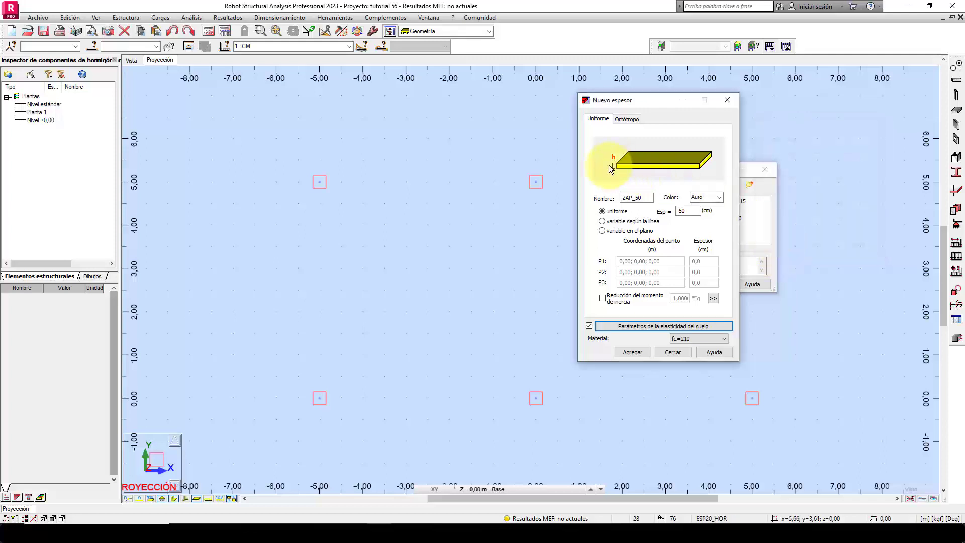
{"action": "left_click_drag", "start_coordinate": [630, 99], "coordinate": [488, 98]}
{"action": "left_click", "coordinate": [487, 350]}
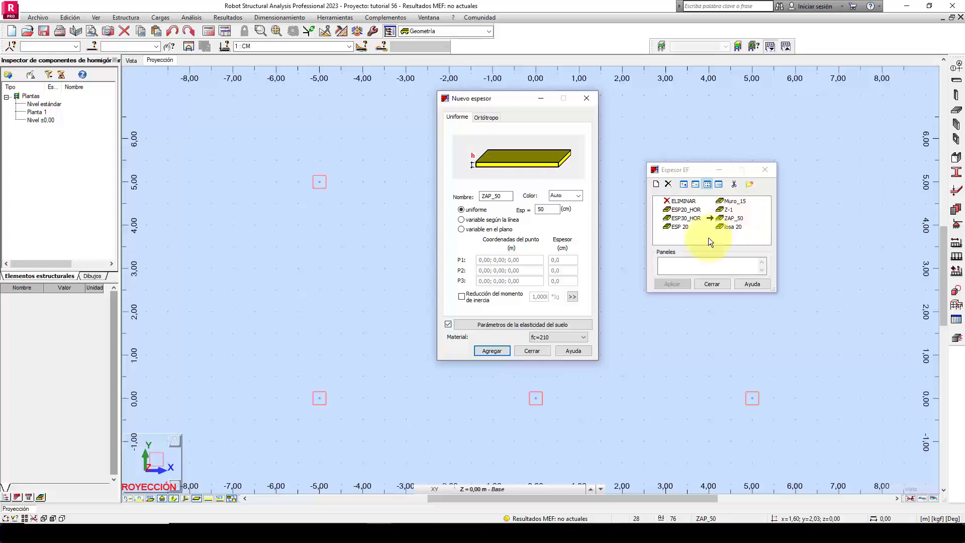
Check the rounded footing sides for the secondary and medianera columns in Excel's PREDISEÑO sheet.
{"action": "left_click", "coordinate": [355, 531]}
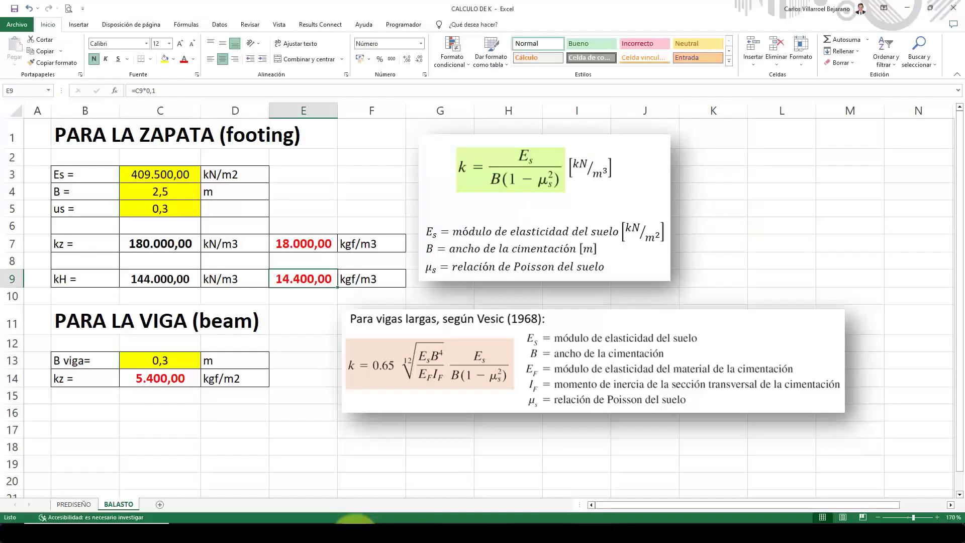
{"action": "left_click", "coordinate": [154, 191]}
{"action": "left_click", "coordinate": [77, 504]}
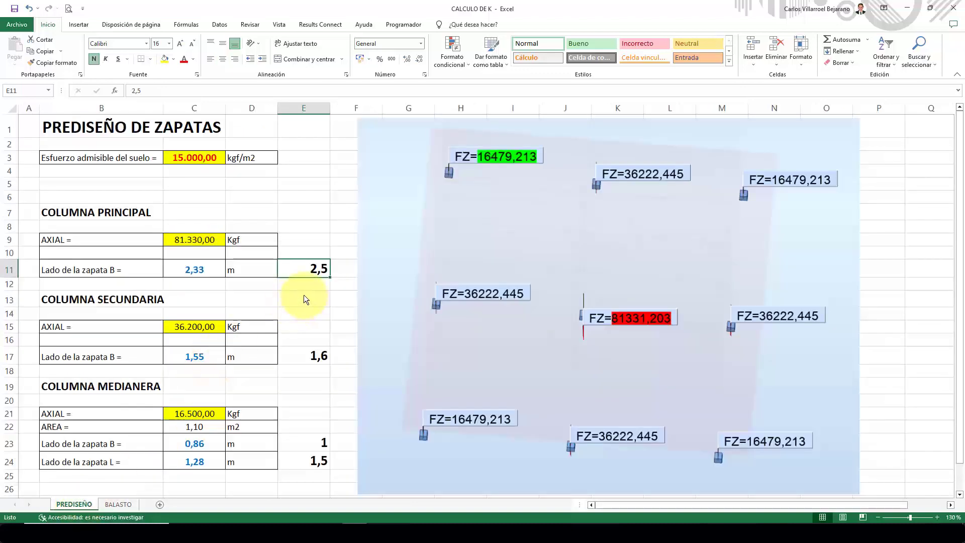
{"action": "left_click", "coordinate": [304, 359]}
{"action": "left_click", "coordinate": [318, 465]}
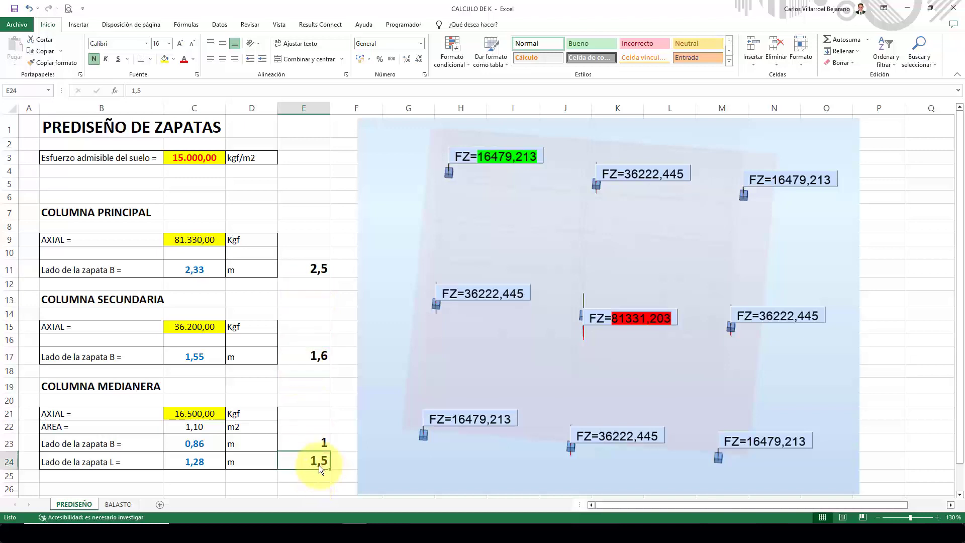
{"action": "left_click", "coordinate": [308, 353]}
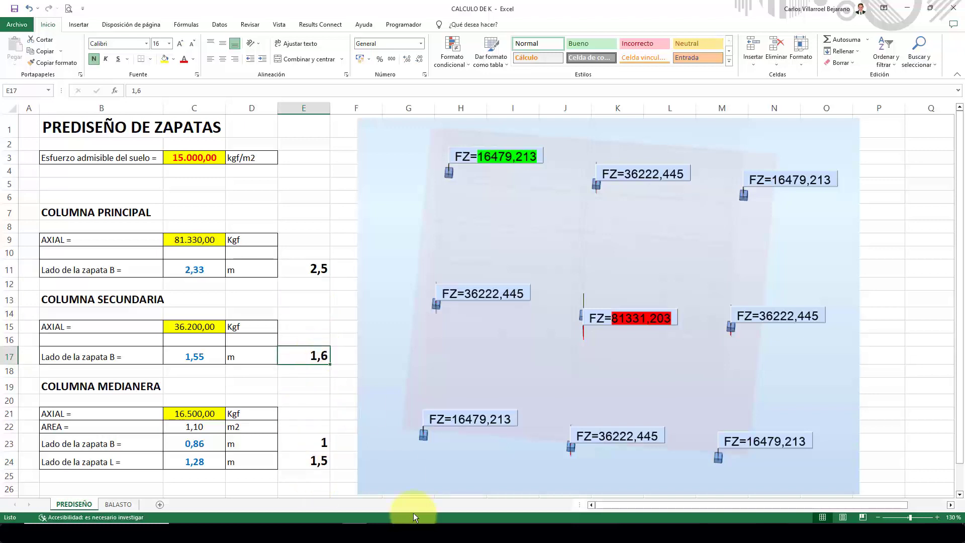
In Robot, name the next 50 cm thickness ZAP_50_1.60 and open its soil elasticity parameters.
{"action": "left_click", "coordinate": [371, 532]}
{"action": "left_click", "coordinate": [730, 219]}
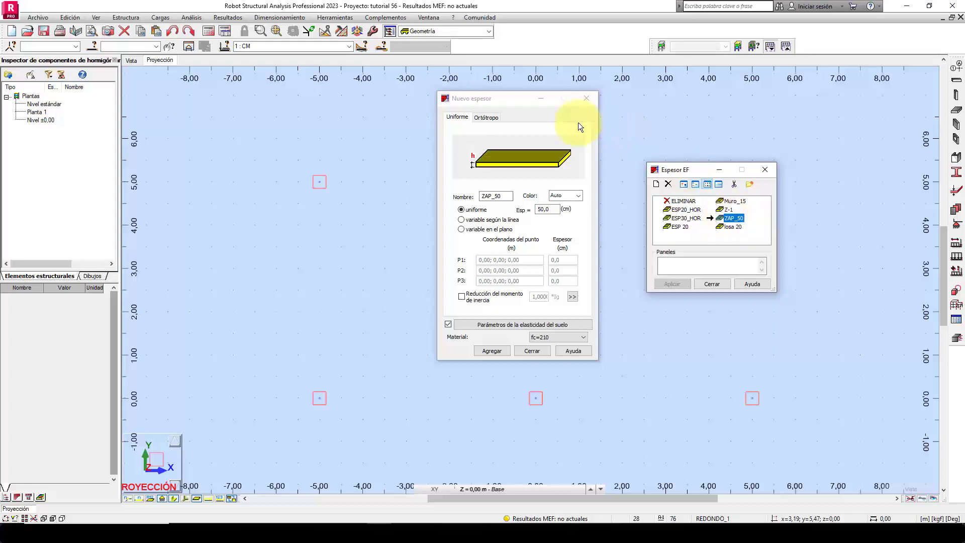
{"action": "left_click_drag", "start_coordinate": [506, 97], "coordinate": [539, 100]}
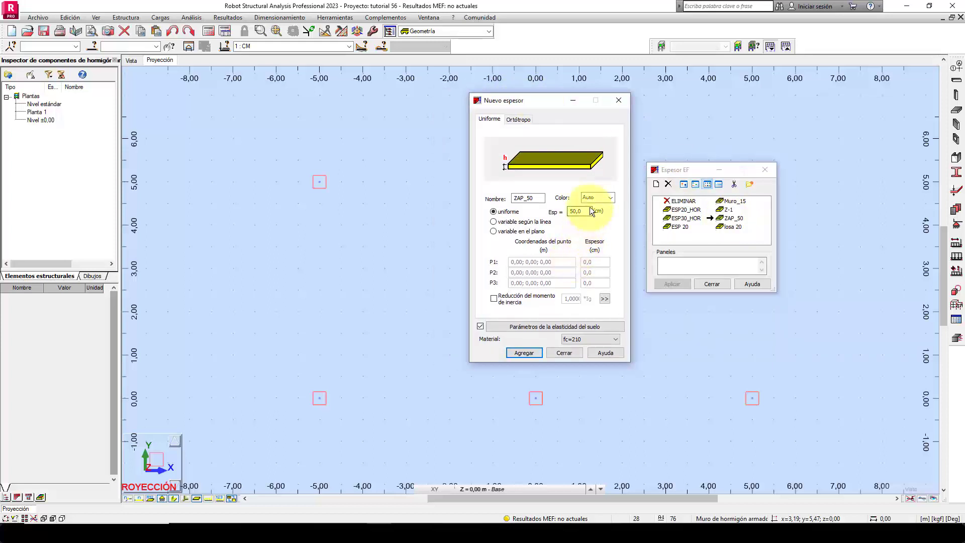
{"action": "left_click_drag", "start_coordinate": [589, 210], "coordinate": [539, 201]}
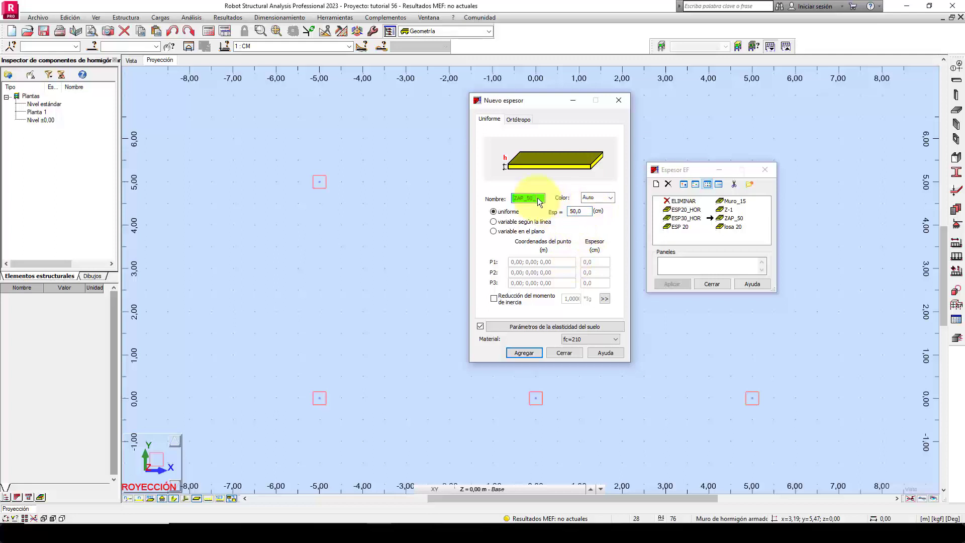
{"action": "type", "text": "_1.60"}
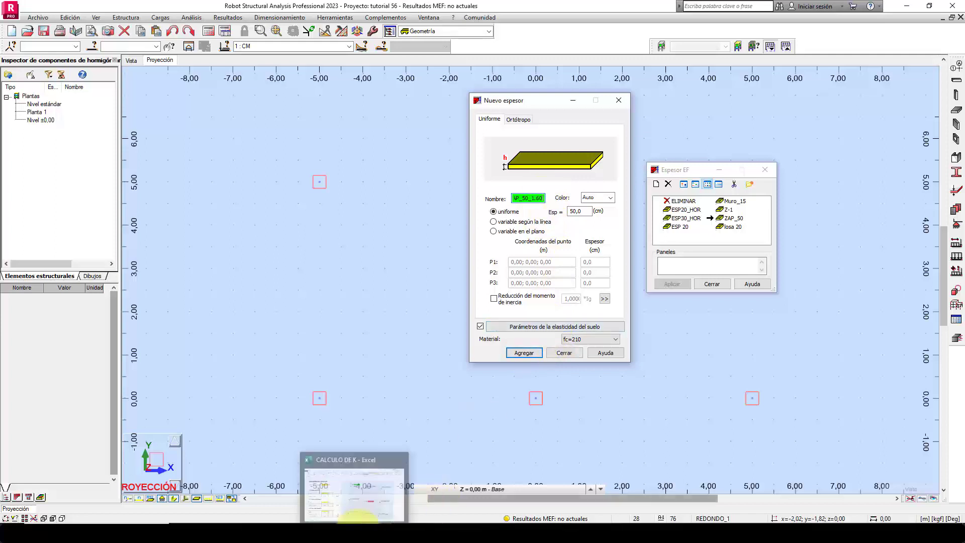
{"action": "left_click", "coordinate": [530, 327]}
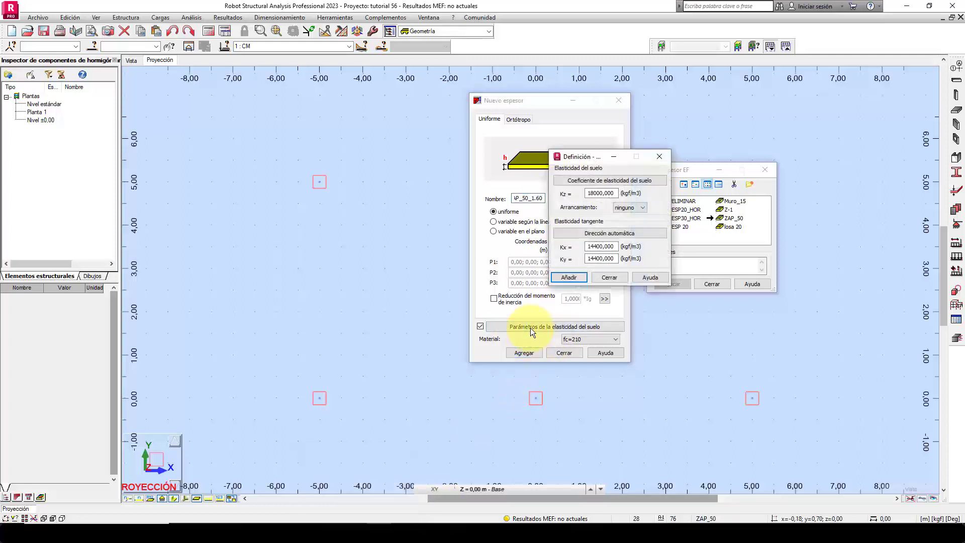
In Excel's BALASTO sheet, set the footing width B to 1,6 m.
{"action": "left_click", "coordinate": [353, 533]}
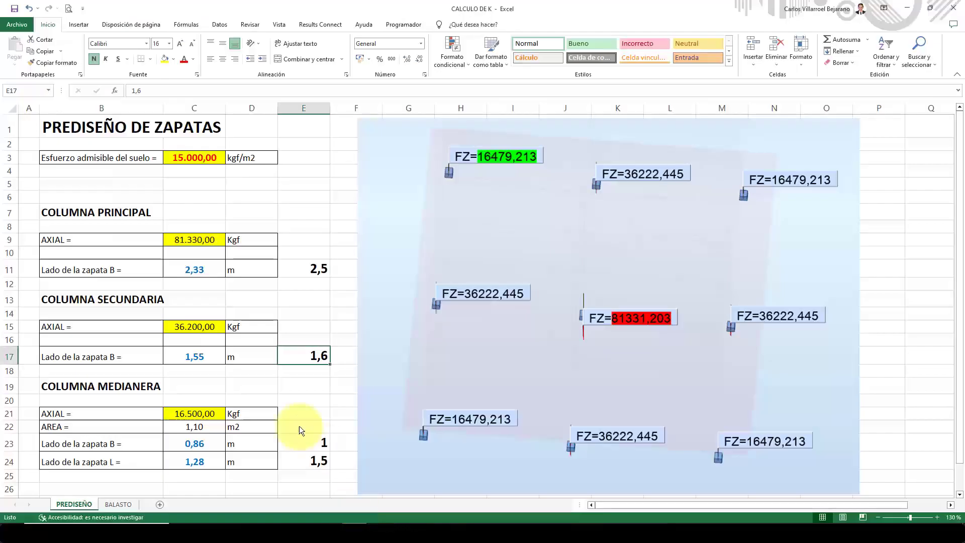
{"action": "left_click", "coordinate": [129, 504]}
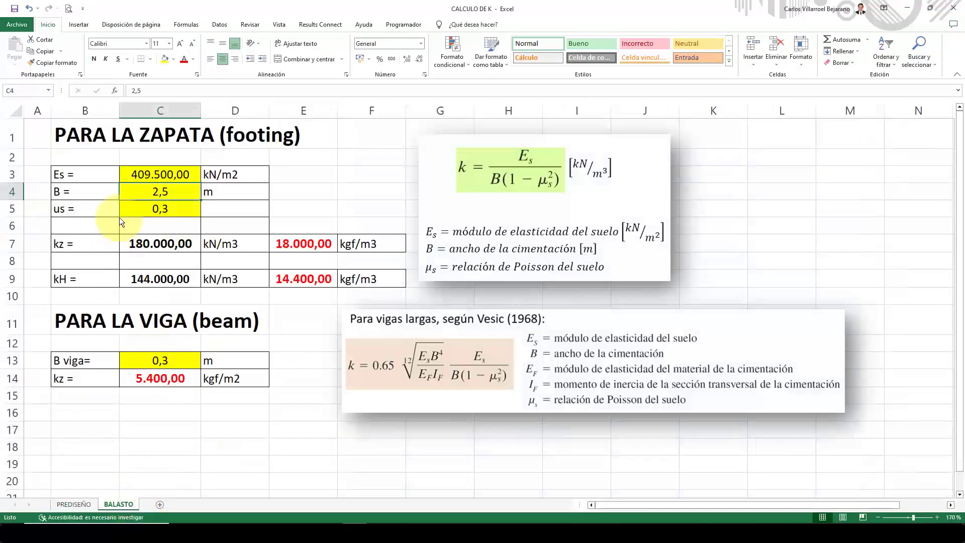
{"action": "type", "text": "1,6"}
{"action": "key", "text": "Return"}
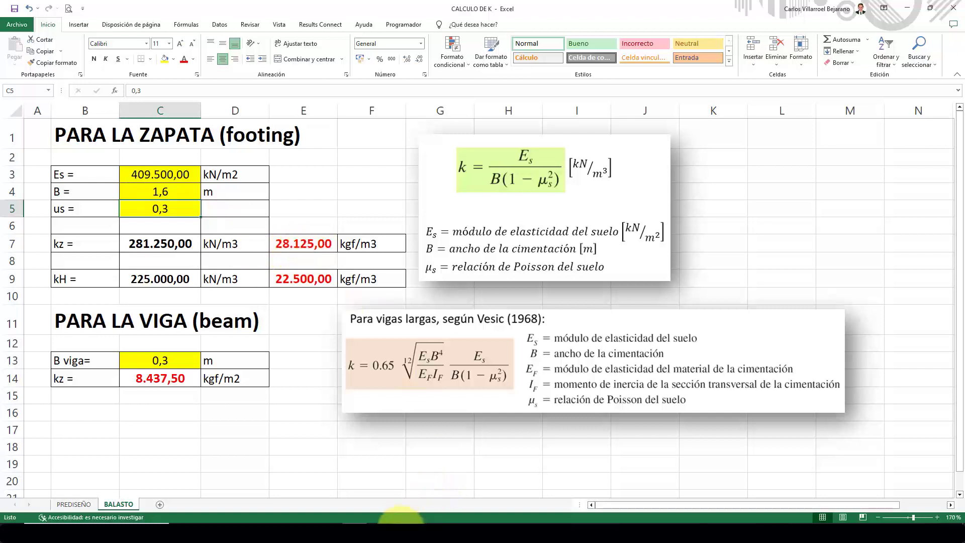
In Robot, set the soil elasticity of ZAP_50_1.60 to Kz 28125, Kx 22500 and Ky 22500 kgf/m3, following Excel's BALASTO sheet.
{"action": "left_click", "coordinate": [377, 534]}
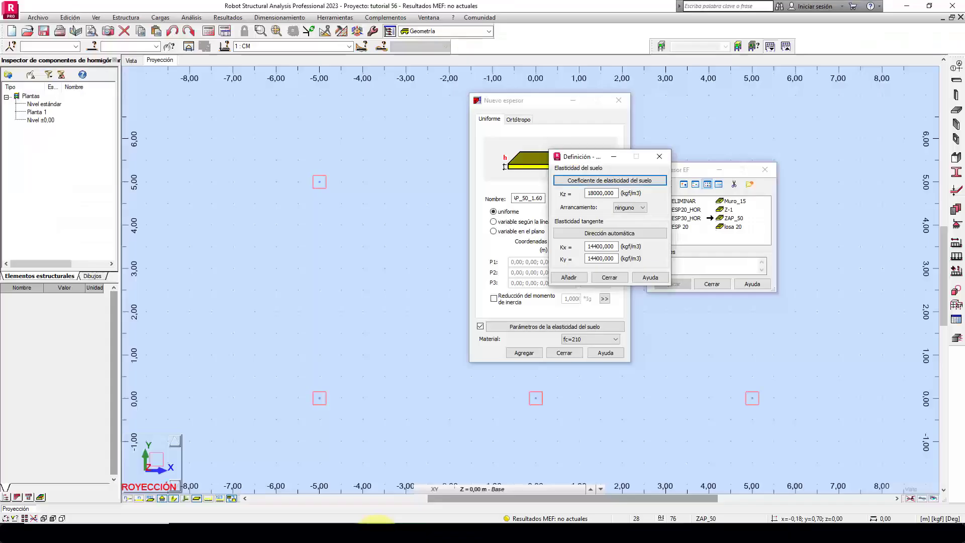
{"action": "left_click_drag", "start_coordinate": [617, 192], "coordinate": [568, 196]}
{"action": "type", "text": "28125"}
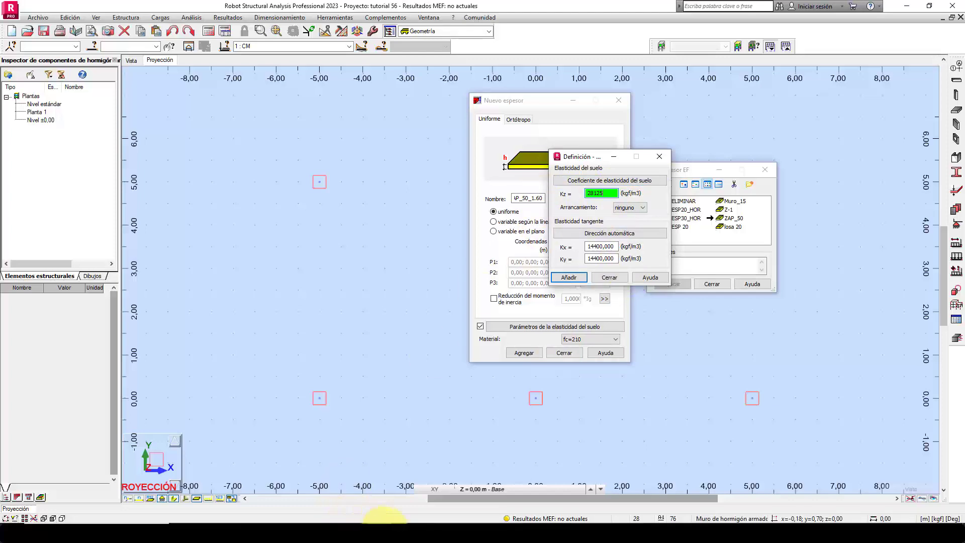
{"action": "left_click", "coordinate": [350, 533]}
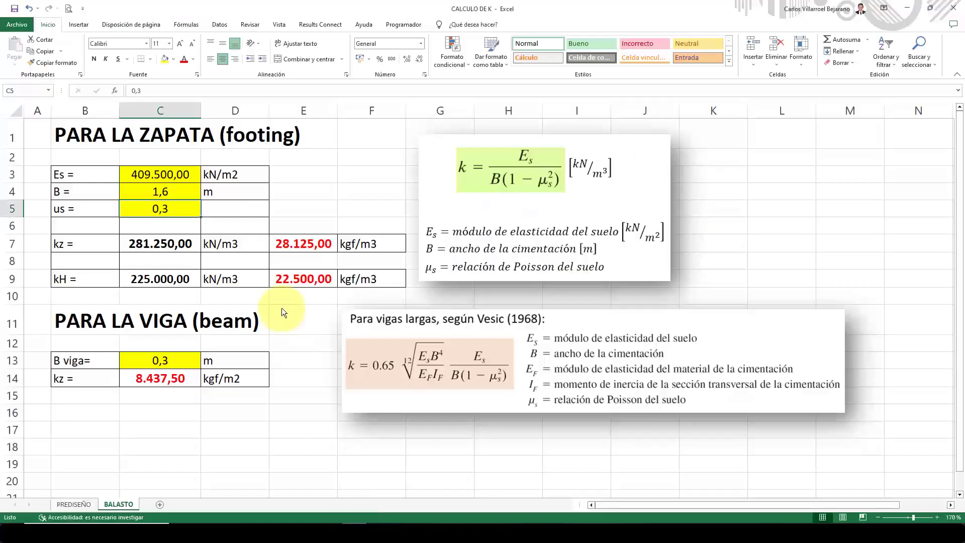
{"action": "left_click", "coordinate": [320, 387]}
{"action": "left_click", "coordinate": [379, 533]}
{"action": "left_click", "coordinate": [614, 247]}
{"action": "type", "text": "22500"}
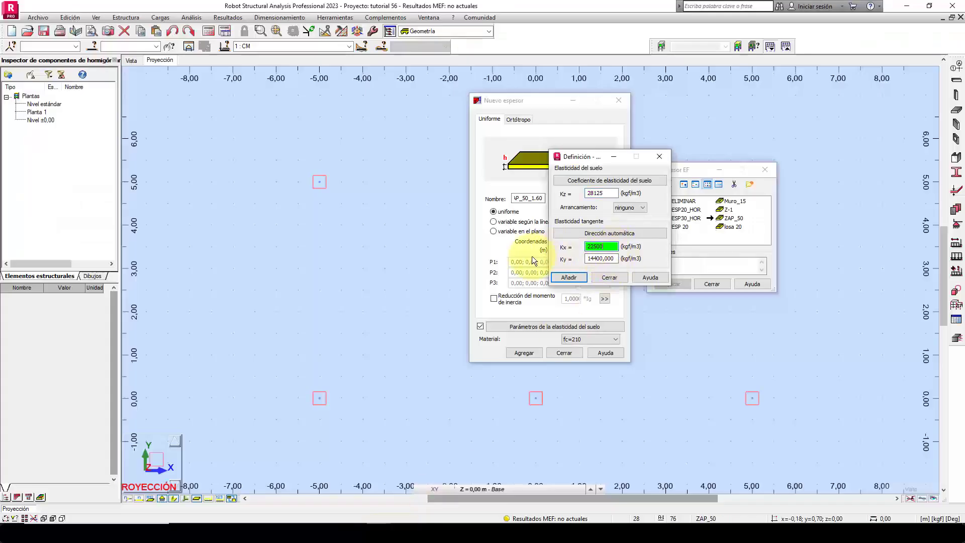
{"action": "left_click", "coordinate": [596, 259]}
{"action": "type", "text": "22500"}
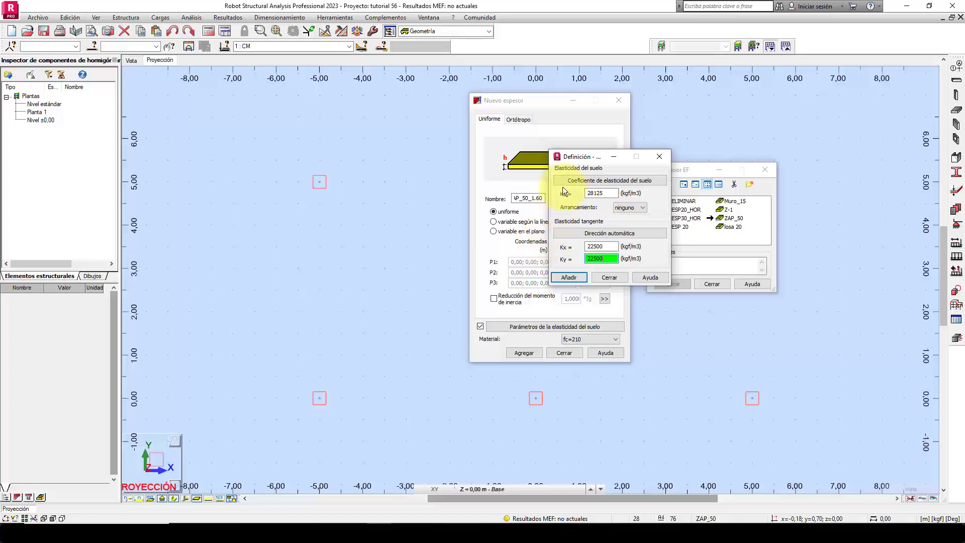
Apply the soil elasticity, add the ZAP_50_1.60 thickness to the list and close the thickness definition.
{"action": "left_click_drag", "start_coordinate": [590, 156], "coordinate": [626, 135]}
{"action": "left_click", "coordinate": [603, 257]}
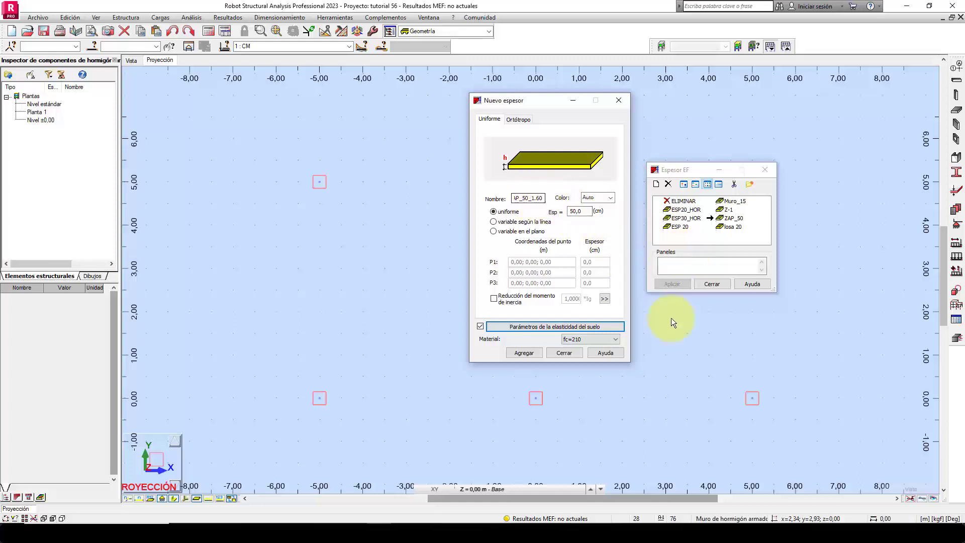
{"action": "left_click", "coordinate": [525, 351]}
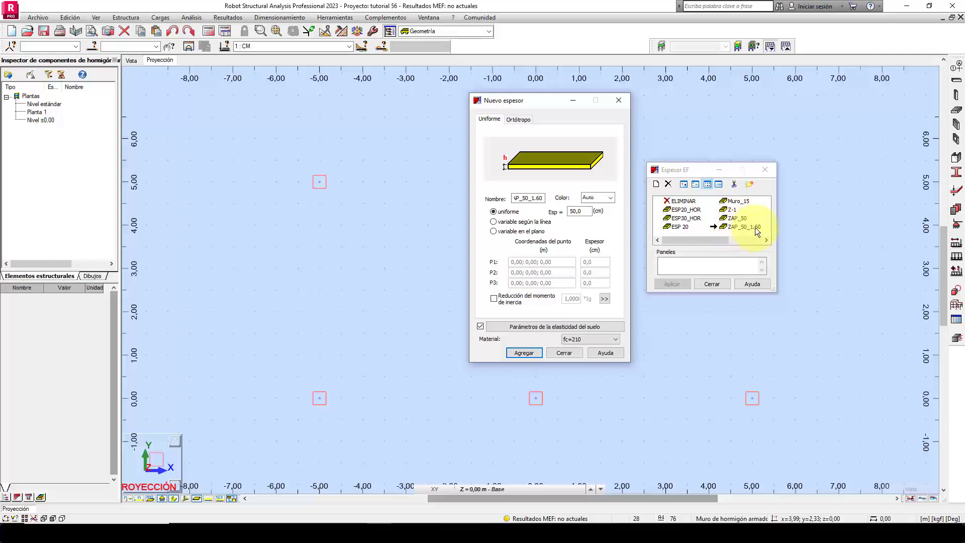
{"action": "left_click", "coordinate": [711, 284]}
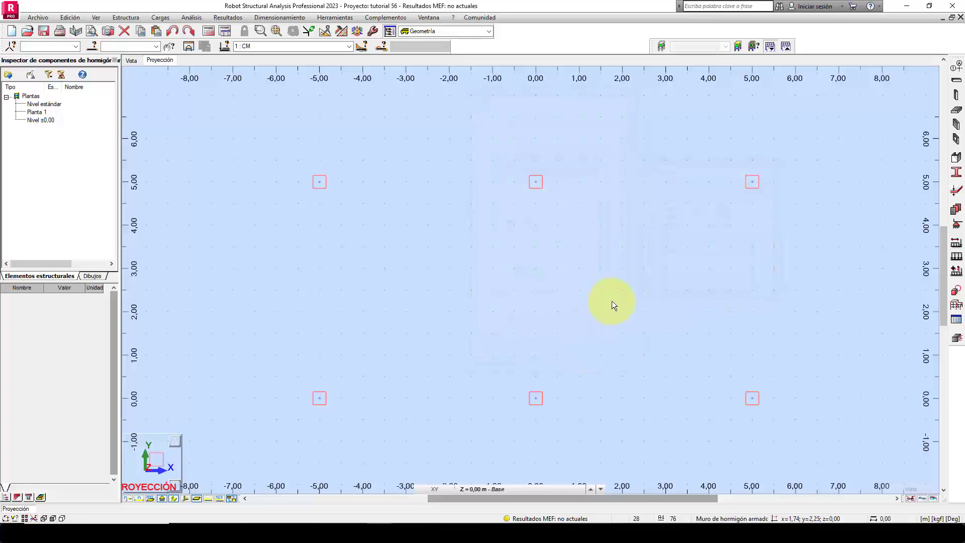
Open the Rectangle object definition in Robot and look up the main column's rounded footing side in Excel's PREDISEÑO sheet.
{"action": "middle_click_drag", "start_coordinate": [620, 287], "coordinate": [574, 304]}
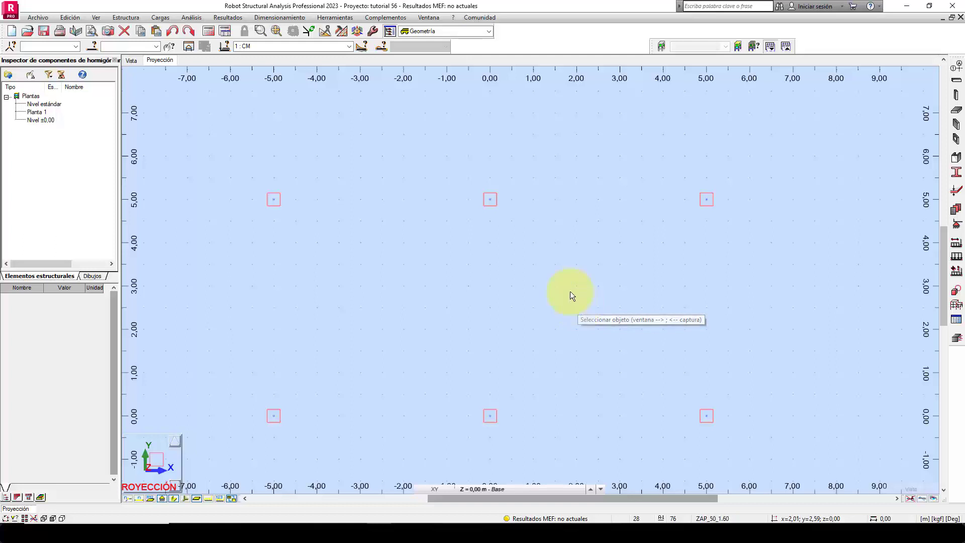
{"action": "left_click", "coordinate": [159, 18]}
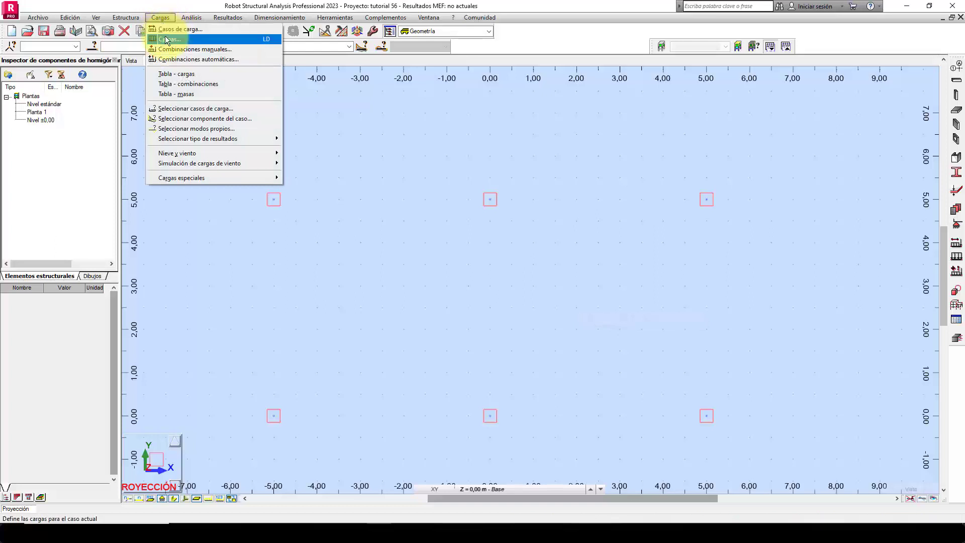
{"action": "left_click", "coordinate": [125, 17]}
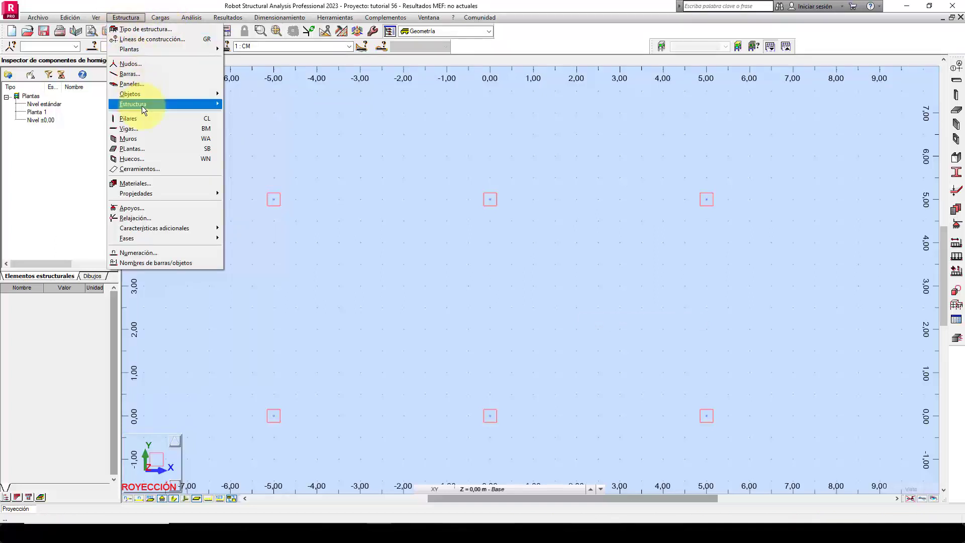
{"action": "mouse_move", "coordinate": [147, 92]}
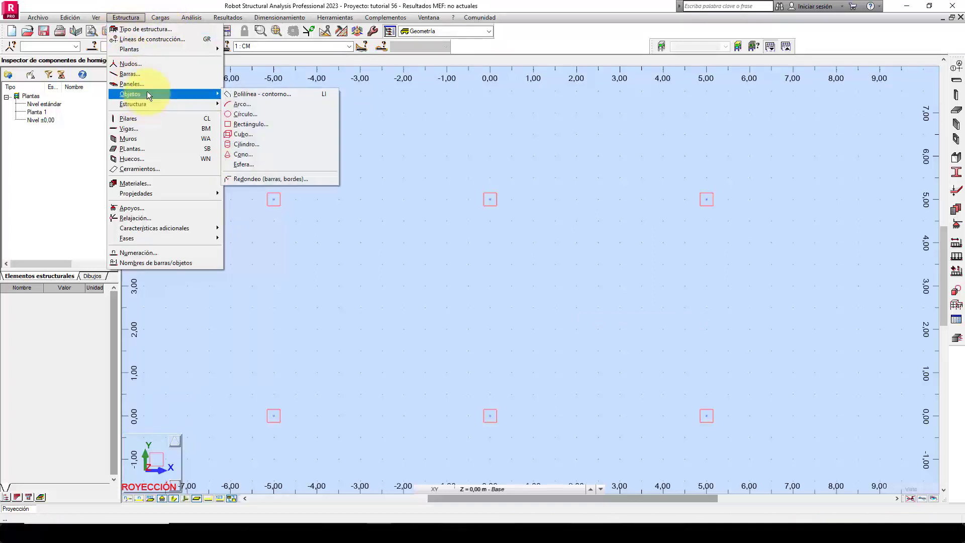
{"action": "left_click", "coordinate": [254, 124]}
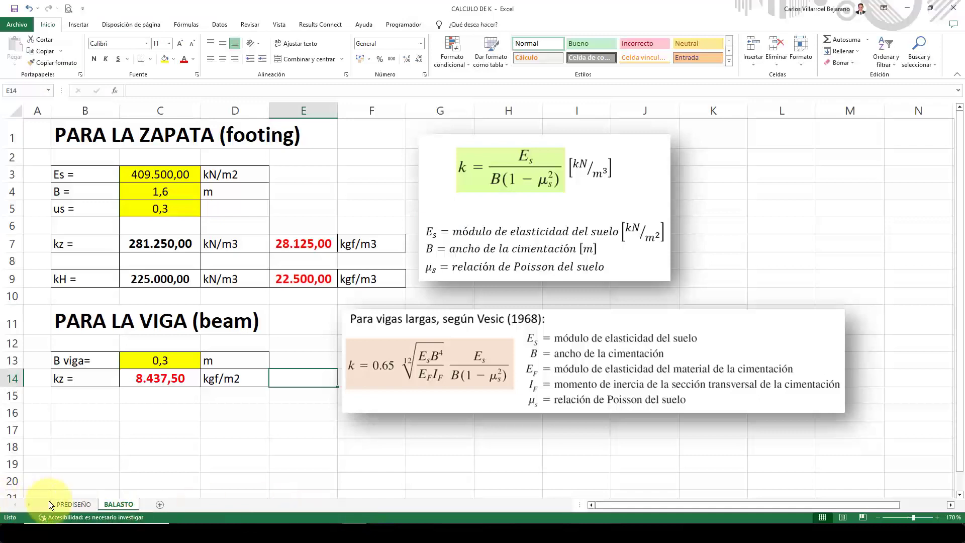
{"action": "left_click", "coordinate": [62, 505]}
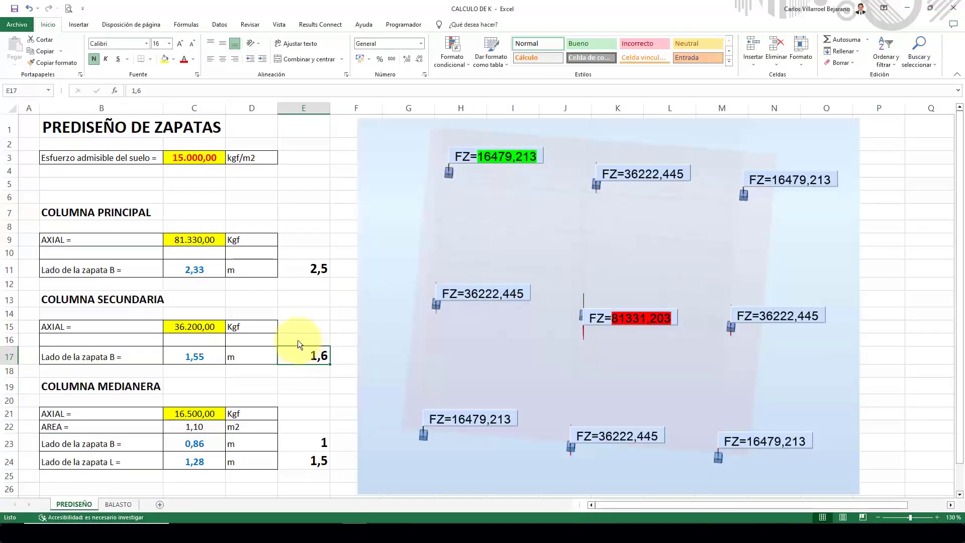
{"action": "left_click", "coordinate": [317, 270]}
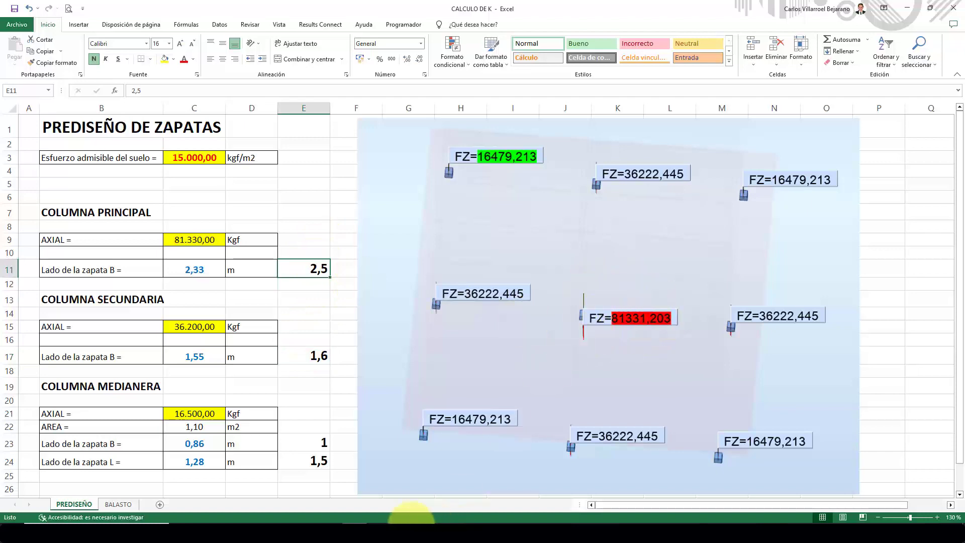
{"action": "left_click", "coordinate": [377, 525]}
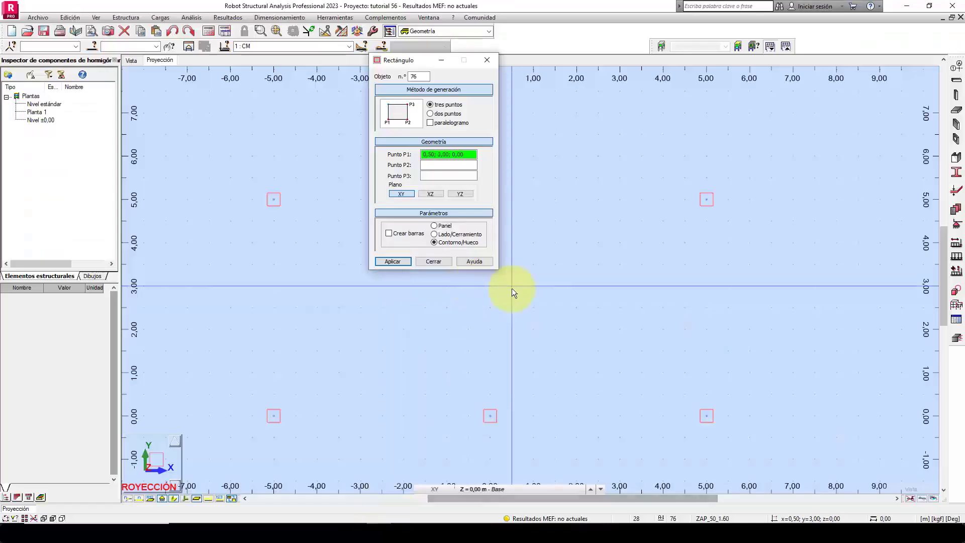
{"action": "left_click", "coordinate": [442, 115]}
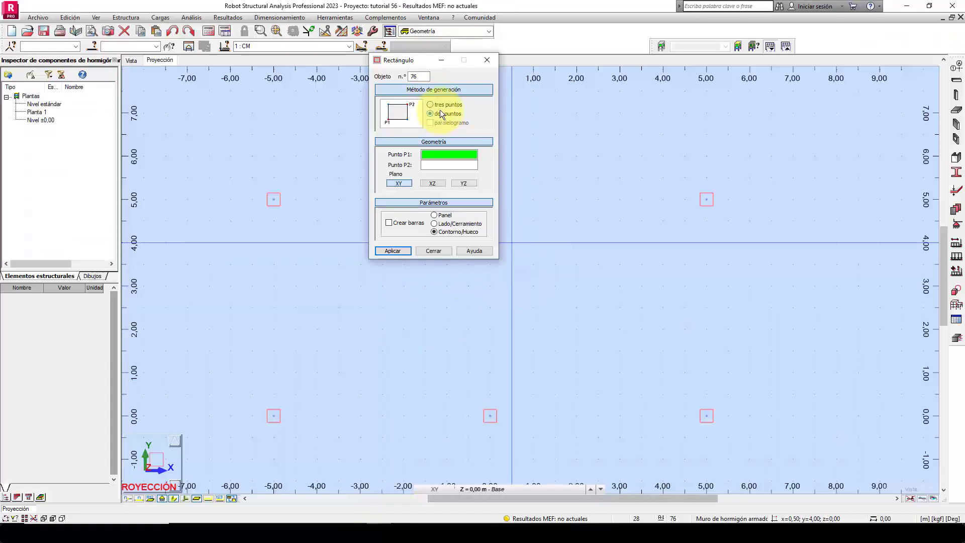
{"action": "left_click_drag", "start_coordinate": [421, 60], "coordinate": [363, 209]}
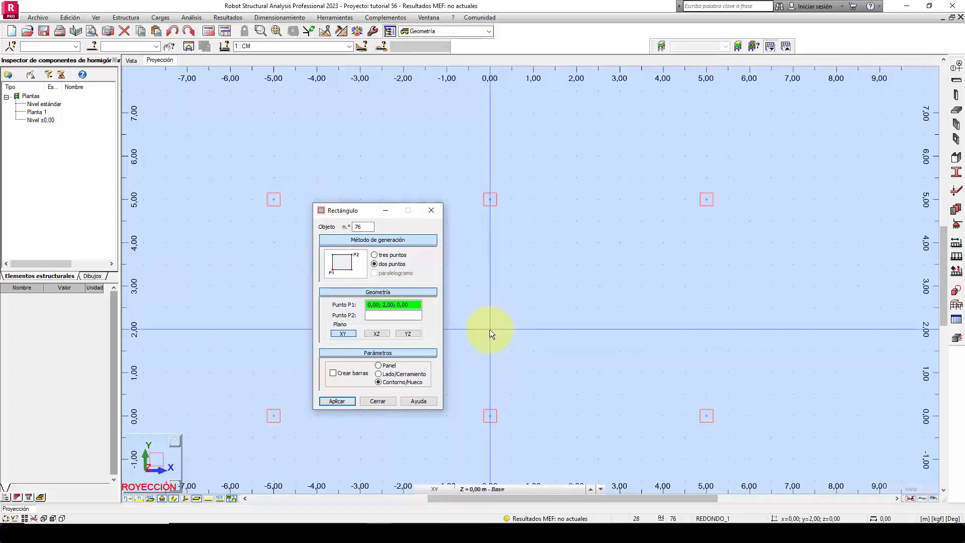
{"action": "left_click_drag", "start_coordinate": [412, 304], "coordinate": [348, 318]}
{"action": "left_click", "coordinate": [411, 314]}
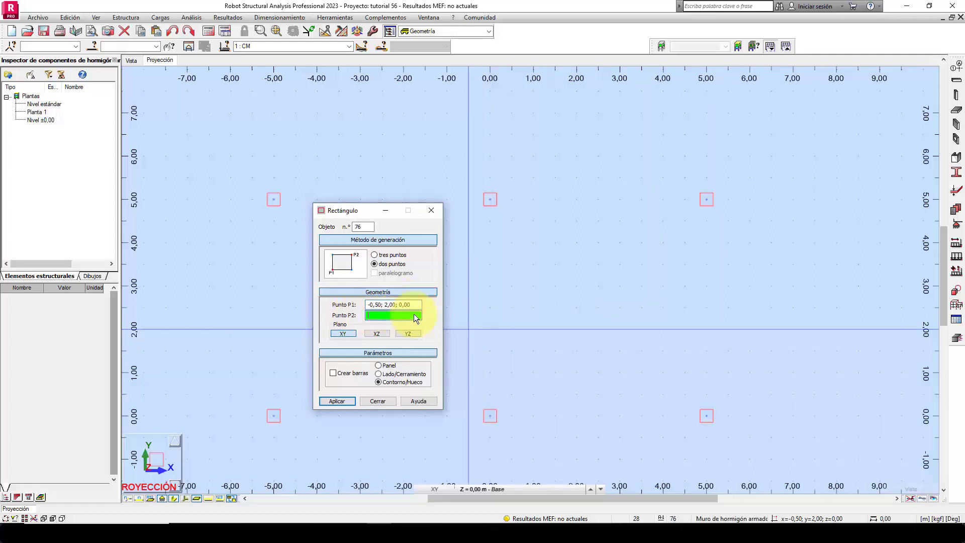
{"action": "left_click", "coordinate": [486, 330]}
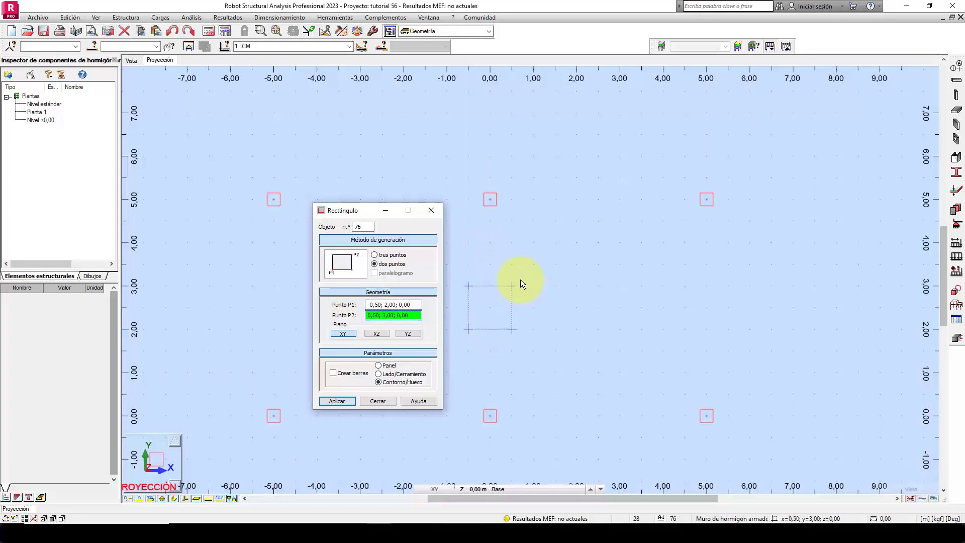
{"action": "key", "text": "Escape"}
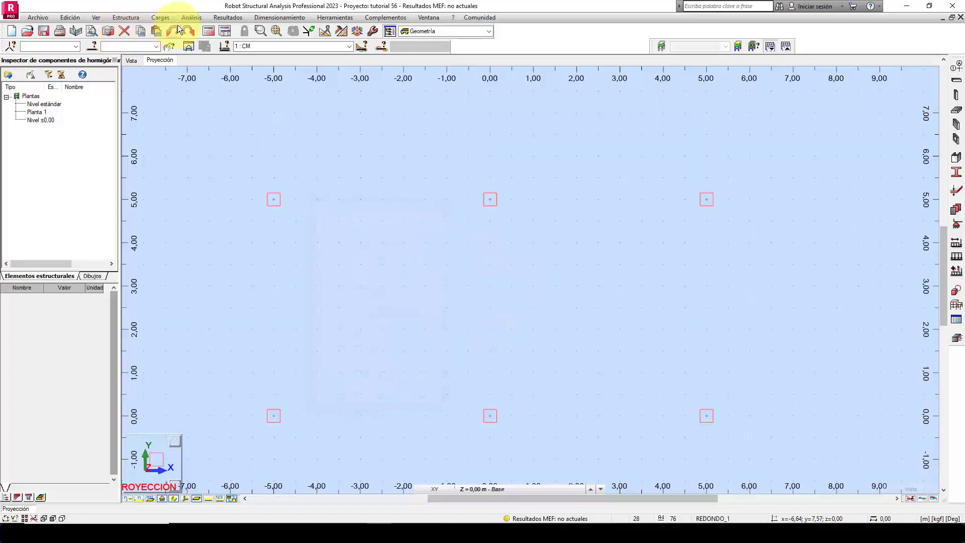
Draw a 2,50 m square footing contour by two points, from (0,00; 2,00) to (2,50; 4,50).
{"action": "left_click", "coordinate": [125, 17]}
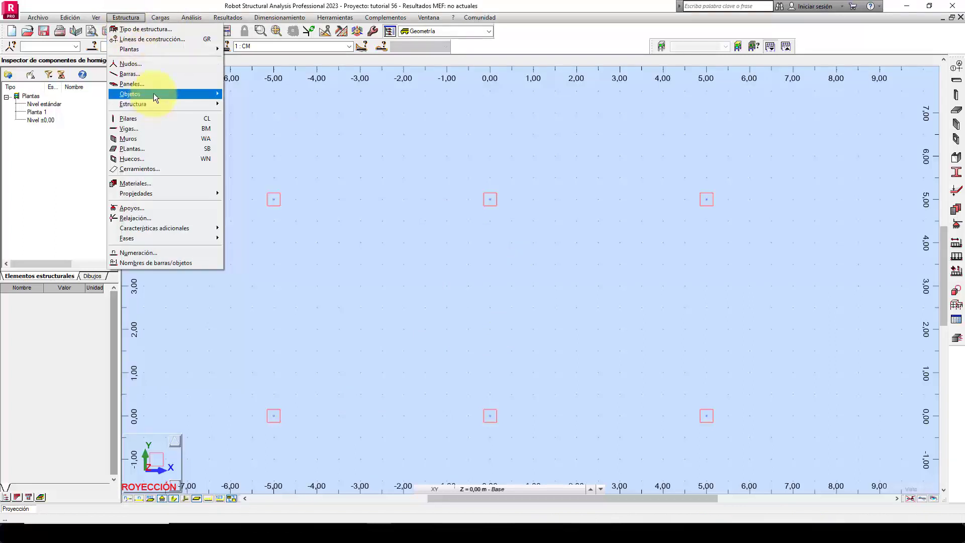
{"action": "mouse_move", "coordinate": [152, 94]}
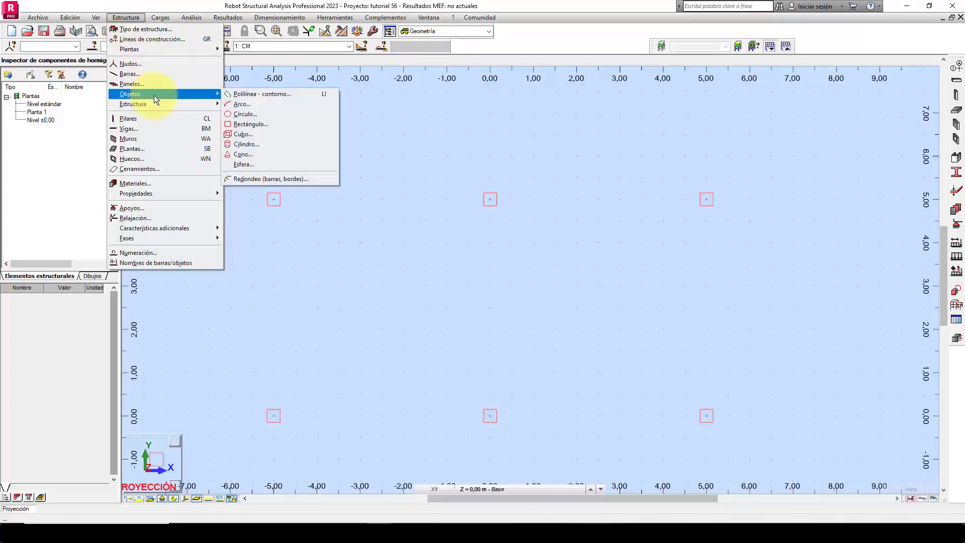
{"action": "left_click", "coordinate": [250, 124]}
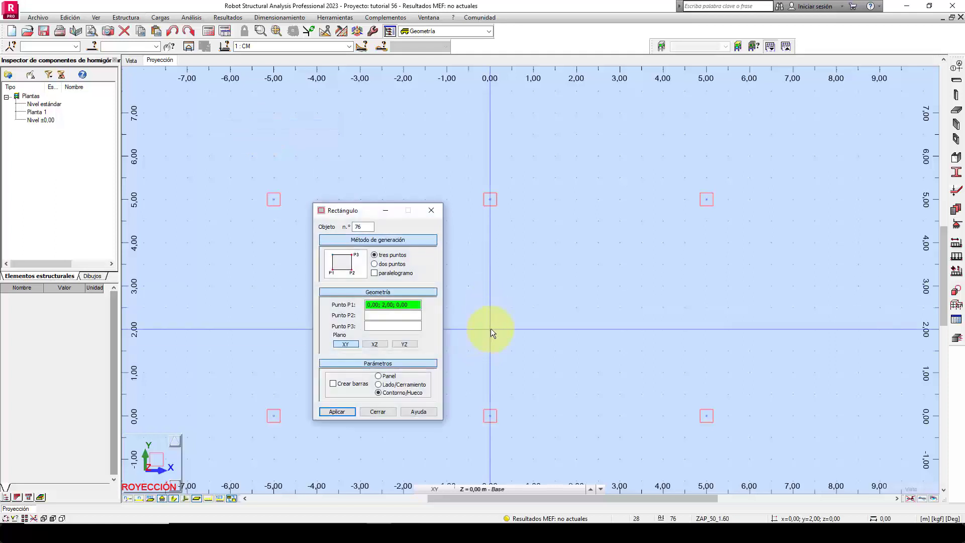
{"action": "left_click", "coordinate": [396, 266]}
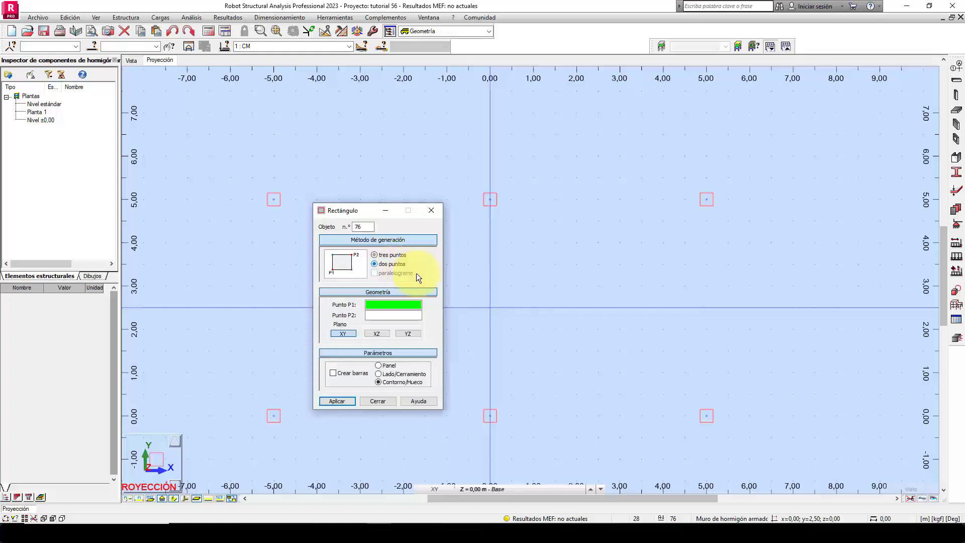
{"action": "left_click", "coordinate": [490, 328]}
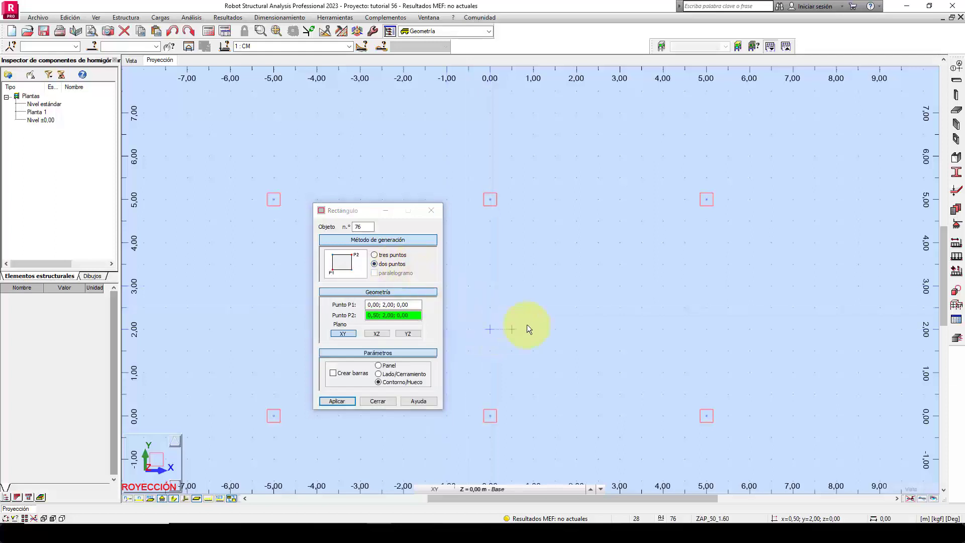
{"action": "left_click", "coordinate": [598, 221]}
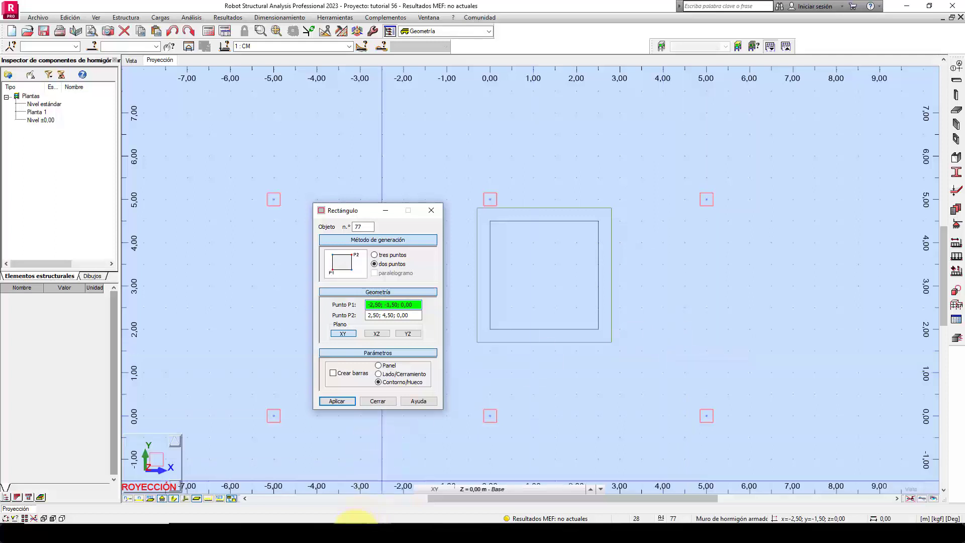
Check the secondary footing's side in Excel, and draw its 1,60 m square contour in Robot from (0,00; 6,00) to (1,60; 7,60).
{"action": "left_click", "coordinate": [355, 534]}
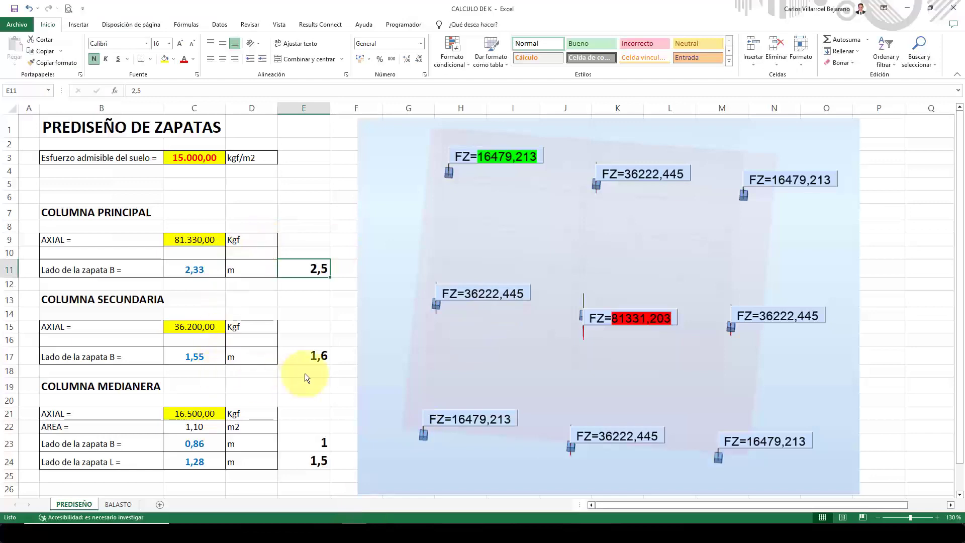
{"action": "left_click", "coordinate": [294, 357]}
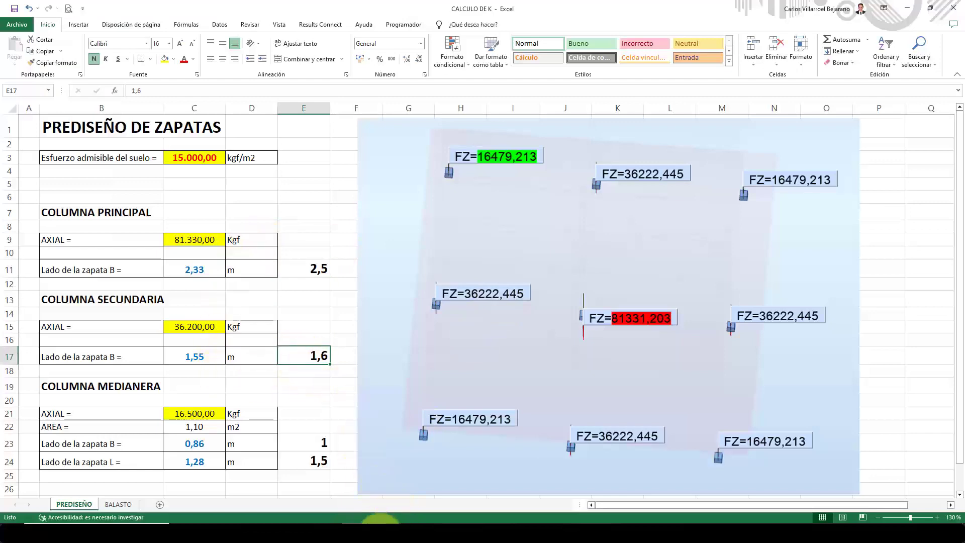
{"action": "left_click", "coordinate": [397, 534]}
{"action": "middle_click_drag", "start_coordinate": [528, 188], "coordinate": [540, 303]}
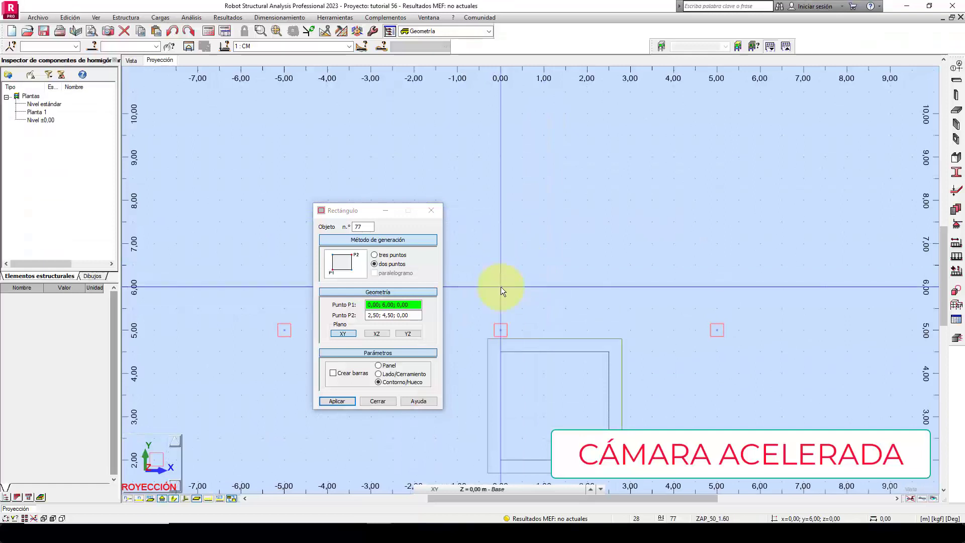
{"action": "left_click", "coordinate": [501, 286]}
{"action": "scroll", "coordinate": [579, 286], "scroll_direction": "up", "scroll_amount": 2}
{"action": "middle_click_drag", "start_coordinate": [578, 285], "coordinate": [644, 297]}
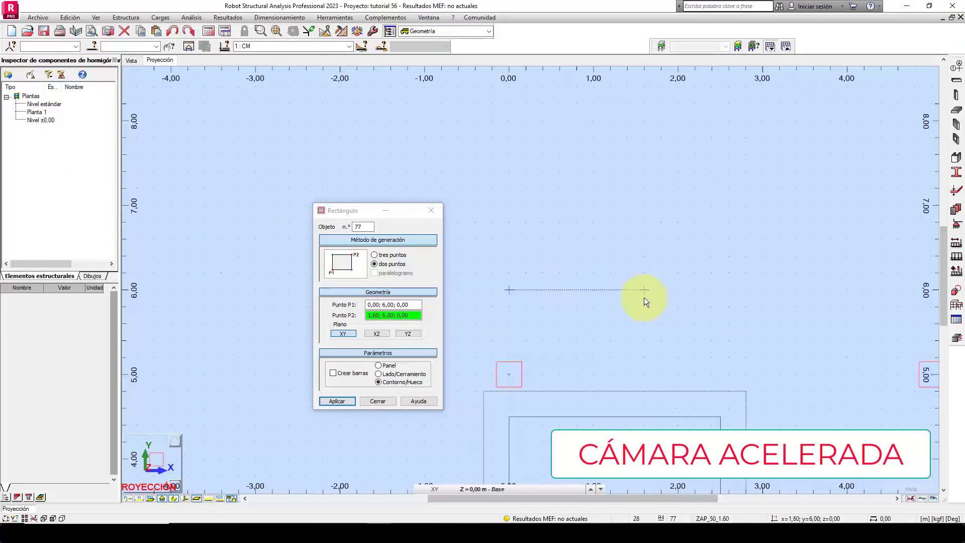
{"action": "left_click", "coordinate": [643, 156]}
Look up the rounded B and L sides of the medianera footing in Excel's PREDISEÑO sheet and return to Robot.
{"action": "scroll", "coordinate": [510, 195], "scroll_direction": "down", "scroll_amount": 5}
{"action": "left_click", "coordinate": [352, 531]}
{"action": "left_click", "coordinate": [303, 446]}
{"action": "left_click", "coordinate": [302, 461]}
{"action": "left_click", "coordinate": [380, 535]}
Try to draw the medianera footing rectangle from (0,00; 8,00) to (1,50; 8,00), and delete that contour.
{"action": "scroll", "coordinate": [515, 151], "scroll_direction": "up", "scroll_amount": 4}
{"action": "middle_click_drag", "start_coordinate": [515, 151], "coordinate": [511, 260]}
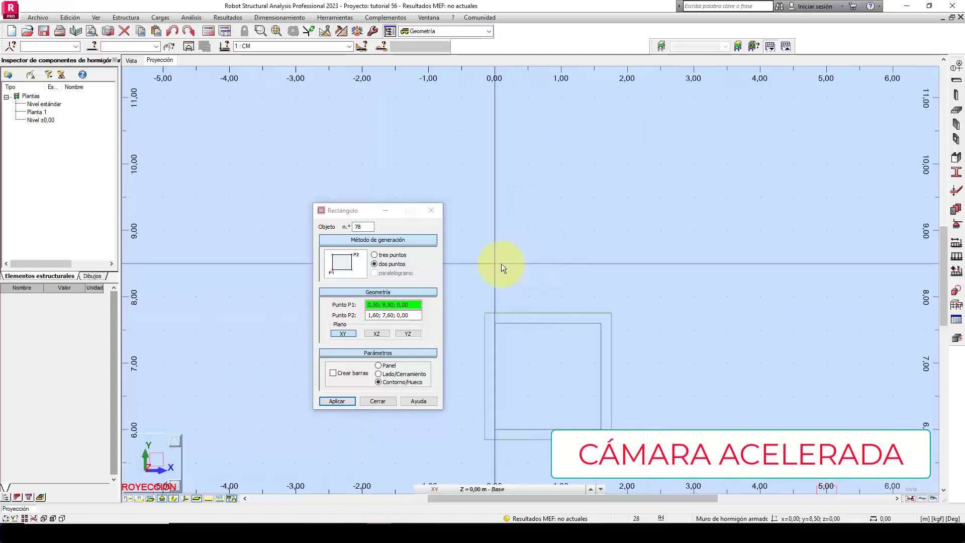
{"action": "scroll", "coordinate": [498, 268], "scroll_direction": "up", "scroll_amount": 1}
{"action": "left_click", "coordinate": [494, 303]}
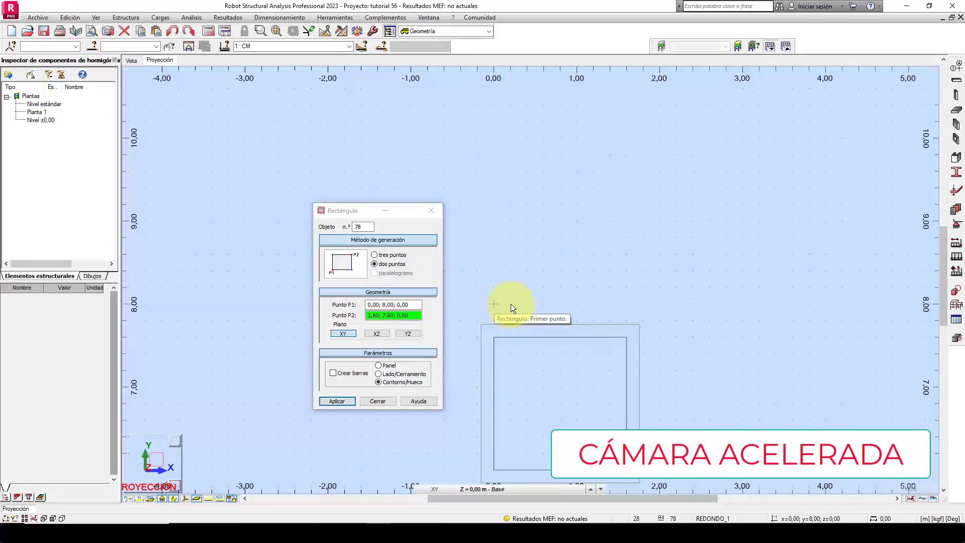
{"action": "left_click", "coordinate": [617, 304]}
{"action": "scroll", "coordinate": [617, 303], "scroll_direction": "down", "scroll_amount": 1}
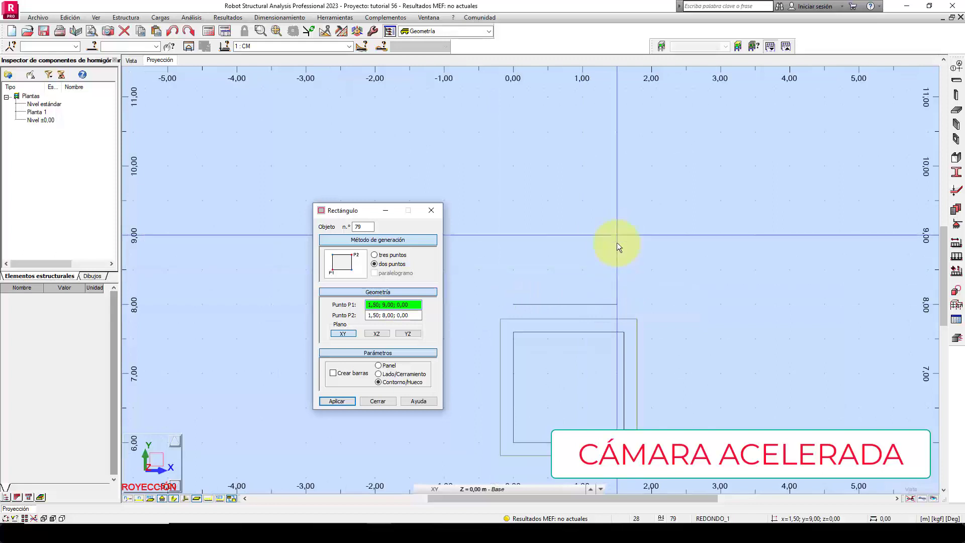
{"action": "left_click", "coordinate": [617, 243]}
{"action": "key", "text": "Escape"}
{"action": "left_click", "coordinate": [377, 401]}
{"action": "left_click_drag", "start_coordinate": [658, 308], "coordinate": [535, 279]}
{"action": "key", "text": "Delete"}
Draw the medianera footing's 1,50 x 1,00 m rectangular contour by three points: (0,00; 8,00), (1,50; 8,00) and (1,50; 9,00).
{"action": "left_click", "coordinate": [126, 18]}
{"action": "mouse_move", "coordinate": [161, 94]}
{"action": "left_click", "coordinate": [256, 124]}
{"action": "left_click", "coordinate": [513, 304]}
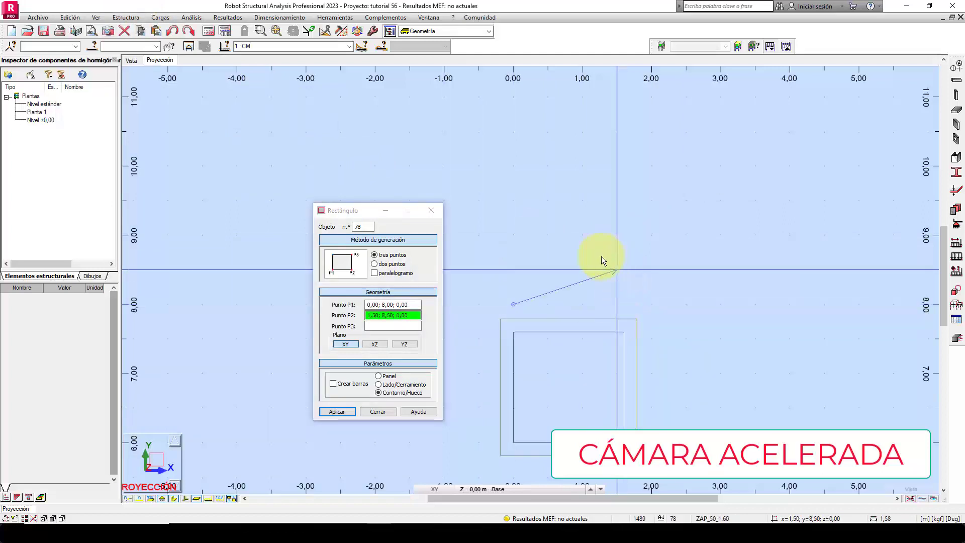
{"action": "left_click", "coordinate": [617, 303]}
{"action": "left_click", "coordinate": [628, 245]}
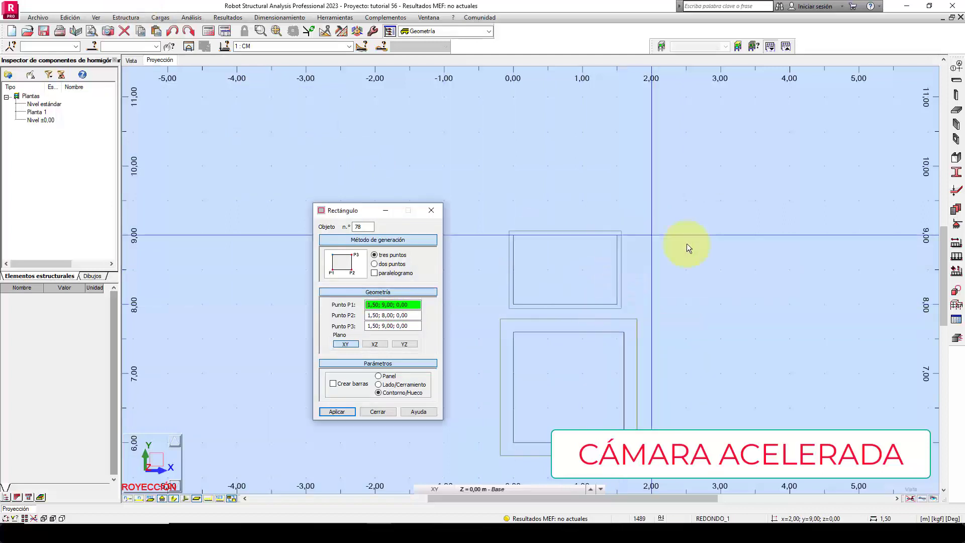
{"action": "left_click", "coordinate": [377, 411]}
Start a panel definition that takes its contours from a list of objects, keeping the footing contours unobstructed.
{"action": "scroll", "coordinate": [464, 226], "scroll_direction": "down", "scroll_amount": 5}
{"action": "middle_click_drag", "start_coordinate": [560, 341], "coordinate": [559, 247]}
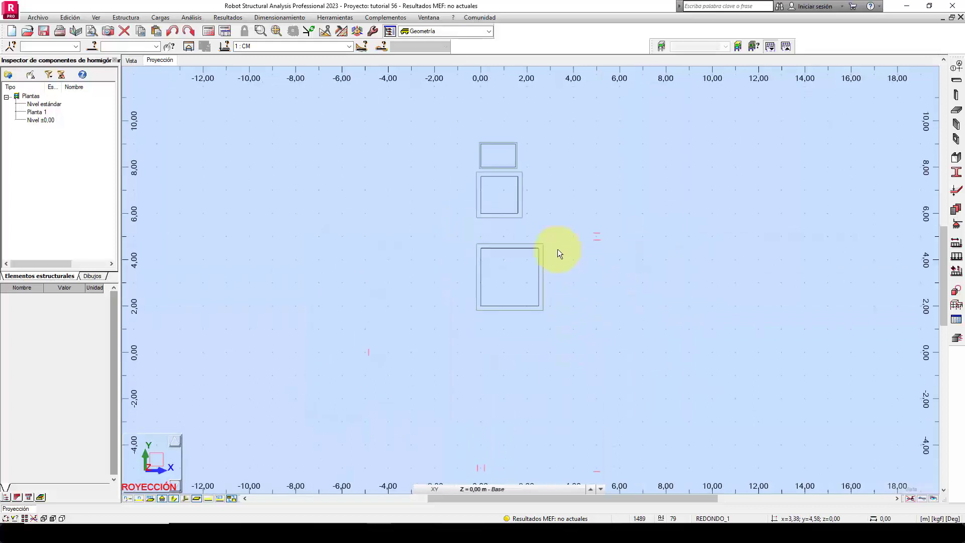
{"action": "scroll", "coordinate": [558, 246], "scroll_direction": "up", "scroll_amount": 2}
{"action": "middle_click_drag", "start_coordinate": [548, 193], "coordinate": [562, 252]}
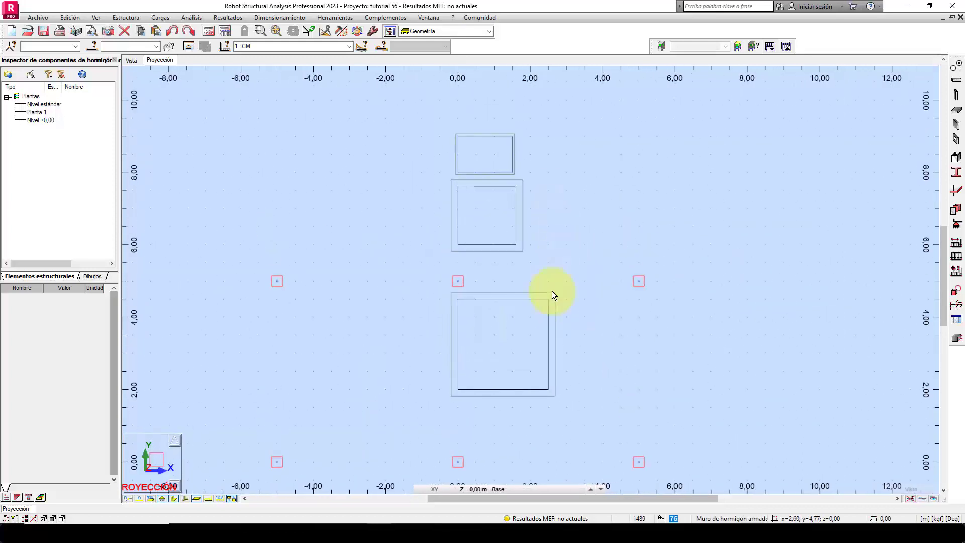
{"action": "scroll", "coordinate": [504, 341], "scroll_direction": "up", "scroll_amount": 3}
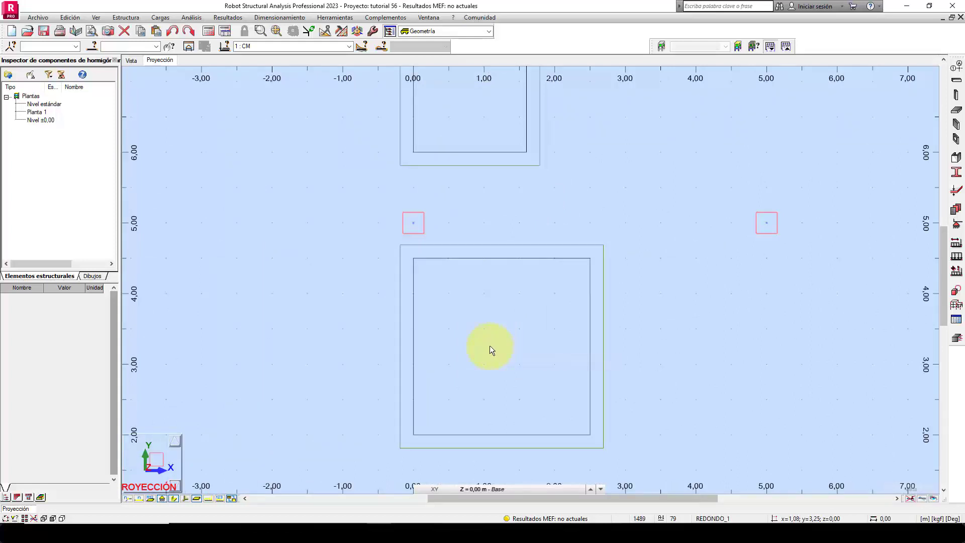
{"action": "left_click", "coordinate": [126, 18]}
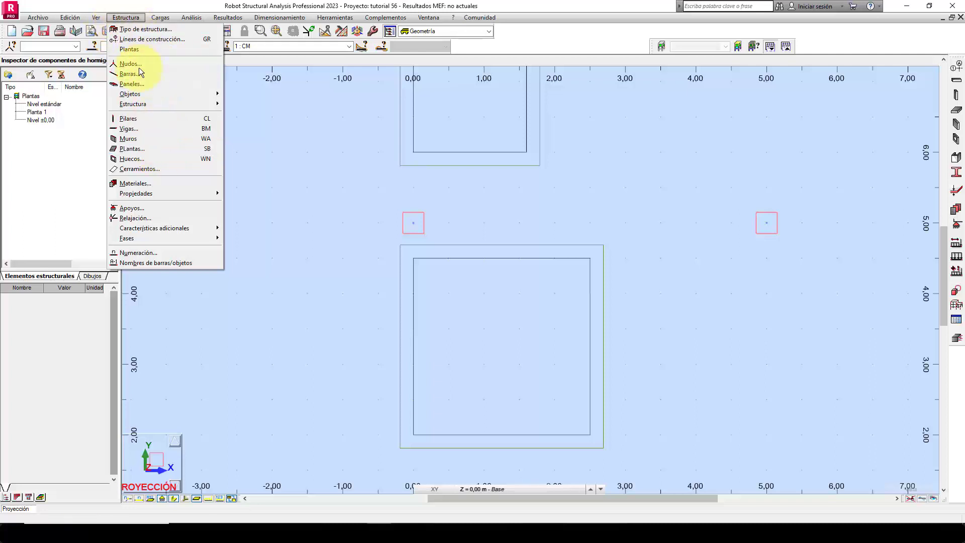
{"action": "left_click", "coordinate": [131, 84]}
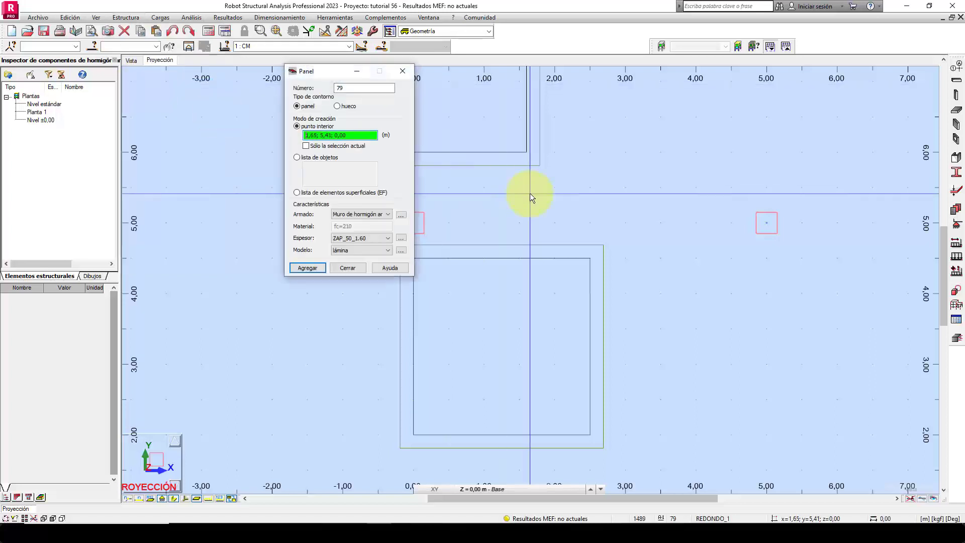
{"action": "left_click", "coordinate": [315, 157]}
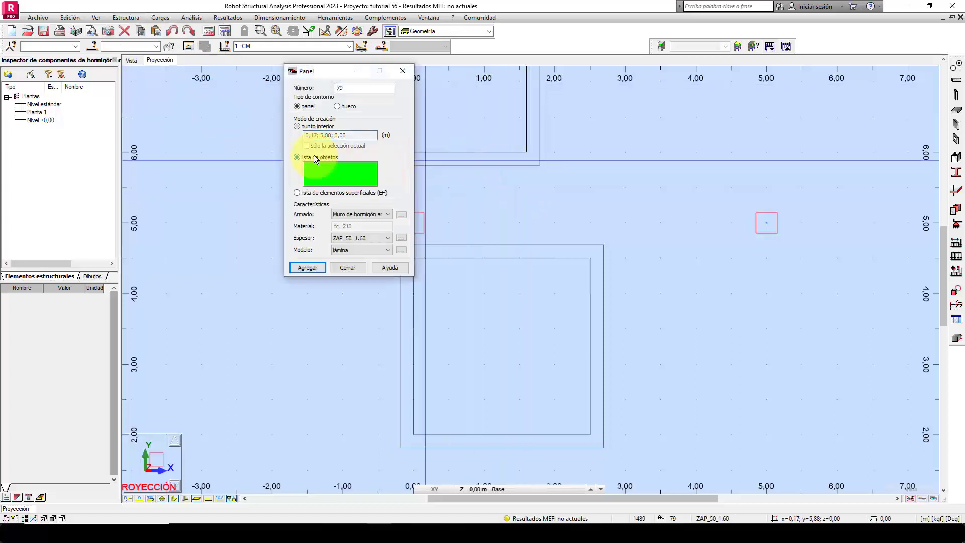
{"action": "left_click_drag", "start_coordinate": [318, 75], "coordinate": [227, 121]}
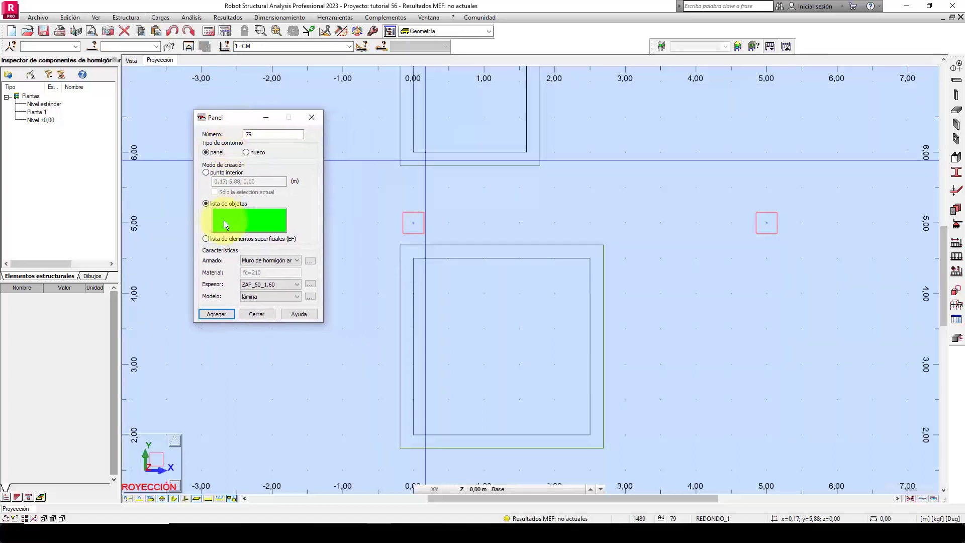
Choose Lamina de hormigón armado as the panel's reinforcement type and check its reinforcement calculation type.
{"action": "left_click", "coordinate": [294, 261]}
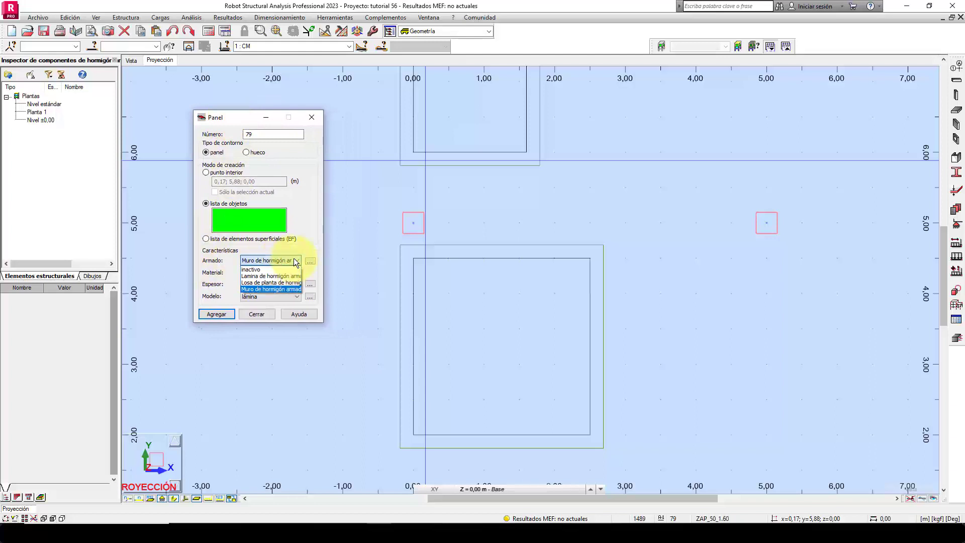
{"action": "left_click", "coordinate": [276, 277]}
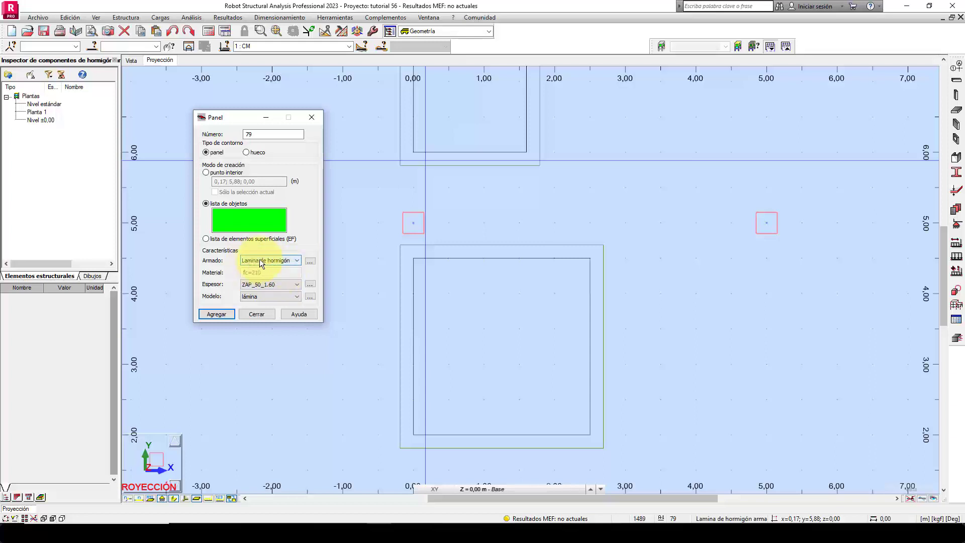
{"action": "left_click", "coordinate": [309, 260]}
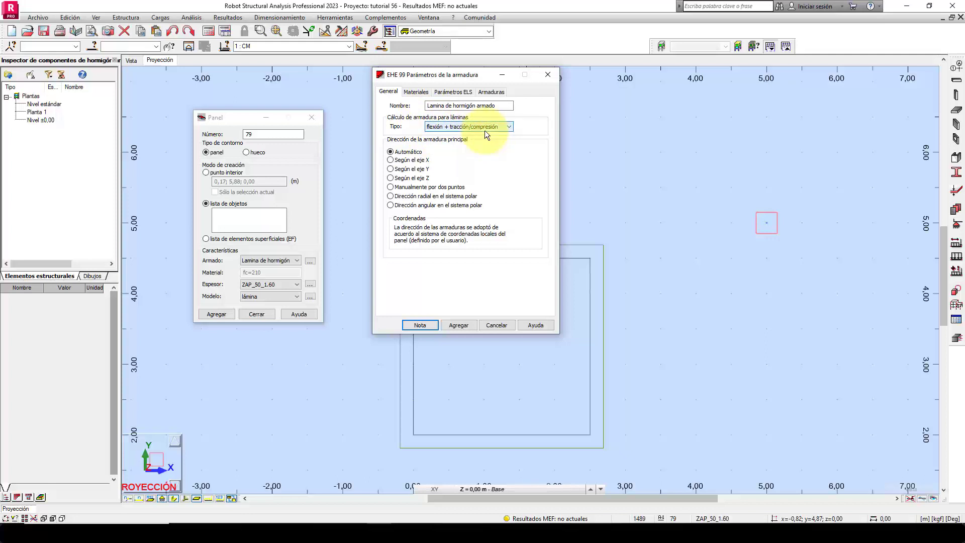
{"action": "left_click", "coordinate": [489, 324]}
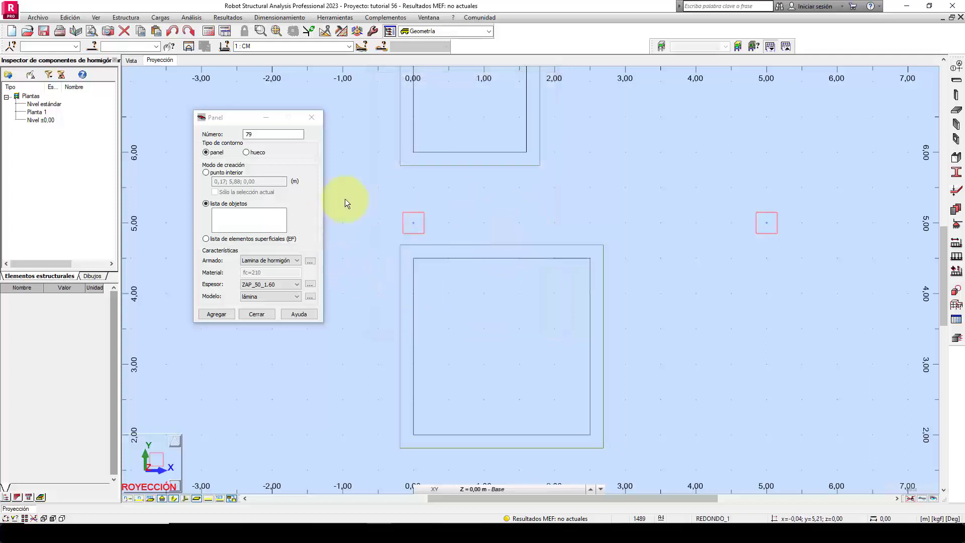
Set the panel's reinforcement to Losa de planta de hormigón armado and check its reinforcement calculation type.
{"action": "left_click", "coordinate": [296, 258]}
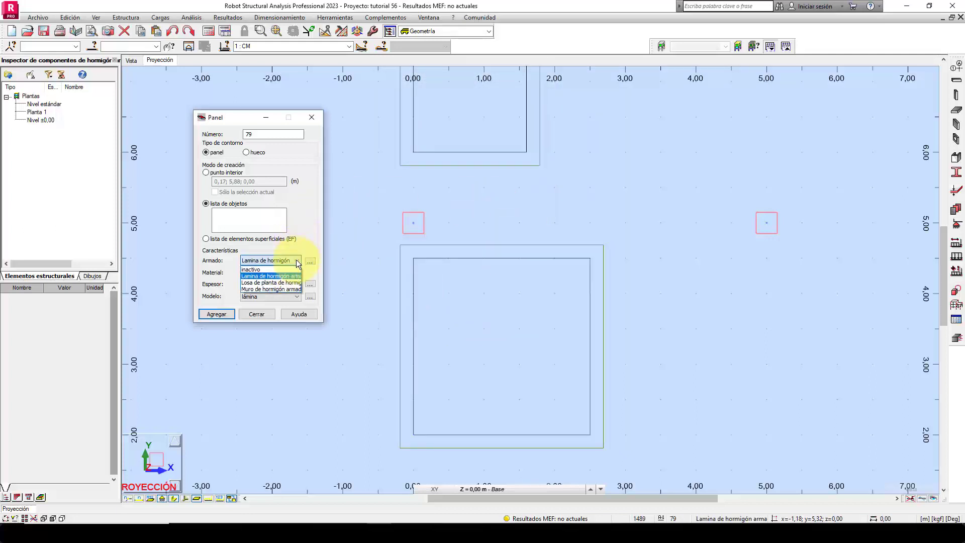
{"action": "left_click", "coordinate": [280, 285]}
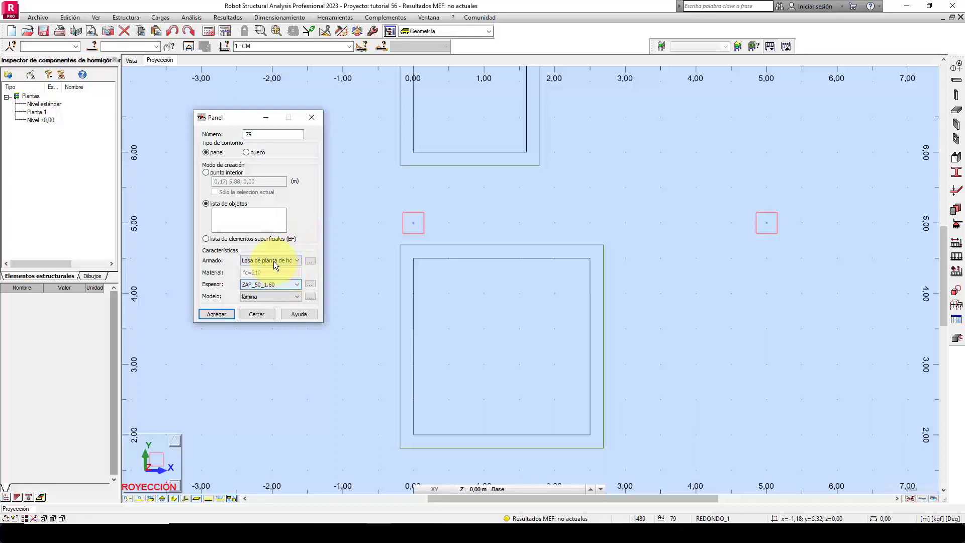
{"action": "left_click", "coordinate": [309, 261]}
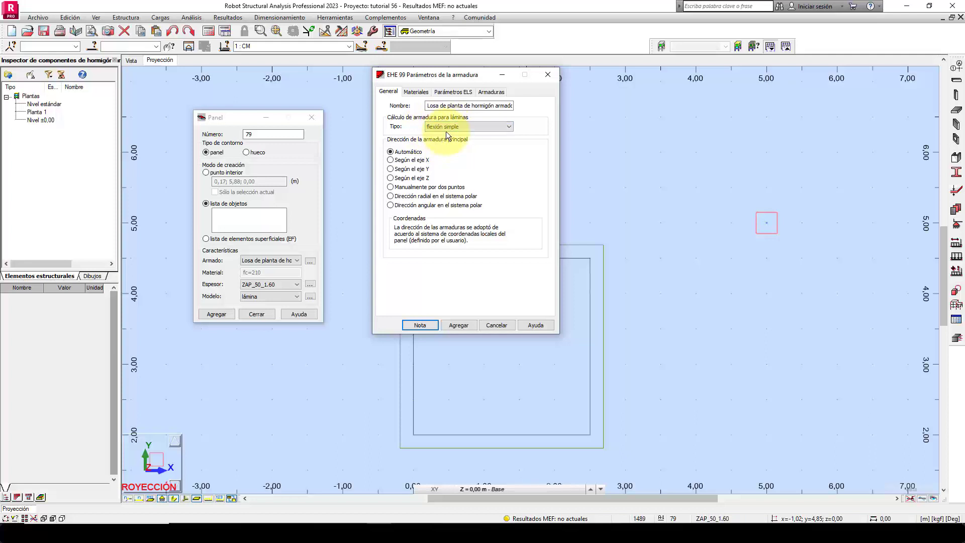
{"action": "left_click", "coordinate": [493, 326]}
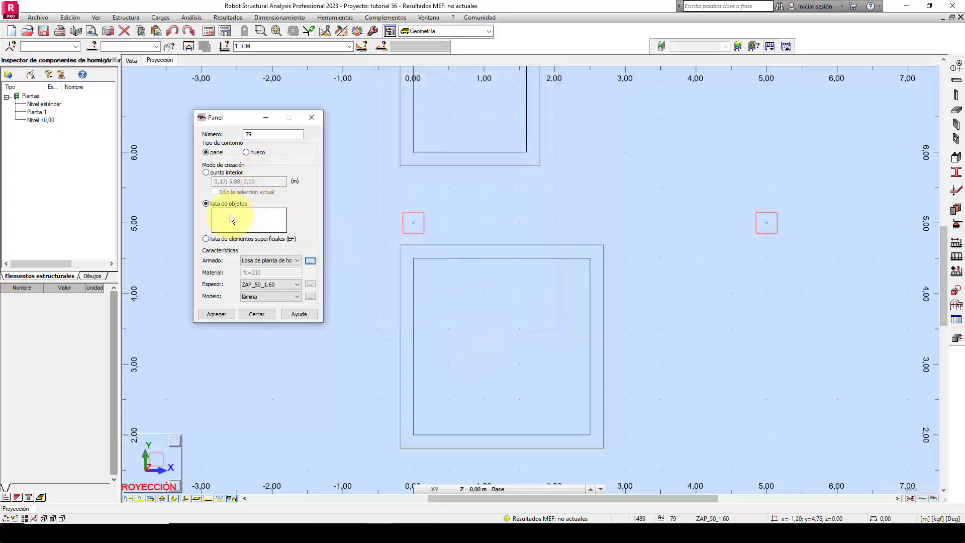
Create a panel with thickness ZAP_50 from the 2,50 m square footing contour.
{"action": "left_click", "coordinate": [297, 285]}
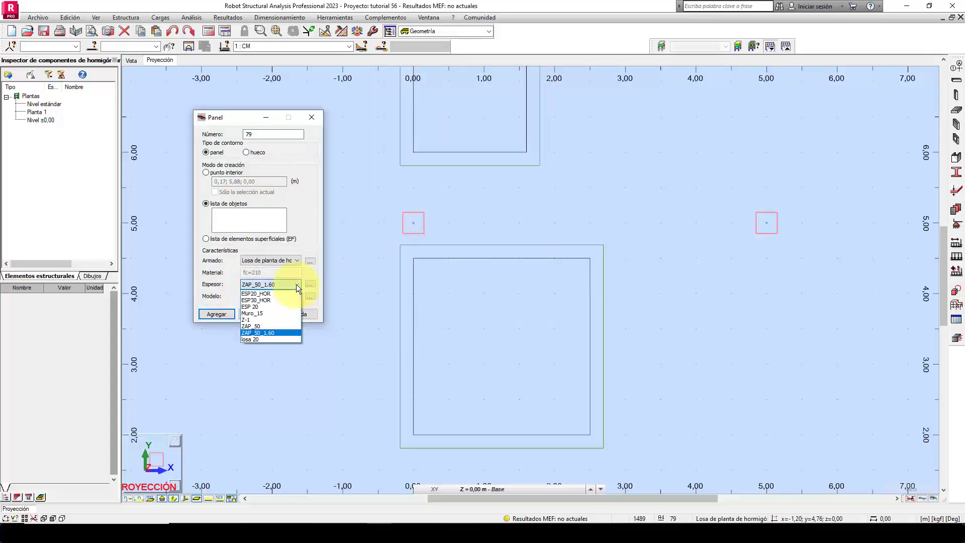
{"action": "left_click", "coordinate": [255, 326]}
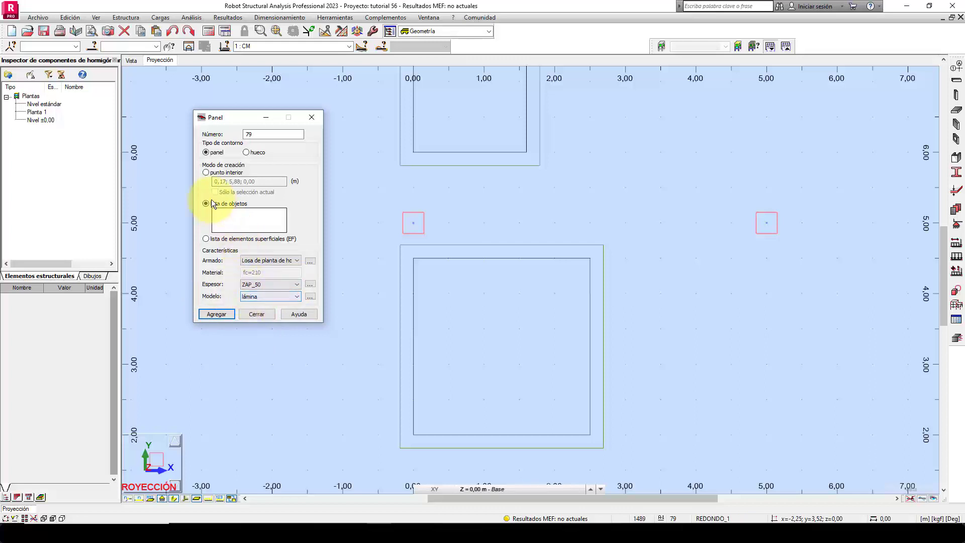
{"action": "left_click", "coordinate": [231, 215]}
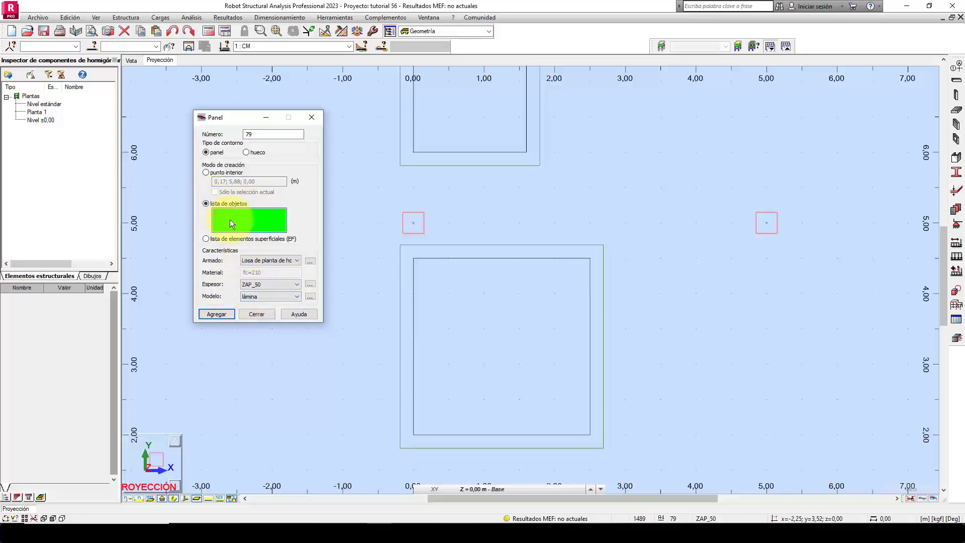
{"action": "left_click", "coordinate": [474, 257]}
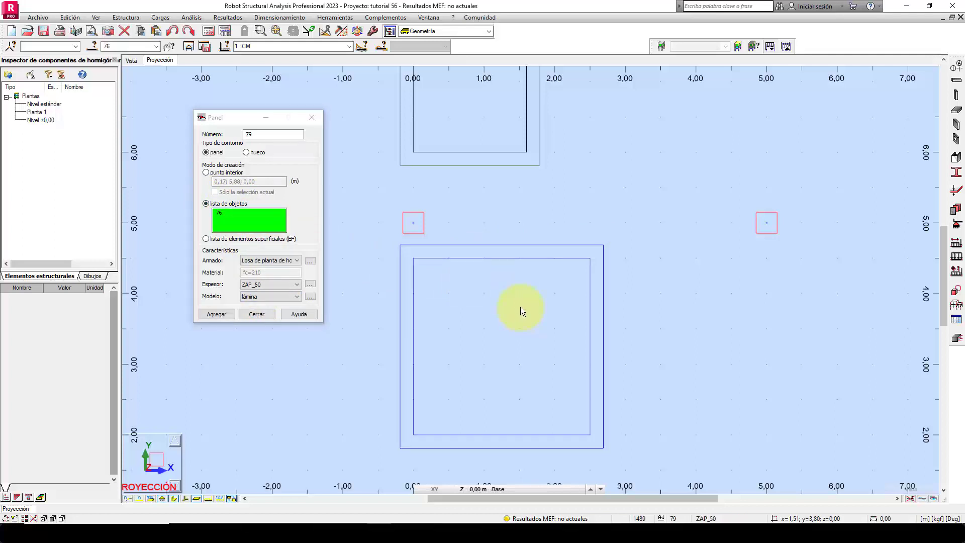
{"action": "left_click", "coordinate": [213, 313]}
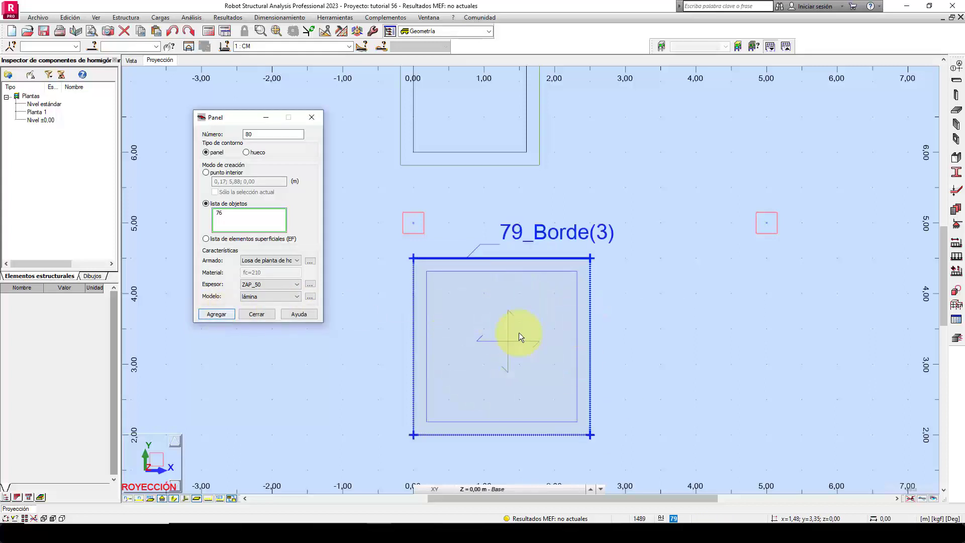
Create panels with thickness ZAP_50_1.60 from the 1,60 m square contour and the medianera rectangle, clearing the previous contour from the object list.
{"action": "scroll", "coordinate": [508, 337], "scroll_direction": "down", "scroll_amount": 3}
{"action": "middle_click_drag", "start_coordinate": [558, 252], "coordinate": [557, 298]}
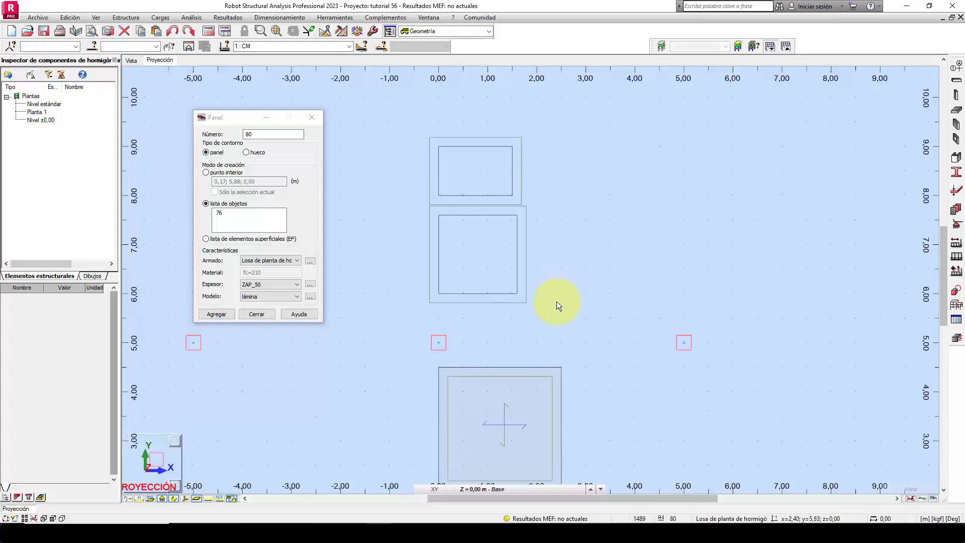
{"action": "left_click", "coordinate": [297, 284]}
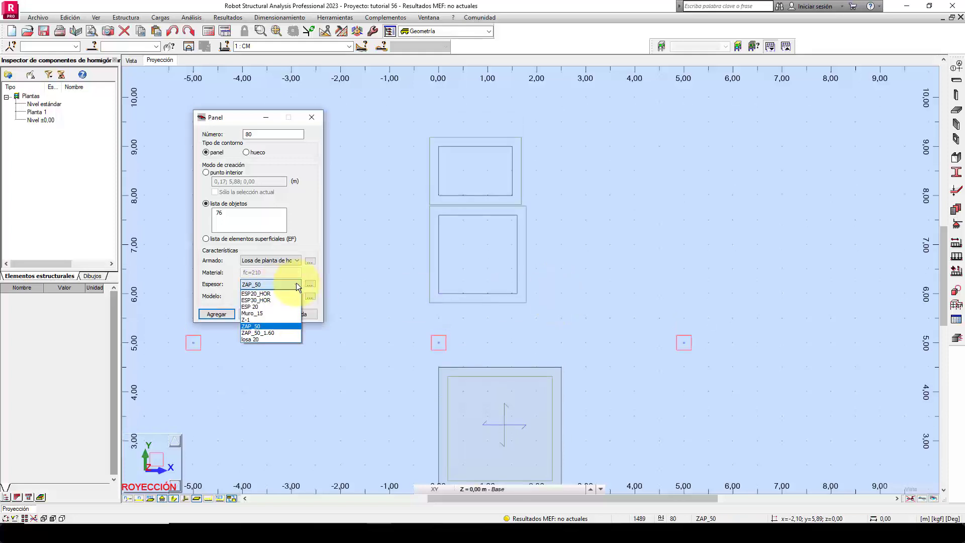
{"action": "left_click", "coordinate": [276, 332]}
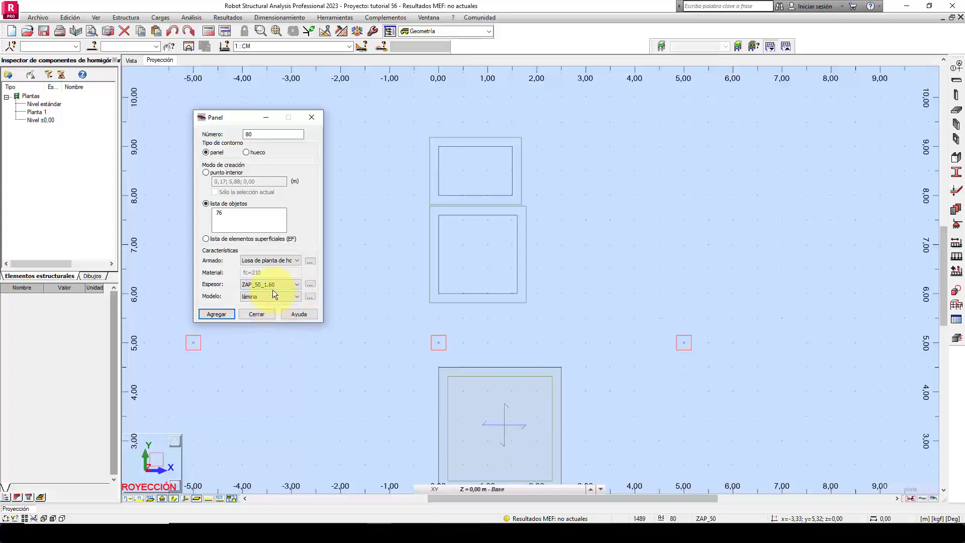
{"action": "left_click", "coordinate": [222, 216]}
{"action": "key", "text": "Delete"}
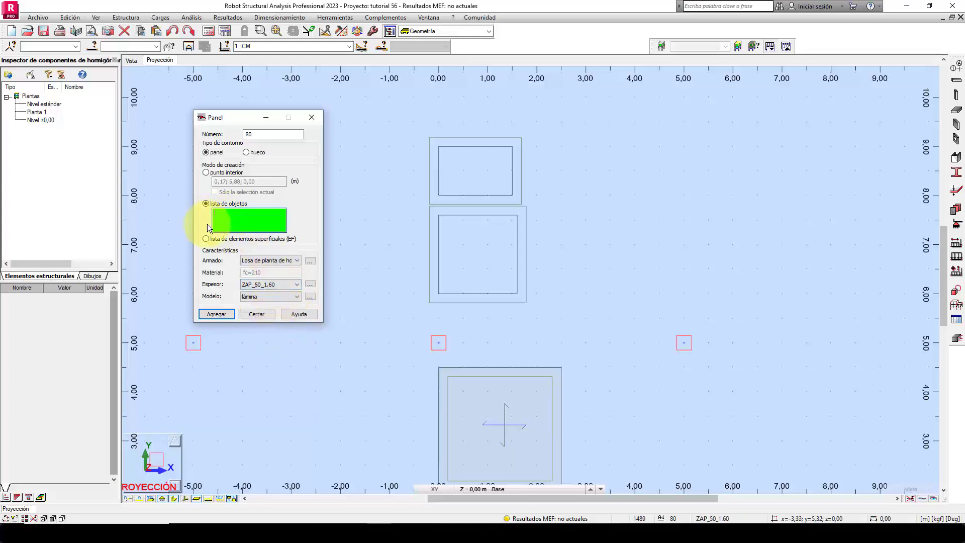
{"action": "left_click", "coordinate": [506, 213]}
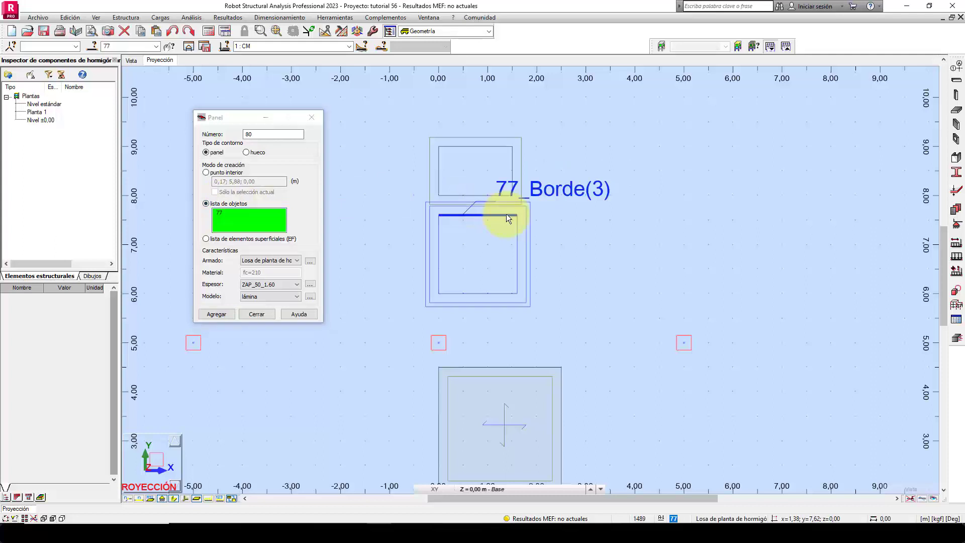
{"action": "left_click", "coordinate": [489, 143]}
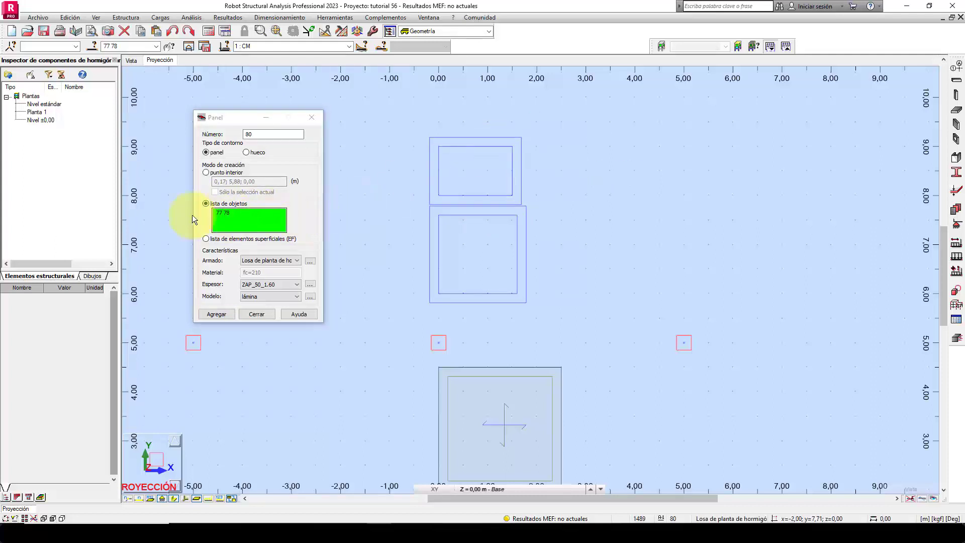
{"action": "left_click", "coordinate": [222, 312]}
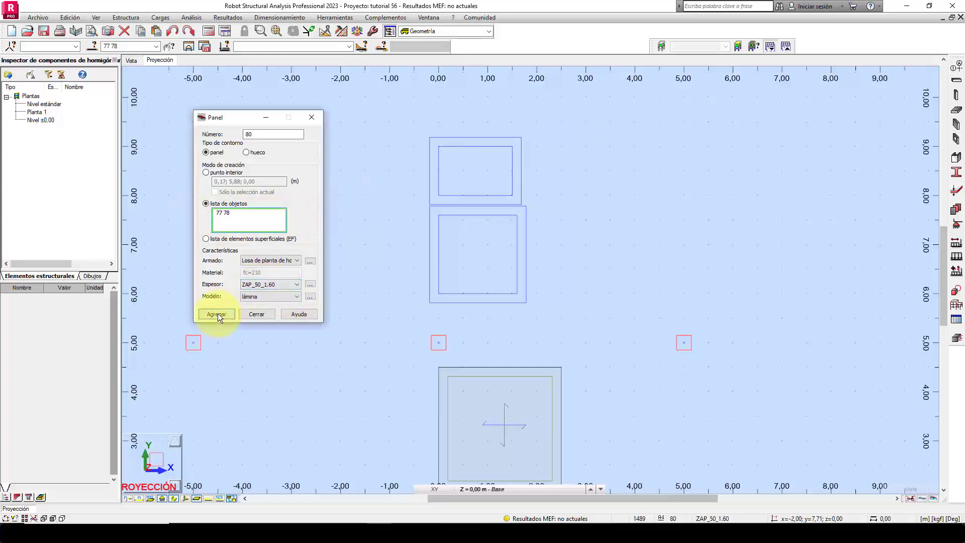
{"action": "left_click", "coordinate": [261, 313]}
Select the 2,50 m square footing panel, and display the Edición tools docked alongside the existing toolbars.
{"action": "scroll", "coordinate": [564, 247], "scroll_direction": "down", "scroll_amount": 2}
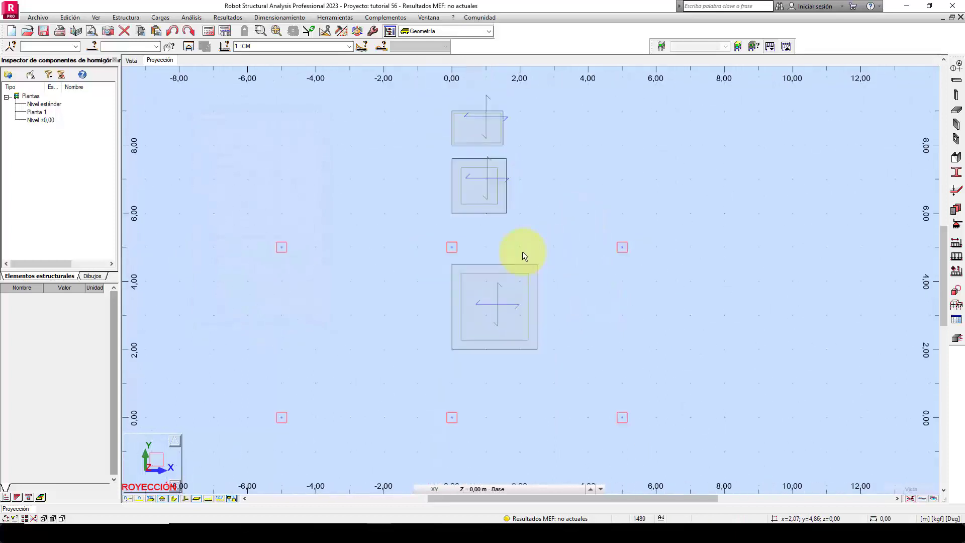
{"action": "mouse_move", "coordinate": [539, 226]}
{"action": "middle_mouse_down"}
{"action": "mouse_move", "coordinate": [527, 261]}
{"action": "mouse_move", "coordinate": [549, 209]}
{"action": "mouse_move", "coordinate": [549, 248]}
{"action": "mouse_move", "coordinate": [554, 239]}
{"action": "middle_mouse_up"}
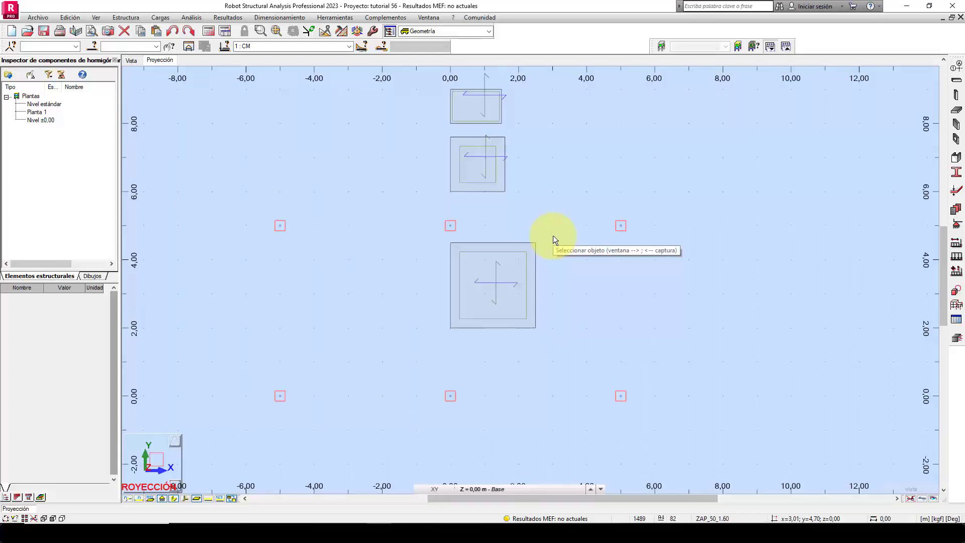
{"action": "scroll", "coordinate": [568, 259], "scroll_direction": "up", "scroll_amount": 3}
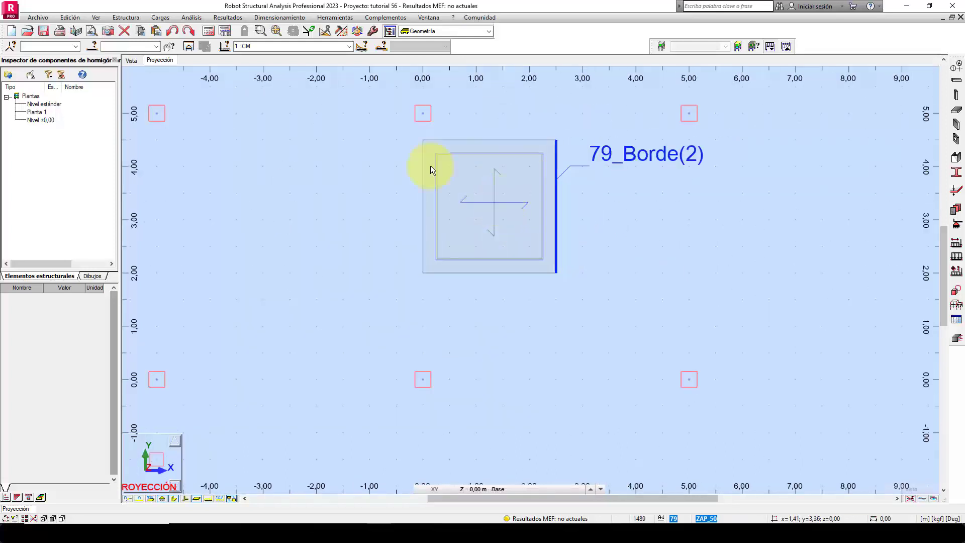
{"action": "left_click", "coordinate": [432, 246]}
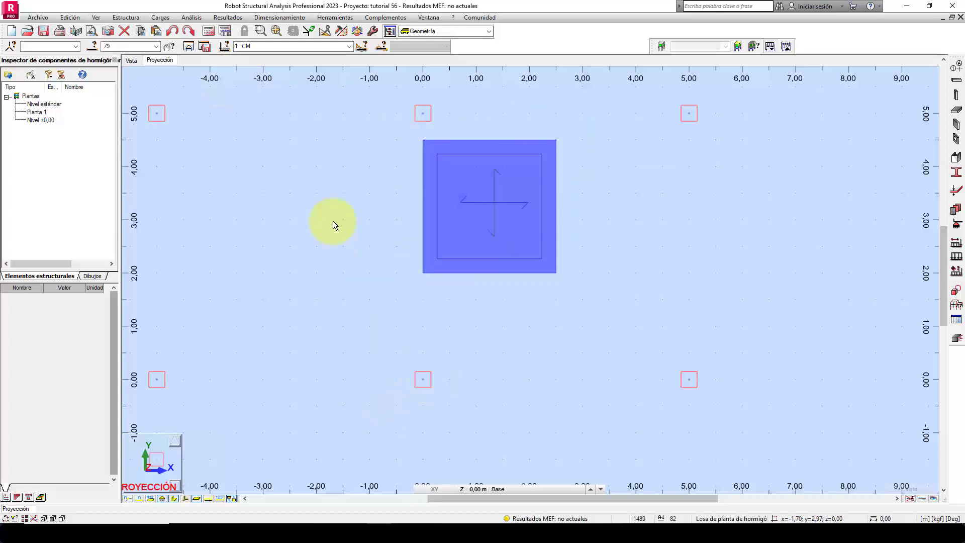
{"action": "left_click", "coordinate": [324, 32]}
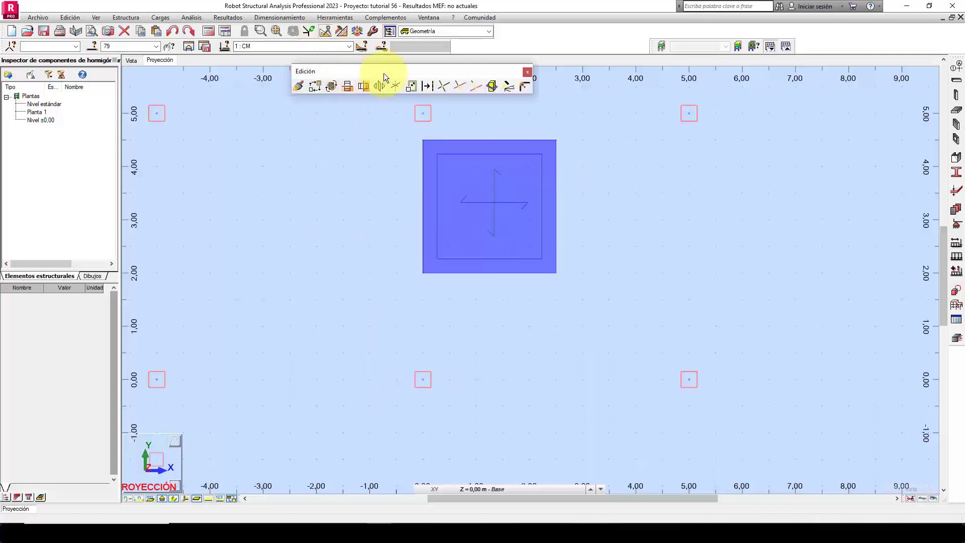
{"action": "left_click_drag", "start_coordinate": [385, 73], "coordinate": [606, 32]}
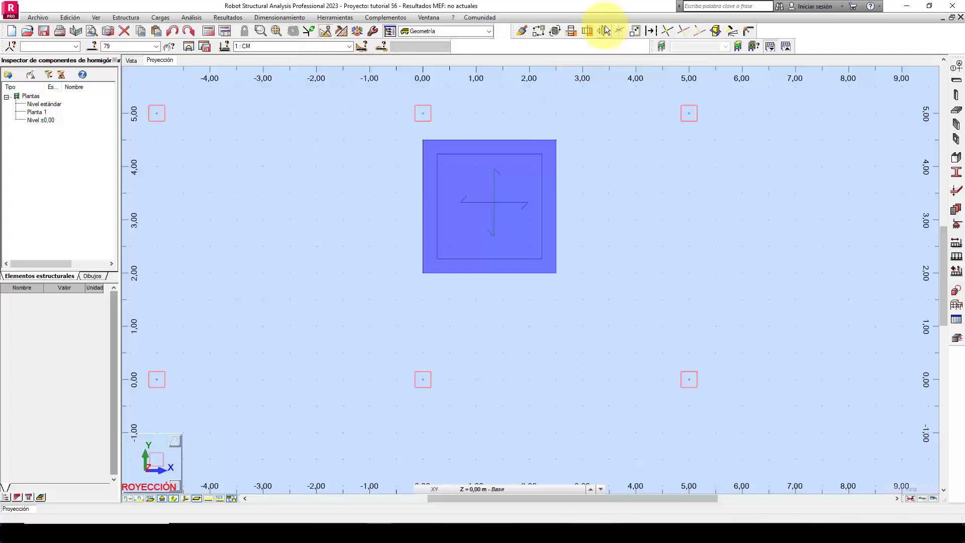
Move the 2,50 m square footing panel so its upper edge midpoint sits on the central column at (0; 0).
{"action": "left_click", "coordinate": [539, 31]}
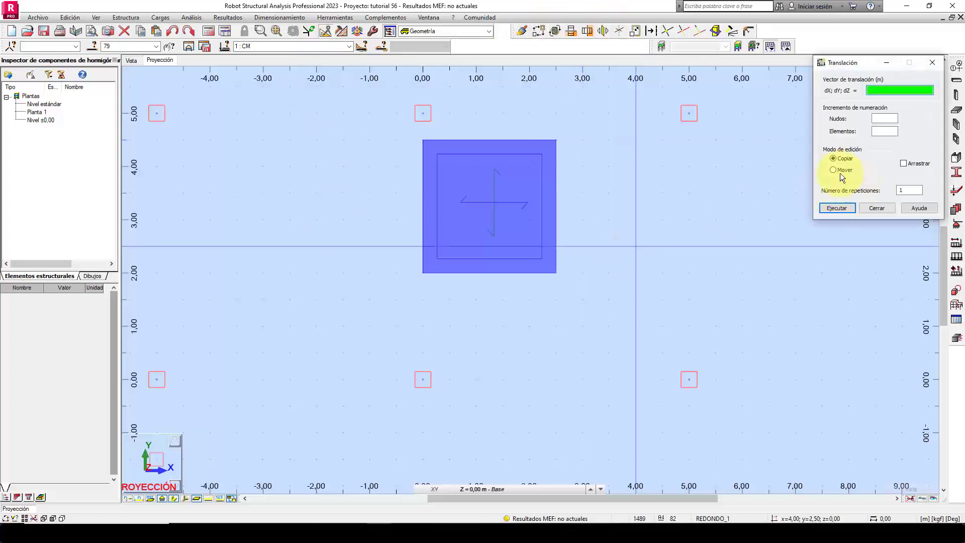
{"action": "left_click", "coordinate": [835, 169]}
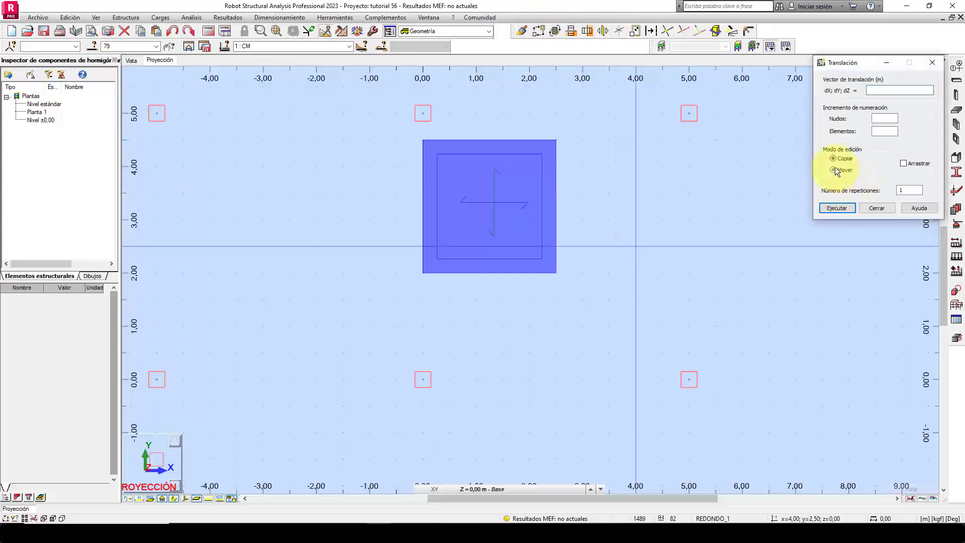
{"action": "left_click", "coordinate": [489, 141]}
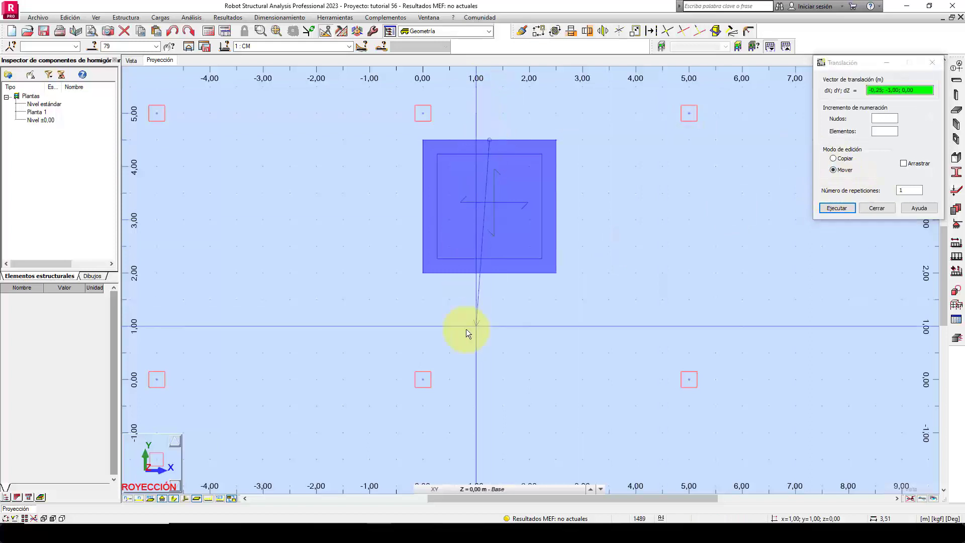
{"action": "middle_click_drag", "start_coordinate": [444, 355], "coordinate": [446, 280]}
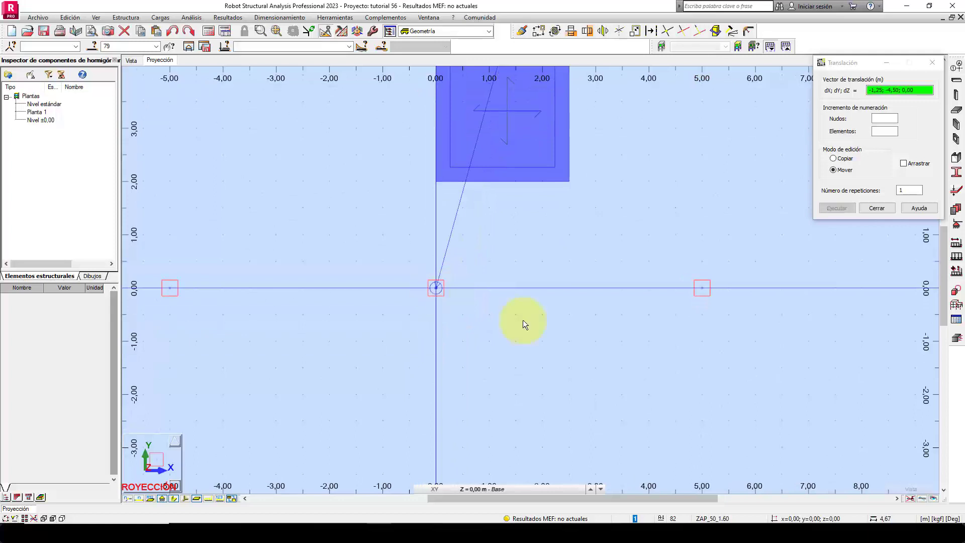
{"action": "left_click", "coordinate": [448, 292]}
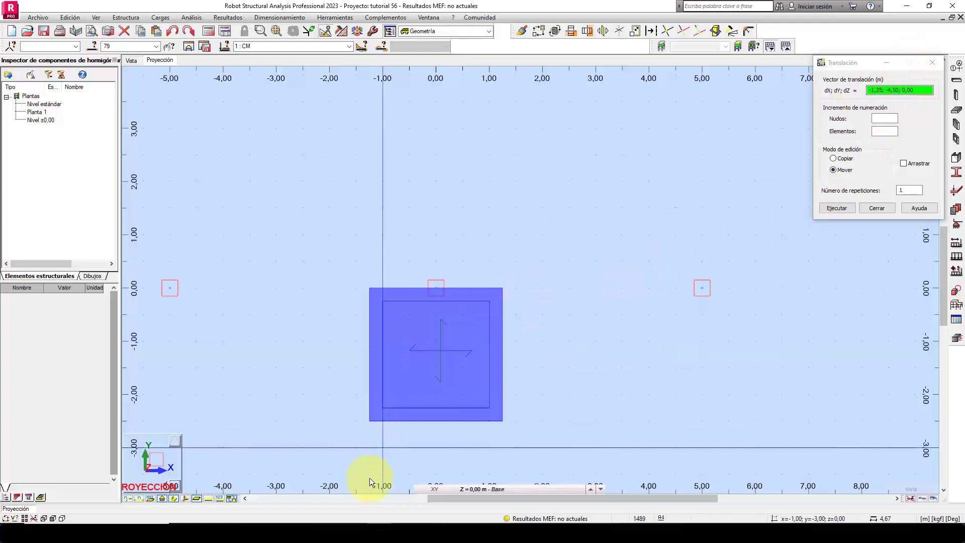
Check the main footing's side in the Excel pre-sizing sheet, and move the 2,50 m panel in Robot by the vector 0; 1.25; 0,00.
{"action": "left_click", "coordinate": [355, 533]}
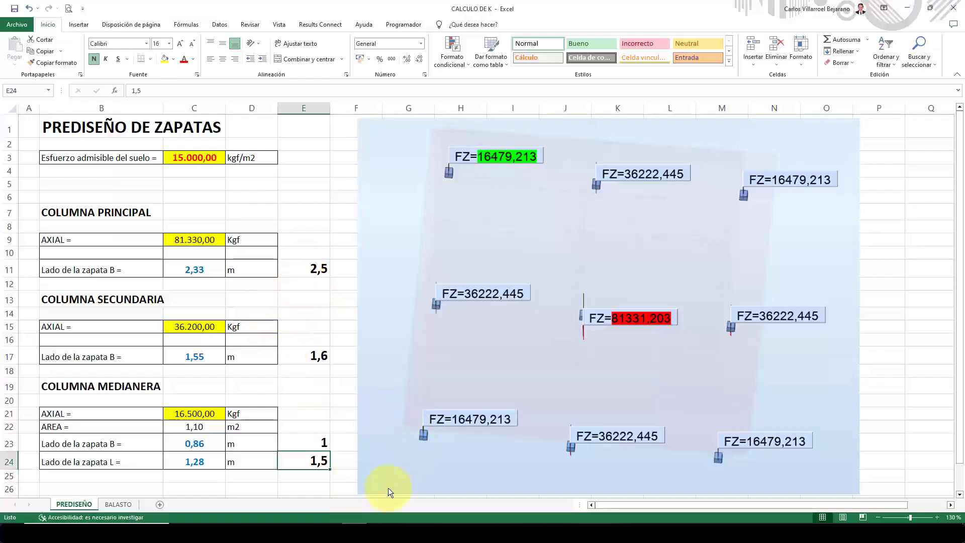
{"action": "left_click", "coordinate": [378, 533]}
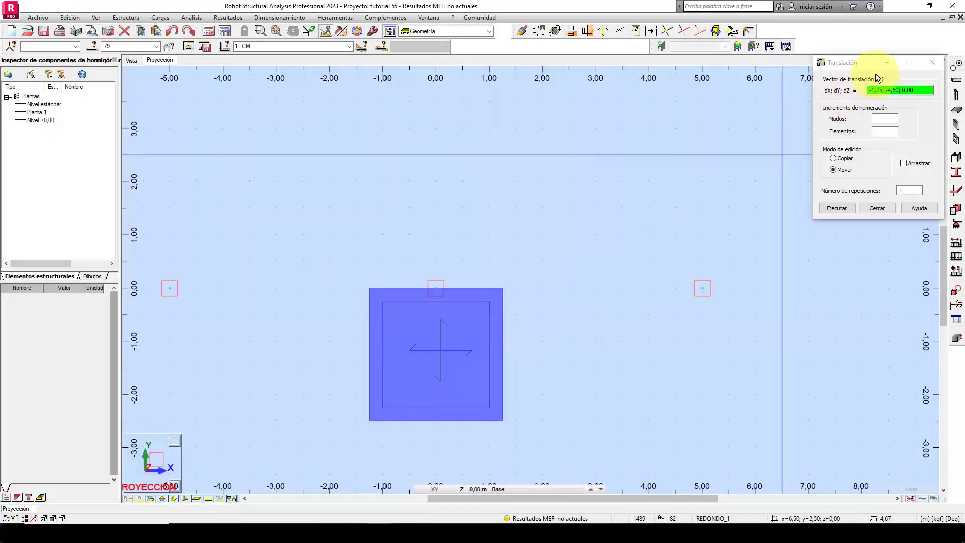
{"action": "left_click_drag", "start_coordinate": [880, 89], "coordinate": [558, 213]}
{"action": "type", "text": "0; 1."}
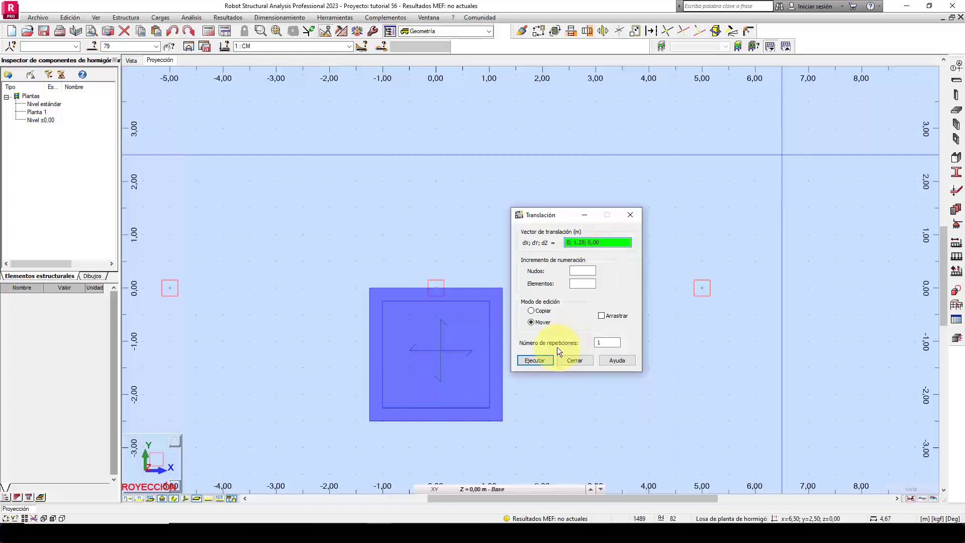
{"action": "left_click", "coordinate": [535, 361]}
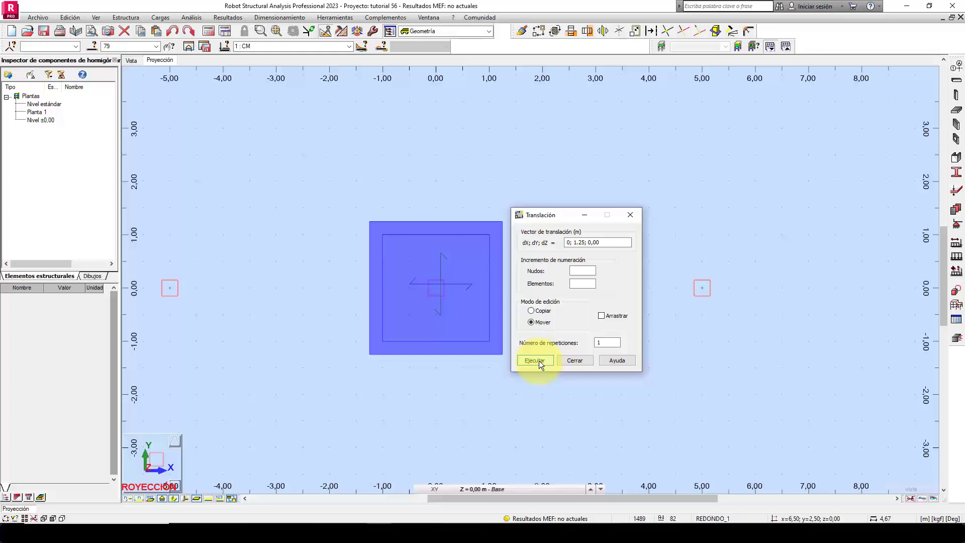
Select only the 1,60 m square footing panel and move its upper edge midpoint onto the column at (0; 5).
{"action": "middle_click_drag", "start_coordinate": [528, 132], "coordinate": [440, 262]}
{"action": "scroll", "coordinate": [480, 267], "scroll_direction": "down", "scroll_amount": 2}
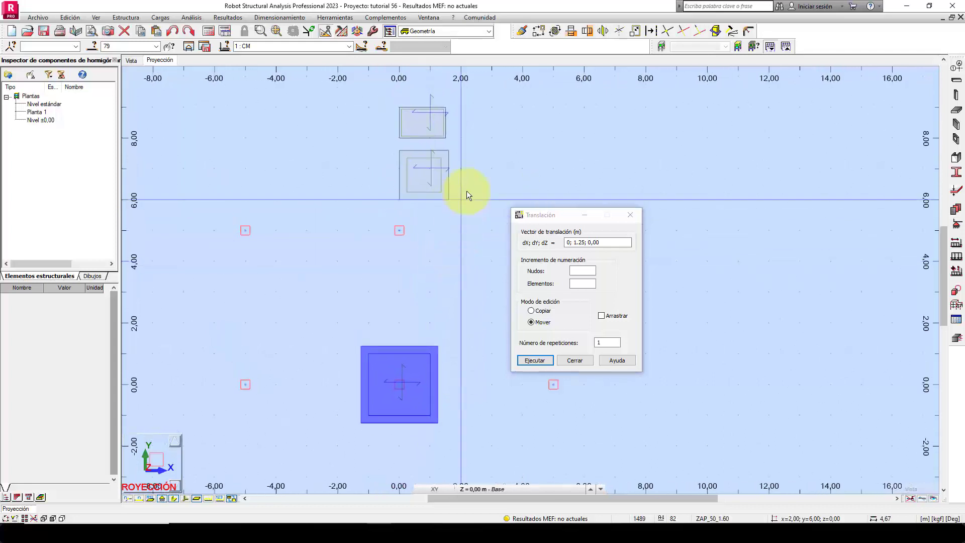
{"action": "scroll", "coordinate": [472, 161], "scroll_direction": "up", "scroll_amount": 3}
{"action": "right_click", "coordinate": [466, 149]}
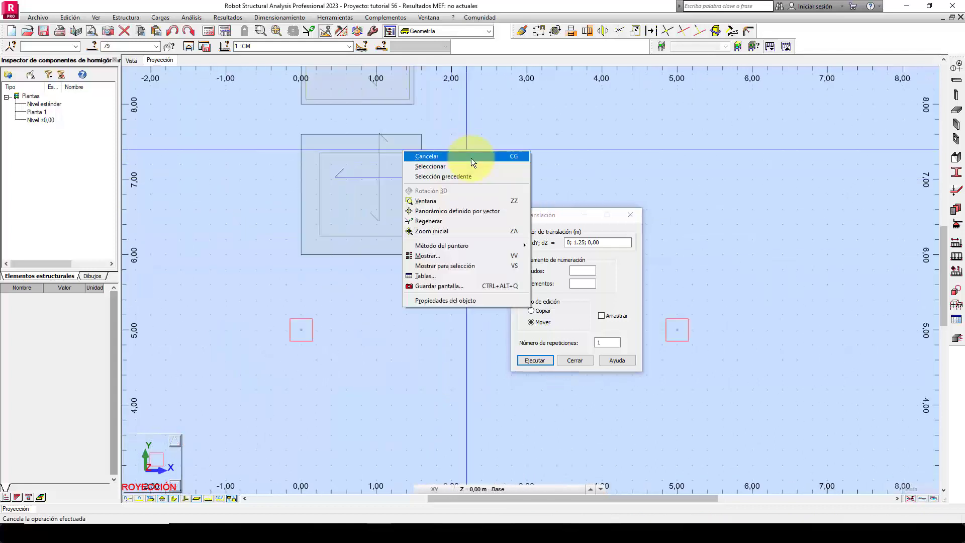
{"action": "left_click", "coordinate": [471, 164]}
{"action": "left_click", "coordinate": [315, 249]}
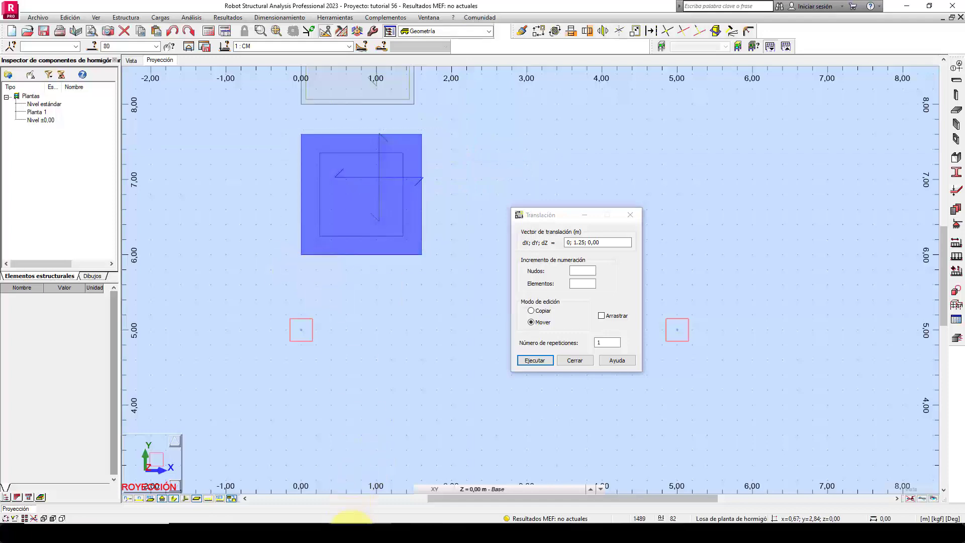
{"action": "left_click", "coordinate": [353, 532]}
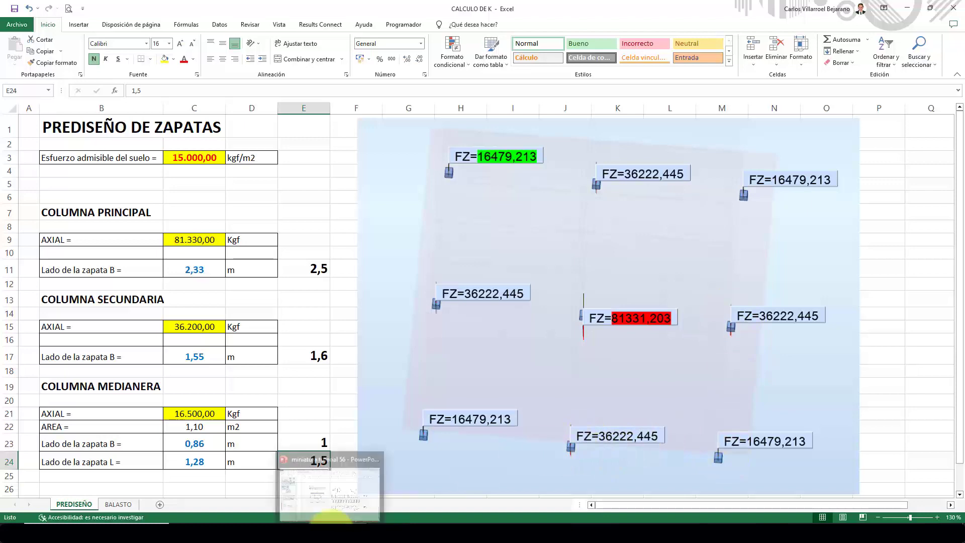
{"action": "left_click", "coordinate": [377, 530]}
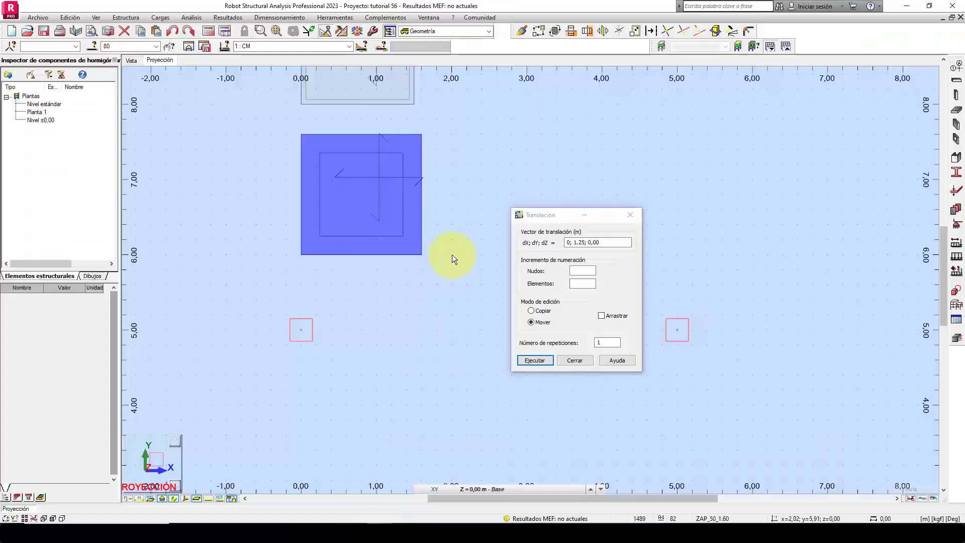
{"action": "middle_click_drag", "start_coordinate": [451, 251], "coordinate": [537, 276]}
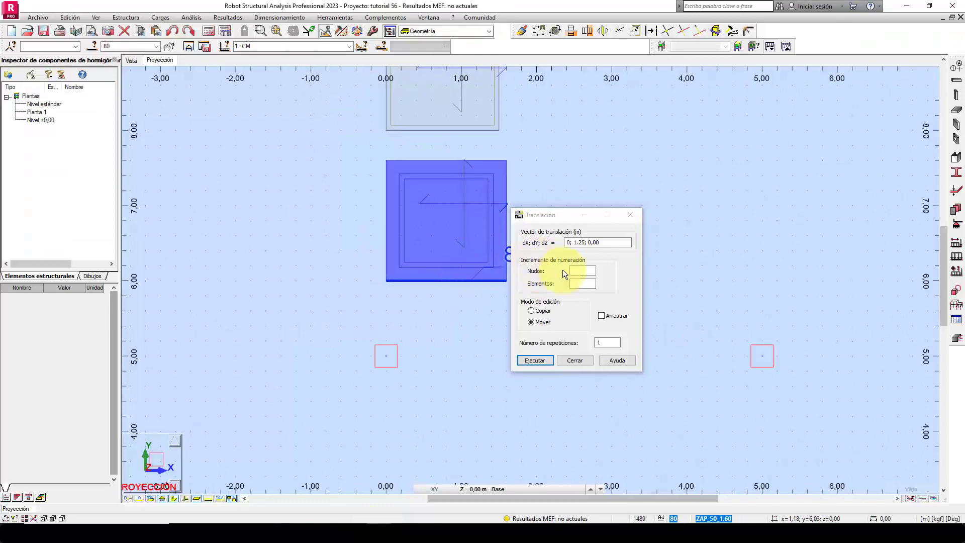
{"action": "left_click_drag", "start_coordinate": [557, 208], "coordinate": [637, 179]}
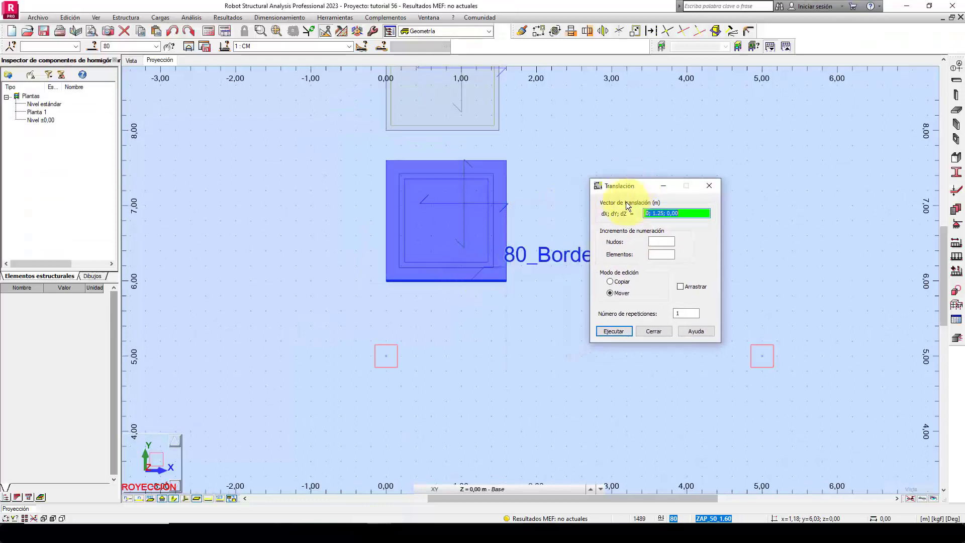
{"action": "left_click", "coordinate": [446, 161]}
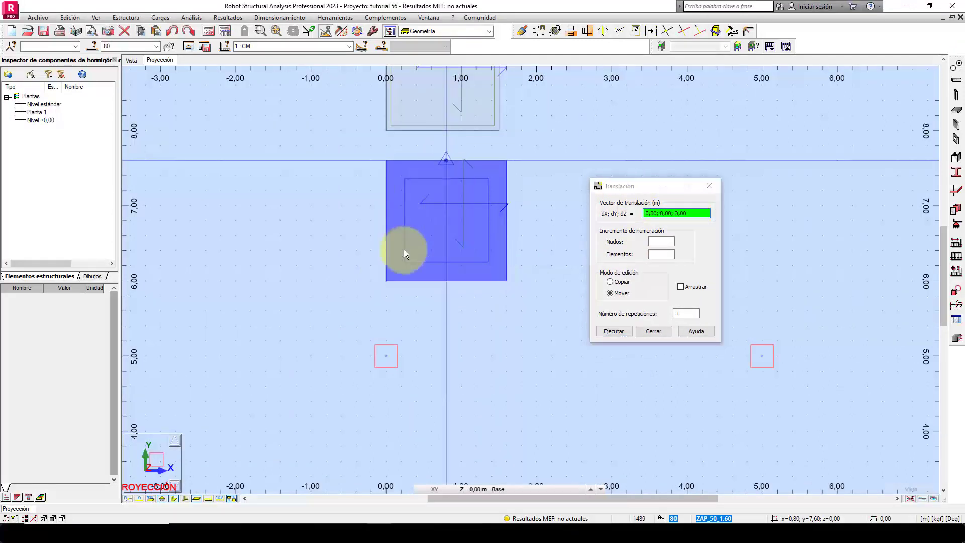
{"action": "left_click", "coordinate": [385, 356]}
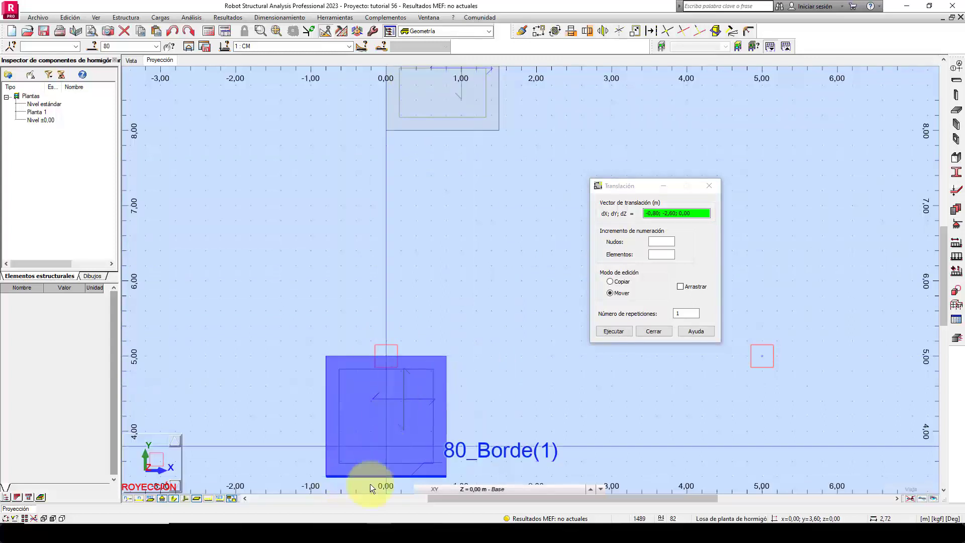
Check the secondary footing's side in the Excel sheet, and move the 1,60 m panel in Robot by the vector 0; 0.80; 0,00.
{"action": "left_click", "coordinate": [355, 534]}
{"action": "left_click", "coordinate": [305, 358]}
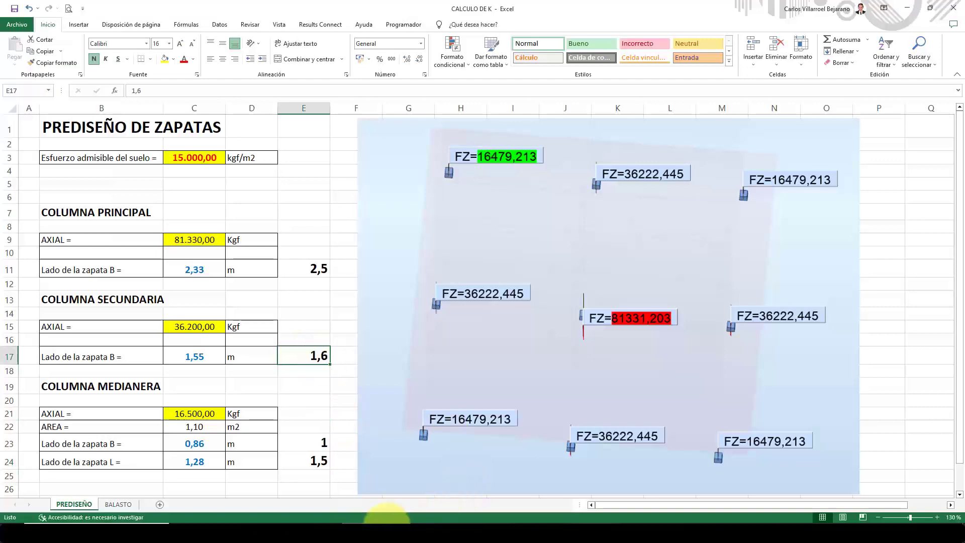
{"action": "left_click", "coordinate": [387, 533]}
{"action": "middle_click_drag", "start_coordinate": [508, 327], "coordinate": [526, 233]}
{"action": "scroll", "coordinate": [486, 248], "scroll_direction": "up", "scroll_amount": 2}
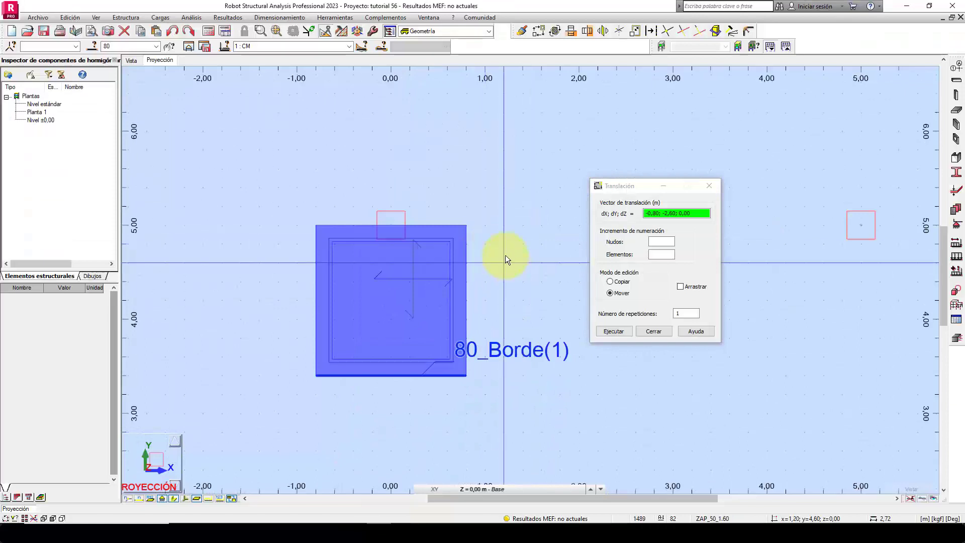
{"action": "left_click_drag", "start_coordinate": [658, 212], "coordinate": [641, 213]}
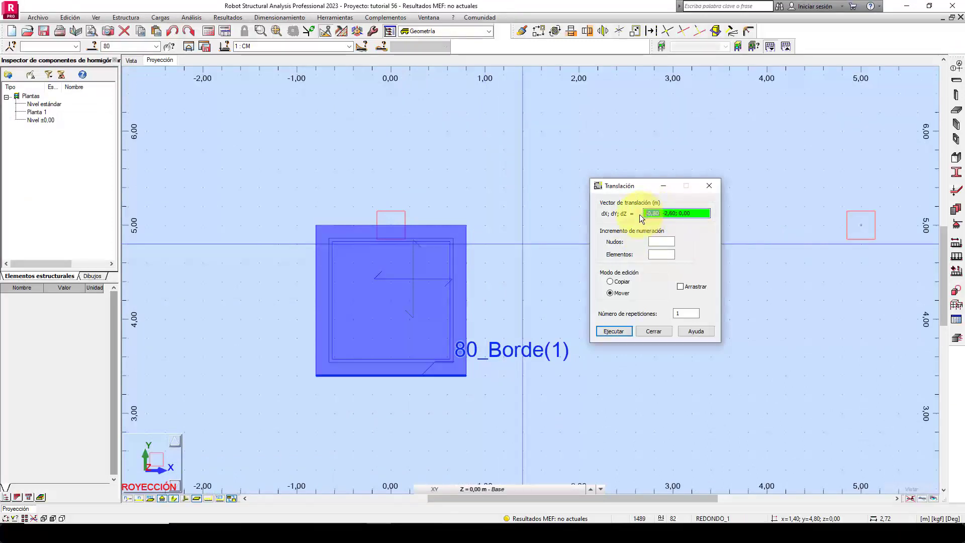
{"action": "type", "text": "0"}
{"action": "left_click_drag", "start_coordinate": [652, 214], "coordinate": [657, 215]}
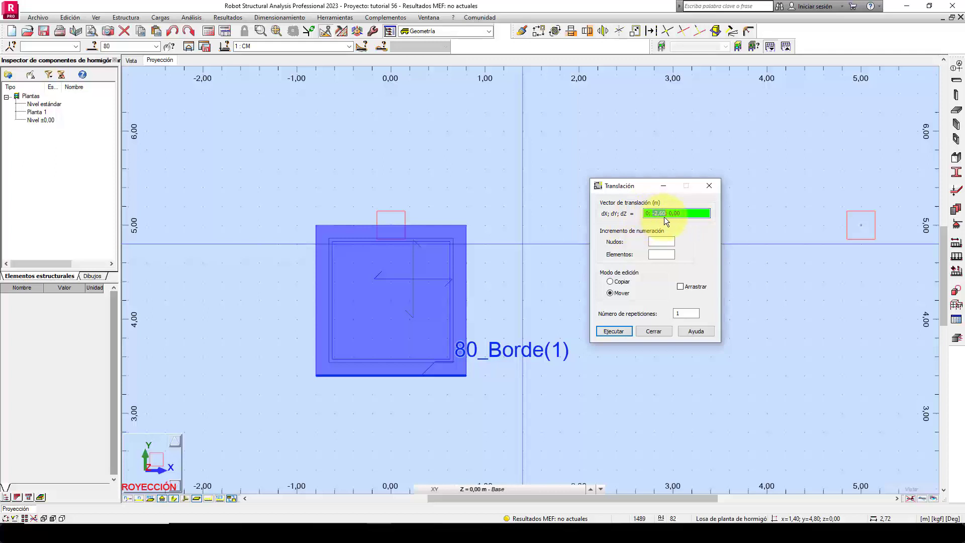
{"action": "type", "text": "0.80"}
{"action": "left_click", "coordinate": [622, 330]}
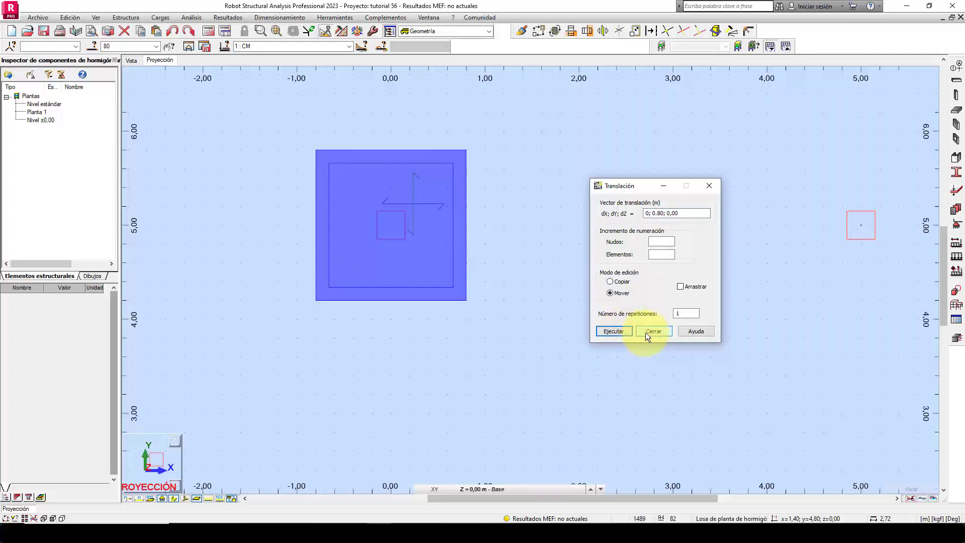
Switch the translation to Copiar and copy the 1,60 m footing from the column at (0; 5) to the column at (5; 0).
{"action": "left_click", "coordinate": [621, 282]}
{"action": "scroll", "coordinate": [493, 312], "scroll_direction": "down", "scroll_amount": 3}
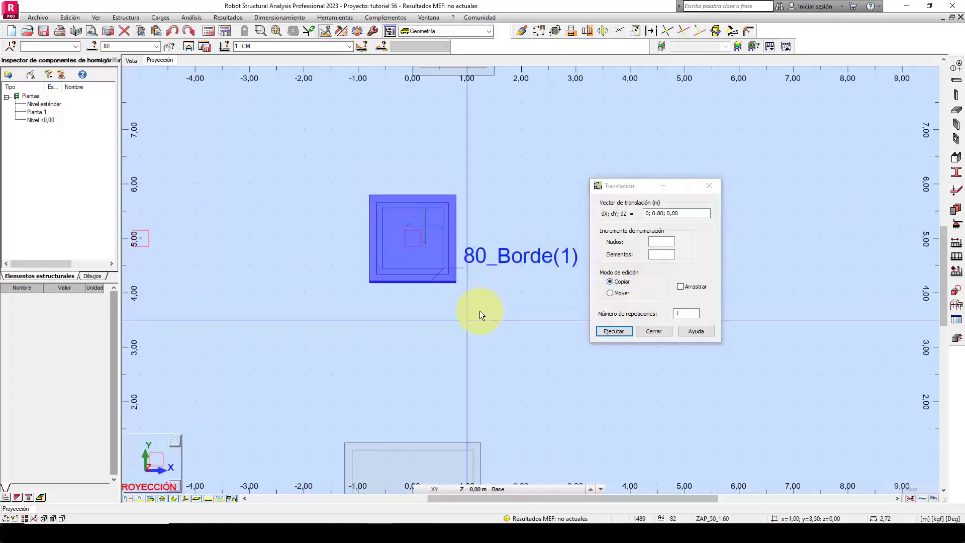
{"action": "left_click", "coordinate": [682, 213]}
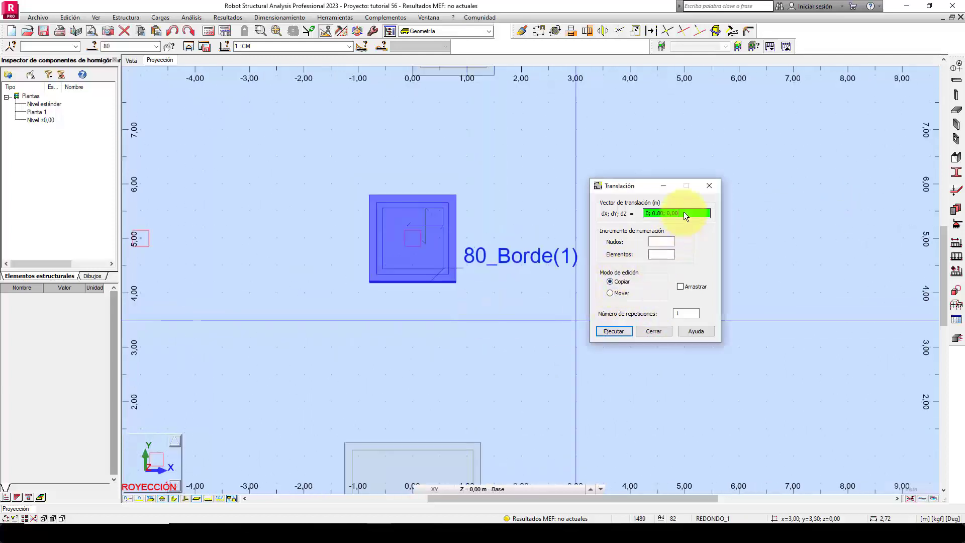
{"action": "left_click", "coordinate": [412, 241]}
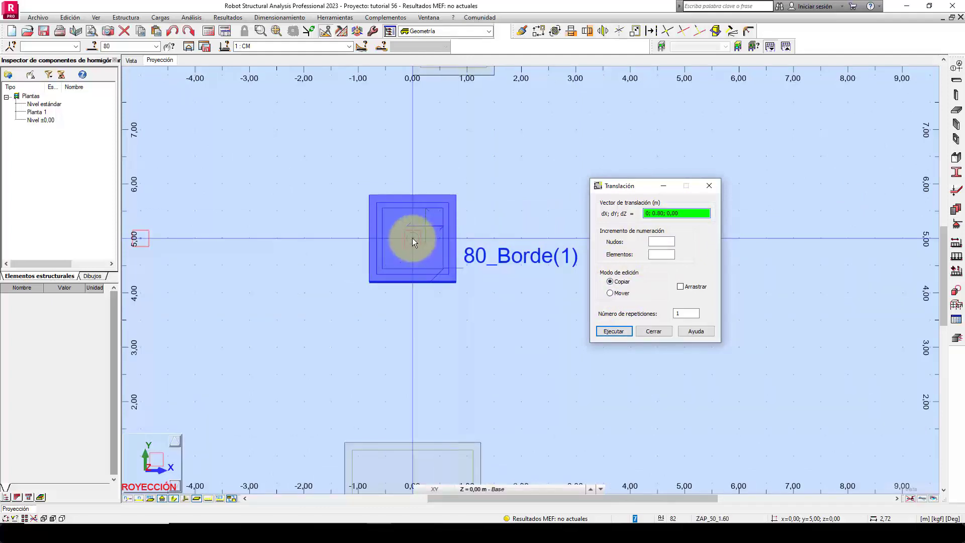
{"action": "scroll", "coordinate": [349, 291], "scroll_direction": "down", "scroll_amount": 2}
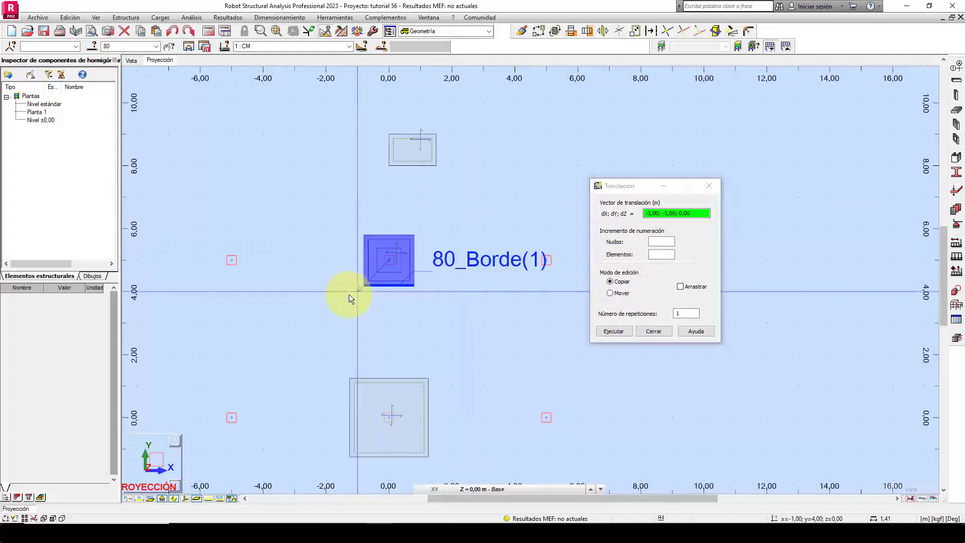
{"action": "scroll", "coordinate": [551, 366], "scroll_direction": "up", "scroll_amount": 3}
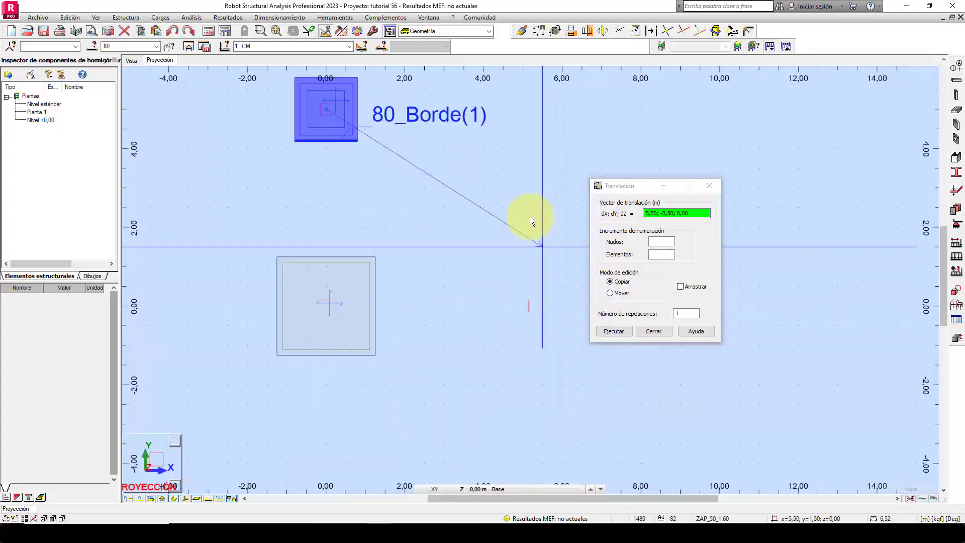
{"action": "scroll", "coordinate": [516, 261], "scroll_direction": "up", "scroll_amount": 1}
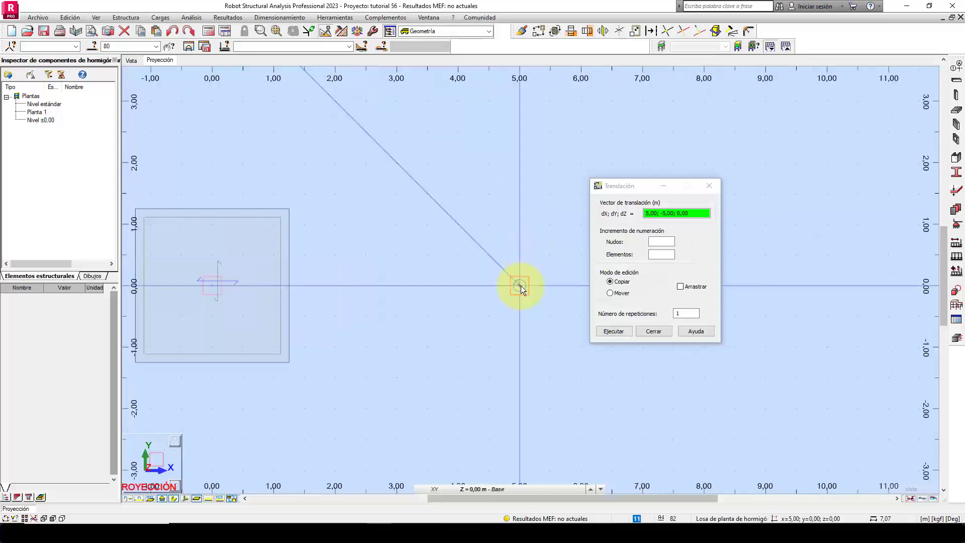
{"action": "left_click", "coordinate": [521, 285]}
Copy the 1,60 m footing from column centre to column centre onto the columns at (0; -5) and (-5; 0).
{"action": "left_click", "coordinate": [520, 285]}
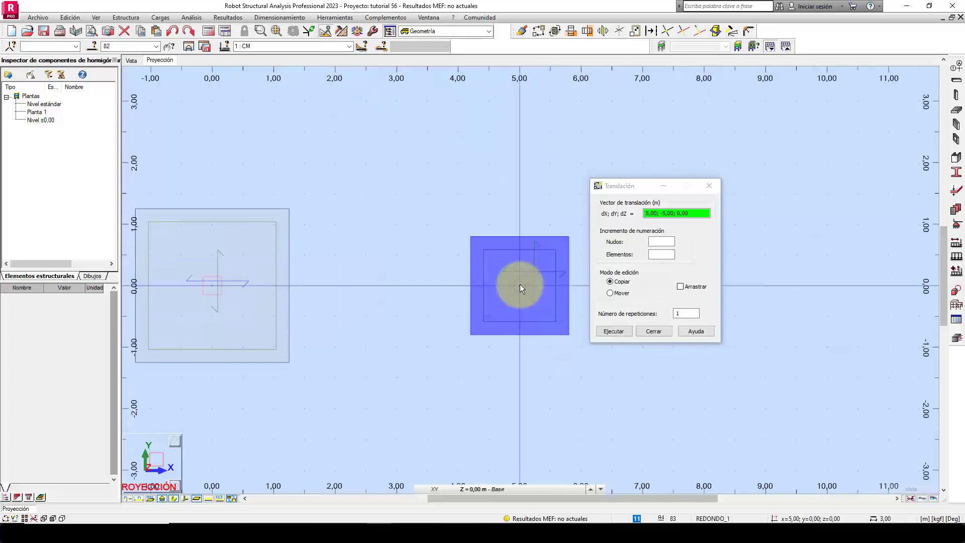
{"action": "scroll", "coordinate": [511, 201], "scroll_direction": "down", "scroll_amount": 2}
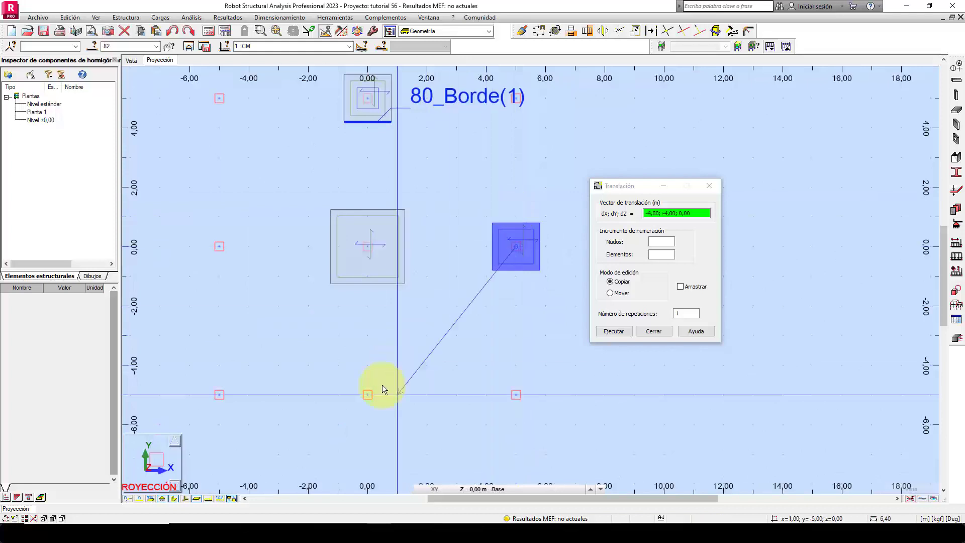
{"action": "scroll", "coordinate": [372, 390], "scroll_direction": "up", "scroll_amount": 1}
{"action": "left_click", "coordinate": [360, 399]}
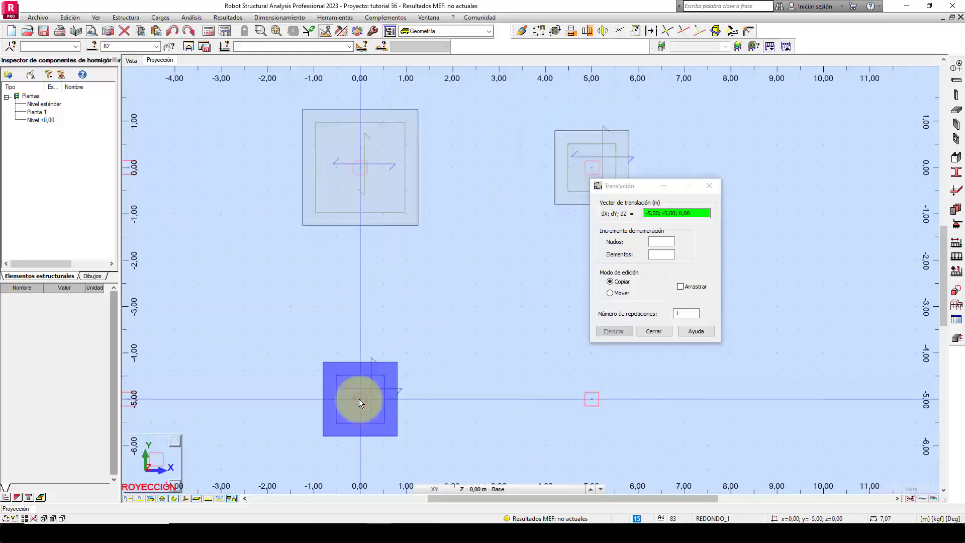
{"action": "middle_click_drag", "start_coordinate": [292, 356], "coordinate": [388, 303]}
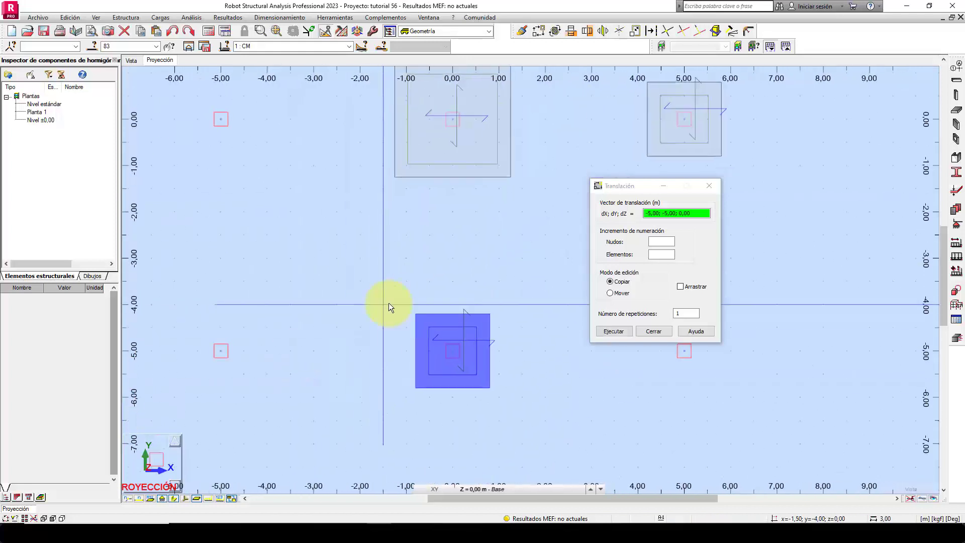
{"action": "left_click", "coordinate": [456, 350]}
{"action": "middle_click_drag", "start_coordinate": [325, 194], "coordinate": [418, 346]}
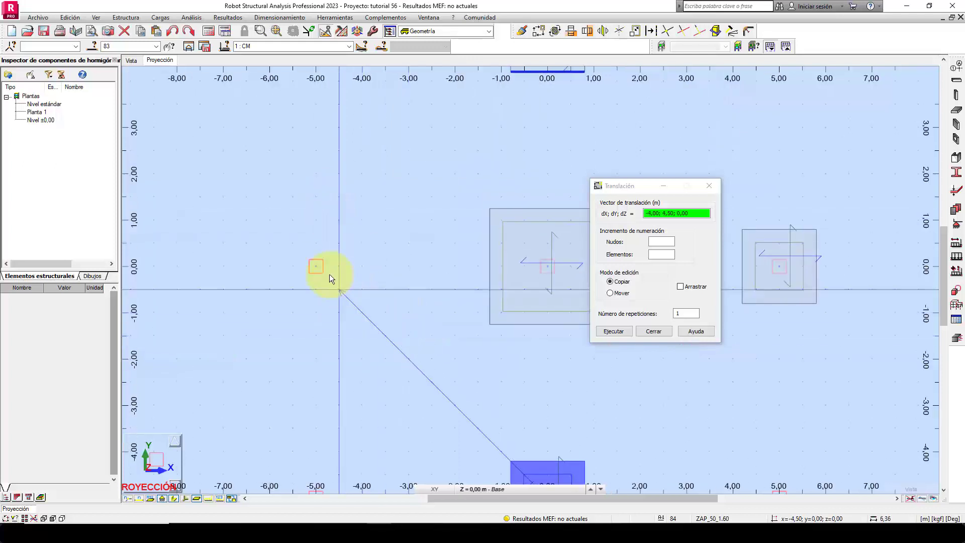
{"action": "left_click", "coordinate": [316, 267]}
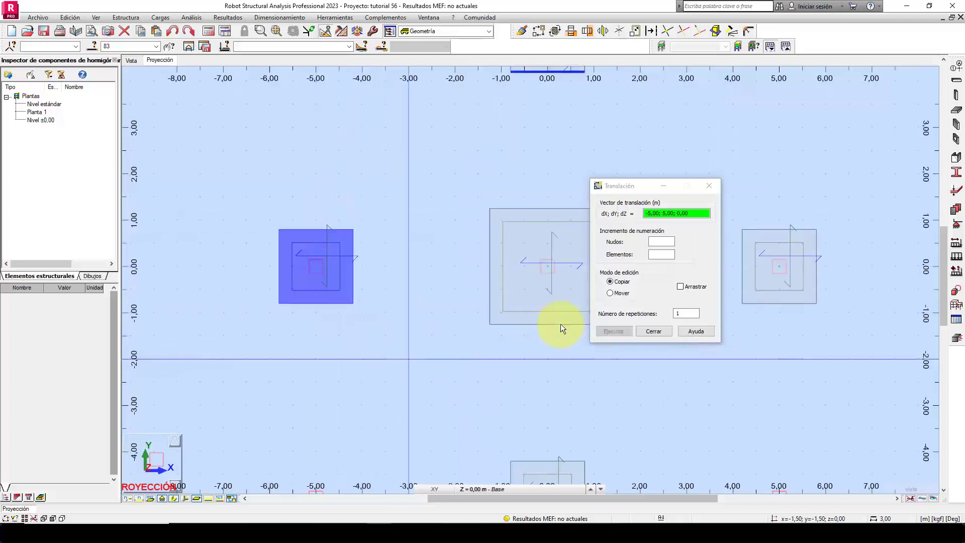
Select only the rectangular footing panel and move its upper edge midpoint onto the upper edge midpoint of the column at (5; 5).
{"action": "middle_click_drag", "start_coordinate": [511, 167], "coordinate": [381, 290]}
{"action": "scroll", "coordinate": [354, 218], "scroll_direction": "down", "scroll_amount": 2}
{"action": "scroll", "coordinate": [418, 194], "scroll_direction": "up", "scroll_amount": 2}
{"action": "scroll", "coordinate": [420, 195], "scroll_direction": "up", "scroll_amount": 1}
{"action": "mouse_move", "coordinate": [384, 202]}
{"action": "middle_mouse_down"}
{"action": "mouse_move", "coordinate": [477, 189]}
{"action": "mouse_move", "coordinate": [399, 193]}
{"action": "middle_mouse_up"}
{"action": "scroll", "coordinate": [479, 190], "scroll_direction": "down", "scroll_amount": 1}
{"action": "scroll", "coordinate": [475, 138], "scroll_direction": "up", "scroll_amount": 1}
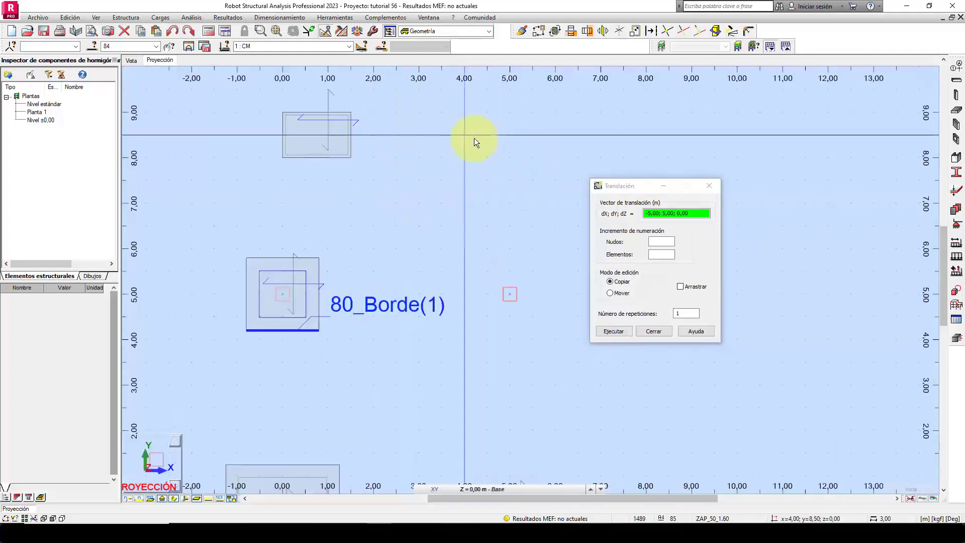
{"action": "right_click", "coordinate": [408, 149]}
{"action": "left_click", "coordinate": [416, 164]}
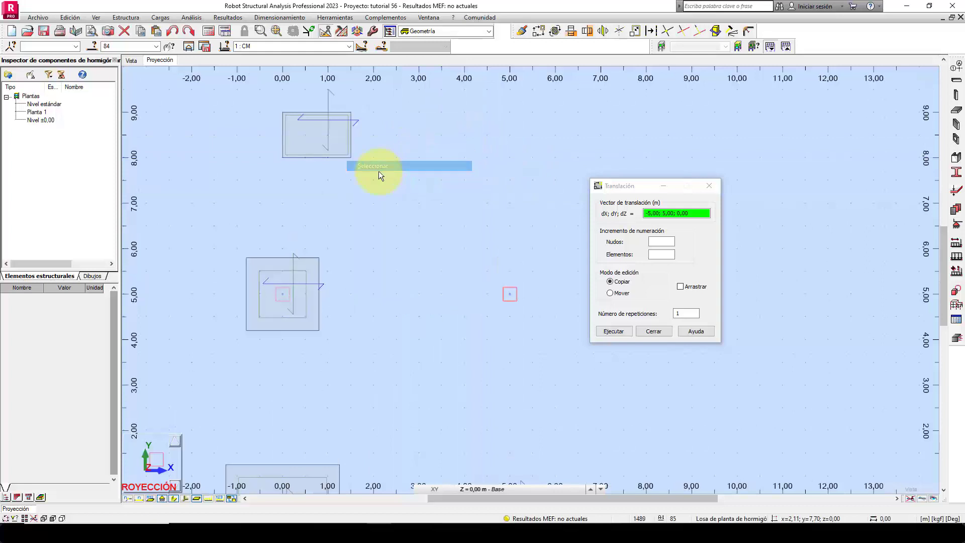
{"action": "left_click_drag", "start_coordinate": [378, 172], "coordinate": [242, 107]}
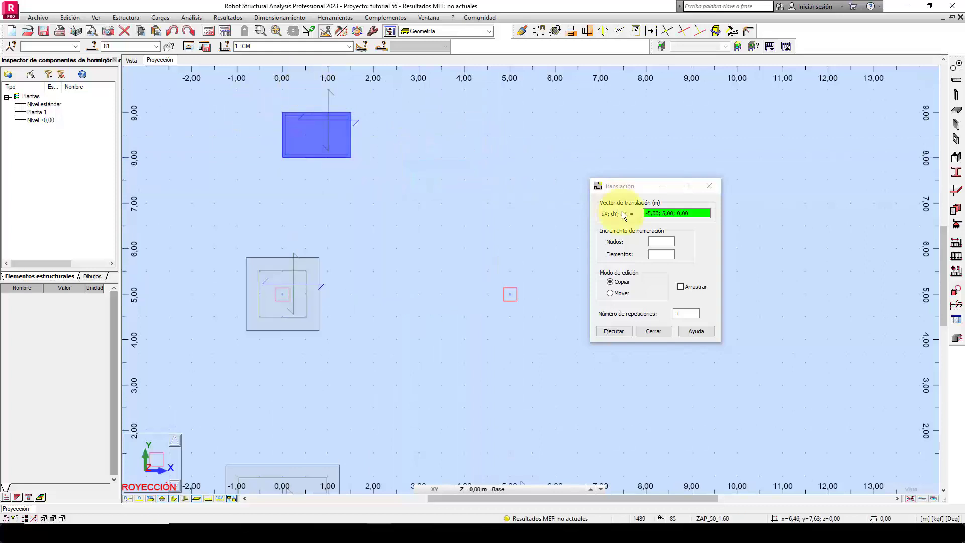
{"action": "left_click", "coordinate": [620, 291]}
{"action": "left_click", "coordinate": [693, 214]}
{"action": "scroll", "coordinate": [523, 281], "scroll_direction": "up", "scroll_amount": 6}
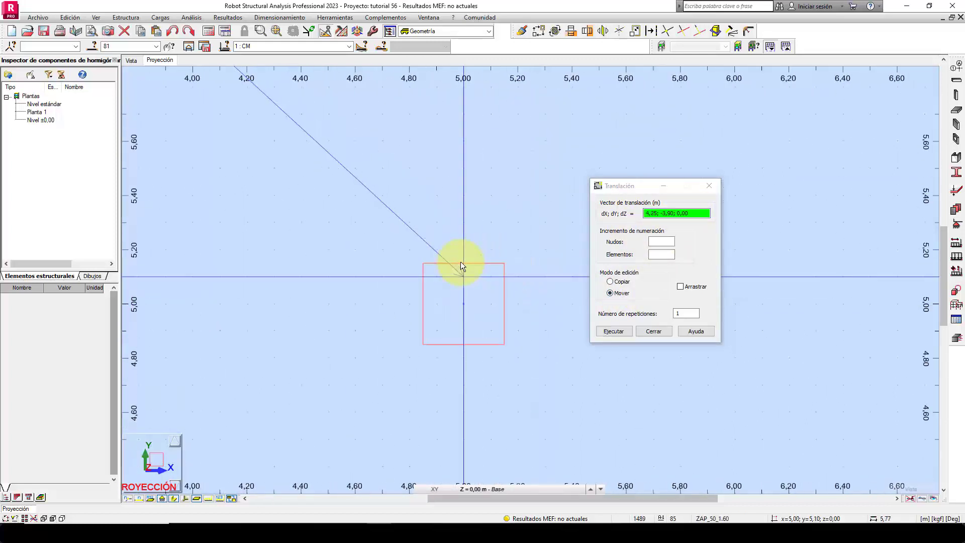
{"action": "scroll", "coordinate": [460, 262], "scroll_direction": "up", "scroll_amount": 2}
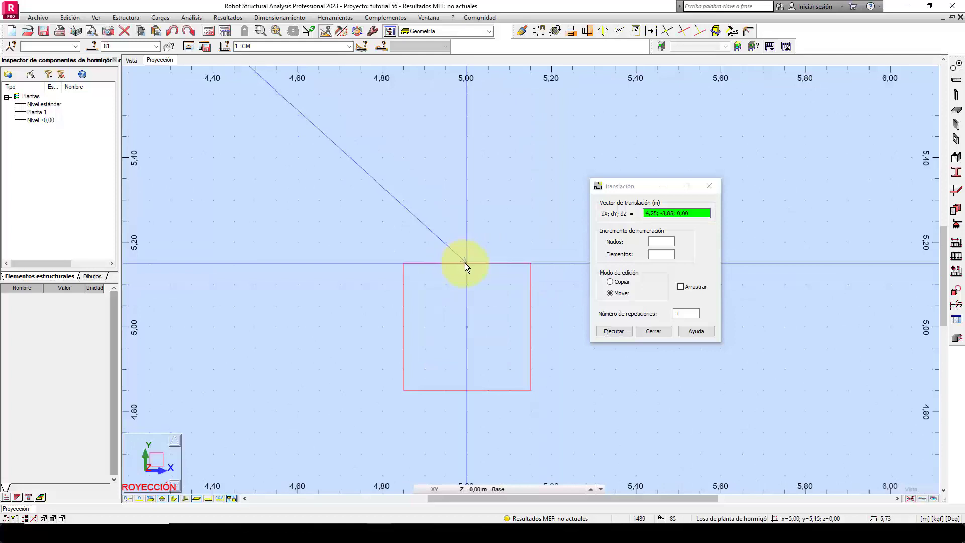
{"action": "left_click", "coordinate": [466, 263]}
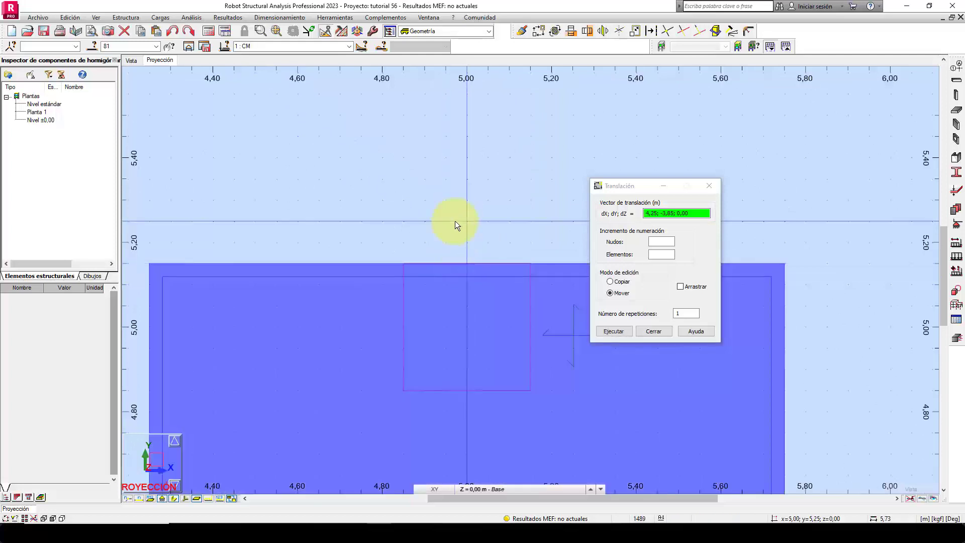
Switch the translation to Copiar and copy the rectangular footing from the column centre at (5; 5) to the column centre at (-5; 5).
{"action": "scroll", "coordinate": [449, 237], "scroll_direction": "down", "scroll_amount": 2}
{"action": "scroll", "coordinate": [449, 238], "scroll_direction": "down", "scroll_amount": 5}
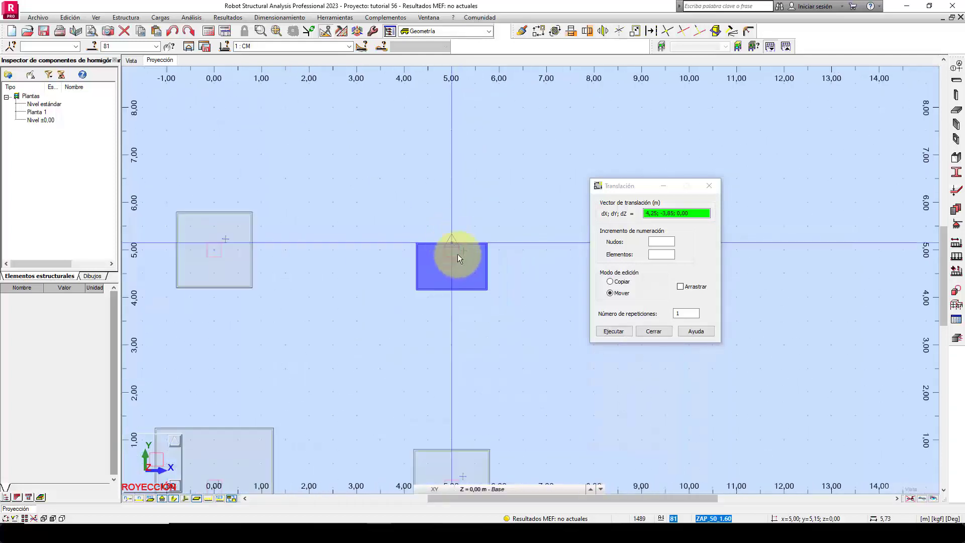
{"action": "scroll", "coordinate": [478, 281], "scroll_direction": "up", "scroll_amount": 2}
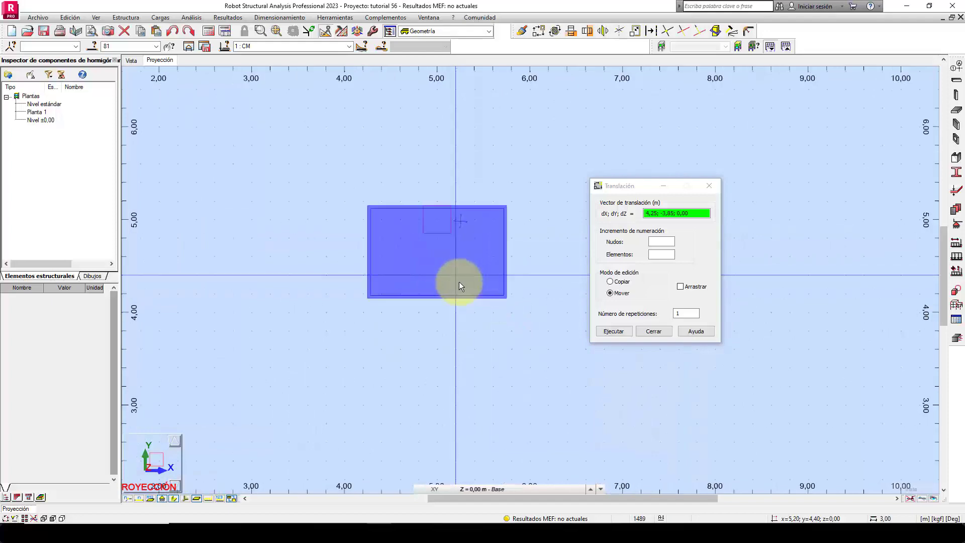
{"action": "left_click", "coordinate": [614, 282]}
{"action": "left_click", "coordinate": [436, 219]}
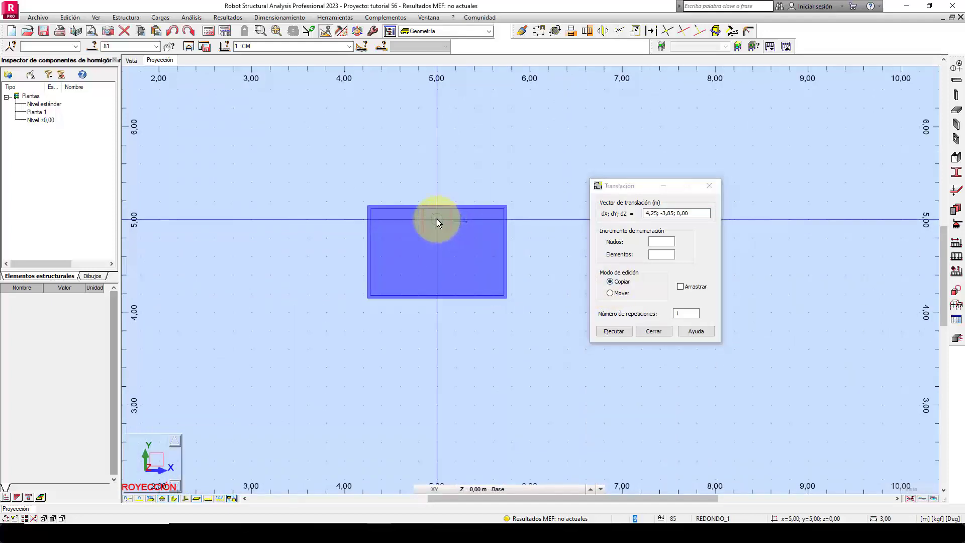
{"action": "scroll", "coordinate": [550, 271], "scroll_direction": "down", "scroll_amount": 4}
{"action": "scroll", "coordinate": [216, 257], "scroll_direction": "up", "scroll_amount": 2}
{"action": "left_click", "coordinate": [221, 255]}
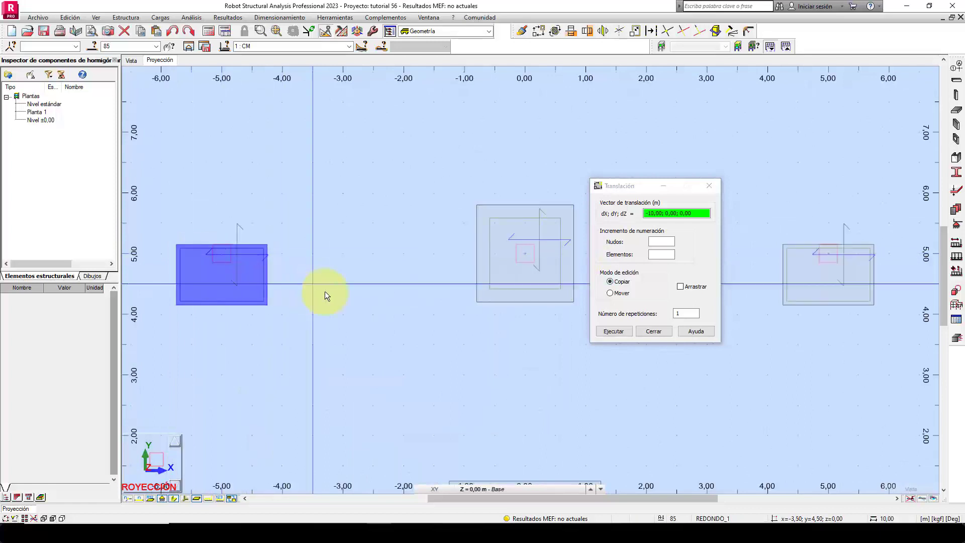
{"action": "left_click", "coordinate": [617, 330]}
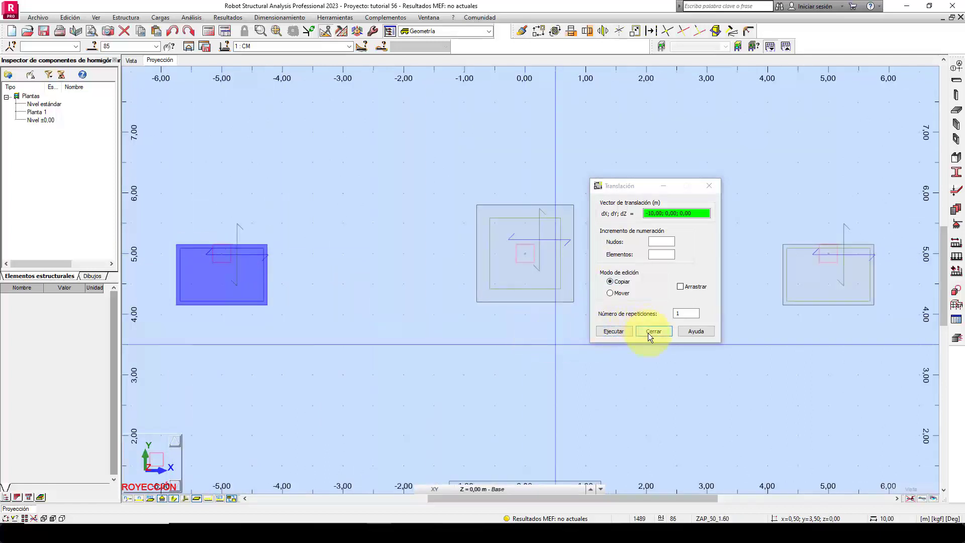
Inspect the footing layout around the two remaining corner columns at (-5; -5) and (5; -5).
{"action": "scroll", "coordinate": [382, 225], "scroll_direction": "down", "scroll_amount": 5}
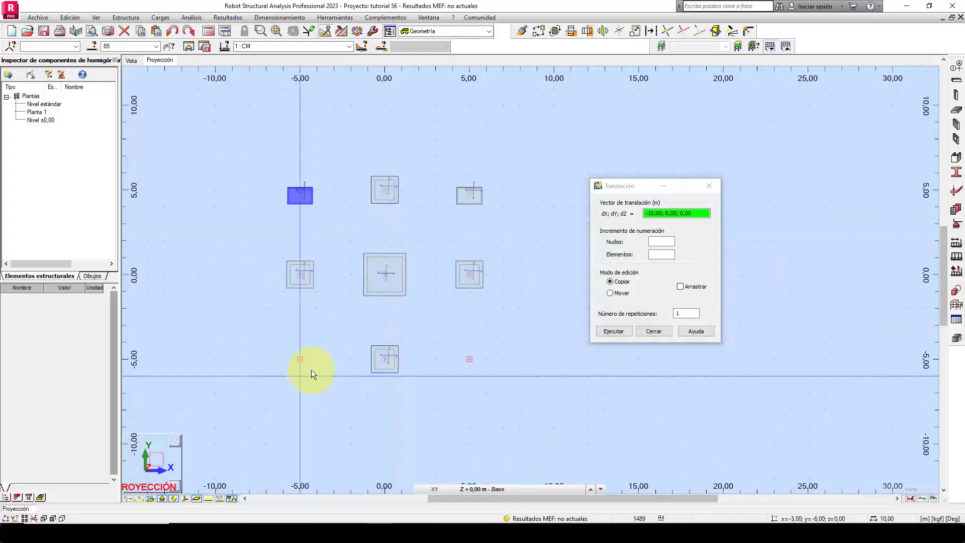
{"action": "scroll", "coordinate": [309, 376], "scroll_direction": "up", "scroll_amount": 1}
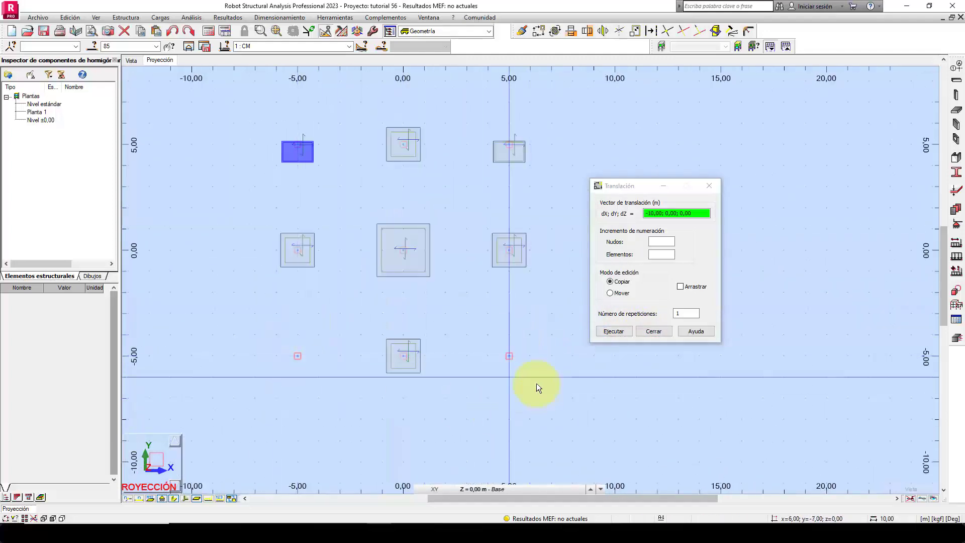
{"action": "scroll", "coordinate": [507, 292], "scroll_direction": "up", "scroll_amount": 2}
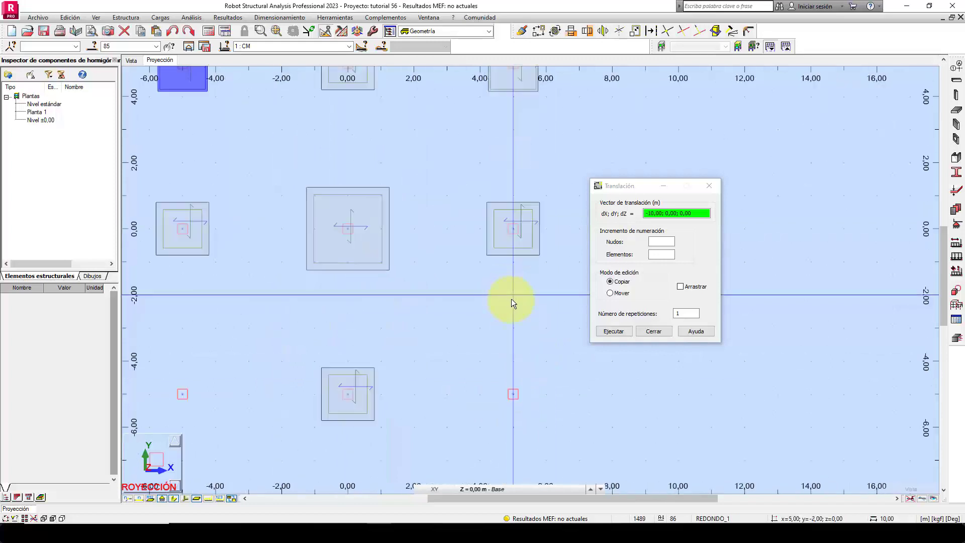
{"action": "mouse_move", "coordinate": [465, 315]}
{"action": "middle_mouse_down"}
{"action": "mouse_move", "coordinate": [508, 300]}
{"action": "mouse_move", "coordinate": [494, 337]}
{"action": "mouse_move", "coordinate": [516, 311]}
{"action": "mouse_move", "coordinate": [505, 353]}
{"action": "mouse_move", "coordinate": [492, 361]}
{"action": "middle_mouse_up"}
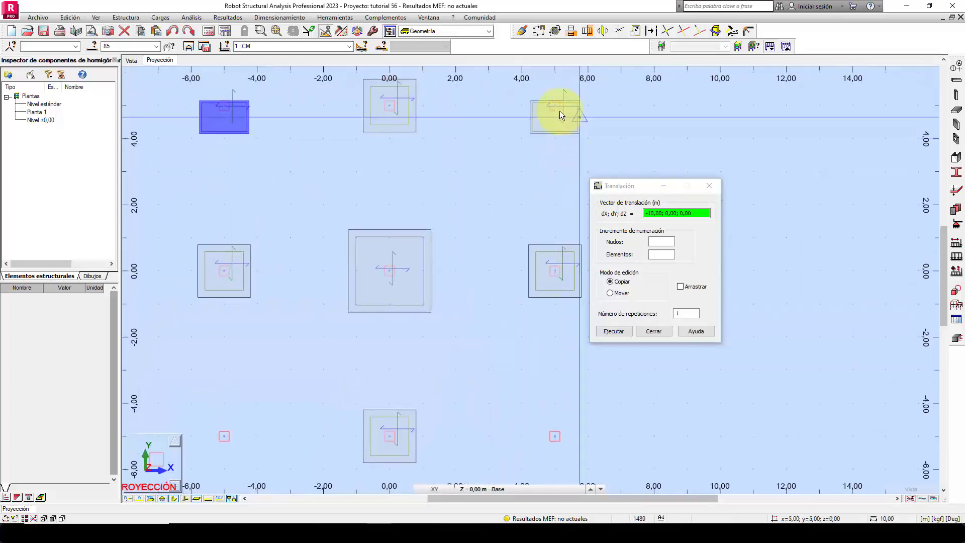
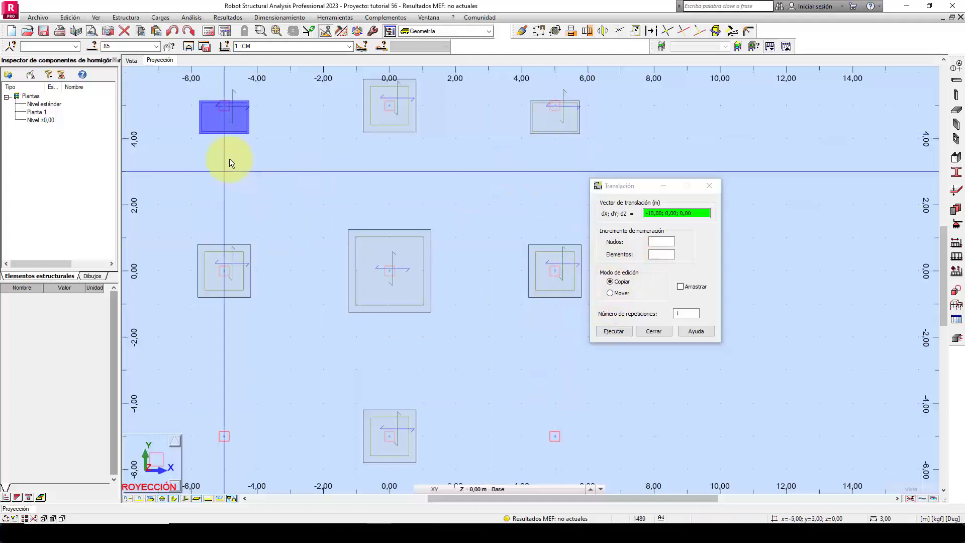
Copy the rectangular footing from its lower edge midpoint at (-5; 5) onto the lower edge midpoint of the column at (-5; -5).
{"action": "left_click", "coordinate": [223, 133]}
{"action": "scroll", "coordinate": [268, 412], "scroll_direction": "down", "scroll_amount": 3}
{"action": "scroll", "coordinate": [242, 297], "scroll_direction": "up", "scroll_amount": 5}
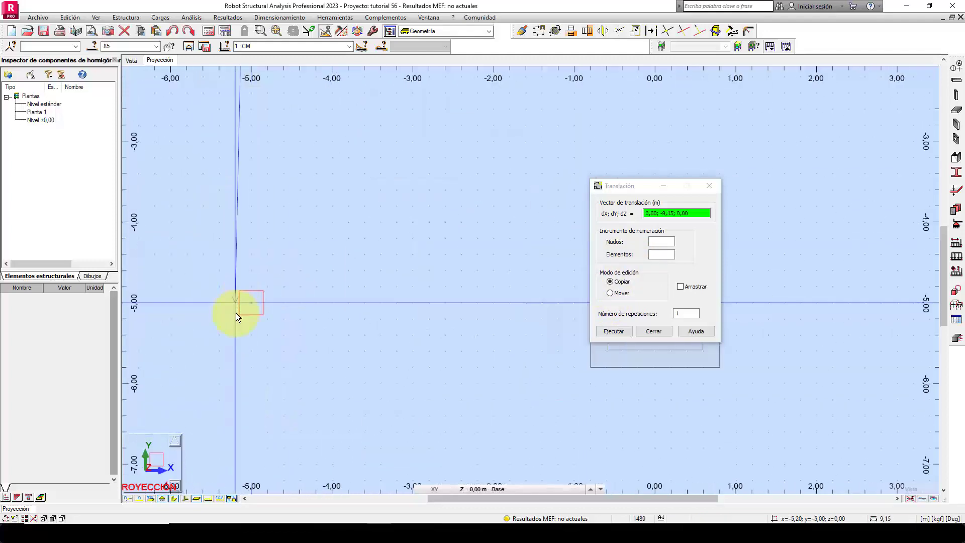
{"action": "scroll", "coordinate": [277, 308], "scroll_direction": "up", "scroll_amount": 2}
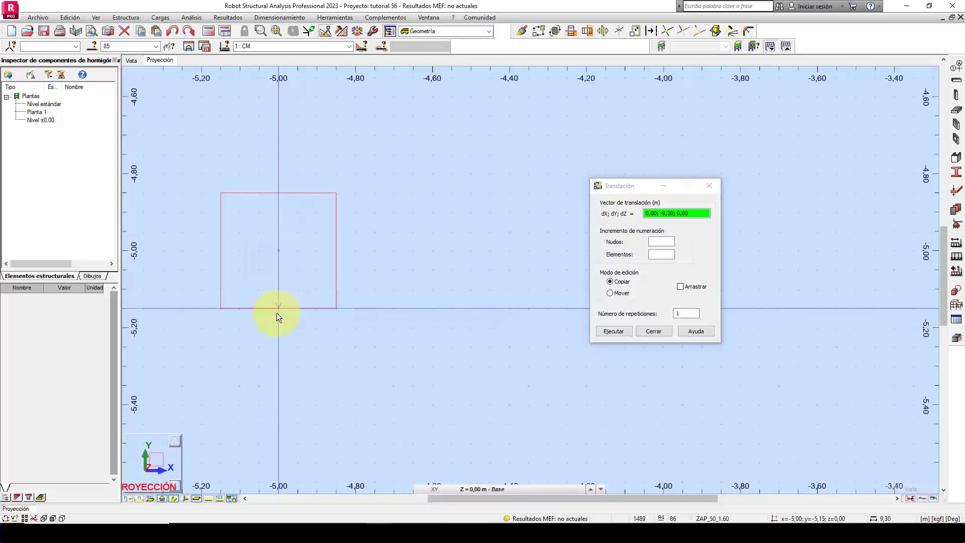
{"action": "left_click", "coordinate": [278, 308]}
{"action": "scroll", "coordinate": [229, 352], "scroll_direction": "down", "scroll_amount": 4}
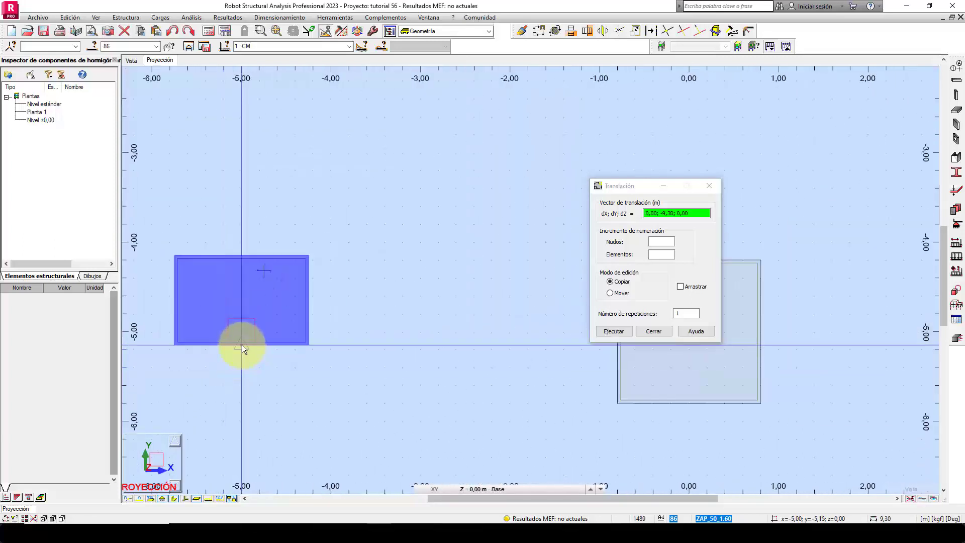
Copy the rectangular footing from the column centre at (-5; -5) to the column centre at (5; -5) and end the translation.
{"action": "left_click", "coordinate": [245, 330]}
{"action": "middle_click_drag", "start_coordinate": [805, 368], "coordinate": [167, 382]}
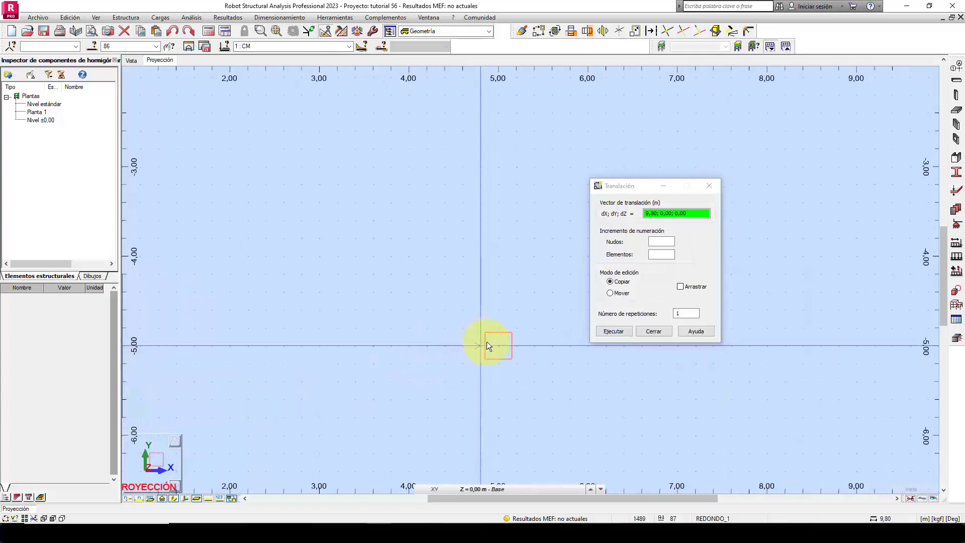
{"action": "left_click", "coordinate": [497, 346]}
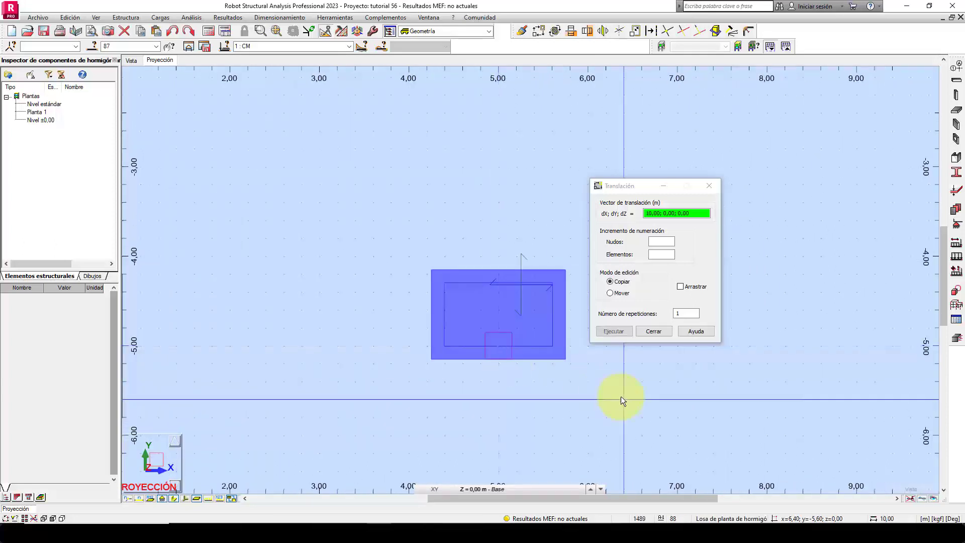
{"action": "left_click", "coordinate": [649, 332]}
Clear the selection and examine the footing layout around all nine columns.
{"action": "scroll", "coordinate": [620, 349], "scroll_direction": "down", "scroll_amount": 5}
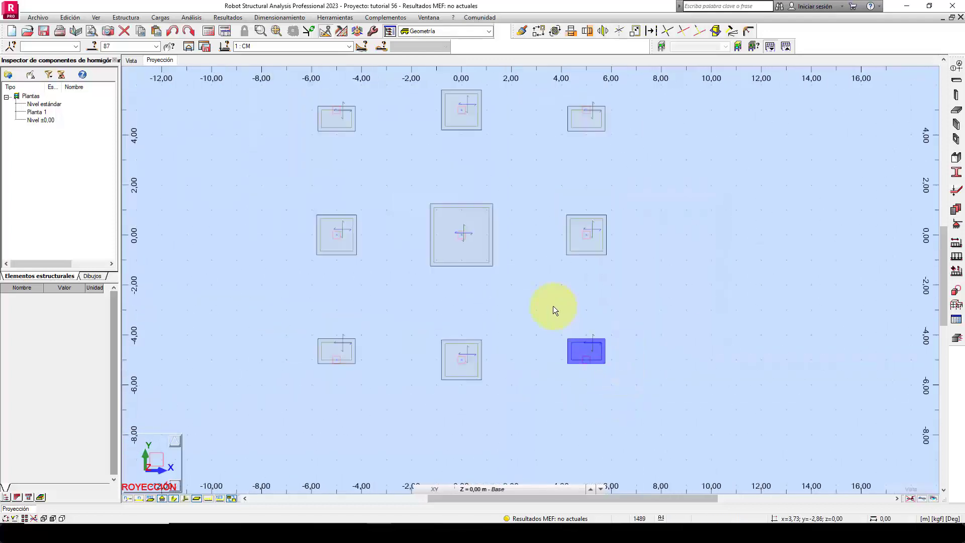
{"action": "middle_click_drag", "start_coordinate": [553, 306], "coordinate": [563, 346]}
{"action": "left_click", "coordinate": [529, 200]}
{"action": "scroll", "coordinate": [529, 203], "scroll_direction": "up", "scroll_amount": 2}
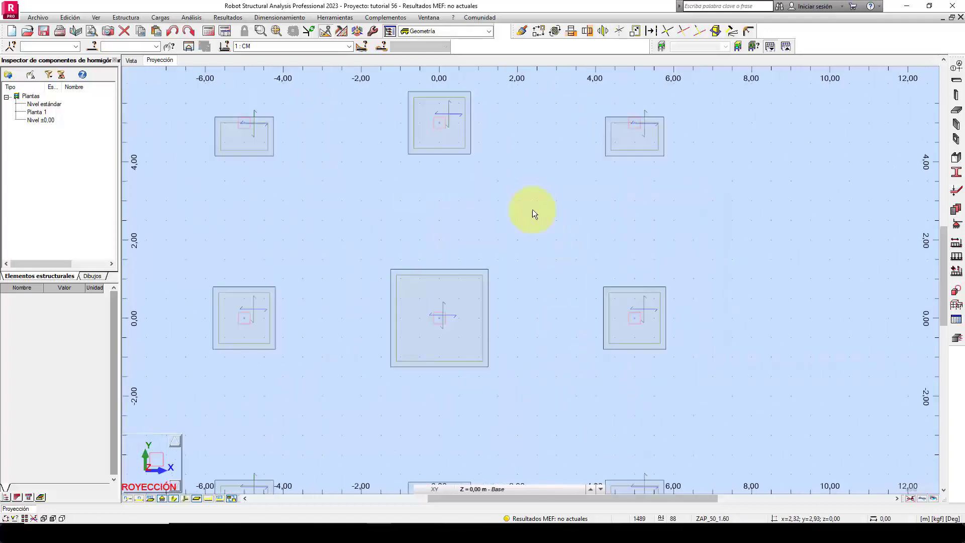
{"action": "scroll", "coordinate": [536, 228], "scroll_direction": "down", "scroll_amount": 2}
{"action": "middle_click_drag", "start_coordinate": [549, 260], "coordinate": [542, 225]}
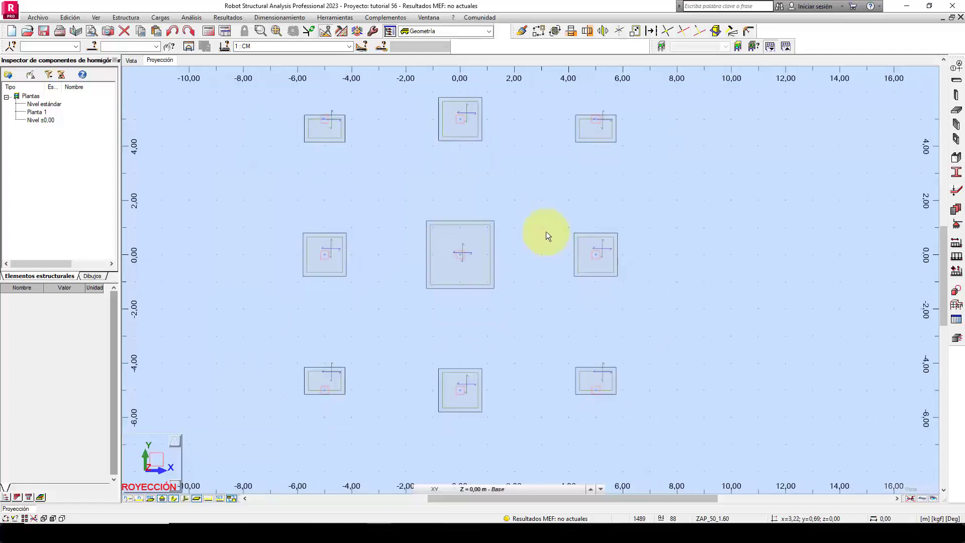
{"action": "scroll", "coordinate": [519, 174], "scroll_direction": "up", "scroll_amount": 2}
{"action": "middle_click_drag", "start_coordinate": [510, 178], "coordinate": [519, 204]}
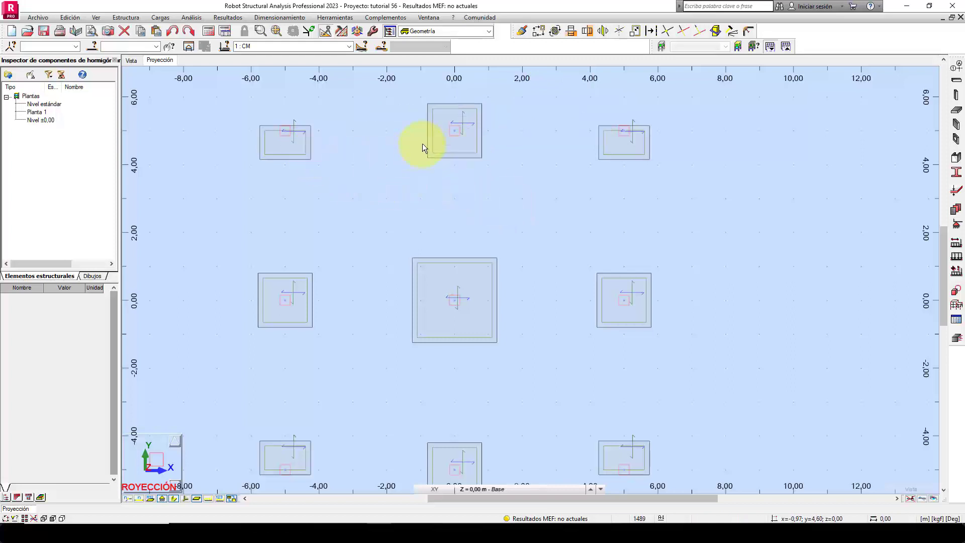
{"action": "middle_click_drag", "start_coordinate": [575, 225], "coordinate": [624, 231]}
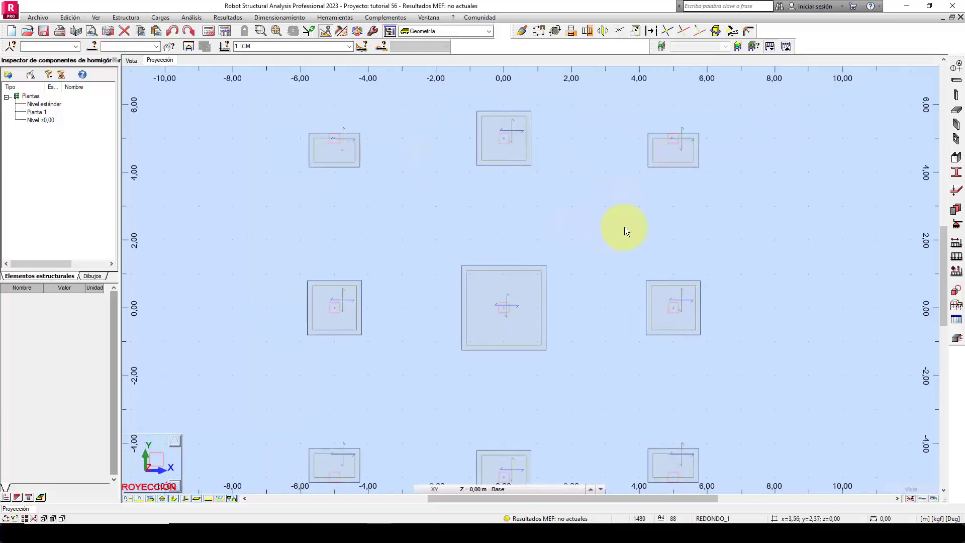
Switch to the Excel workbook and check the beam width B viga on the BALASTO sheet.
{"action": "left_click", "coordinate": [355, 533]}
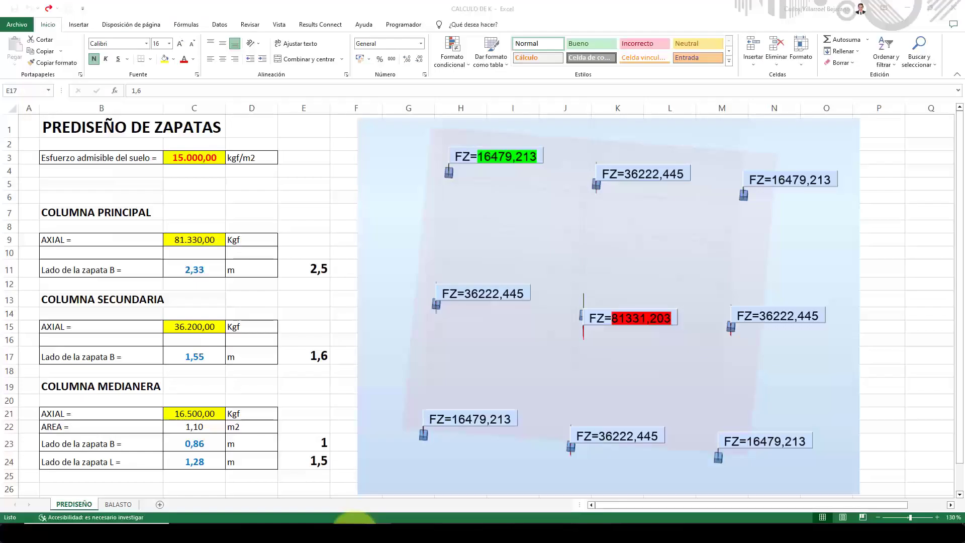
{"action": "left_click", "coordinate": [120, 502]}
{"action": "left_click", "coordinate": [156, 360]}
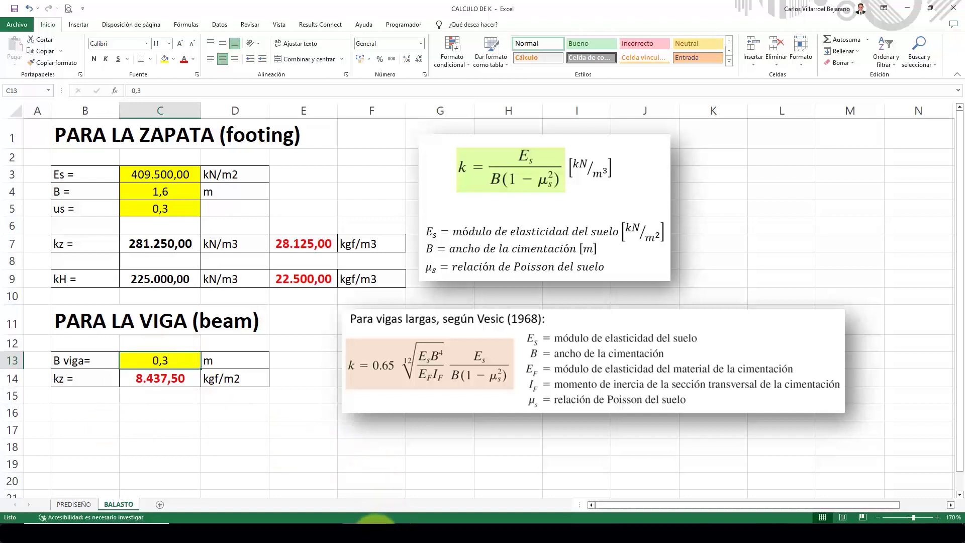
Switch back to Robot and start a new bar section with profile type Viga (h. arm.).
{"action": "left_click", "coordinate": [374, 534]}
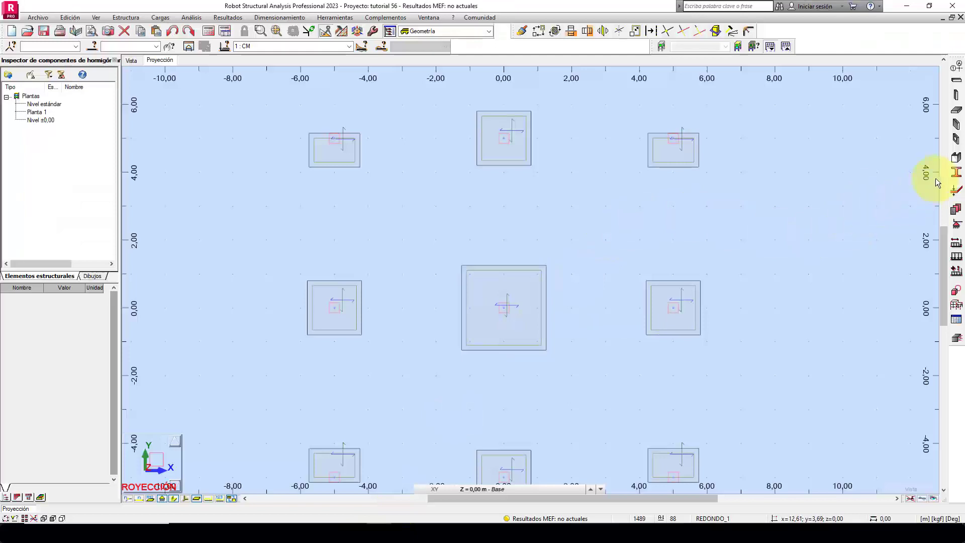
{"action": "left_click", "coordinate": [957, 173]}
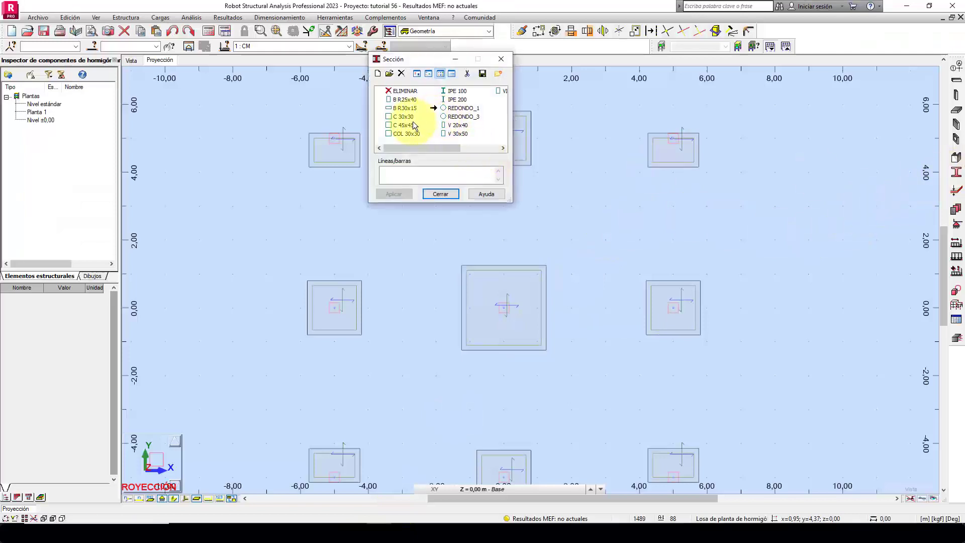
{"action": "left_click", "coordinate": [379, 75]}
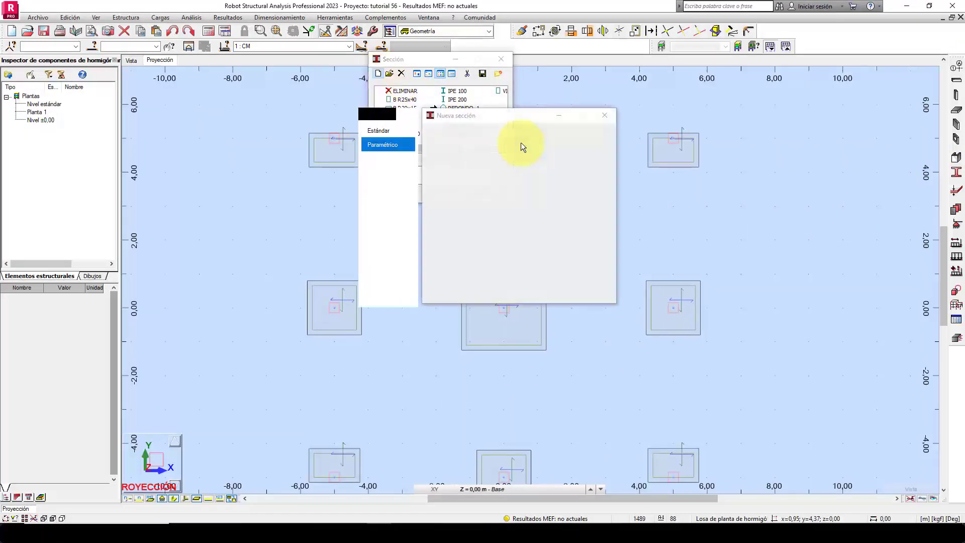
{"action": "left_click", "coordinate": [517, 134]}
{"action": "scroll", "coordinate": [515, 137], "scroll_direction": "down", "scroll_amount": 1}
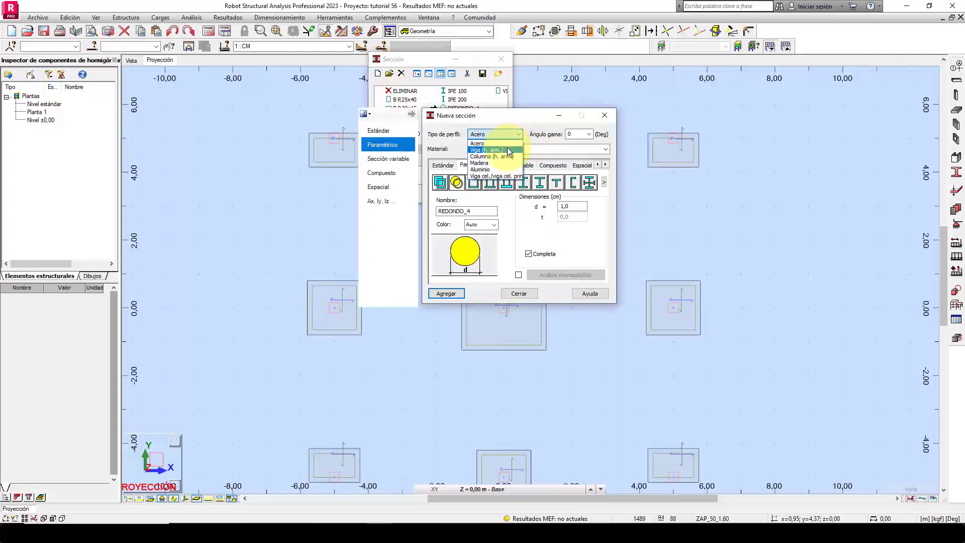
{"action": "left_click", "coordinate": [508, 147]}
{"action": "left_click", "coordinate": [508, 148]}
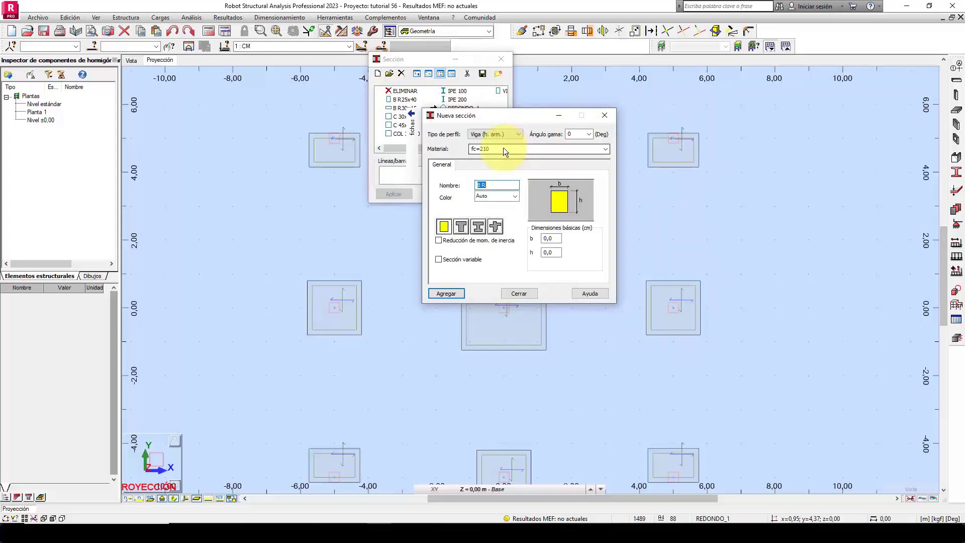
Set the section to b = 30 cm and h = 50 cm, name it VC_30x50 and add it to the section list.
{"action": "left_click", "coordinate": [550, 239]}
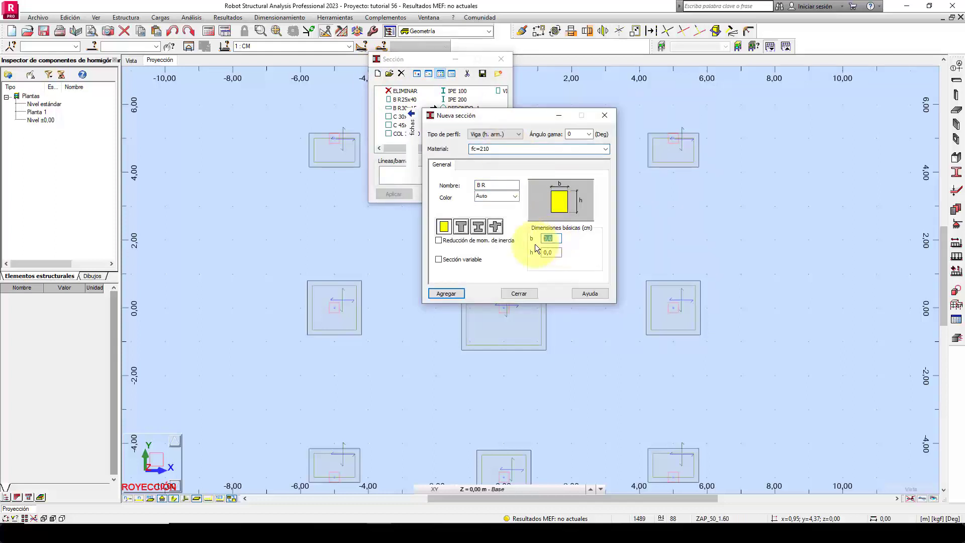
{"action": "type", "text": "30"}
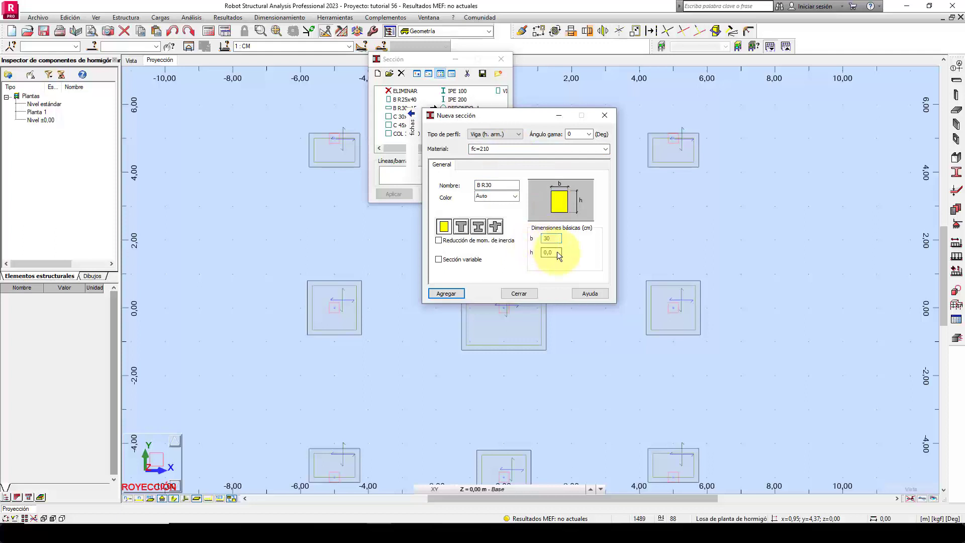
{"action": "type", "text": "50"}
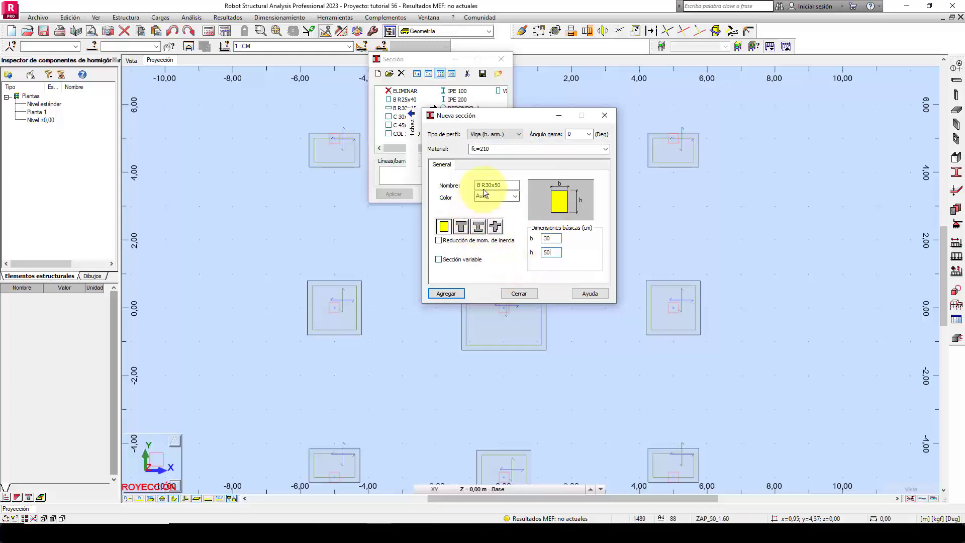
{"action": "type", "text": "VC_"}
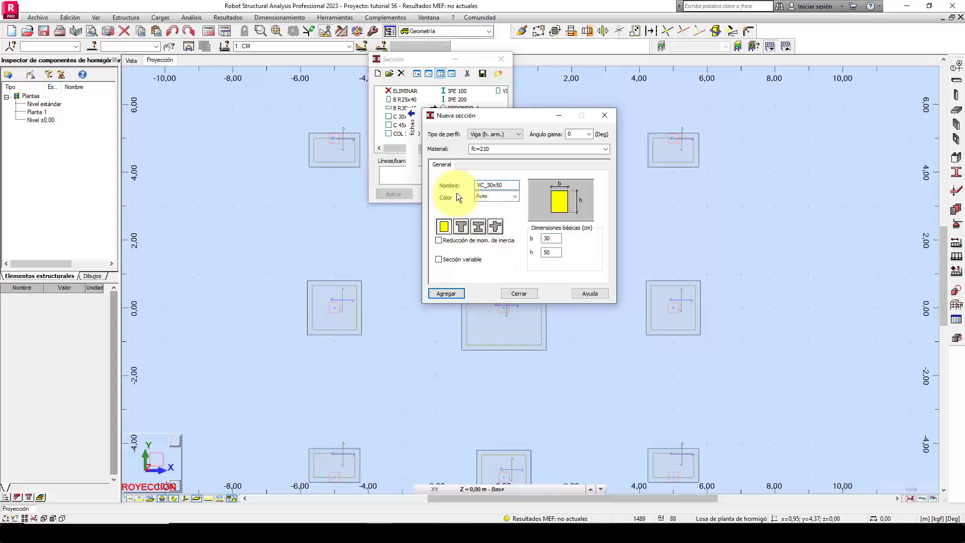
{"action": "left_click", "coordinate": [445, 293]}
{"action": "left_click", "coordinate": [511, 293]}
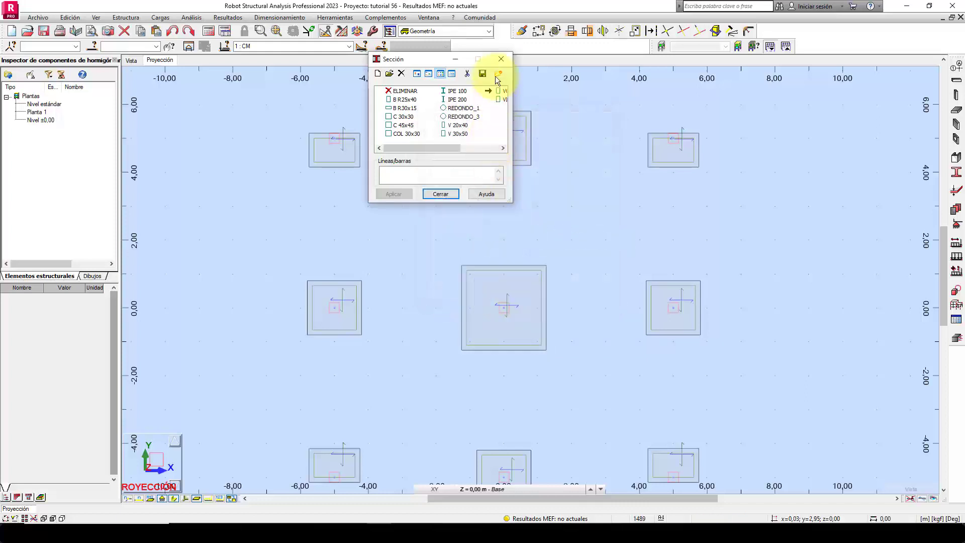
{"action": "left_click", "coordinate": [502, 59]}
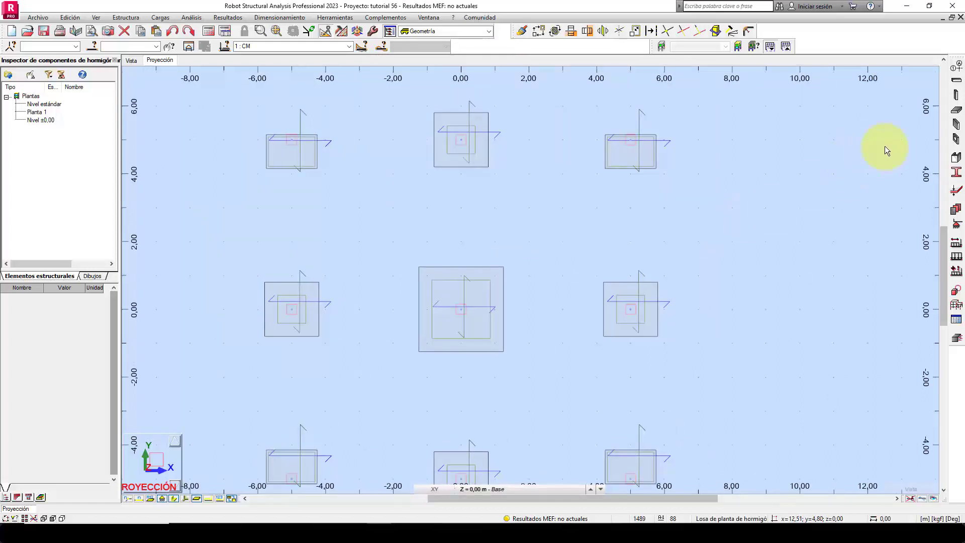
Set up a new beam as Viga de hormigón armado with section VC_30x50 and the Arrastrar option enabled.
{"action": "left_click", "coordinate": [955, 84]}
{"action": "left_click", "coordinate": [879, 119]}
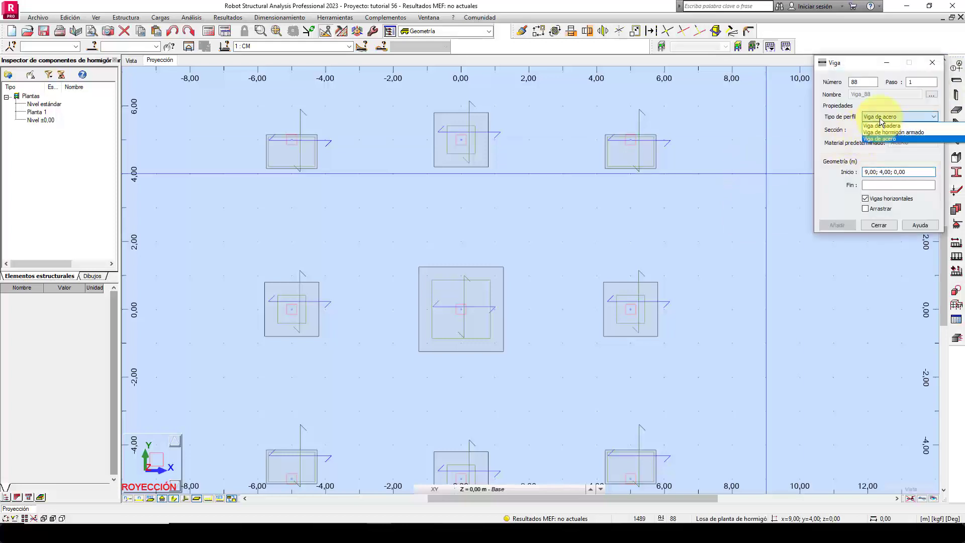
{"action": "left_click", "coordinate": [884, 132]}
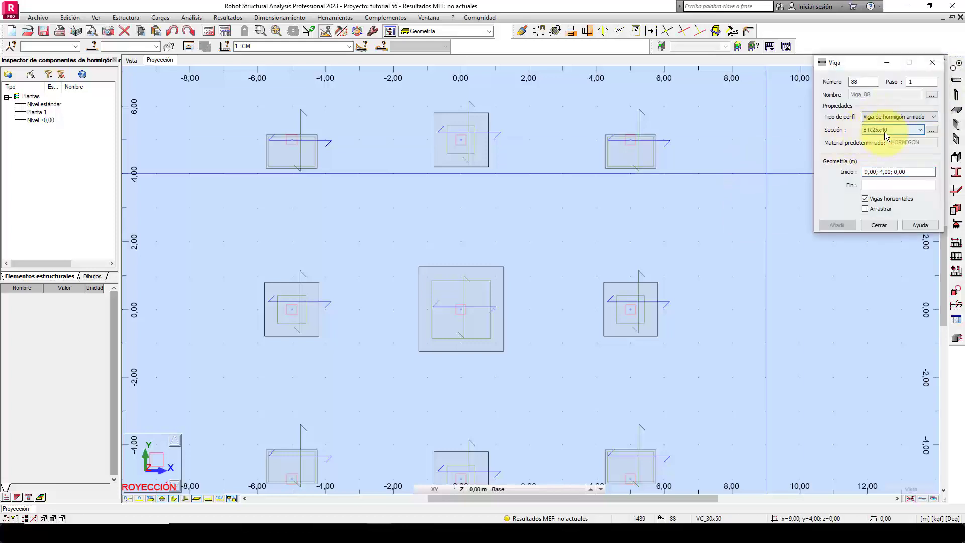
{"action": "left_click", "coordinate": [885, 132]}
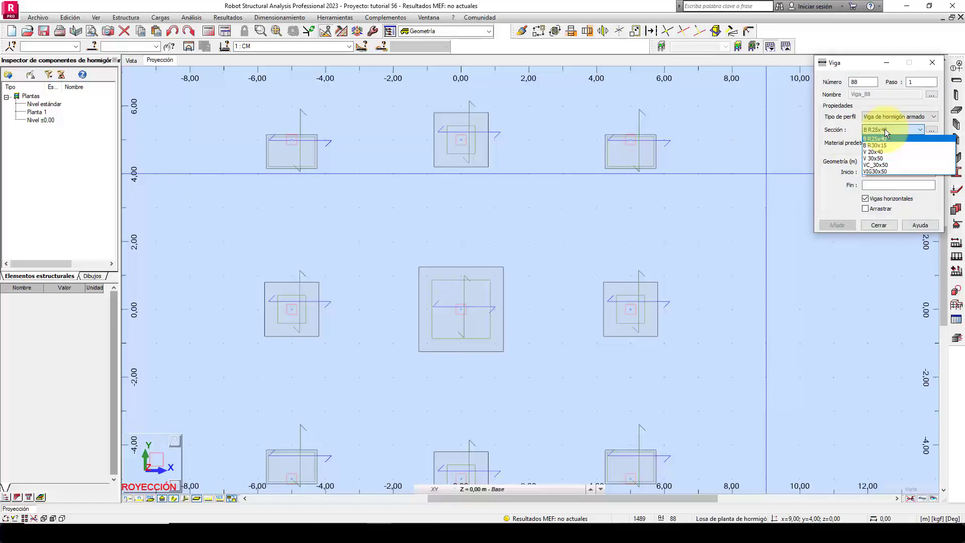
{"action": "left_click", "coordinate": [877, 165]}
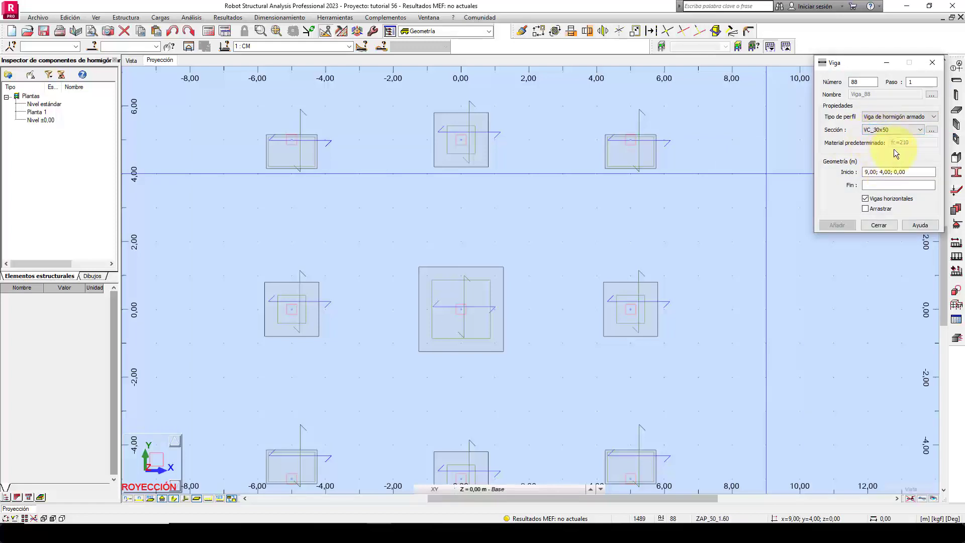
{"action": "left_click", "coordinate": [881, 209]}
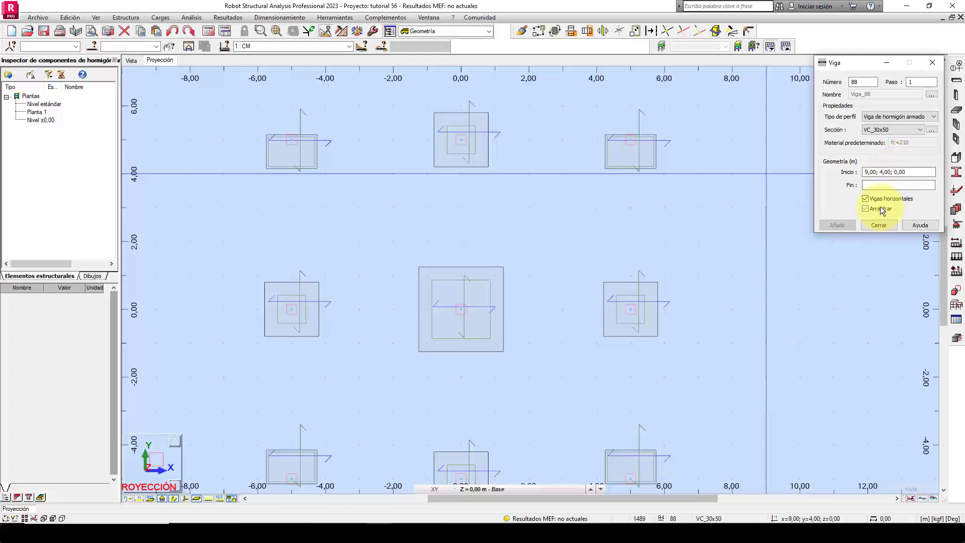
Draw chained VC_30x50 beams between column centres from (-5; 5) through (0; 5), (5; 5) and (5; 0) to (5; -5).
{"action": "left_click", "coordinate": [294, 142]}
{"action": "left_click", "coordinate": [460, 140]}
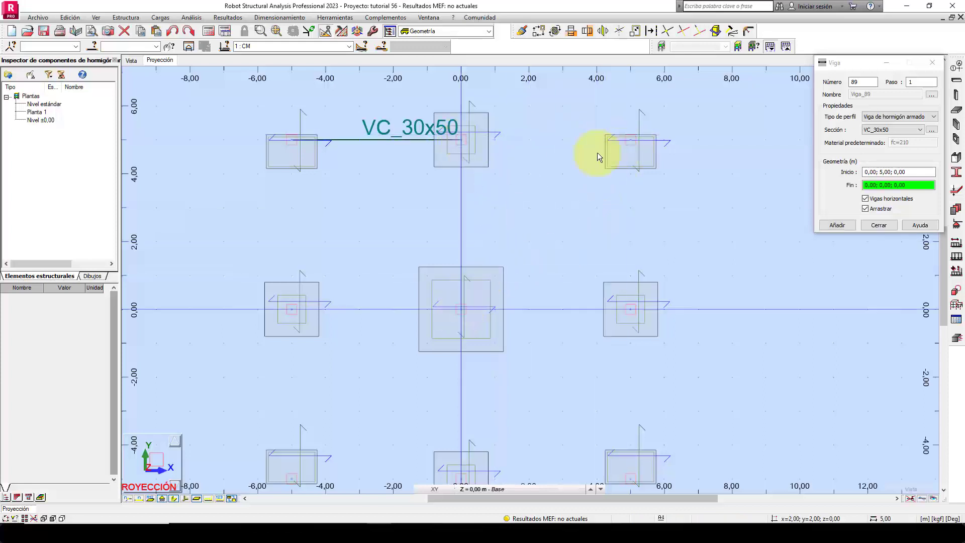
{"action": "left_click", "coordinate": [630, 140]}
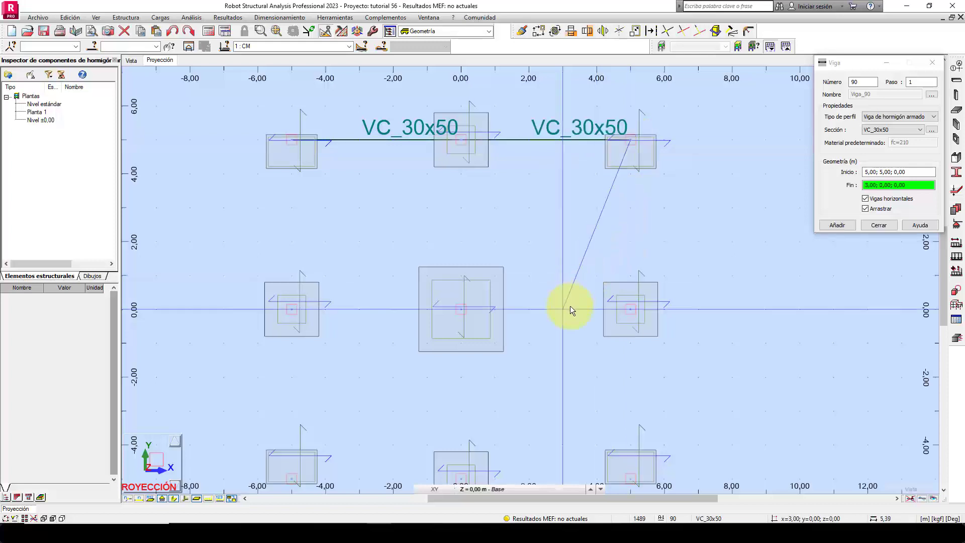
{"action": "left_click", "coordinate": [630, 309]}
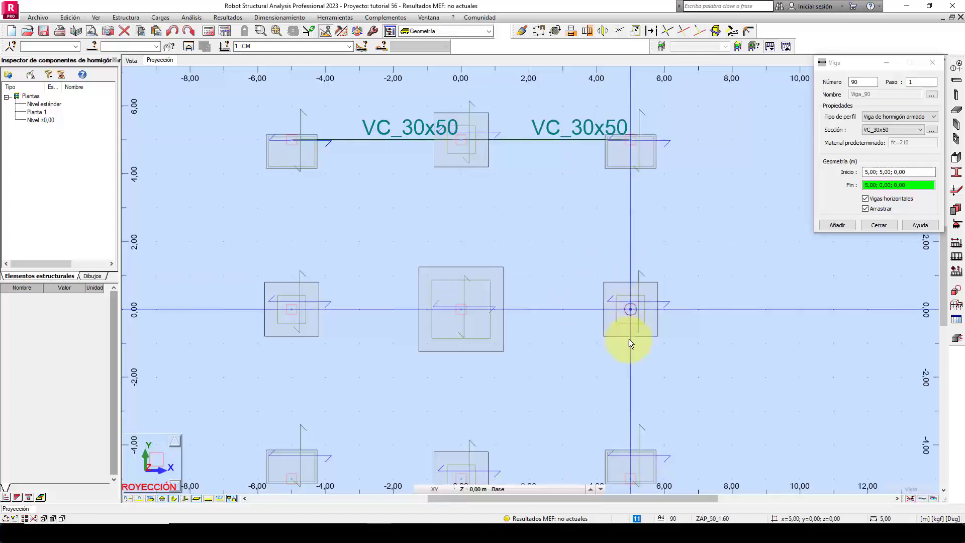
{"action": "middle_click_drag", "start_coordinate": [630, 431], "coordinate": [638, 345]}
{"action": "left_click", "coordinate": [638, 393]}
Close the perimeter with chained VC_30x50 beams from (5; -5) through (0; -5), (-5; -5) and (-5; 0) to (-5; 5).
{"action": "left_click", "coordinate": [468, 393]}
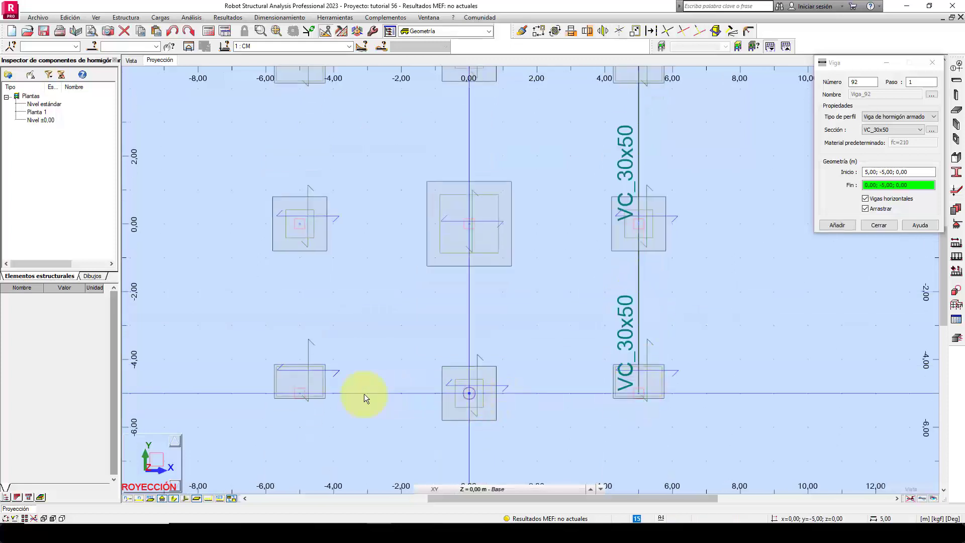
{"action": "left_click", "coordinate": [300, 393]}
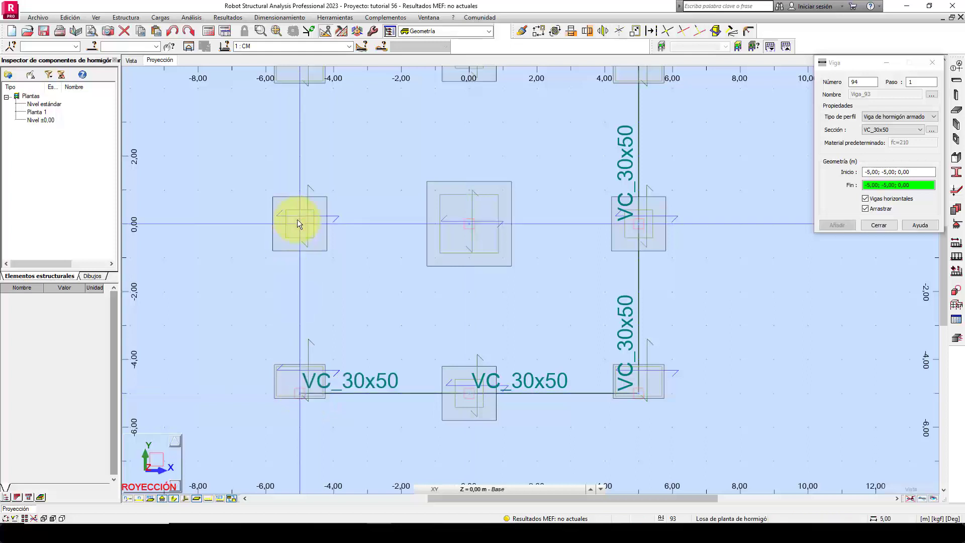
{"action": "left_click", "coordinate": [300, 223]}
{"action": "middle_click_drag", "start_coordinate": [307, 144], "coordinate": [308, 233]}
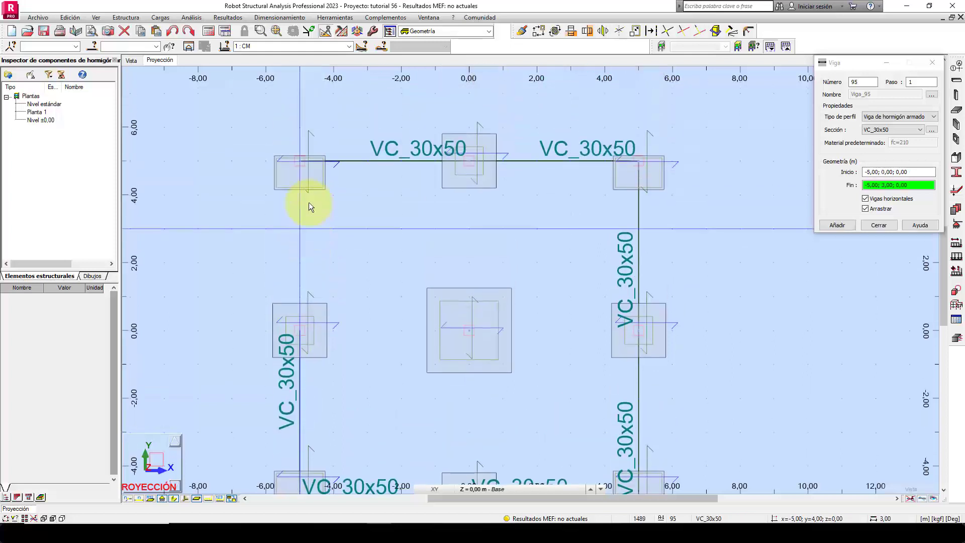
{"action": "left_click", "coordinate": [300, 162]}
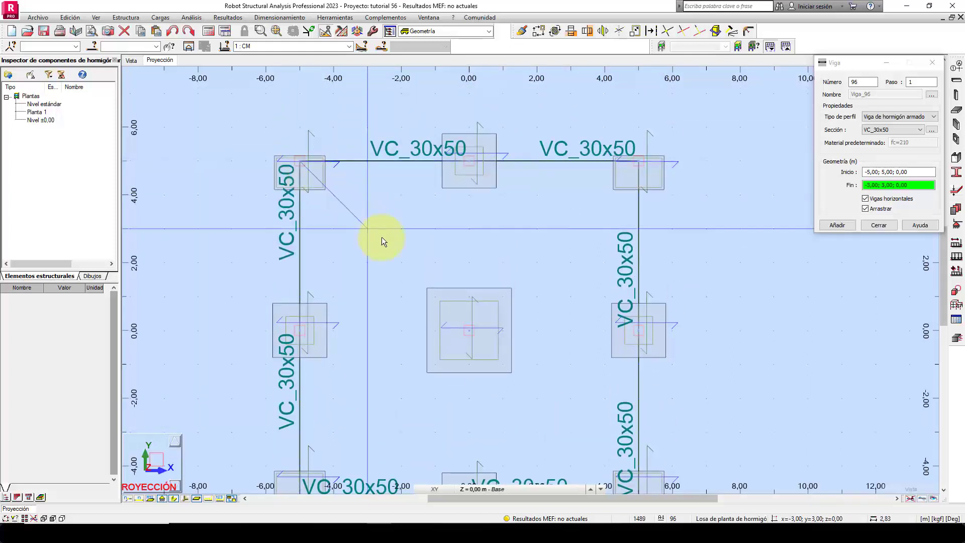
Draw chained VC_30x50 beams along the central column line from (0; 5) through (0; 0) to (0; -5).
{"action": "key", "text": "Escape"}
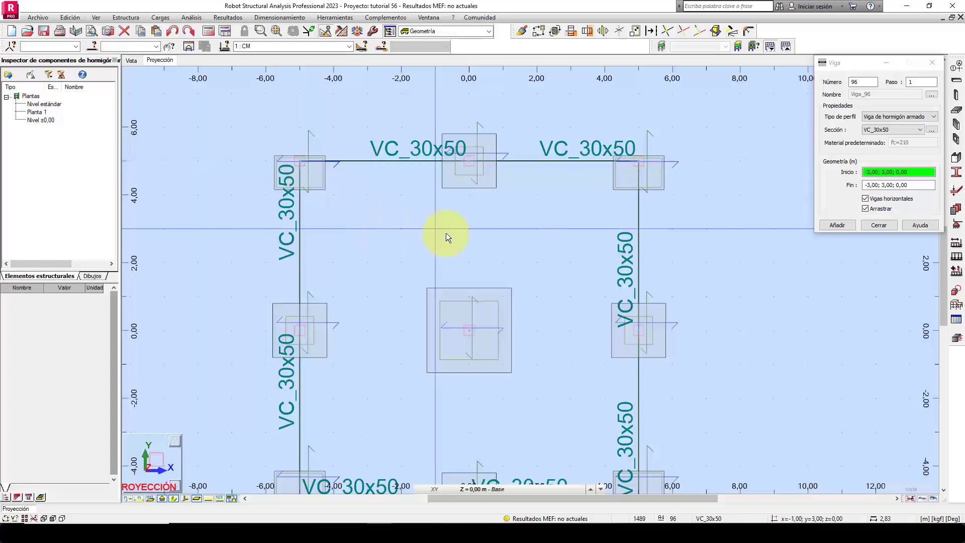
{"action": "left_click", "coordinate": [469, 161]}
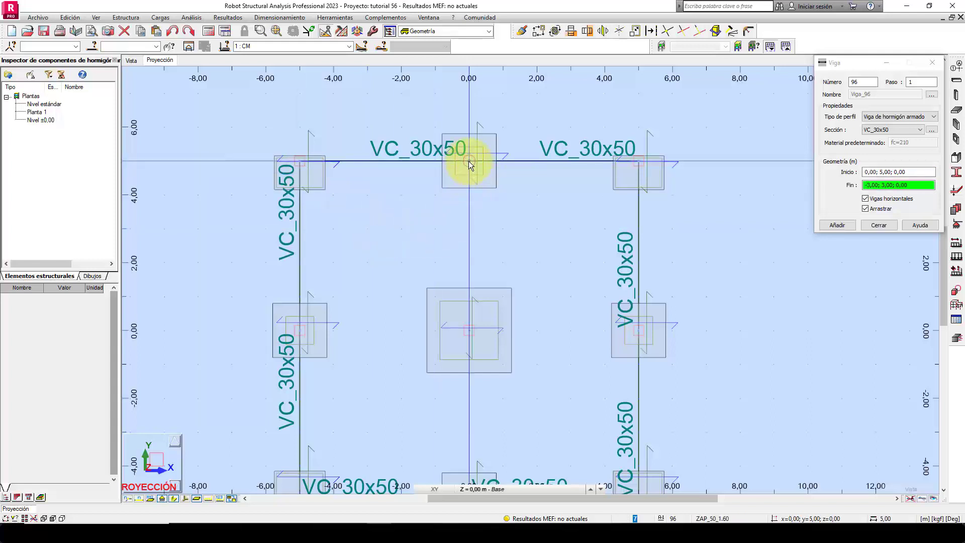
{"action": "left_click", "coordinate": [469, 331]}
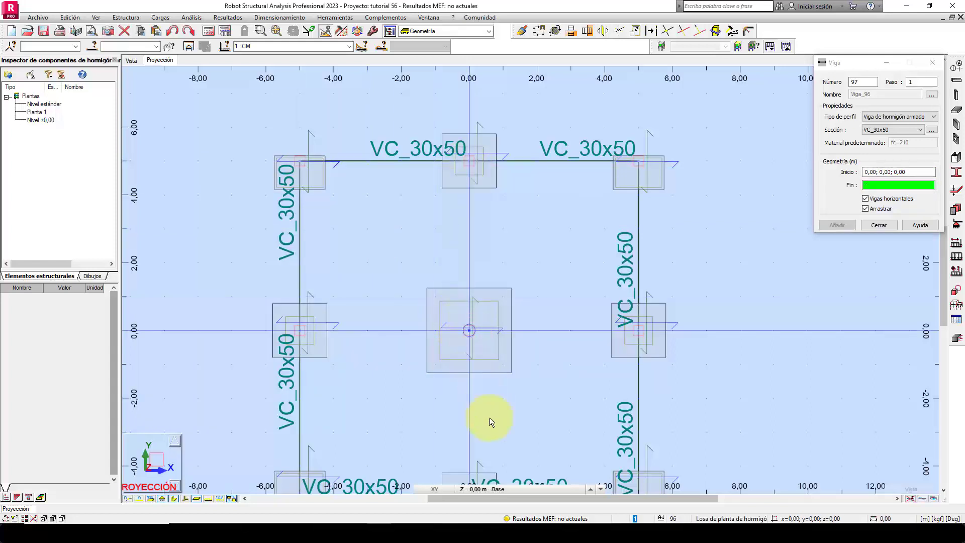
{"action": "middle_click_drag", "start_coordinate": [490, 406], "coordinate": [495, 305]}
{"action": "left_click", "coordinate": [476, 398]}
{"action": "key", "text": "Escape"}
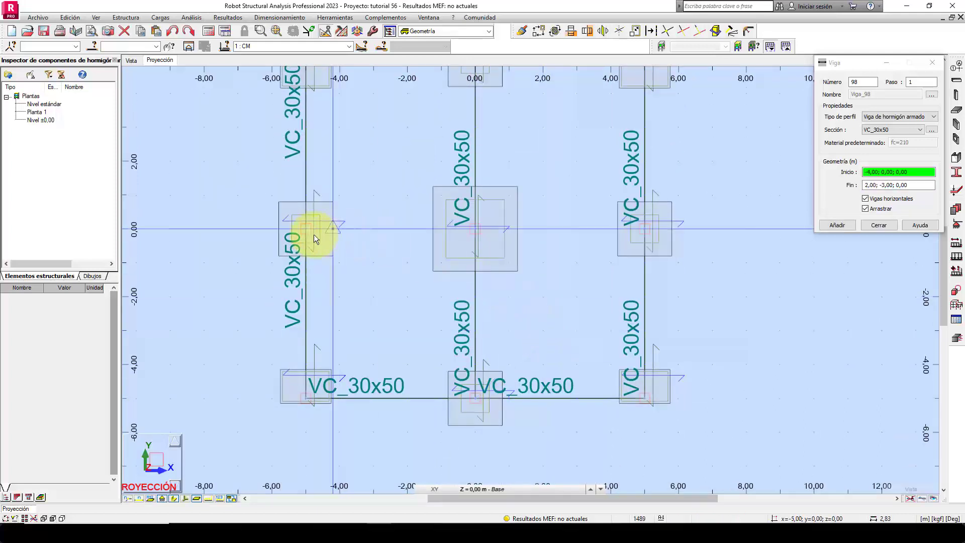
Draw chained VC_30x50 beams from (-5; 0) through (0; 0) to (5; 0) and close the beam definition.
{"action": "left_click", "coordinate": [305, 228]}
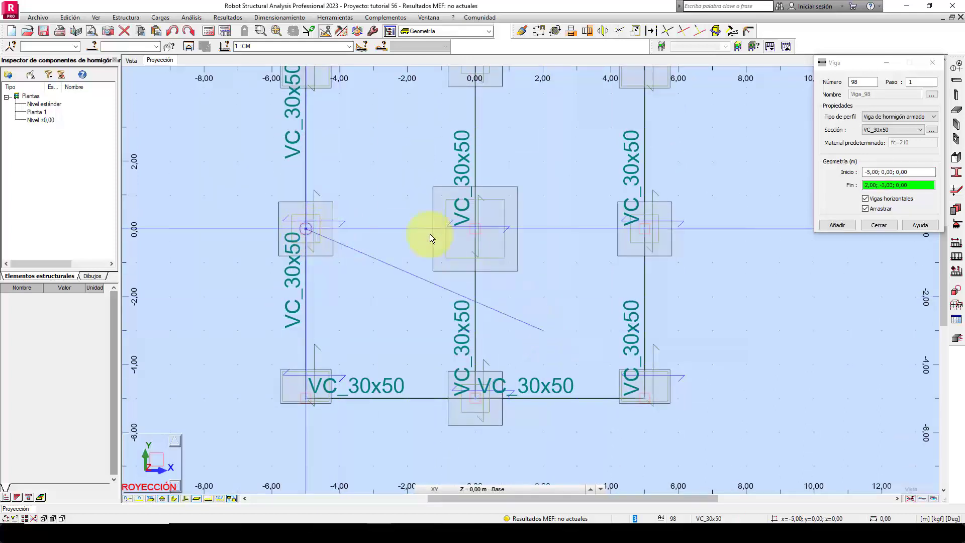
{"action": "left_click", "coordinate": [475, 229]}
{"action": "left_click", "coordinate": [647, 234]}
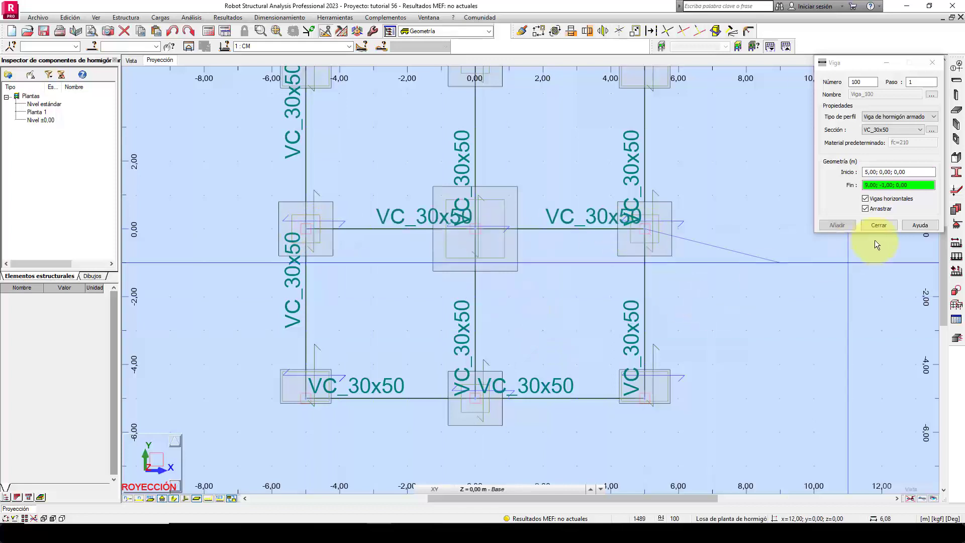
{"action": "left_click", "coordinate": [878, 225]}
Switch to the 3D structure view and display the section shapes of all bars.
{"action": "middle_click_drag", "start_coordinate": [753, 300], "coordinate": [748, 370]}
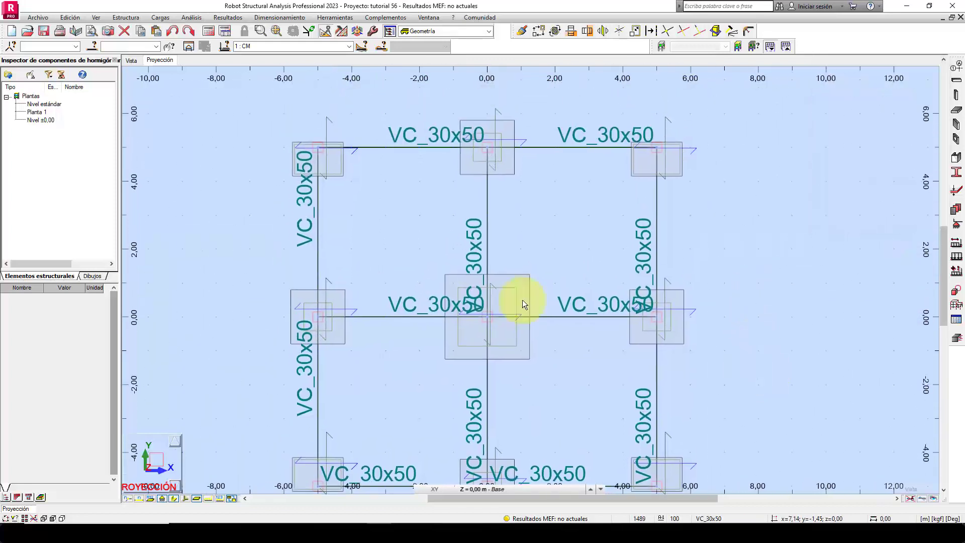
{"action": "left_click", "coordinate": [129, 61]}
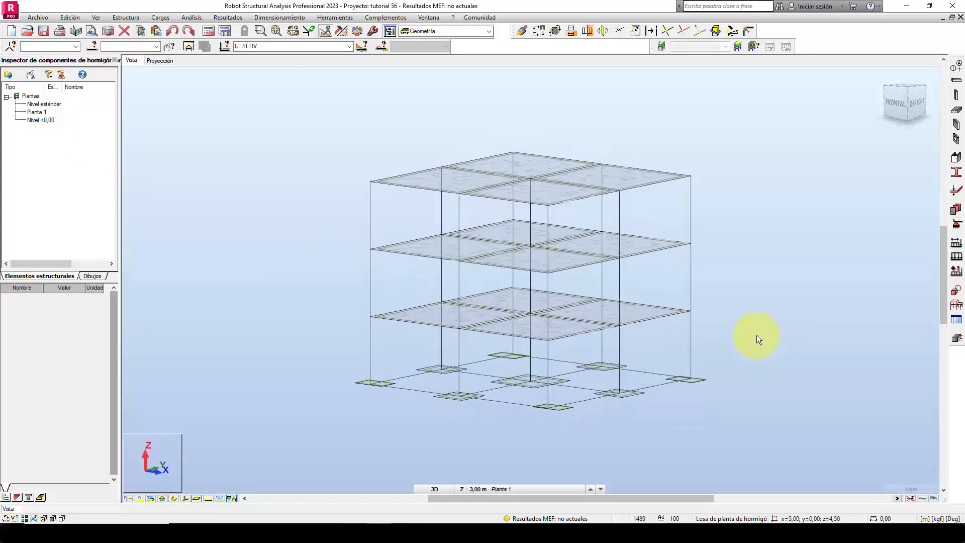
{"action": "left_click", "coordinate": [231, 498]}
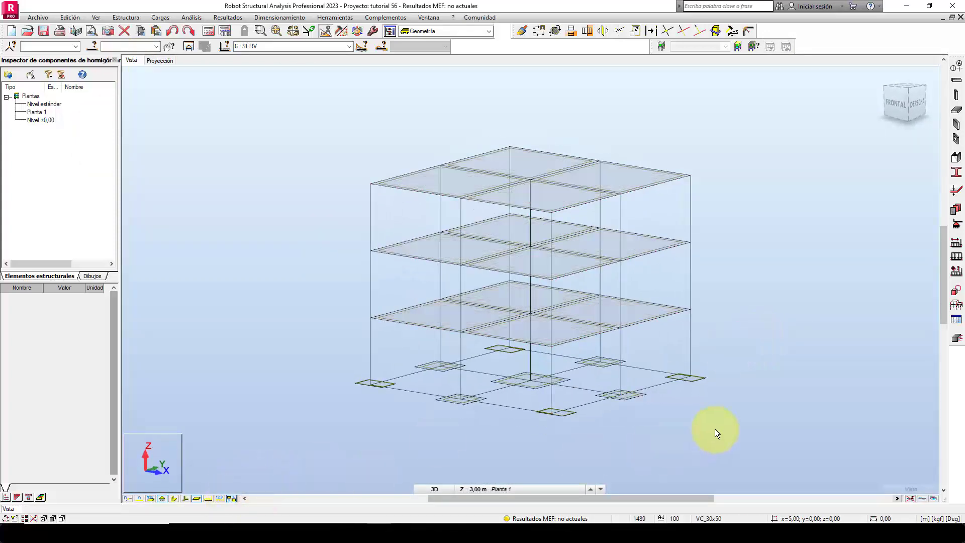
{"action": "scroll", "coordinate": [575, 416], "scroll_direction": "up", "scroll_amount": 5}
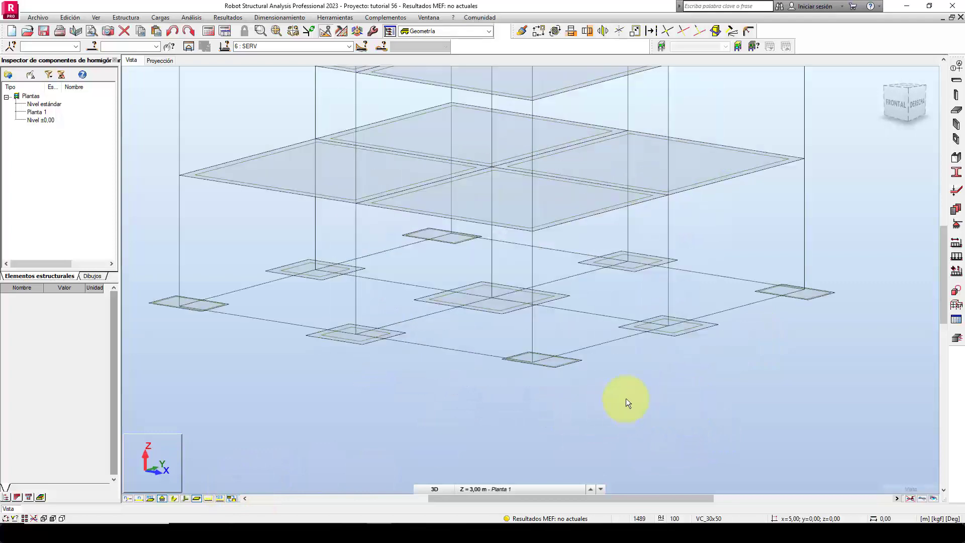
{"action": "mouse_move", "coordinate": [630, 405]}
{"action": "middle_mouse_down", "text": "shift"}
{"action": "mouse_move", "coordinate": [662, 405]}
{"action": "mouse_move", "coordinate": [629, 407]}
{"action": "middle_mouse_up", "text": "shift"}
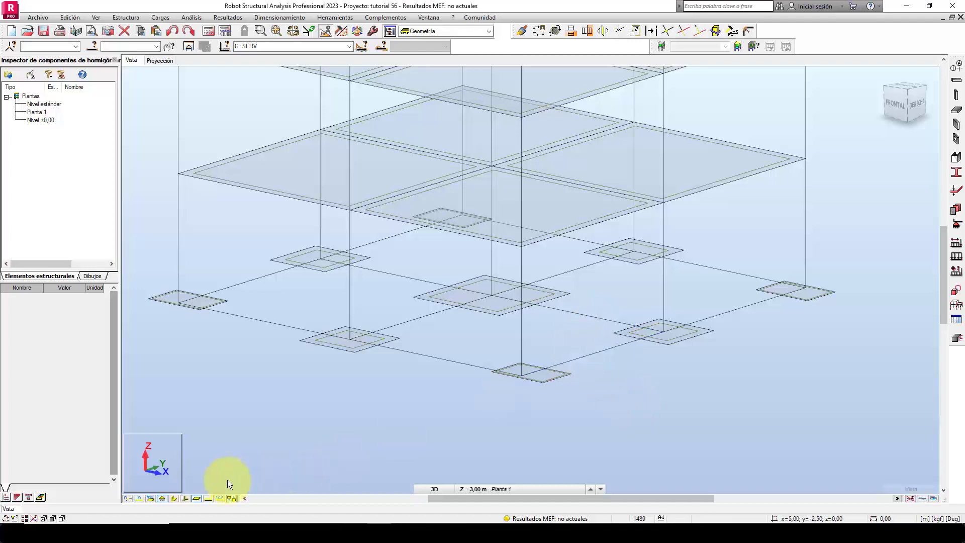
{"action": "left_click", "coordinate": [173, 498]}
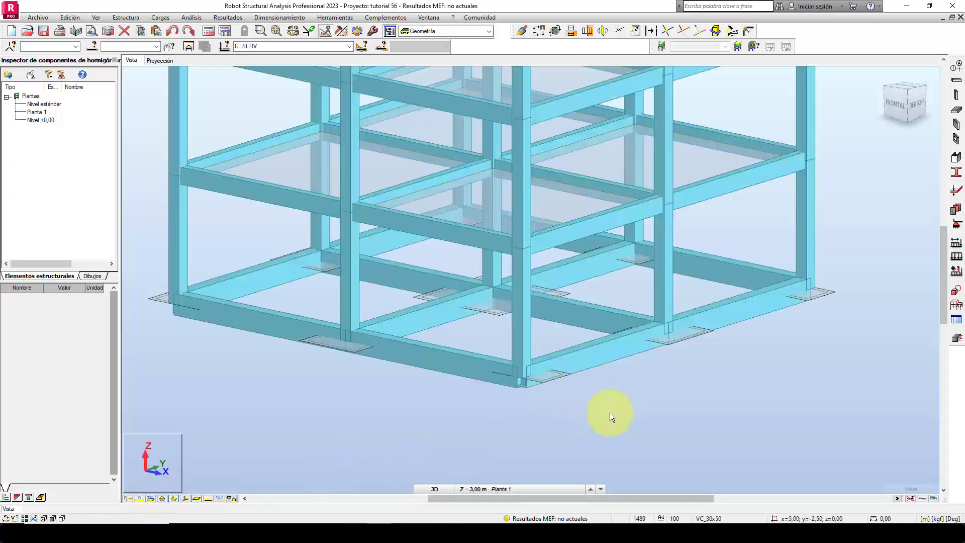
{"action": "scroll", "coordinate": [631, 391], "scroll_direction": "down", "scroll_amount": 1}
{"action": "middle_click_drag", "start_coordinate": [607, 398], "coordinate": [627, 390]}
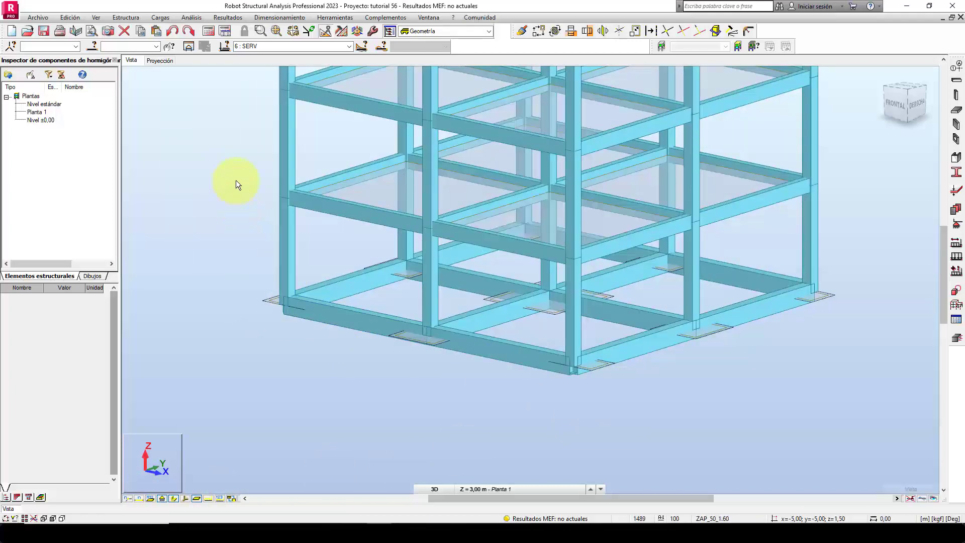
Enable the panel thickness attribute (Espesor de paneles) under Paneles / EF and accept the display settings.
{"action": "key", "text": "ctrl+d"}
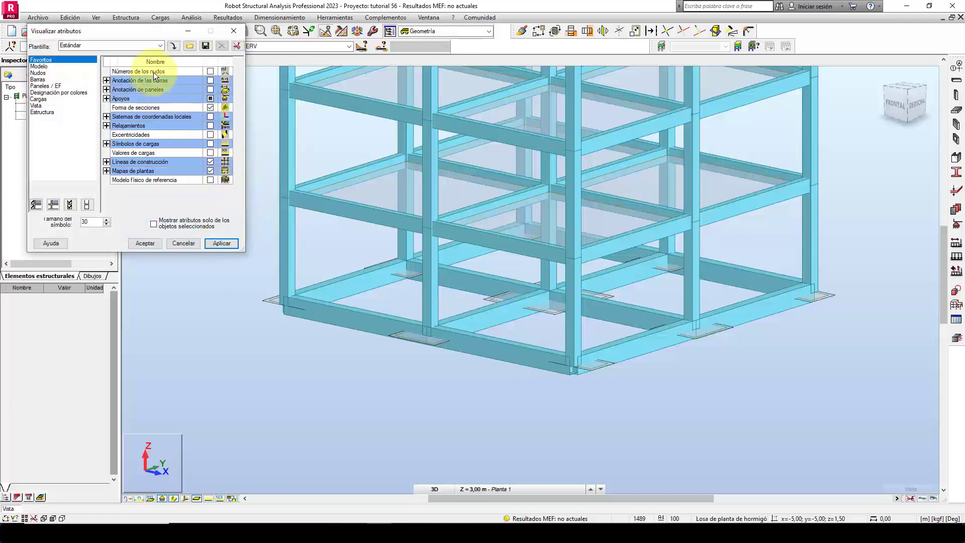
{"action": "left_click_drag", "start_coordinate": [153, 34], "coordinate": [224, 101]}
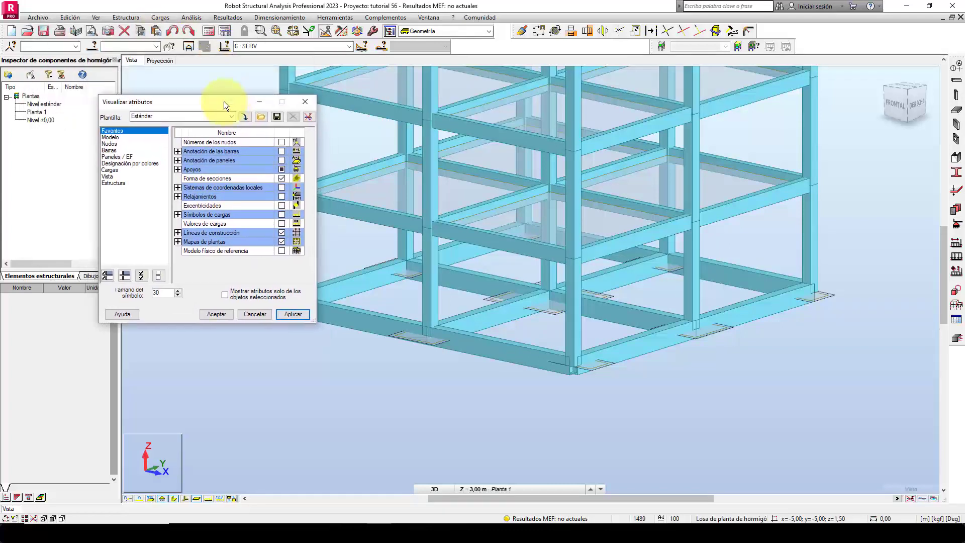
{"action": "left_click", "coordinate": [121, 155]}
{"action": "left_click", "coordinate": [281, 169]}
{"action": "left_click", "coordinate": [293, 314]}
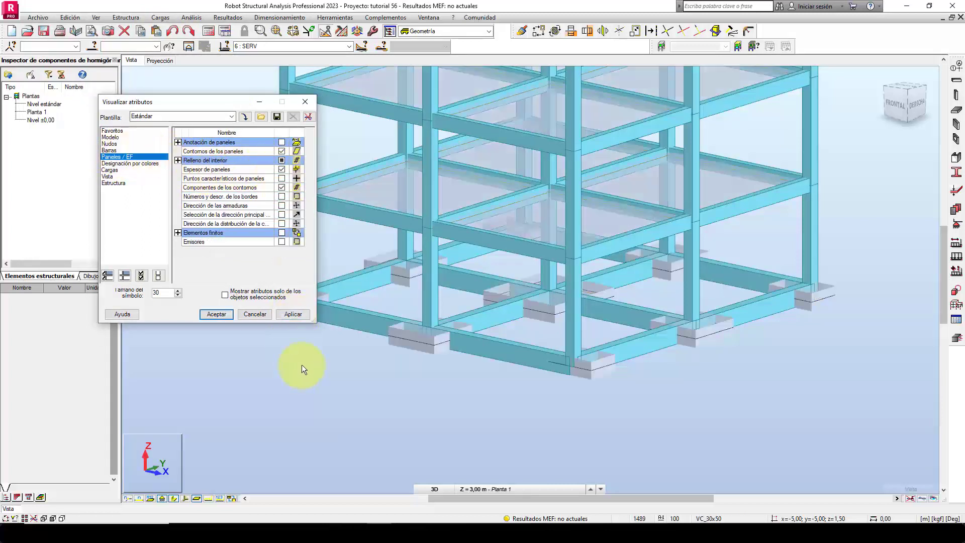
{"action": "left_click", "coordinate": [212, 314]}
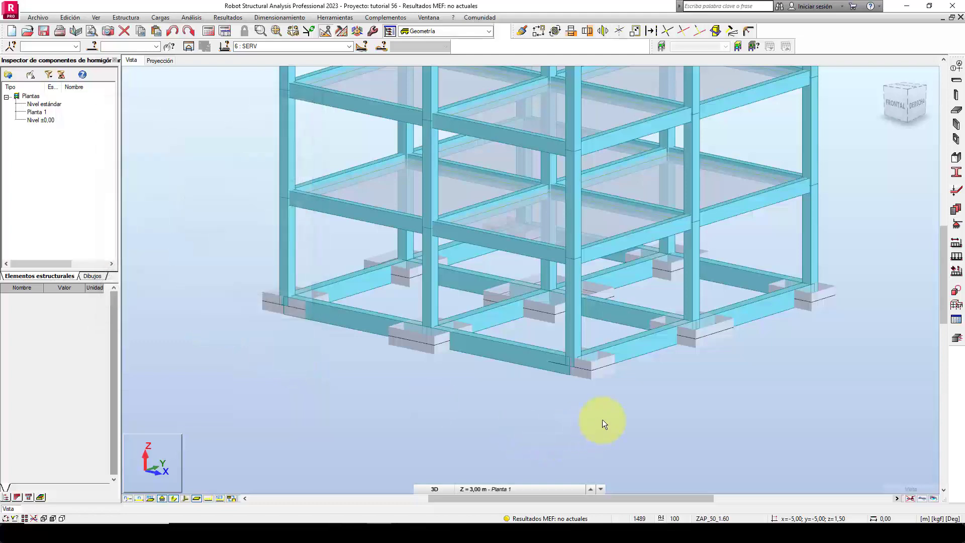
Examine how the foundation beams meet the footings at the corner, mid-side and central columns.
{"action": "mouse_move", "coordinate": [606, 420]}
{"action": "middle_mouse_down", "text": "shift"}
{"action": "mouse_move", "coordinate": [569, 428]}
{"action": "mouse_move", "coordinate": [593, 426]}
{"action": "middle_mouse_up", "text": "shift"}
{"action": "scroll", "coordinate": [777, 374], "scroll_direction": "up", "scroll_amount": 3}
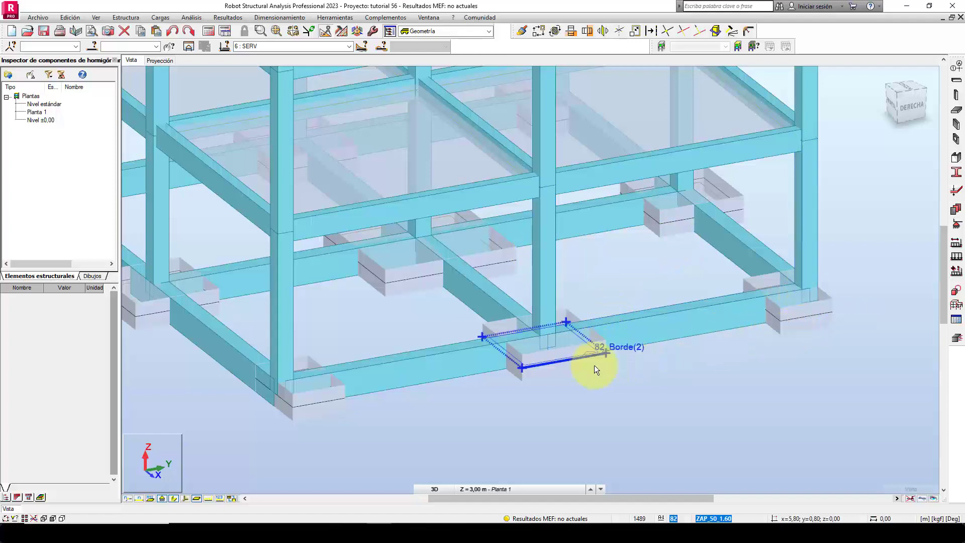
{"action": "middle_click_drag", "start_coordinate": [607, 388], "coordinate": [620, 389], "text": "shift"}
{"action": "scroll", "coordinate": [642, 404], "scroll_direction": "down", "scroll_amount": 2}
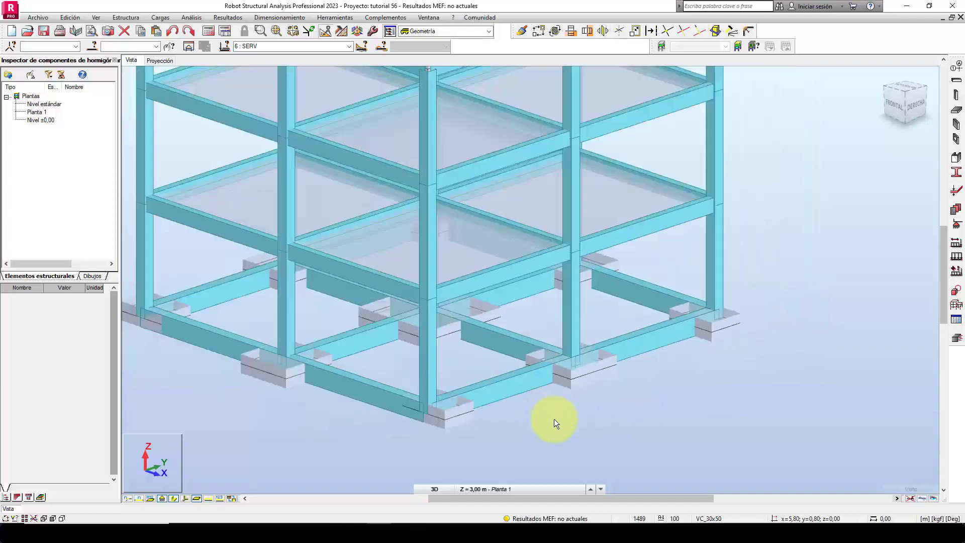
{"action": "middle_click_drag", "start_coordinate": [554, 418], "coordinate": [679, 415]}
{"action": "scroll", "coordinate": [661, 413], "scroll_direction": "up", "scroll_amount": 1}
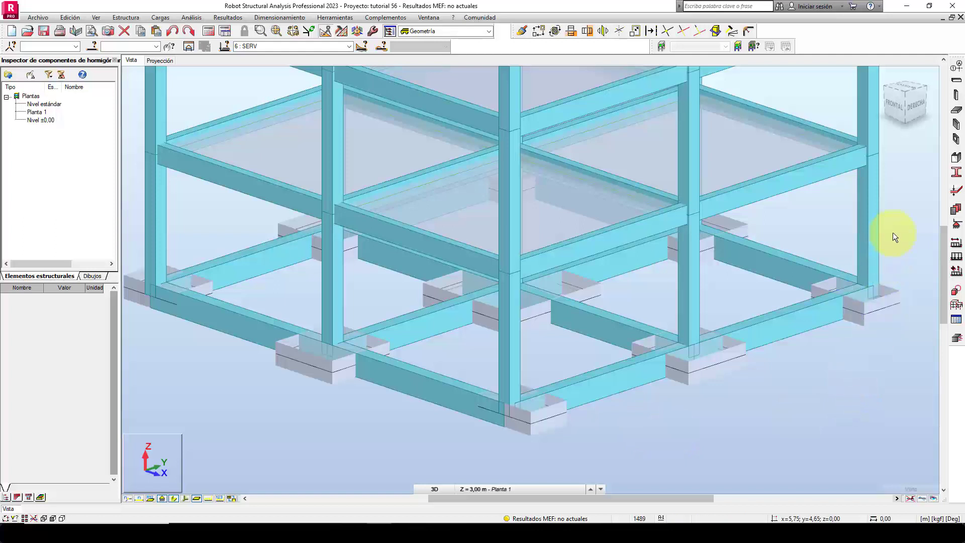
Create a new elastic-soil definition for bars (Suelo elástico) and name it Suelo Tutorial.
{"action": "left_click", "coordinate": [955, 305]}
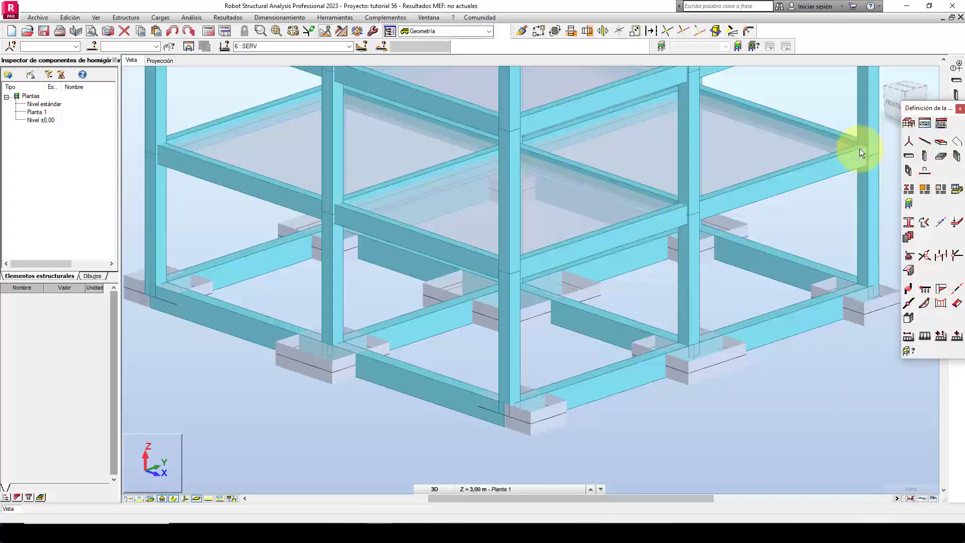
{"action": "left_click_drag", "start_coordinate": [929, 104], "coordinate": [859, 147]}
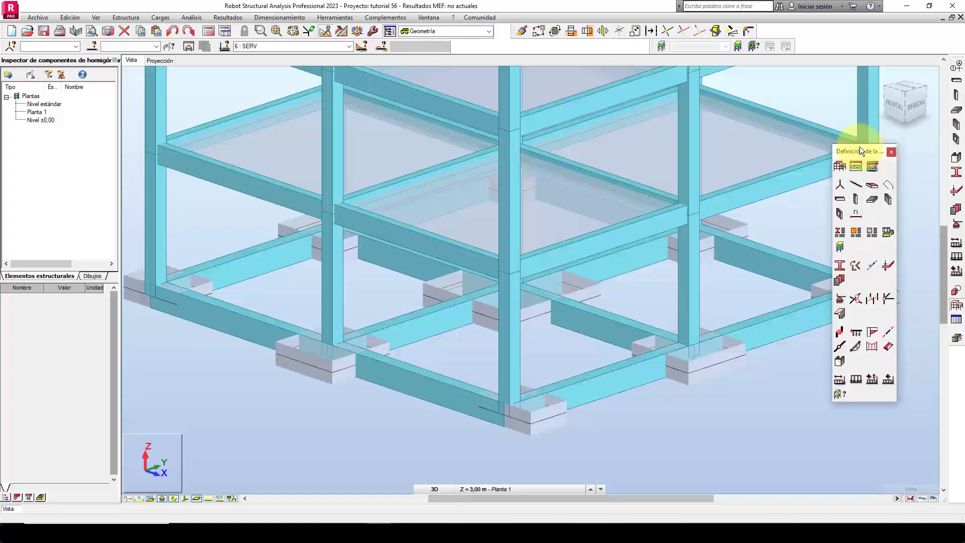
{"action": "left_click", "coordinate": [857, 335]}
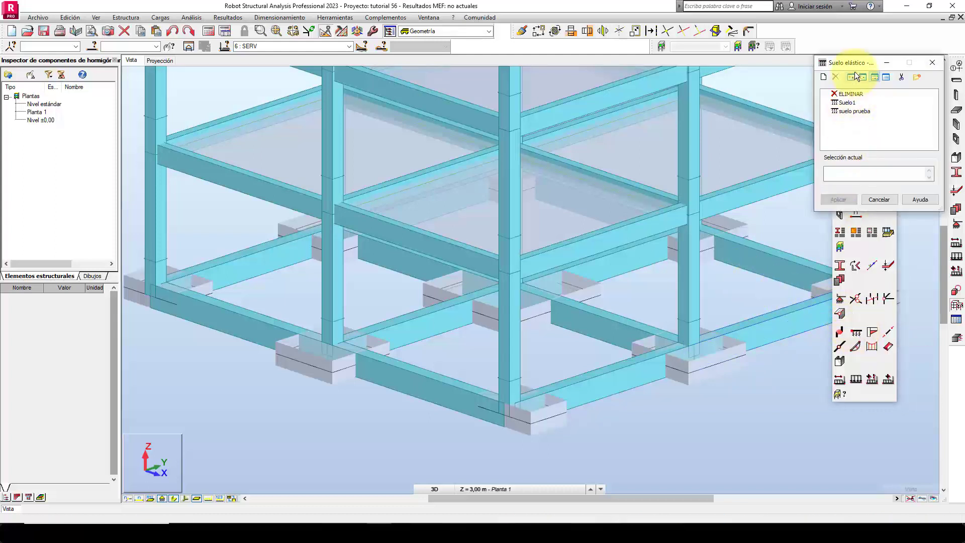
{"action": "left_click_drag", "start_coordinate": [857, 64], "coordinate": [763, 276]}
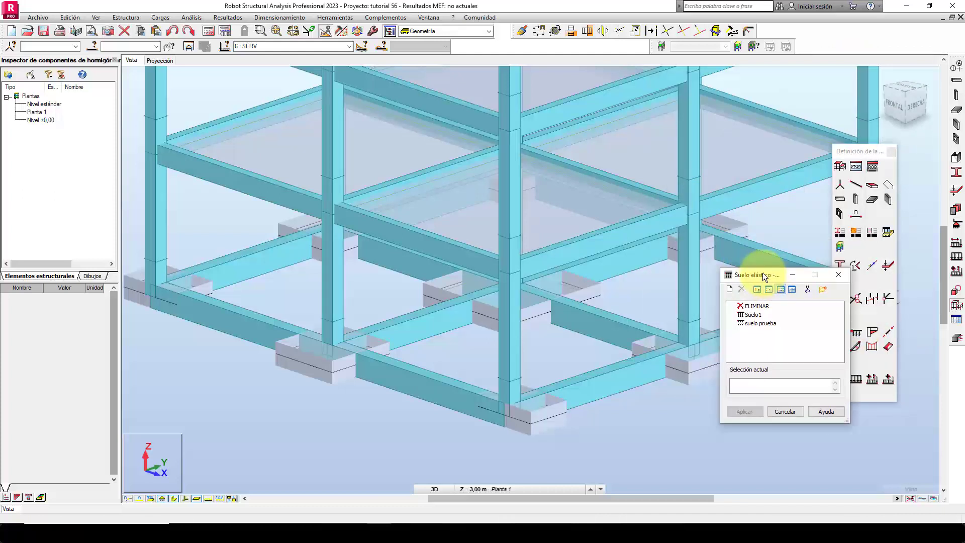
{"action": "left_click", "coordinate": [731, 288]}
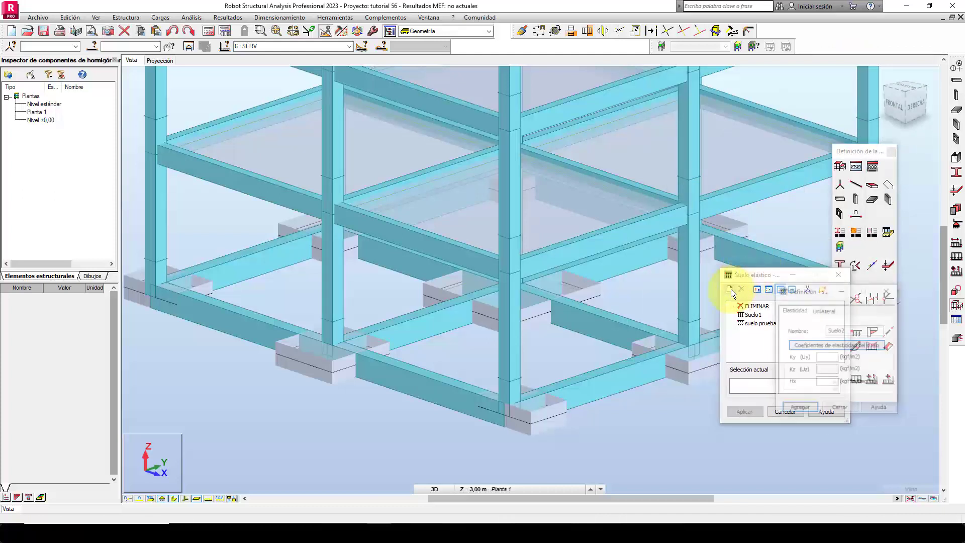
{"action": "left_click_drag", "start_coordinate": [800, 289], "coordinate": [652, 237]}
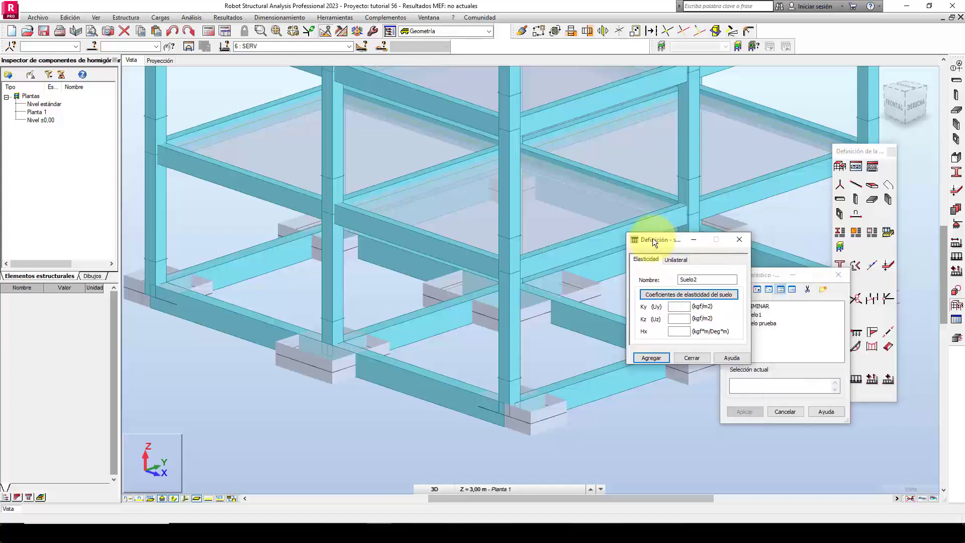
{"action": "double_click", "coordinate": [702, 279]}
{"action": "type", "text": "Suelo Tutorial"}
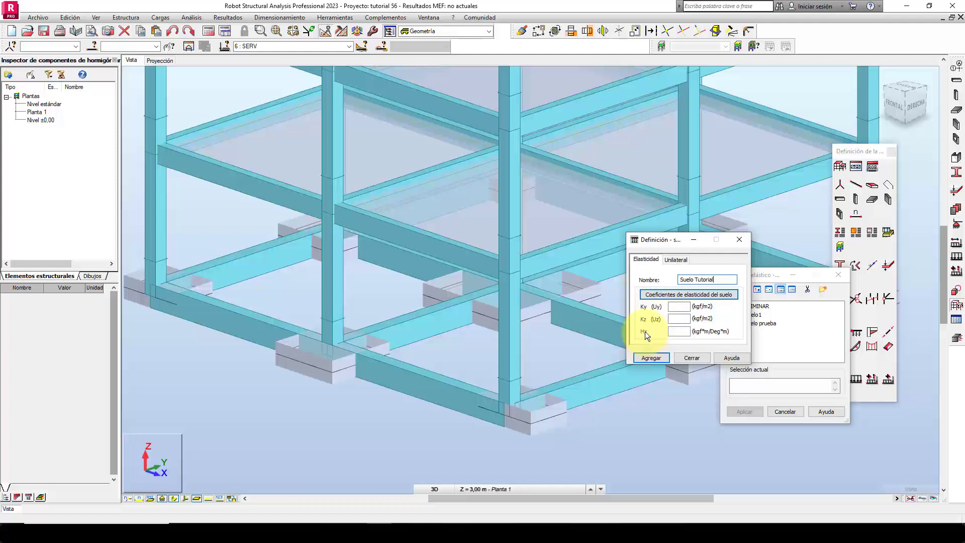
Switch to Excel and look up the foundation beam's kz coefficient on the BALASTO sheet.
{"action": "left_click", "coordinate": [679, 320]}
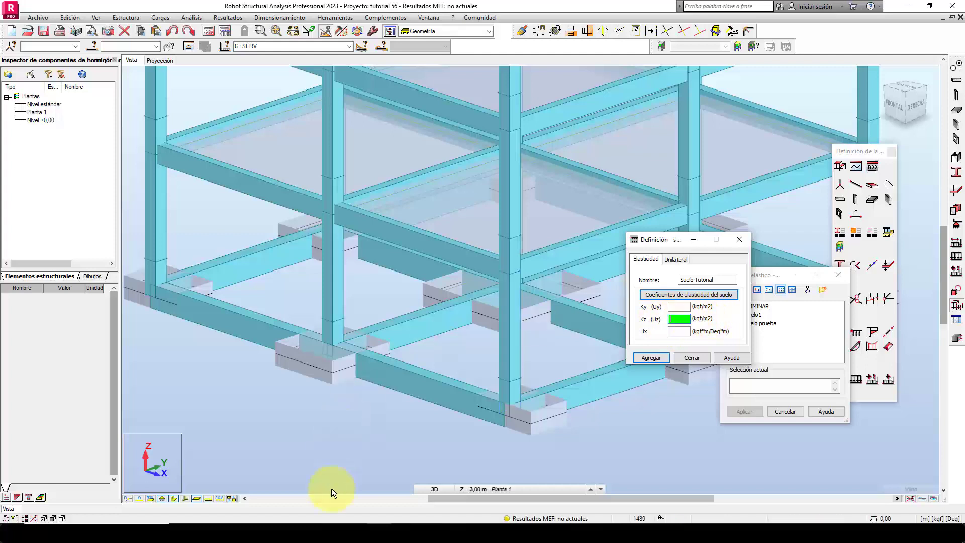
{"action": "left_click", "coordinate": [356, 532]}
{"action": "left_click", "coordinate": [241, 427]}
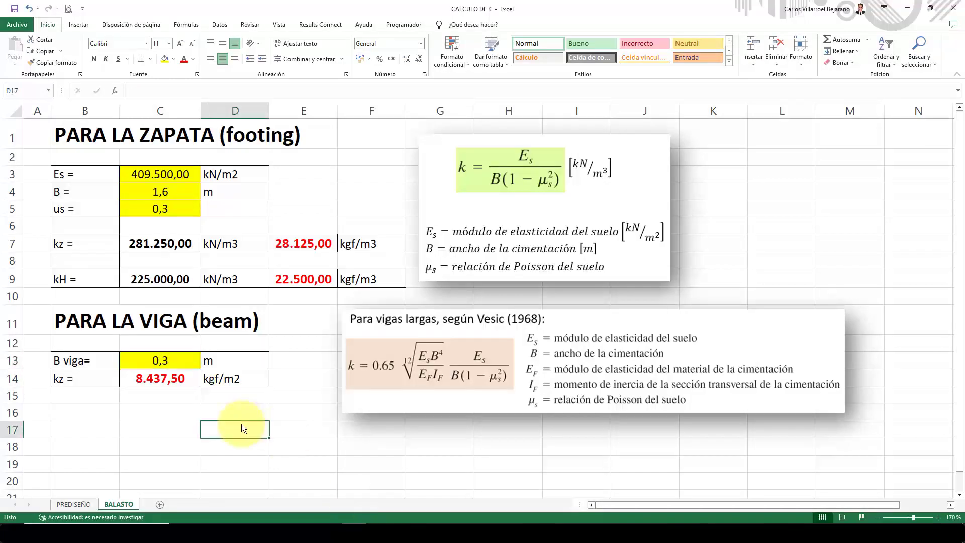
{"action": "left_click_drag", "start_coordinate": [64, 319], "coordinate": [274, 403]}
{"action": "left_click", "coordinate": [163, 411]}
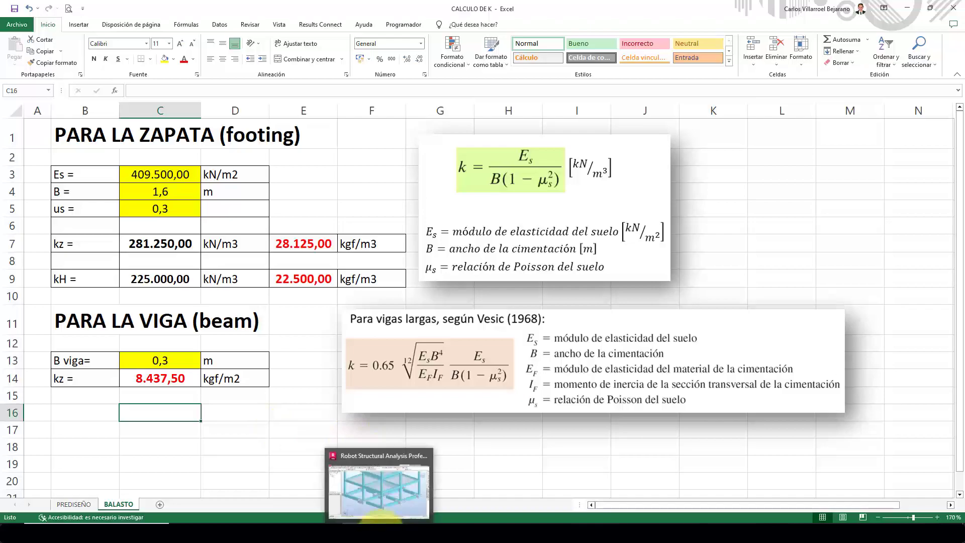
Return to Robot, set Kz (Uz) to 8437 kgf/m2, add Suelo Tutorial to the elastic-soil list and close its definition.
{"action": "left_click", "coordinate": [382, 531]}
{"action": "type", "text": "37"}
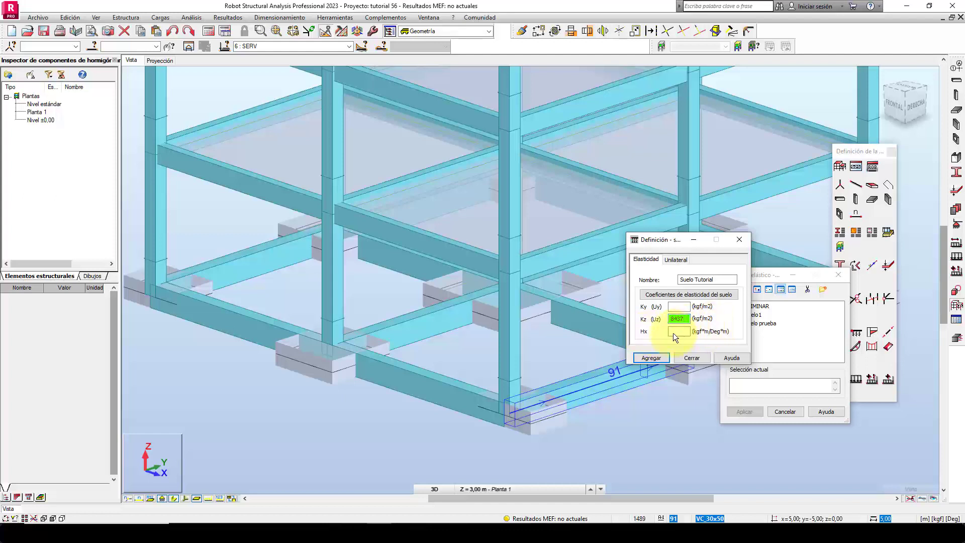
{"action": "left_click", "coordinate": [649, 357]}
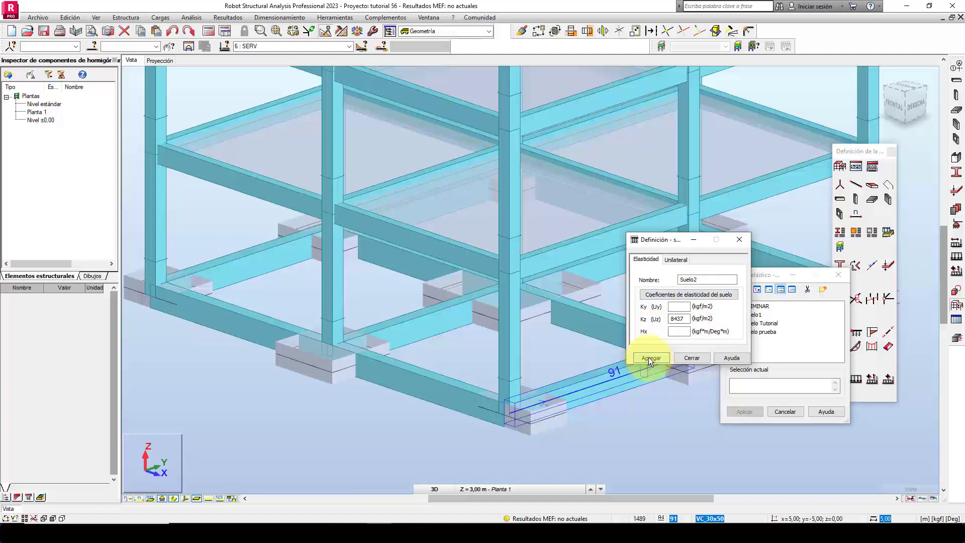
{"action": "left_click", "coordinate": [689, 360]}
Select one 30x50 foundation beam and extend the selection to all bars with the same section.
{"action": "middle_click_drag", "start_coordinate": [671, 421], "coordinate": [601, 401], "text": "shift"}
{"action": "scroll", "coordinate": [603, 397], "scroll_direction": "down", "scroll_amount": 1}
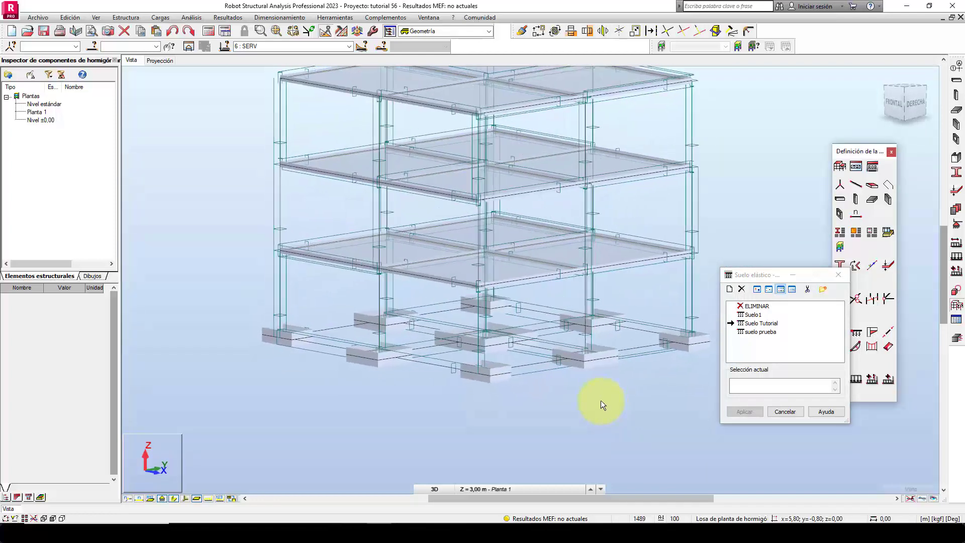
{"action": "scroll", "coordinate": [571, 405], "scroll_direction": "up", "scroll_amount": 1}
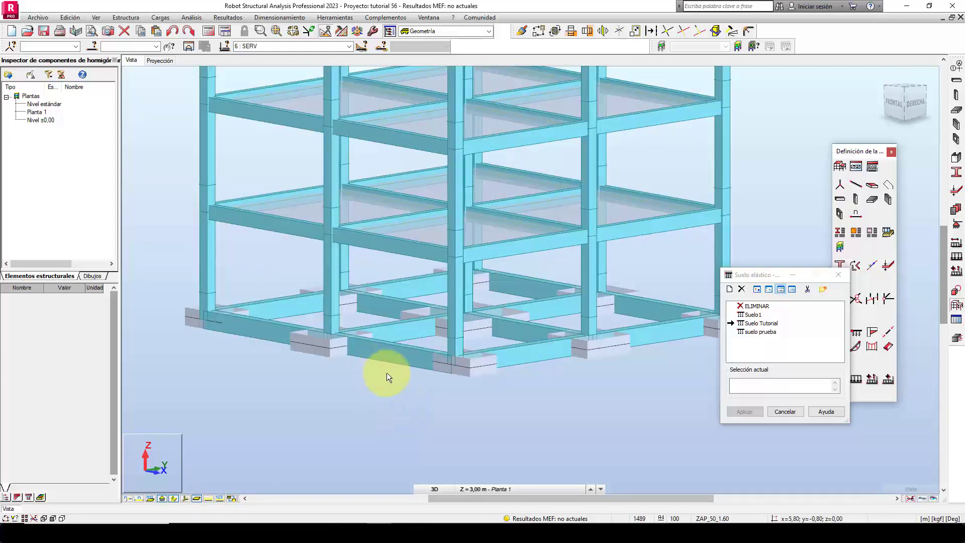
{"action": "right_click", "coordinate": [188, 224]}
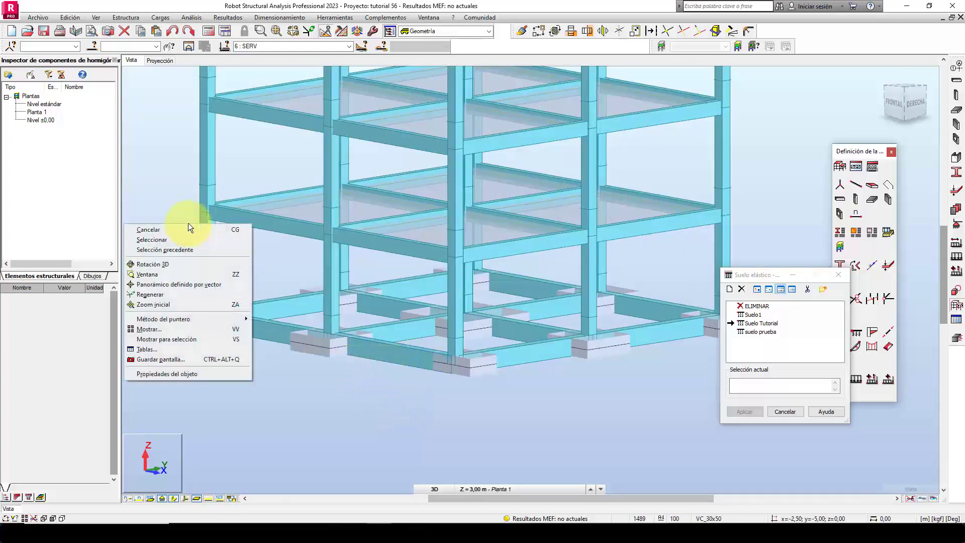
{"action": "left_click", "coordinate": [180, 240]}
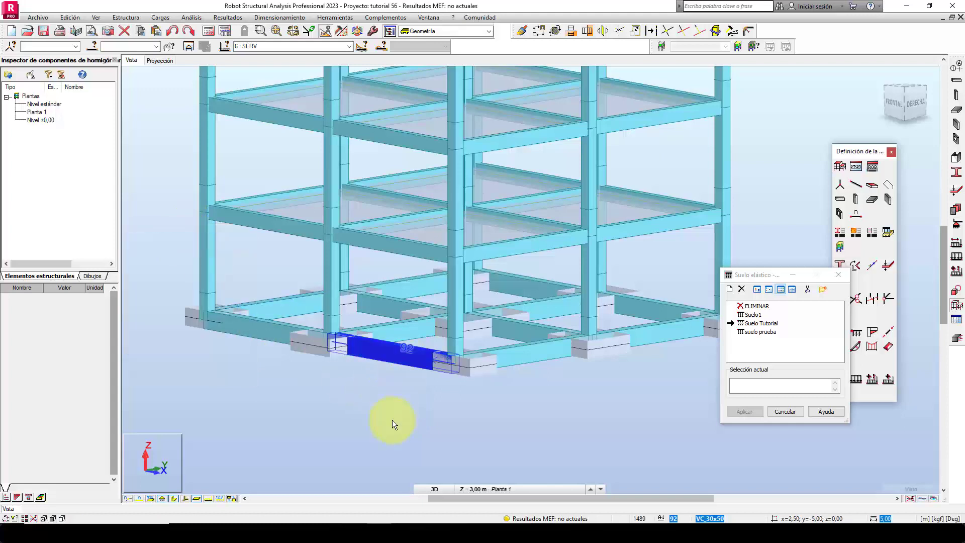
{"action": "right_click", "coordinate": [394, 351]}
{"action": "mouse_move", "coordinate": [442, 318]}
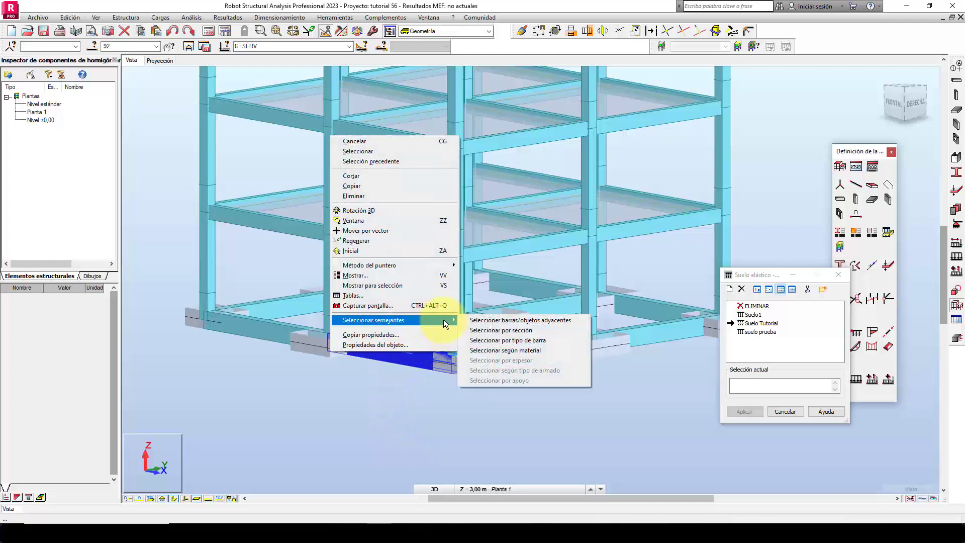
{"action": "left_click", "coordinate": [503, 329]}
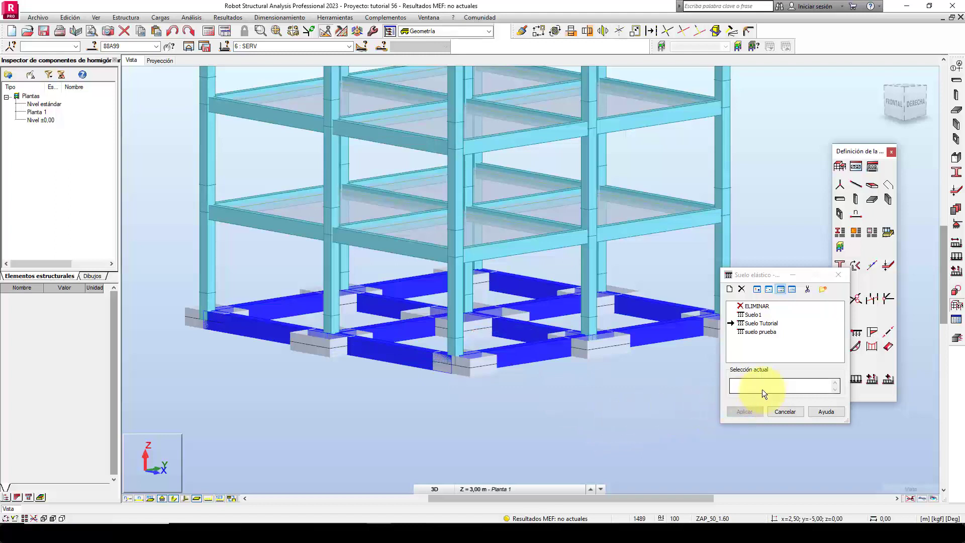
Assign the Suelo Tutorial elastic soil to the selected foundation beams (88A99) and close the elastic-soil definition.
{"action": "left_click", "coordinate": [780, 385]}
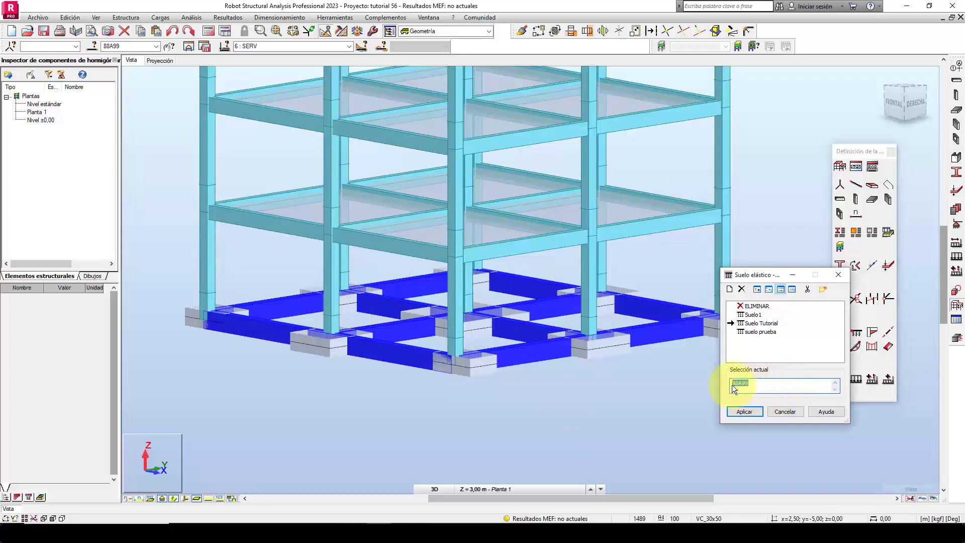
{"action": "left_click_drag", "start_coordinate": [754, 381], "coordinate": [732, 385]}
{"action": "left_click", "coordinate": [756, 324]}
{"action": "left_click", "coordinate": [756, 384]}
{"action": "left_click", "coordinate": [747, 412]}
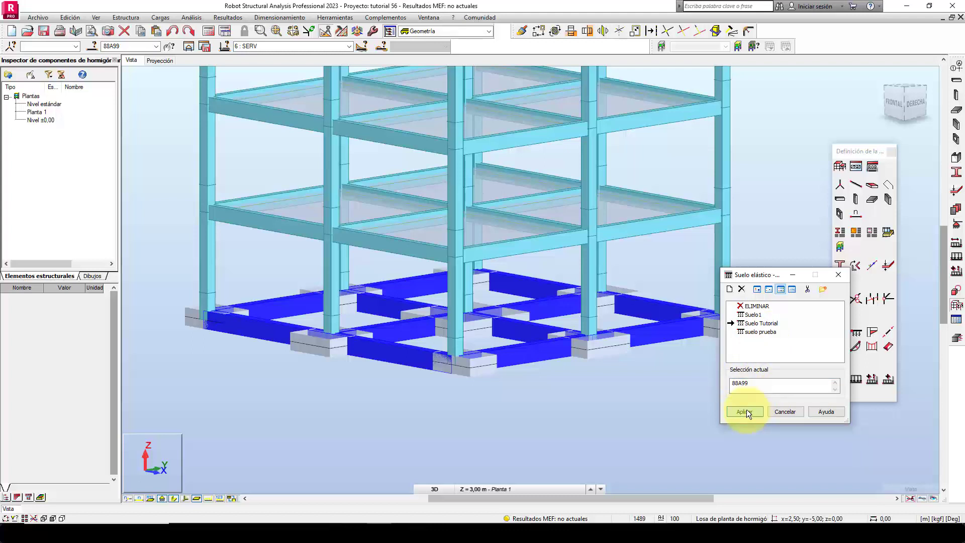
{"action": "left_click", "coordinate": [776, 411]}
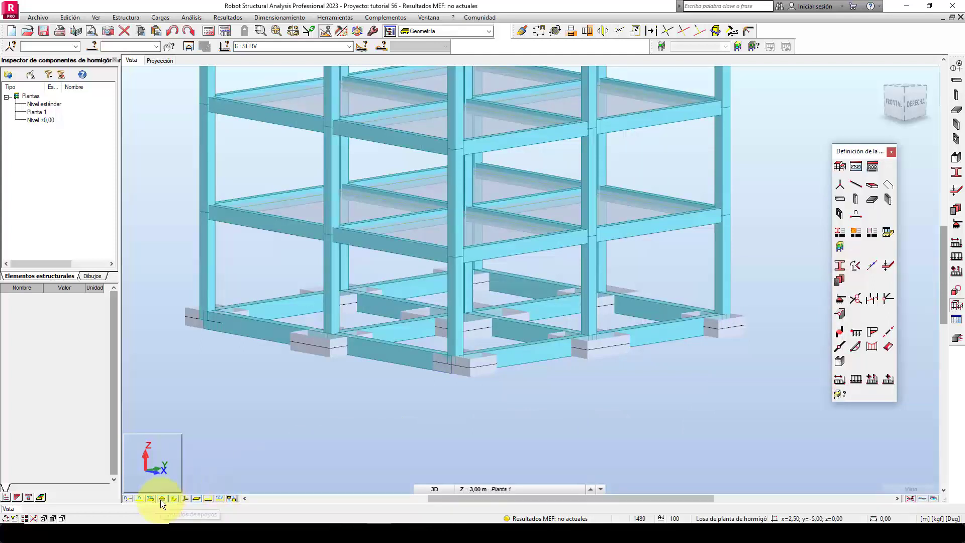
Hide the bars' section shapes and check the elastic-soil spring symbols along the foundation beams.
{"action": "left_click", "coordinate": [173, 499]}
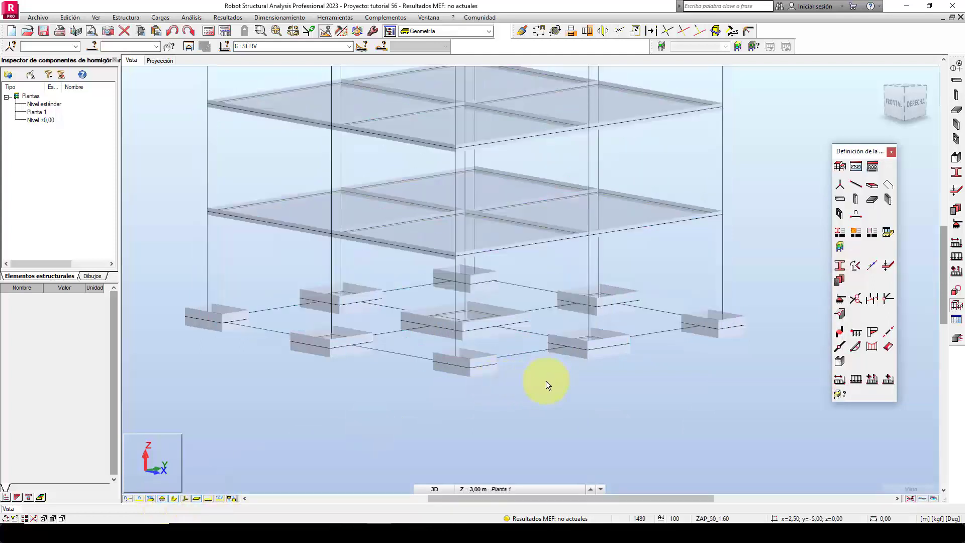
{"action": "left_click", "coordinate": [857, 332]}
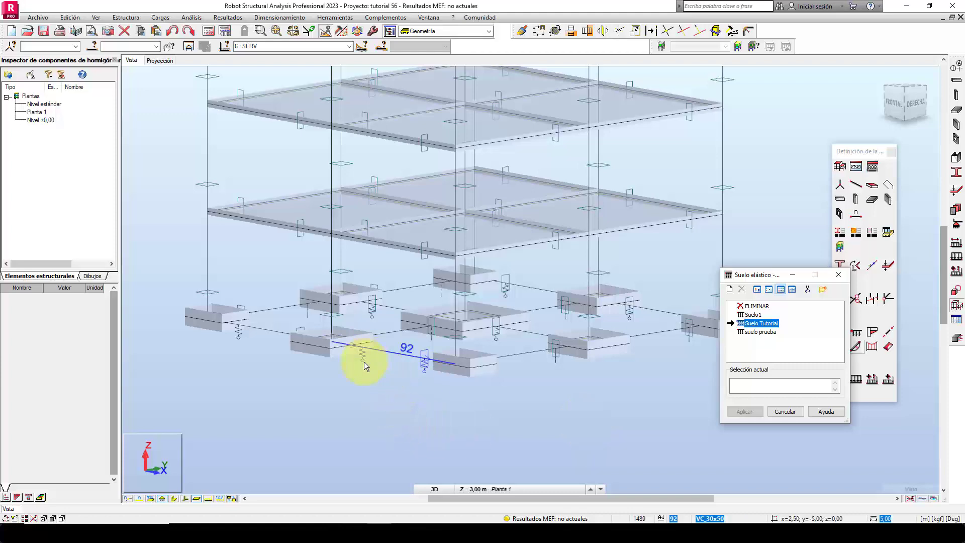
{"action": "scroll", "coordinate": [372, 372], "scroll_direction": "up", "scroll_amount": 3}
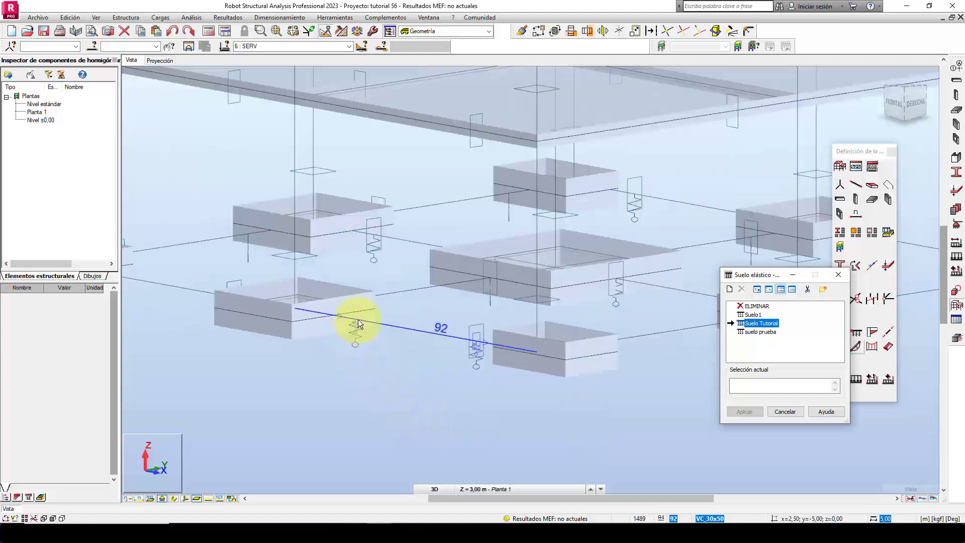
{"action": "scroll", "coordinate": [431, 390], "scroll_direction": "down", "scroll_amount": 3}
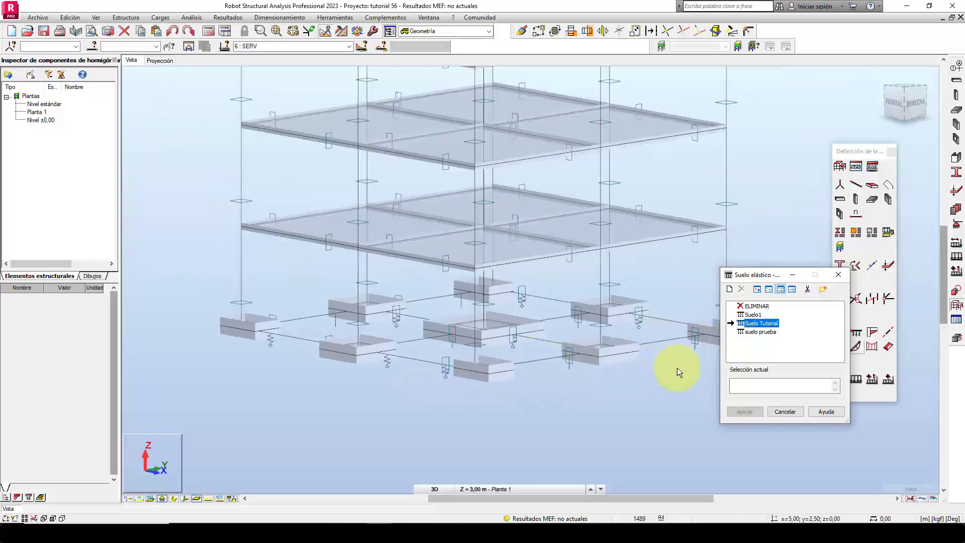
{"action": "left_click", "coordinate": [780, 413]}
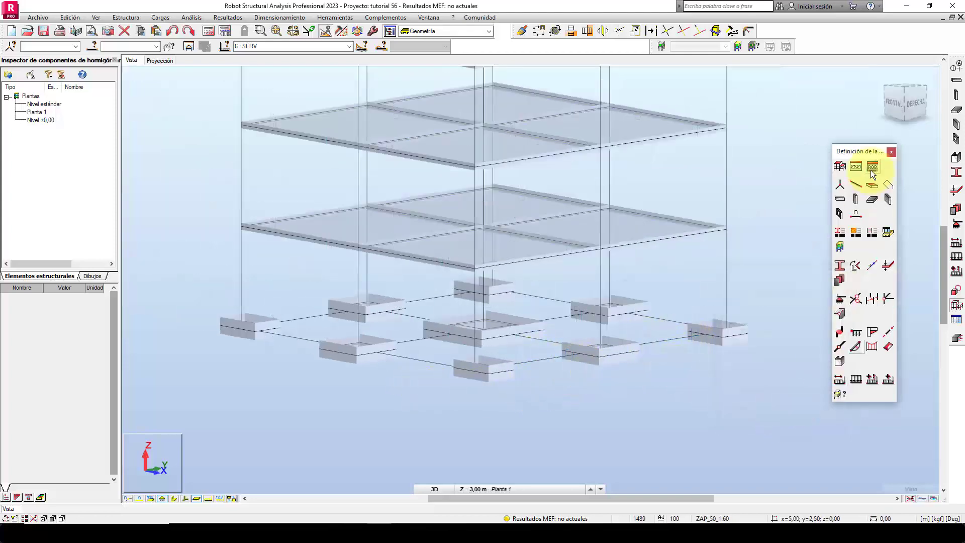
{"action": "left_click", "coordinate": [892, 152]}
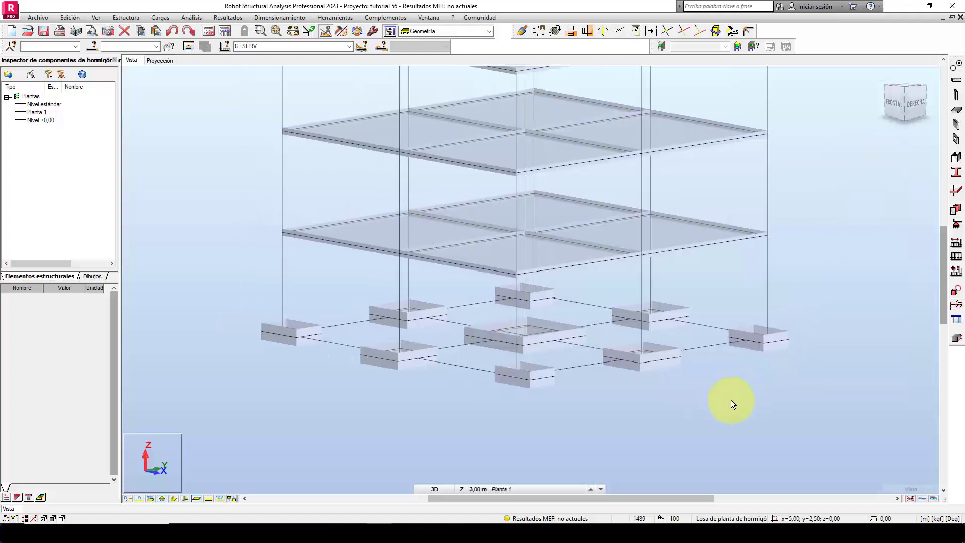
Turn off the panel thickness display (Espesor de paneles) in the view's display attributes.
{"action": "mouse_move", "coordinate": [653, 422]}
{"action": "middle_mouse_down", "text": "shift"}
{"action": "mouse_move", "coordinate": [656, 451]}
{"action": "mouse_move", "coordinate": [657, 432]}
{"action": "middle_mouse_up", "text": "shift"}
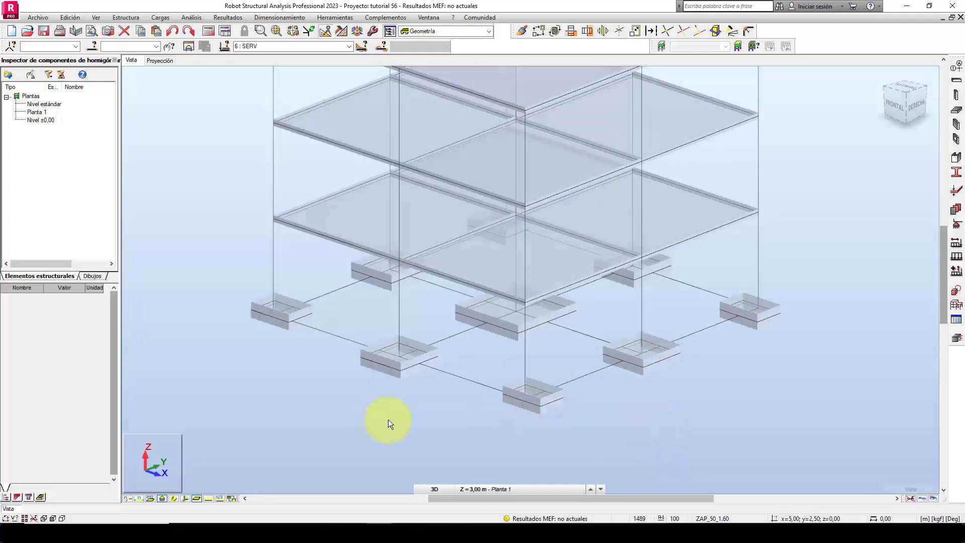
{"action": "scroll", "coordinate": [405, 378], "scroll_direction": "up", "scroll_amount": 3}
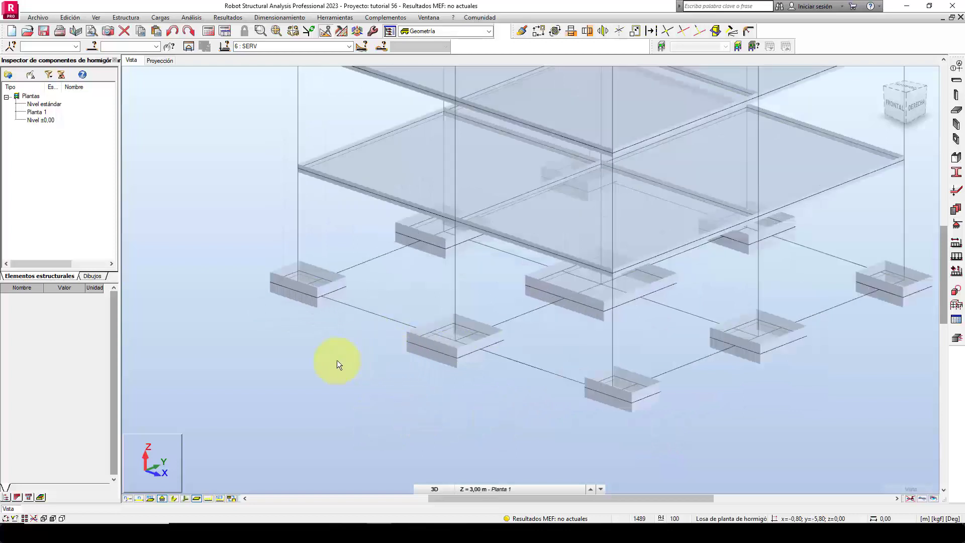
{"action": "double_click", "coordinate": [362, 348]}
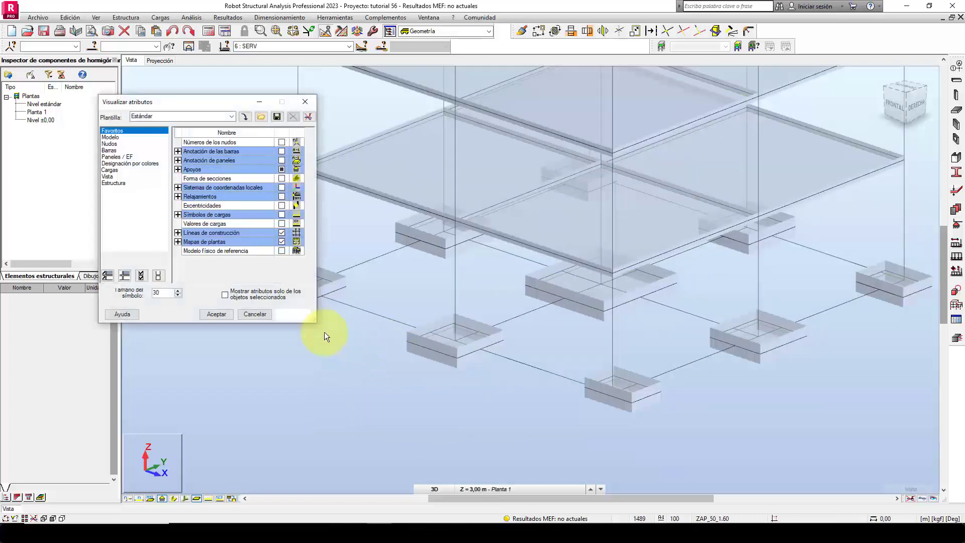
{"action": "left_click", "coordinate": [120, 156]}
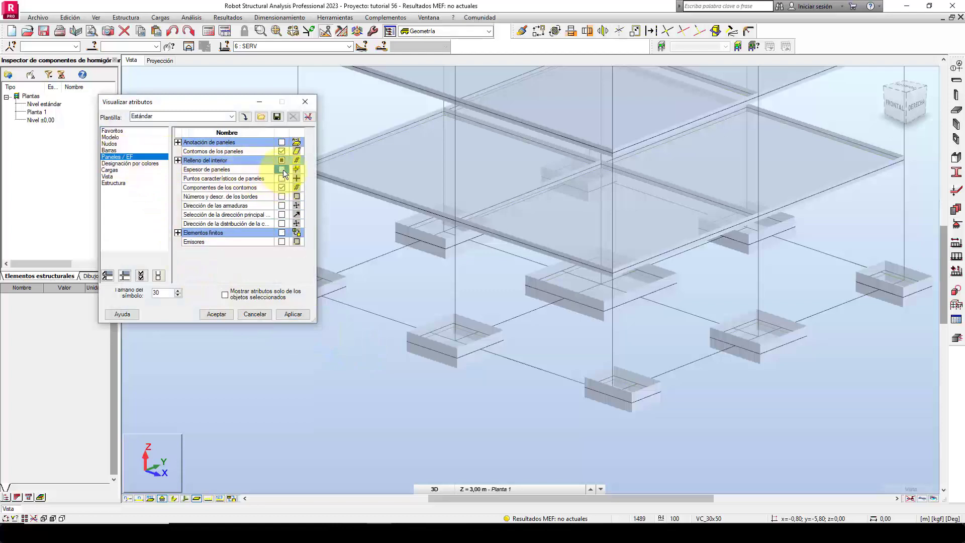
{"action": "left_click", "coordinate": [291, 314]}
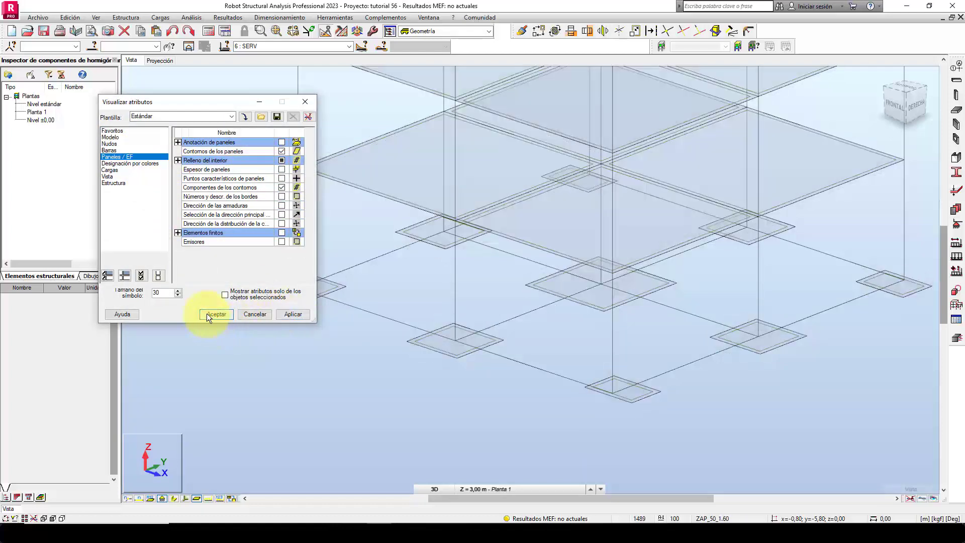
{"action": "left_click", "coordinate": [213, 314]}
{"action": "middle_click_drag", "start_coordinate": [458, 382], "coordinate": [411, 418]}
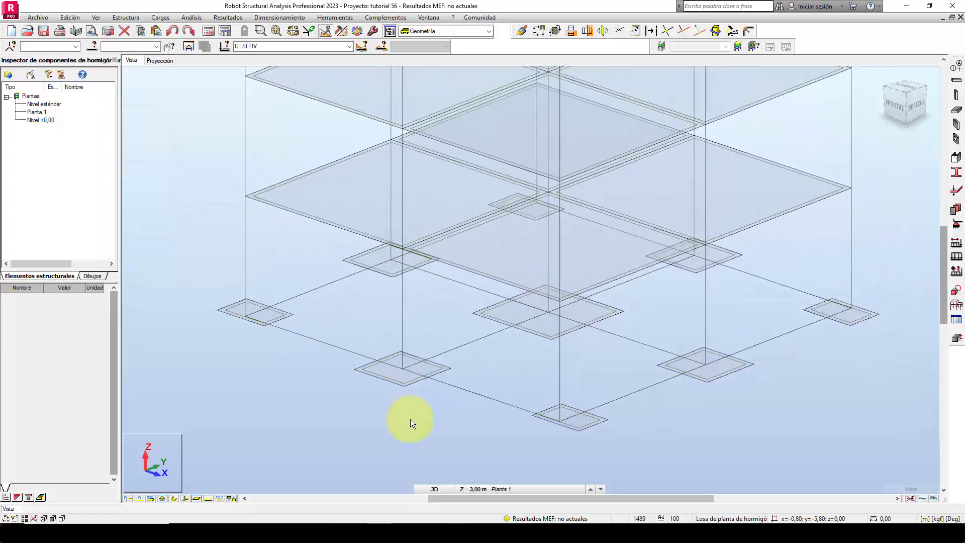
Configure meshing for all panels with automatic method selection and an element size of 0.50 m.
{"action": "left_click", "coordinate": [342, 31]}
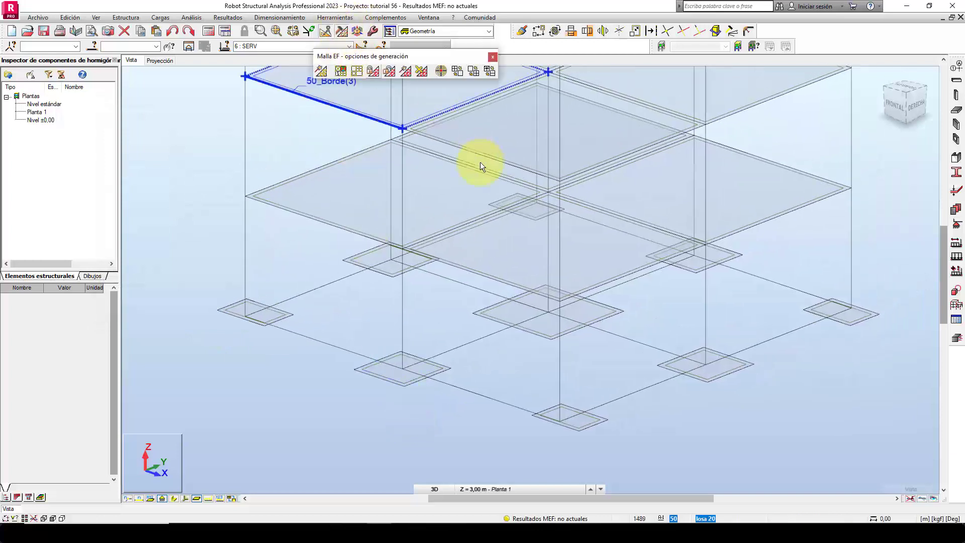
{"action": "left_click", "coordinate": [372, 71]}
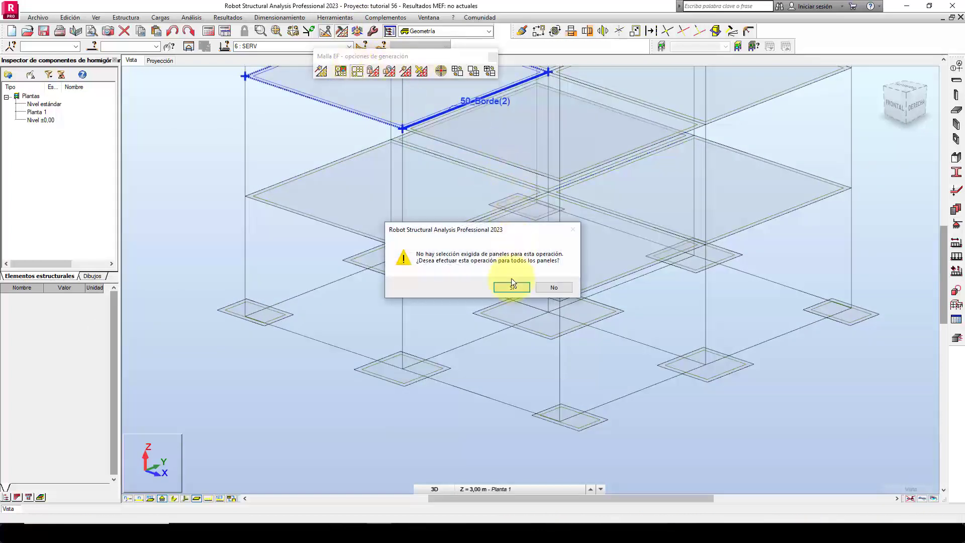
{"action": "left_click", "coordinate": [508, 288]}
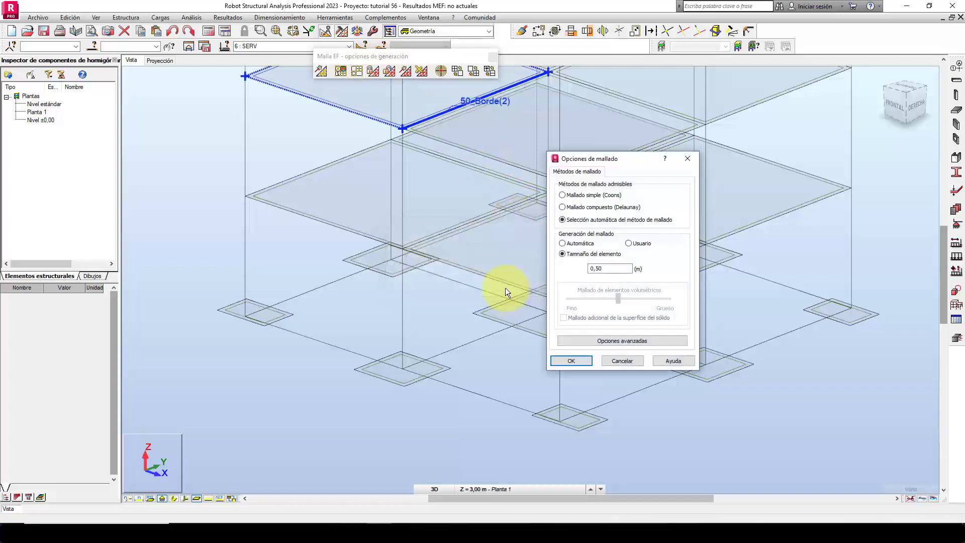
{"action": "double_click", "coordinate": [606, 268]}
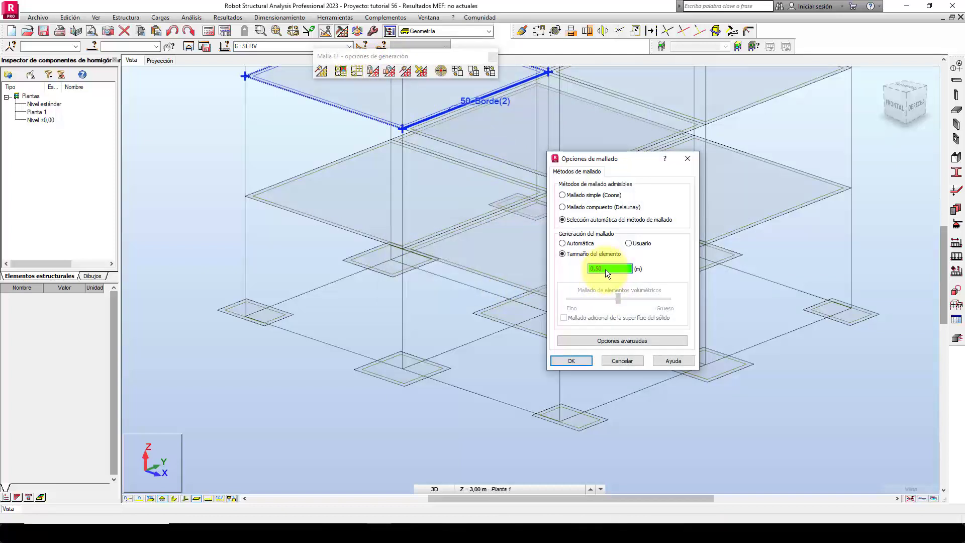
{"action": "left_click", "coordinate": [581, 360]}
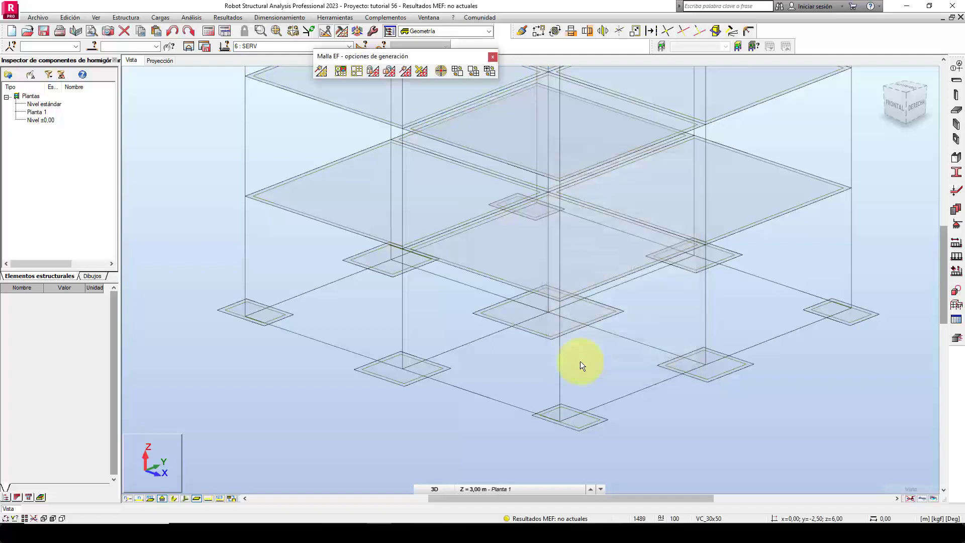
Generate the finite element mesh of the panels, display it and examine it at the footings.
{"action": "left_click", "coordinate": [404, 74]}
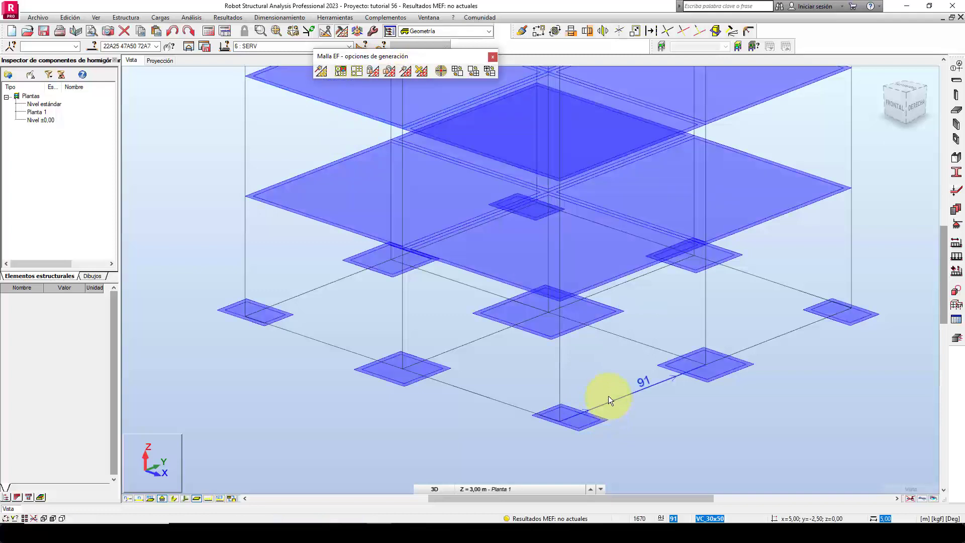
{"action": "left_click", "coordinate": [230, 498]}
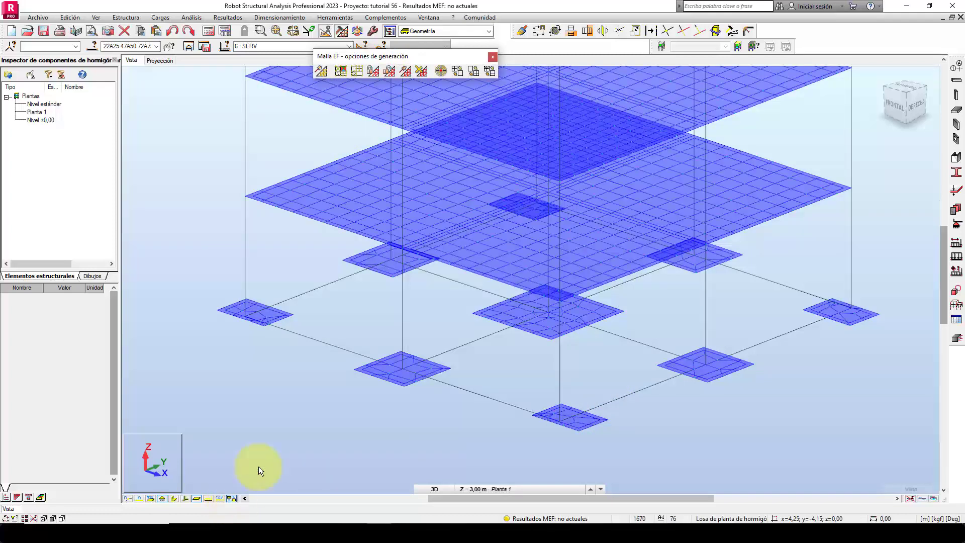
{"action": "left_click", "coordinate": [394, 431]}
{"action": "scroll", "coordinate": [580, 426], "scroll_direction": "up", "scroll_amount": 4}
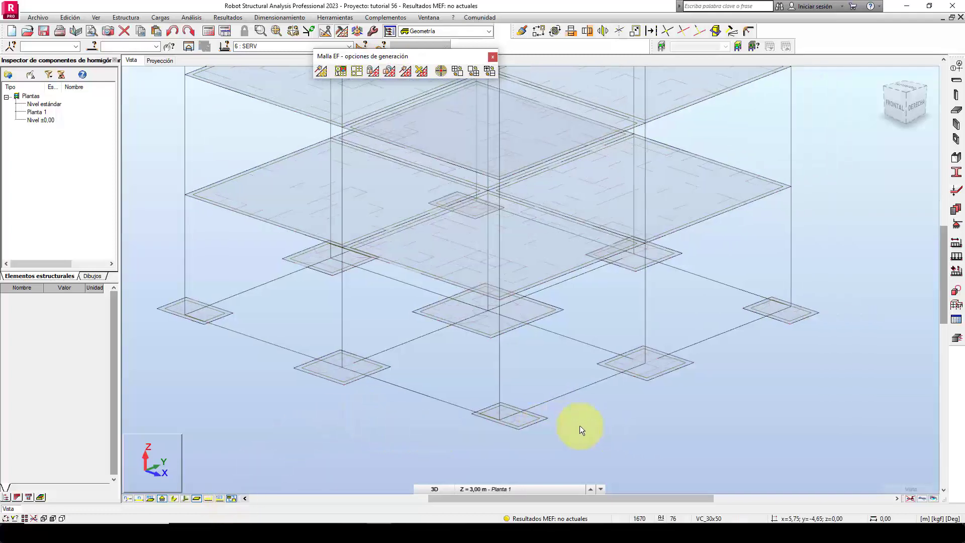
{"action": "scroll", "coordinate": [505, 440], "scroll_direction": "up", "scroll_amount": 2}
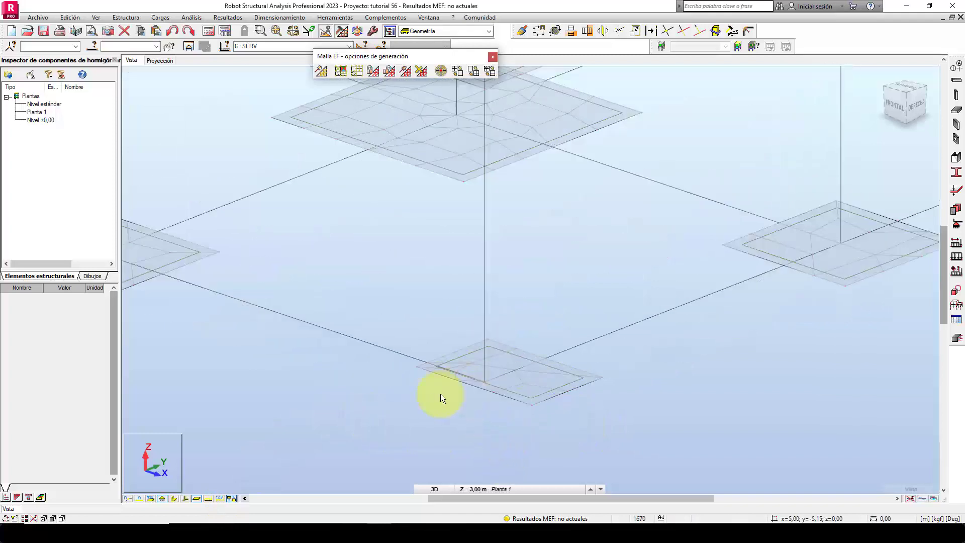
{"action": "scroll", "coordinate": [473, 411], "scroll_direction": "down", "scroll_amount": 1}
{"action": "scroll", "coordinate": [474, 417], "scroll_direction": "down", "scroll_amount": 4}
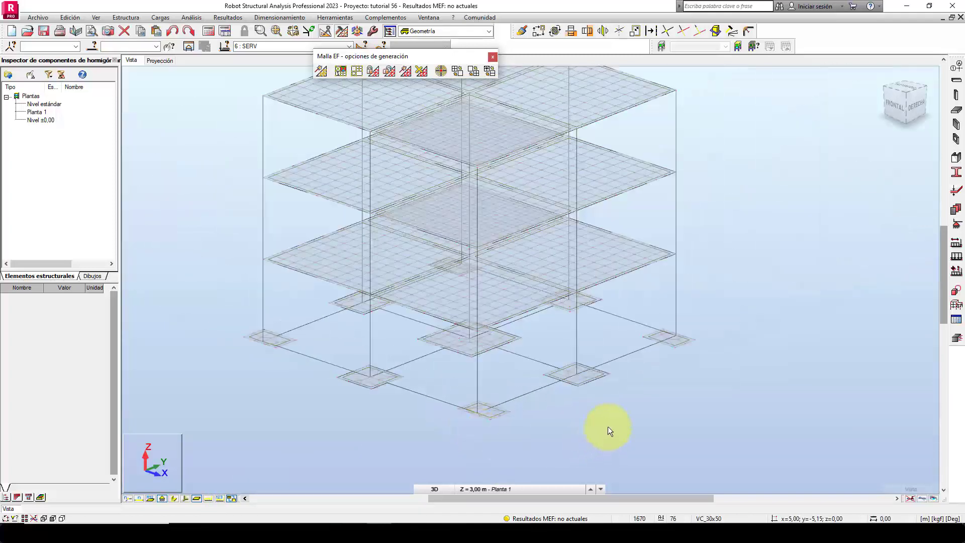
{"action": "scroll", "coordinate": [636, 430], "scroll_direction": "down", "scroll_amount": 1}
{"action": "middle_click_drag", "start_coordinate": [637, 430], "coordinate": [643, 434]}
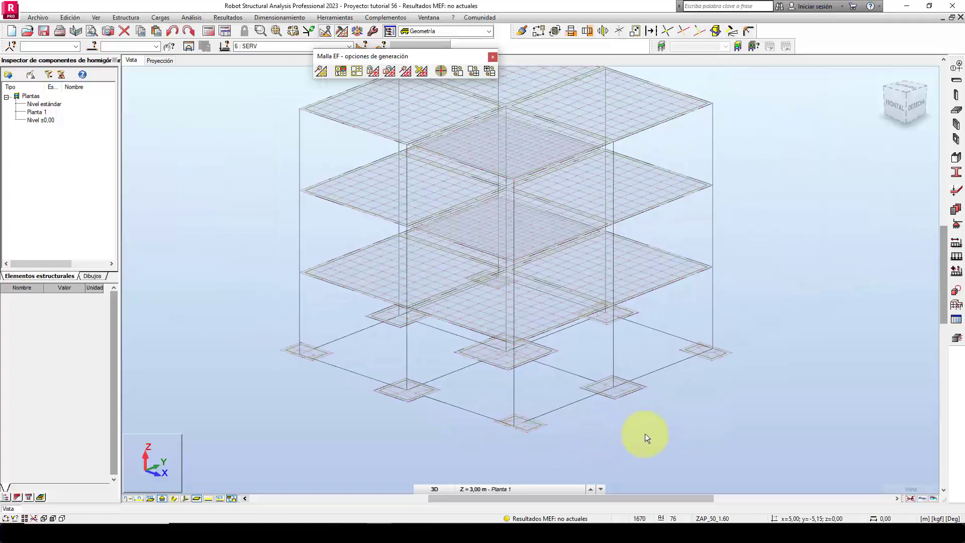
{"action": "left_click", "coordinate": [493, 58]}
Run the structural calculation and select the message about supports (No hay apoyos) in the calculation messages.
{"action": "left_click", "coordinate": [207, 30]}
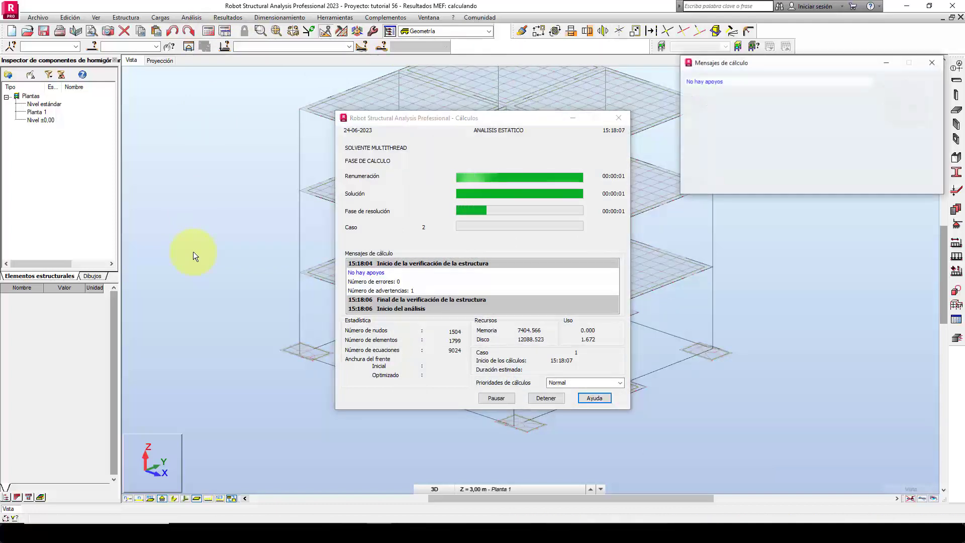
{"action": "left_click_drag", "start_coordinate": [769, 67], "coordinate": [785, 163]}
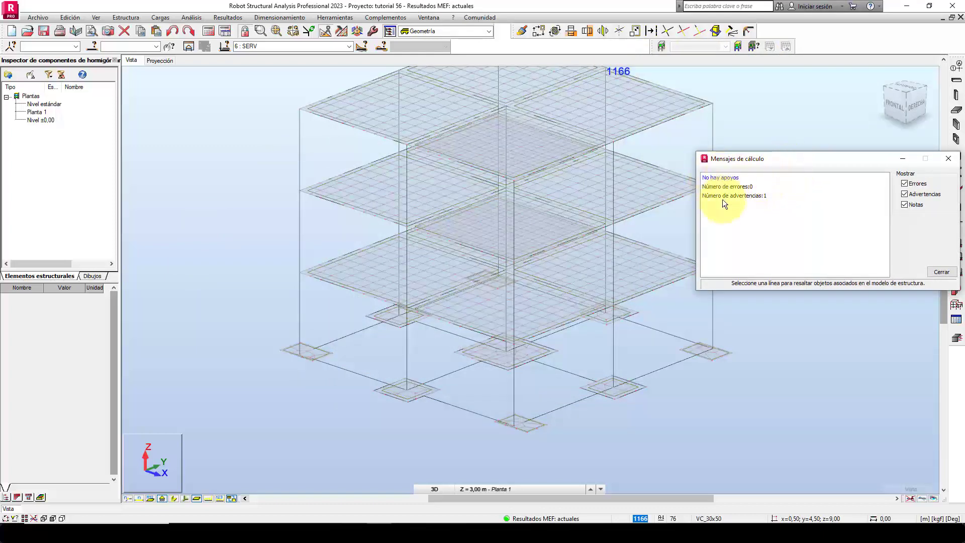
{"action": "left_click", "coordinate": [728, 178]}
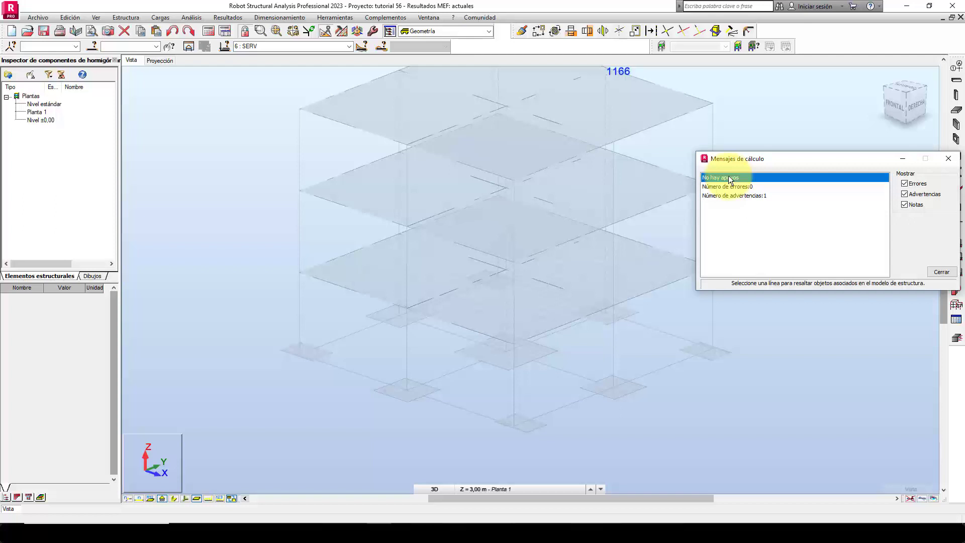
Close the calculation messages and examine the meshed slabs and footings of the building in 3D.
{"action": "left_click_drag", "start_coordinate": [843, 160], "coordinate": [816, 148]}
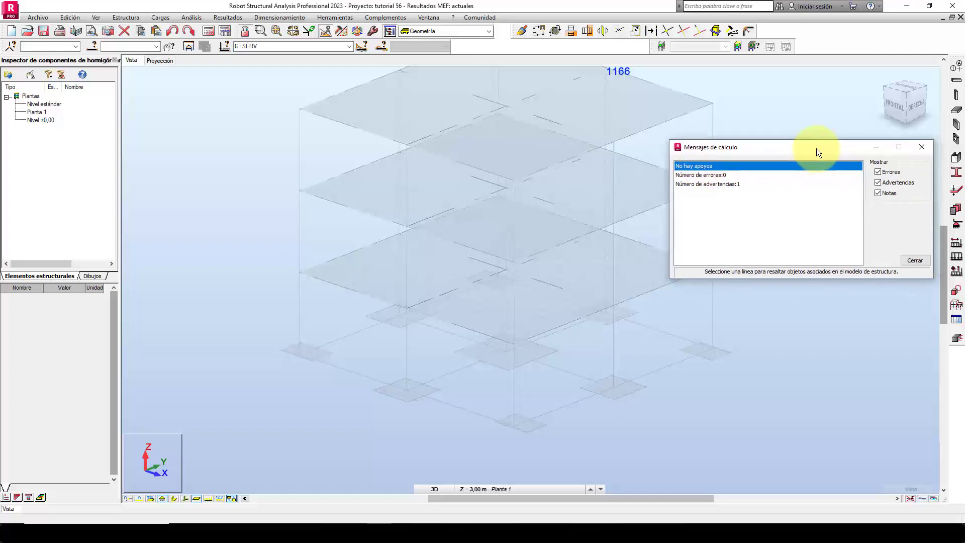
{"action": "left_click", "coordinate": [913, 261]}
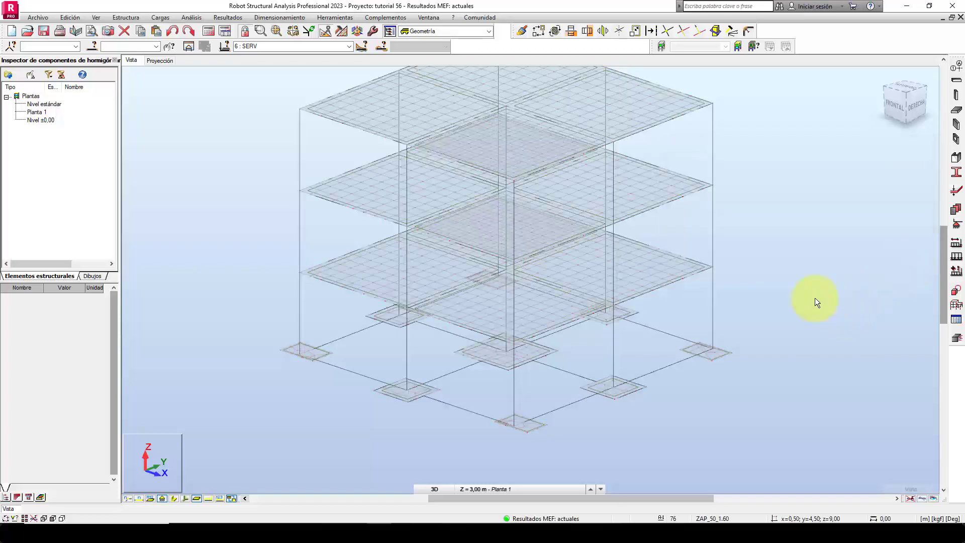
{"action": "middle_click_drag", "start_coordinate": [818, 284], "coordinate": [830, 248]}
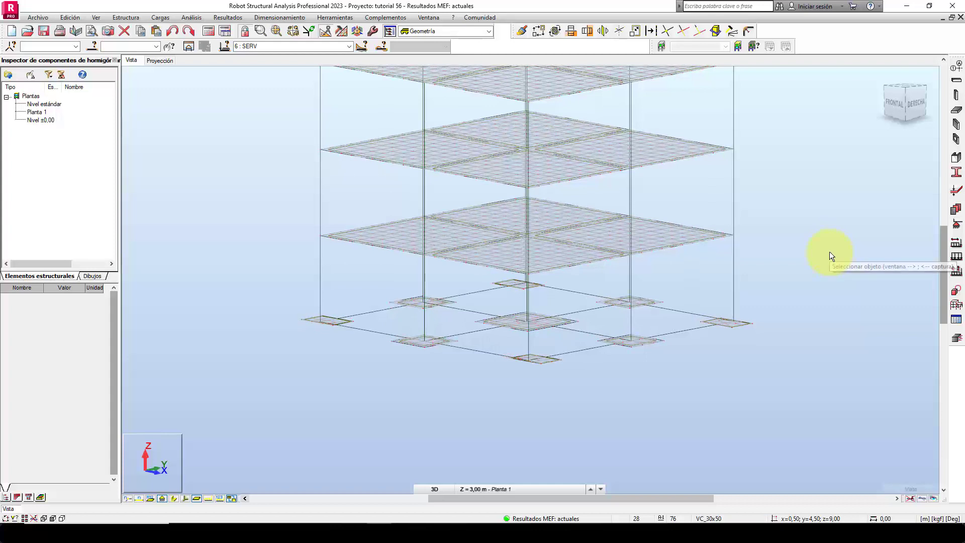
Switch to the plan projection at the Base level and frame the footings along the upper foundation beams.
{"action": "left_click", "coordinate": [160, 60]}
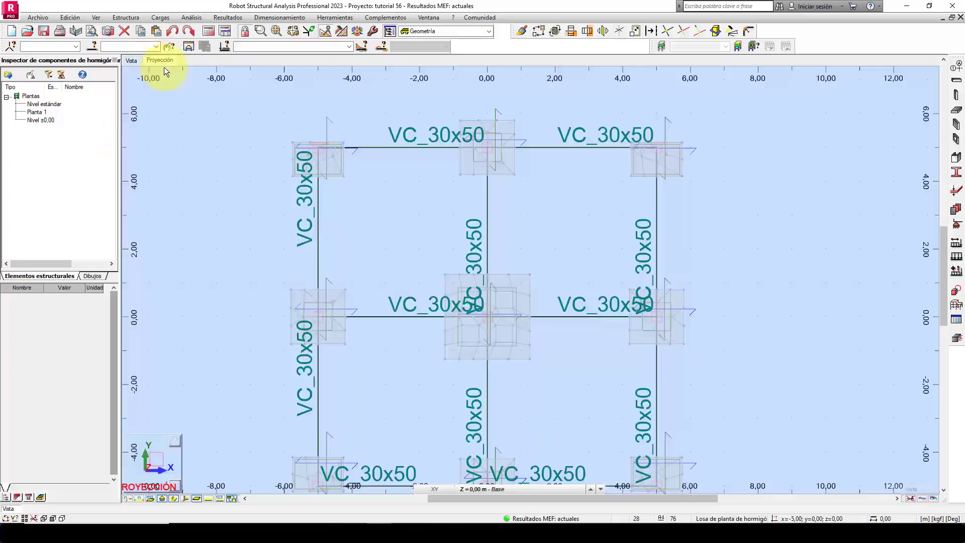
{"action": "scroll", "coordinate": [548, 234], "scroll_direction": "up", "scroll_amount": 1}
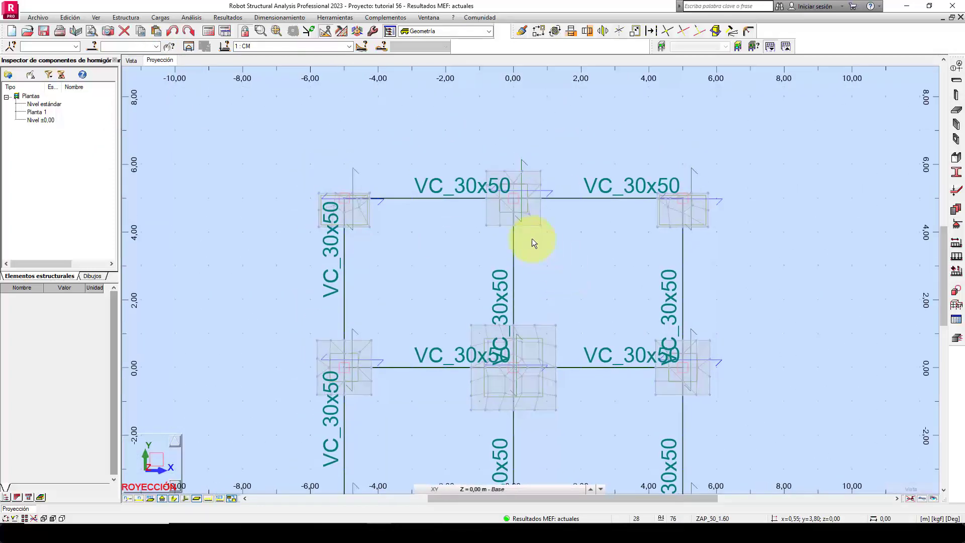
{"action": "scroll", "coordinate": [543, 240], "scroll_direction": "up", "scroll_amount": 1}
{"action": "scroll", "coordinate": [558, 241], "scroll_direction": "up", "scroll_amount": 1}
{"action": "scroll", "coordinate": [561, 245], "scroll_direction": "down", "scroll_amount": 1}
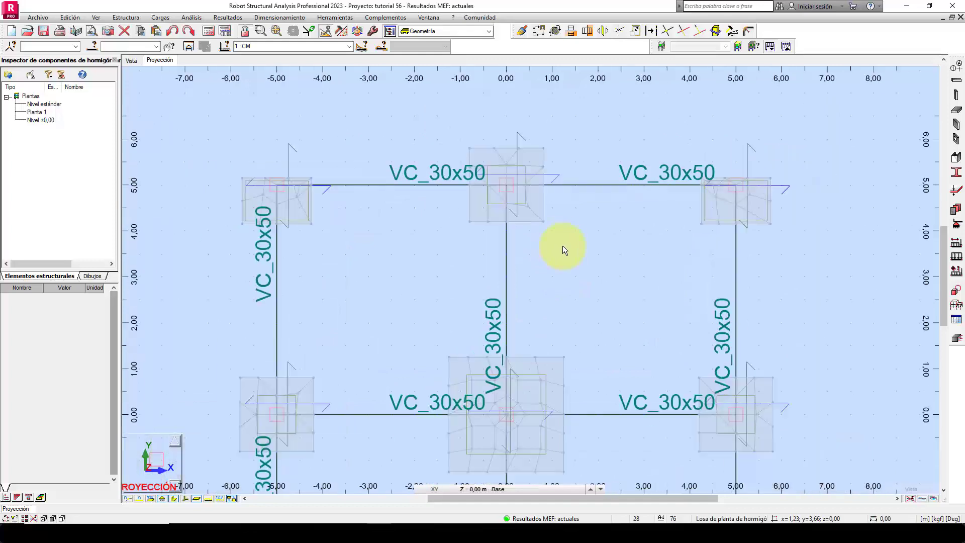
{"action": "scroll", "coordinate": [562, 246], "scroll_direction": "up", "scroll_amount": 1}
{"action": "scroll", "coordinate": [344, 256], "scroll_direction": "up", "scroll_amount": 1}
{"action": "left_click", "coordinate": [95, 18]}
{"action": "left_click", "coordinate": [105, 29]}
{"action": "middle_click_drag", "start_coordinate": [696, 301], "coordinate": [581, 348]}
Display the panel map of detailed displacements (Desplazamientos u, w) in the z direction on the footings.
{"action": "left_click", "coordinate": [224, 17]}
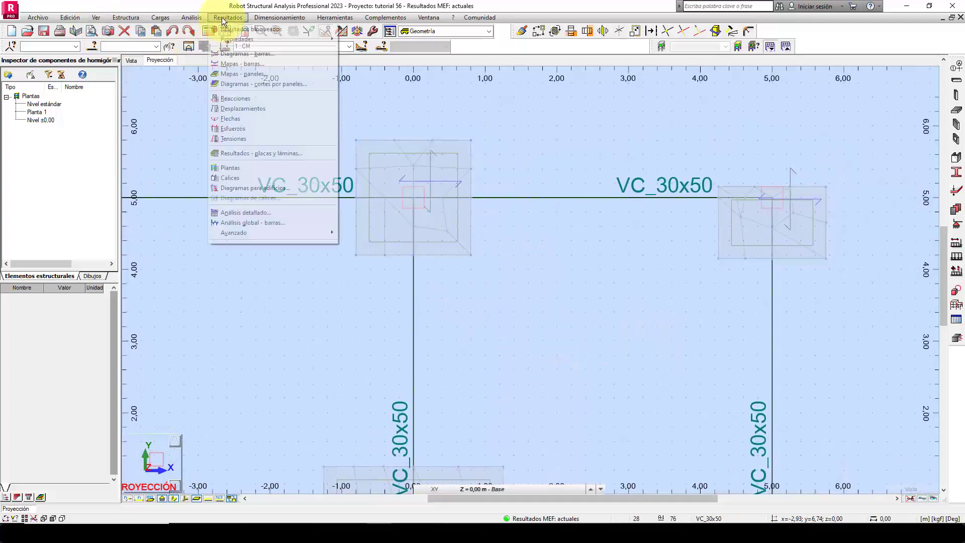
{"action": "left_click", "coordinate": [257, 75]}
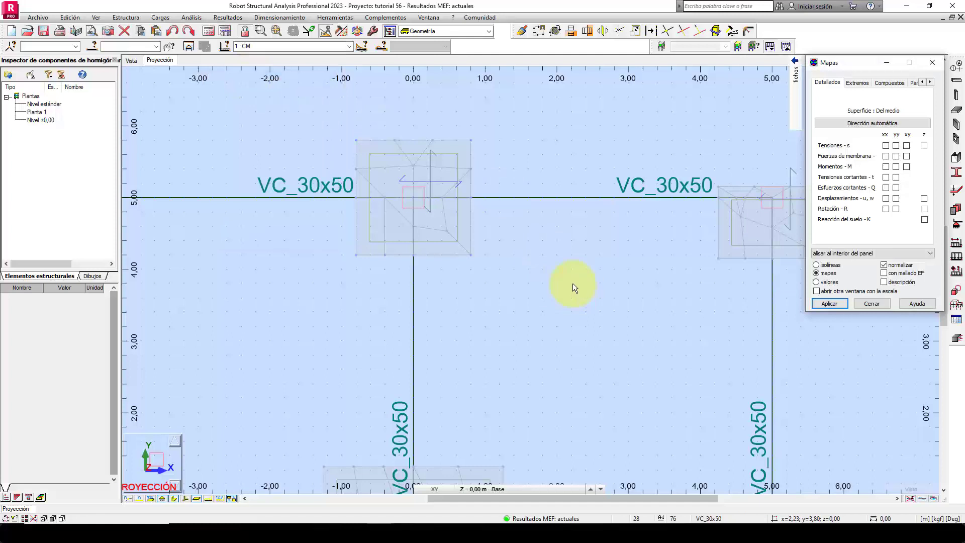
{"action": "left_click_drag", "start_coordinate": [842, 63], "coordinate": [623, 122]}
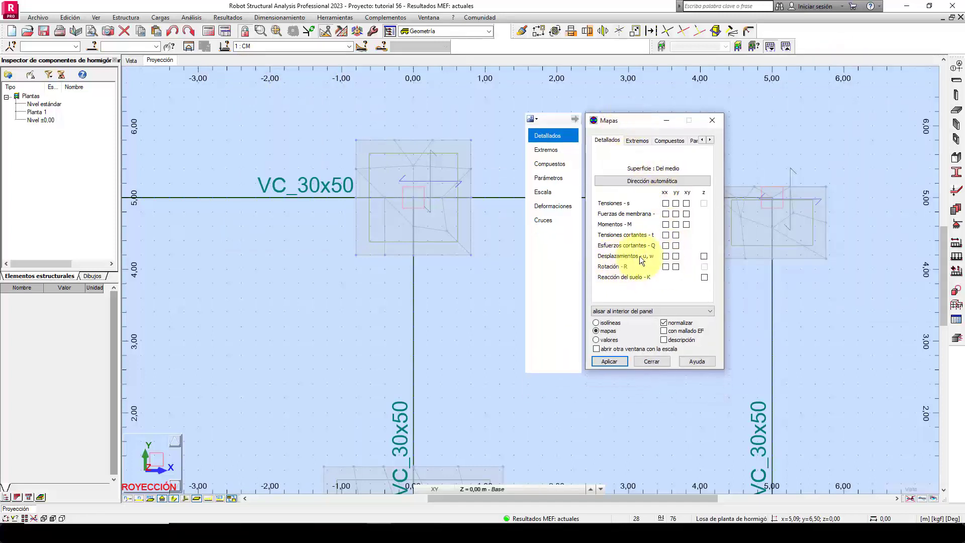
{"action": "left_click", "coordinate": [703, 255]}
{"action": "left_click", "coordinate": [614, 363]}
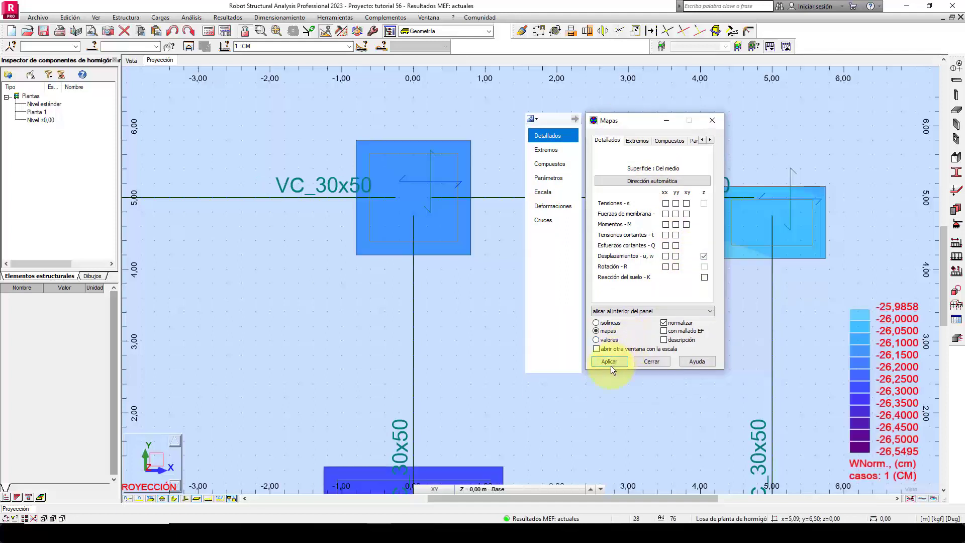
Examine the footing displacement map in plan and show it for load case 6: SERV.
{"action": "scroll", "coordinate": [421, 276], "scroll_direction": "down", "scroll_amount": 3}
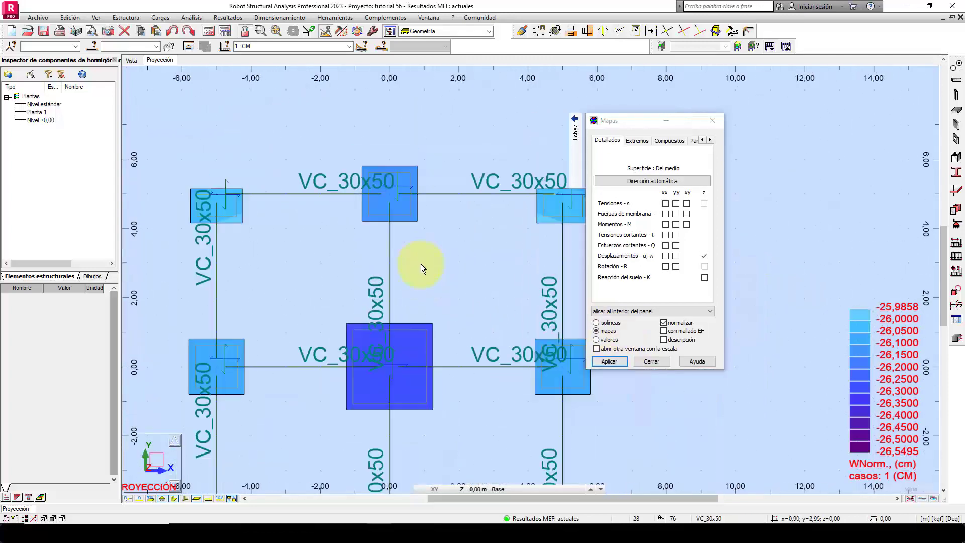
{"action": "scroll", "coordinate": [430, 251], "scroll_direction": "down", "scroll_amount": 2}
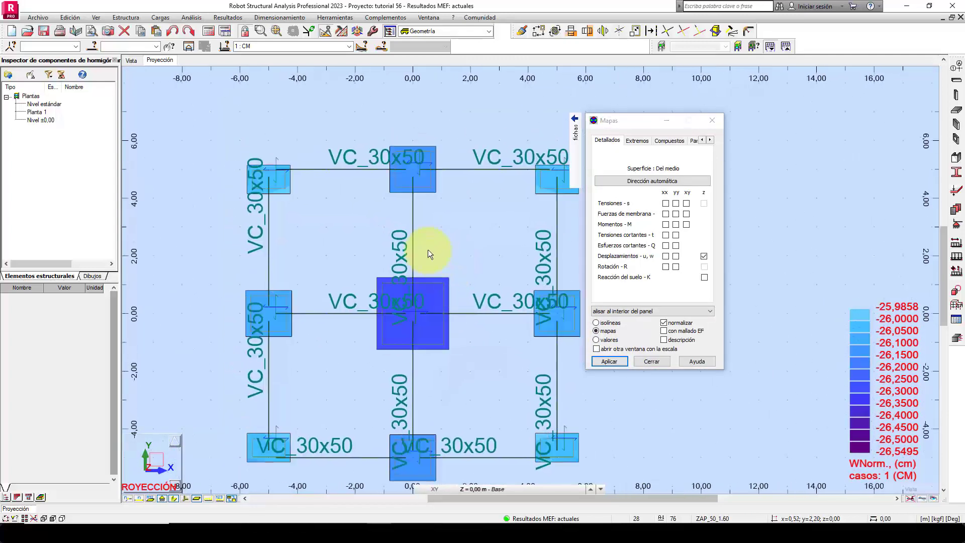
{"action": "scroll", "coordinate": [440, 204], "scroll_direction": "up", "scroll_amount": 3}
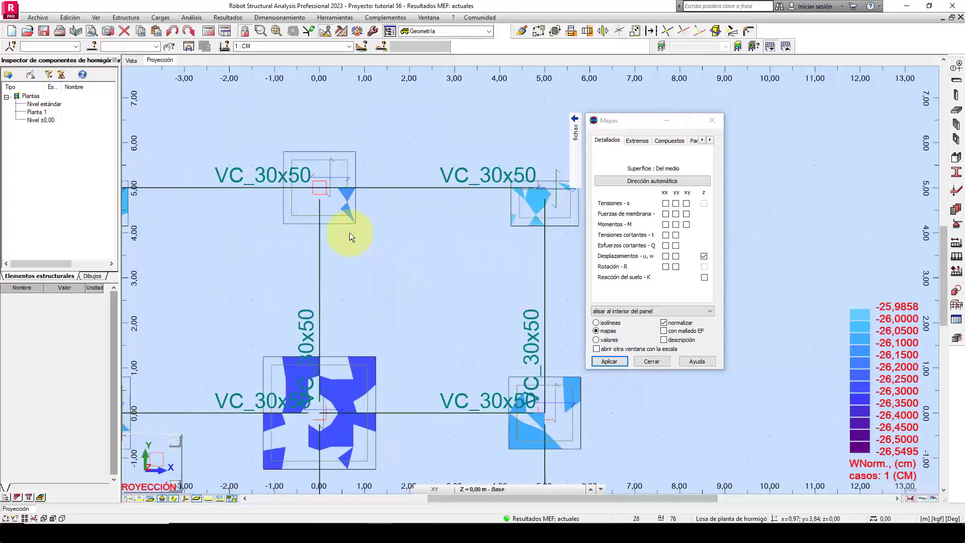
{"action": "middle_click_drag", "start_coordinate": [359, 238], "coordinate": [312, 216]}
{"action": "left_click", "coordinate": [349, 47]}
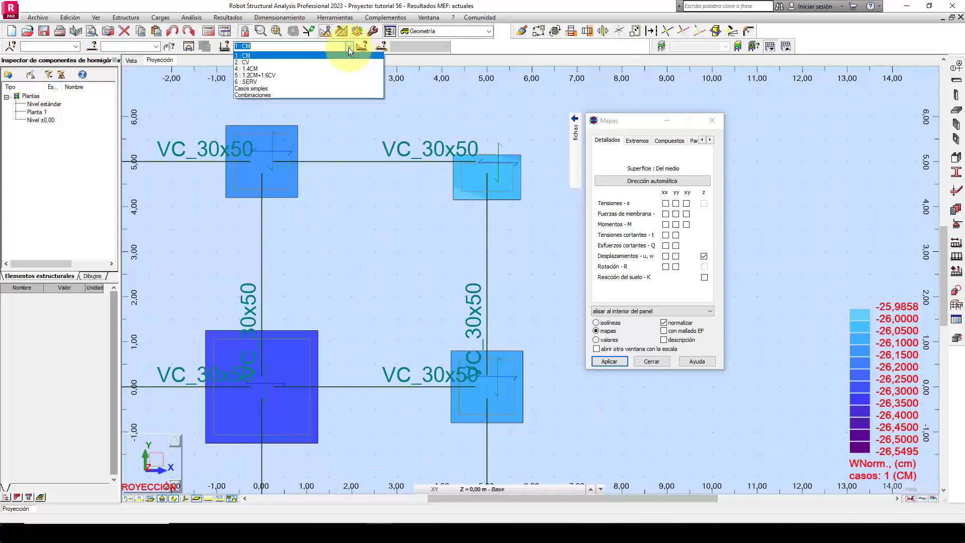
{"action": "left_click", "coordinate": [288, 81]}
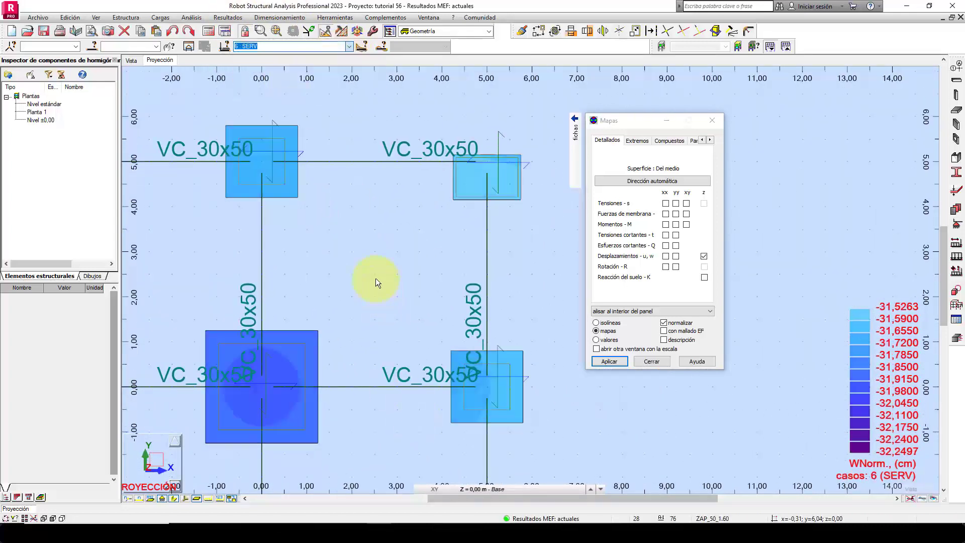
{"action": "mouse_move", "coordinate": [377, 288]}
{"action": "middle_mouse_down"}
{"action": "mouse_move", "coordinate": [398, 269]}
{"action": "mouse_move", "coordinate": [493, 250]}
{"action": "mouse_move", "coordinate": [345, 259]}
{"action": "mouse_move", "coordinate": [377, 280]}
{"action": "middle_mouse_up"}
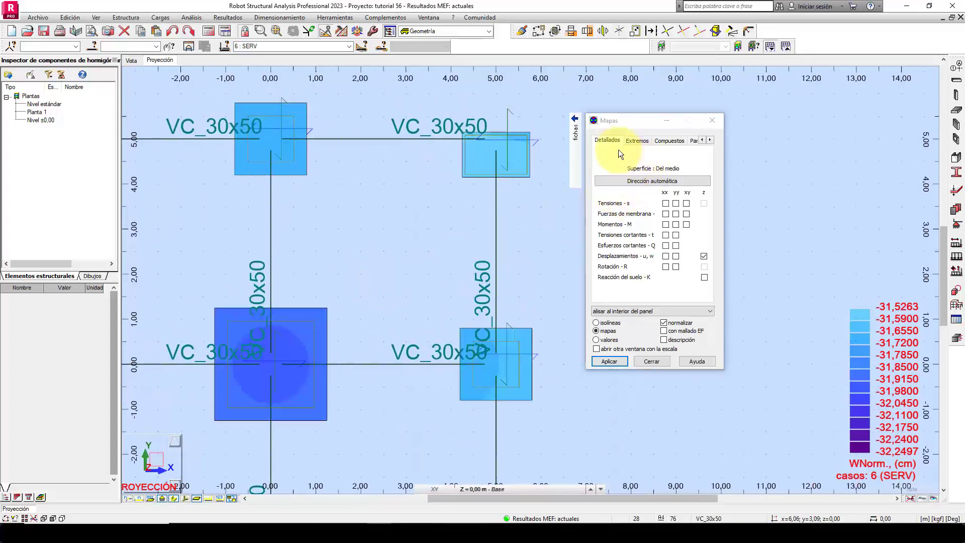
Set the map scale's colour palette to Paleta completa and apply it to the displacement map.
{"action": "mouse_move", "coordinate": [576, 132]}
{"action": "left_click", "coordinate": [559, 192]}
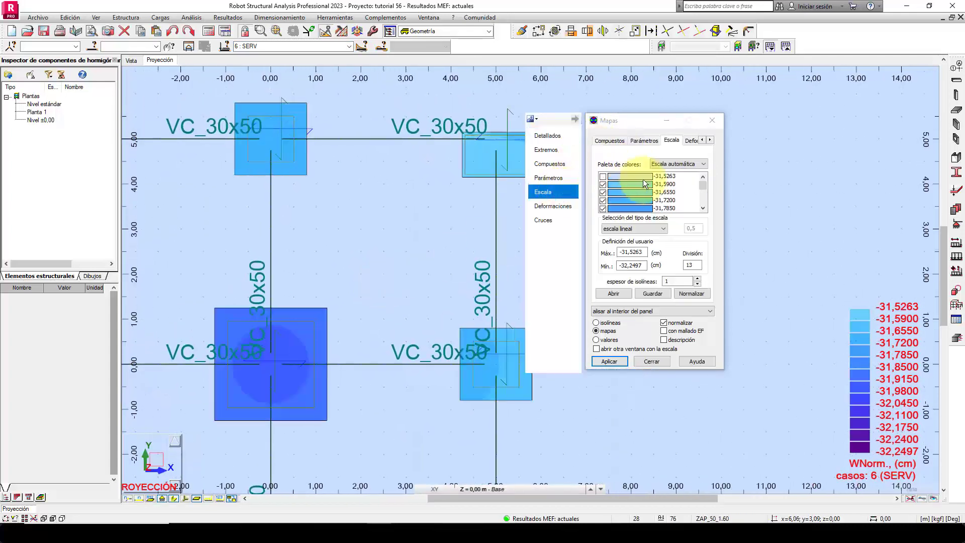
{"action": "left_click", "coordinate": [692, 162]}
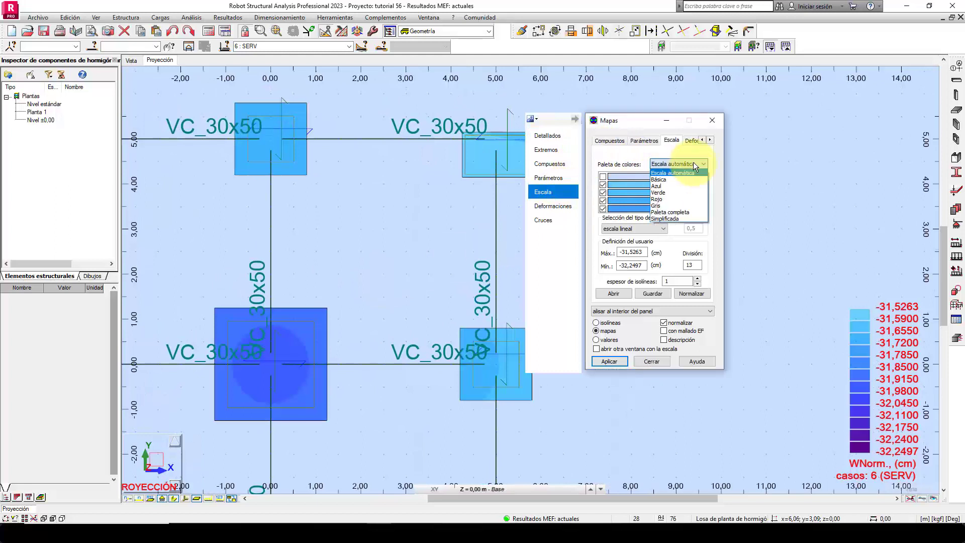
{"action": "left_click", "coordinate": [682, 212]}
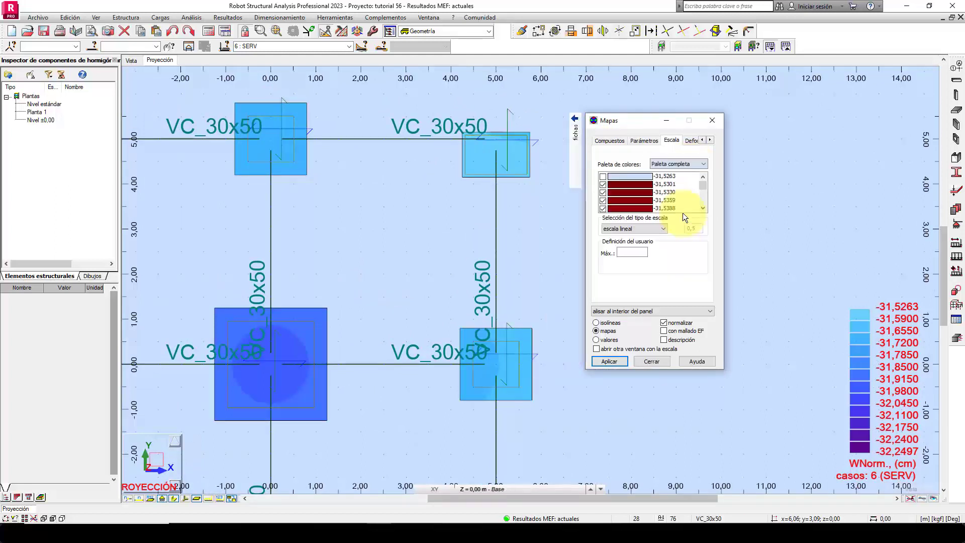
{"action": "left_click", "coordinate": [616, 360]}
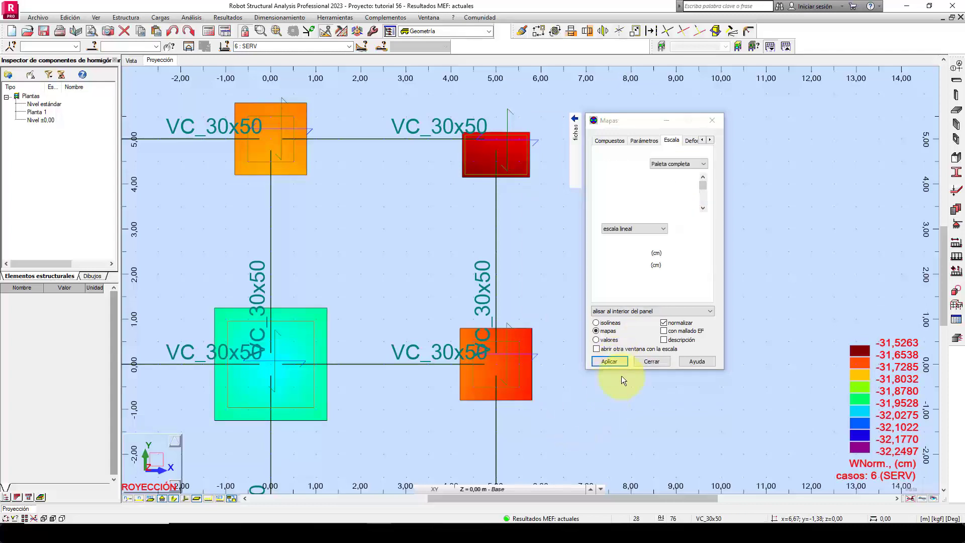
Examine the displacement map at the central, edge and corner footings against the colour scale.
{"action": "middle_click_drag", "start_coordinate": [618, 379], "coordinate": [634, 366]}
{"action": "middle_click_drag", "start_coordinate": [662, 408], "coordinate": [610, 387]}
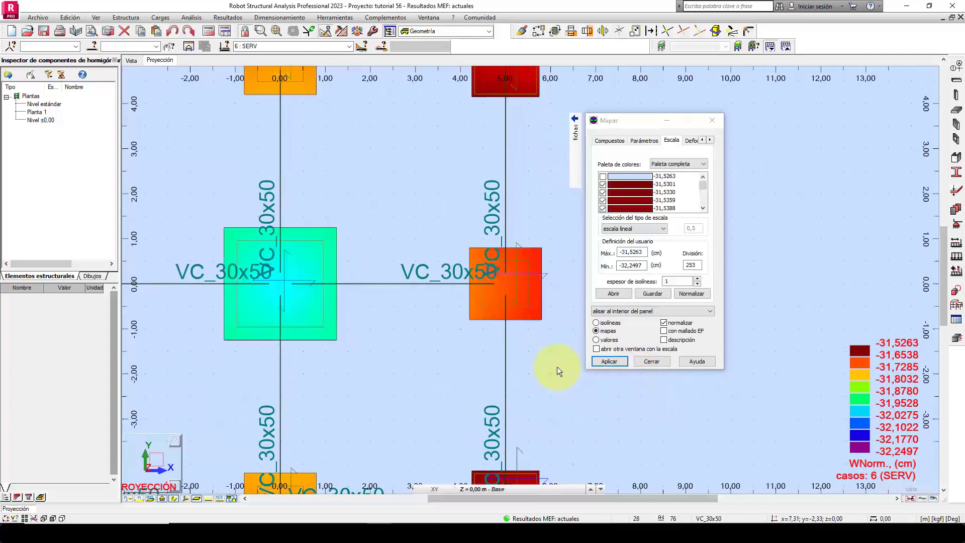
{"action": "middle_click_drag", "start_coordinate": [446, 381], "coordinate": [599, 372]}
{"action": "middle_click_drag", "start_coordinate": [301, 369], "coordinate": [240, 447]}
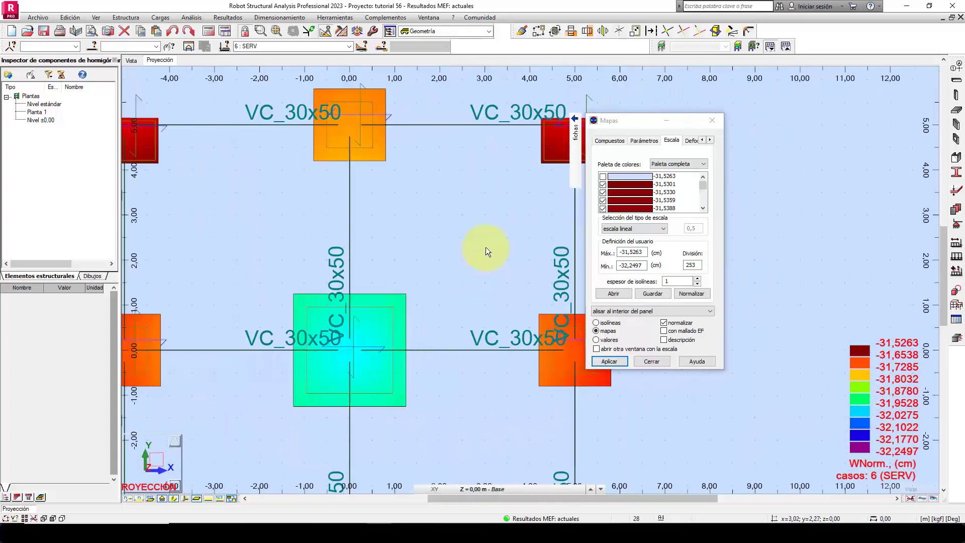
{"action": "middle_click_drag", "start_coordinate": [486, 248], "coordinate": [467, 288]}
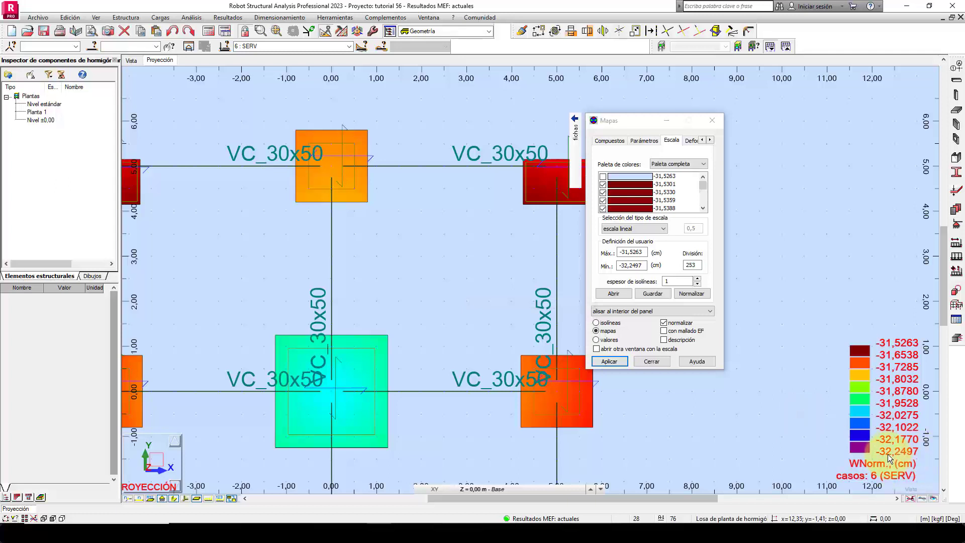
{"action": "left_click_drag", "start_coordinate": [634, 121], "coordinate": [752, 115]}
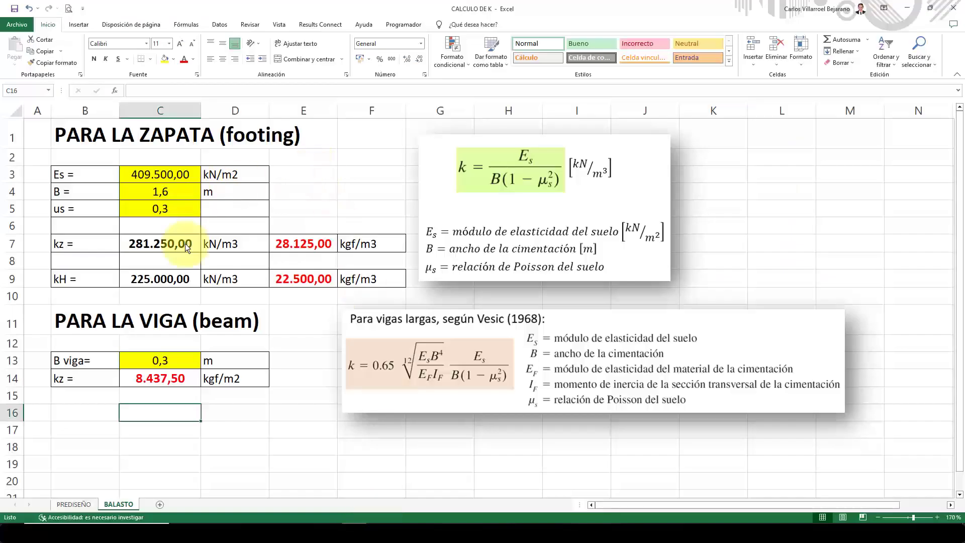
In the CALCULO DE K workbook in Excel, show the PREDISEÑO sheet and review the adopted footing sizes in column E.
{"action": "left_click", "coordinate": [88, 505]}
{"action": "left_click", "coordinate": [193, 188]}
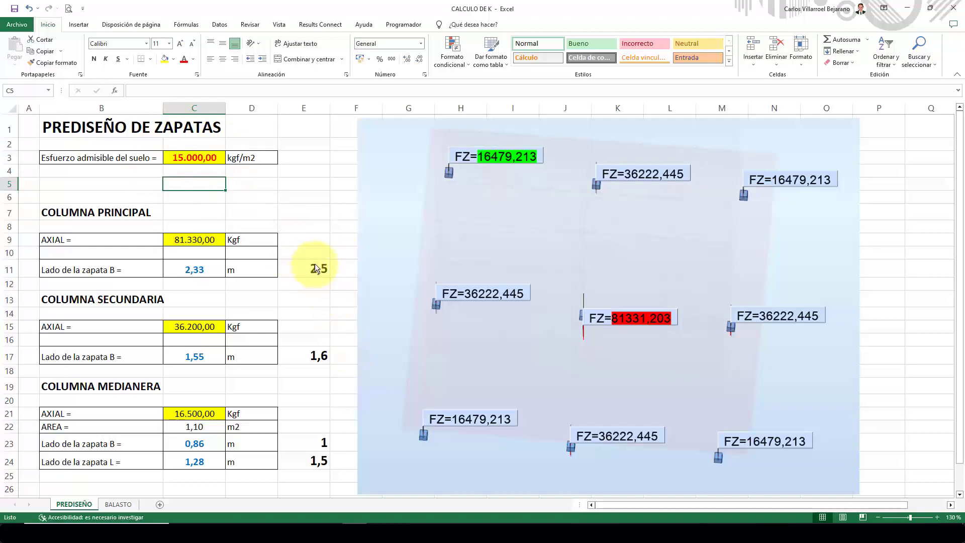
{"action": "left_click_drag", "start_coordinate": [310, 228], "coordinate": [322, 485]}
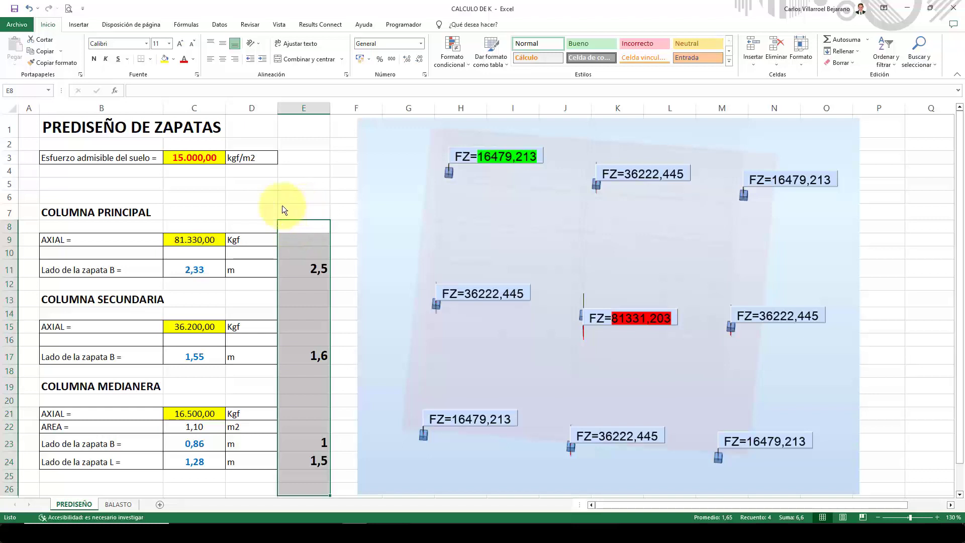
Set the allowable soil stress (Esfuerzo admisible del suelo) in cell C3 to 10000 kgf/m2.
{"action": "left_click", "coordinate": [170, 159]}
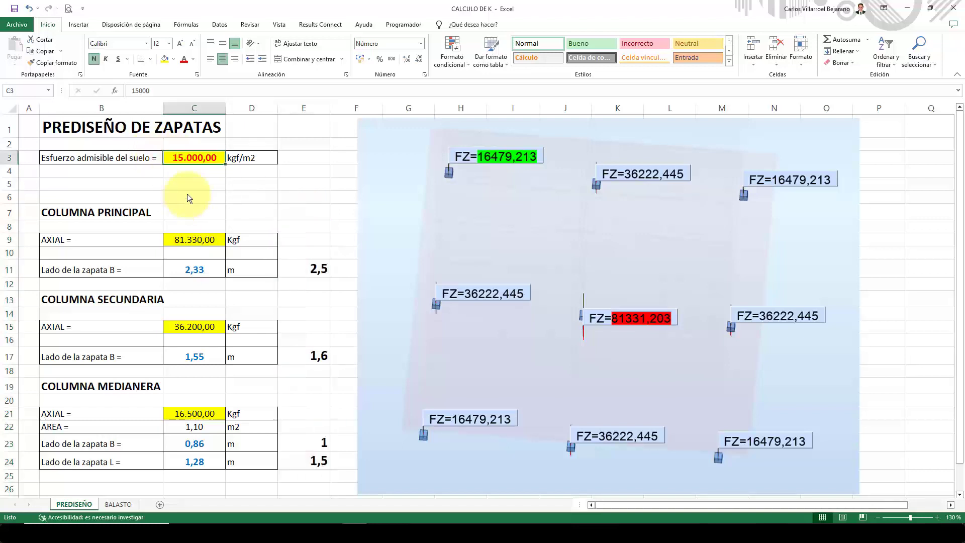
{"action": "type", "text": "10000"}
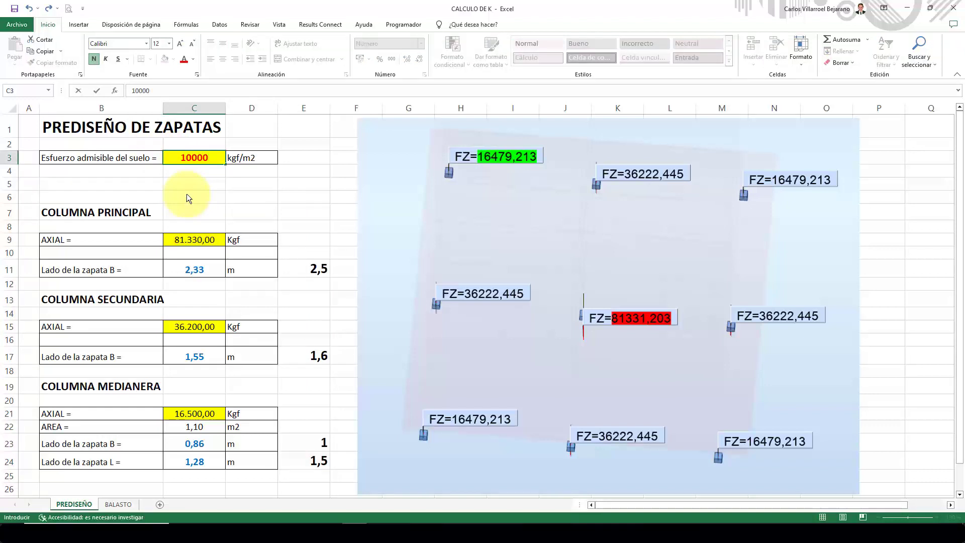
{"action": "key", "text": "Return"}
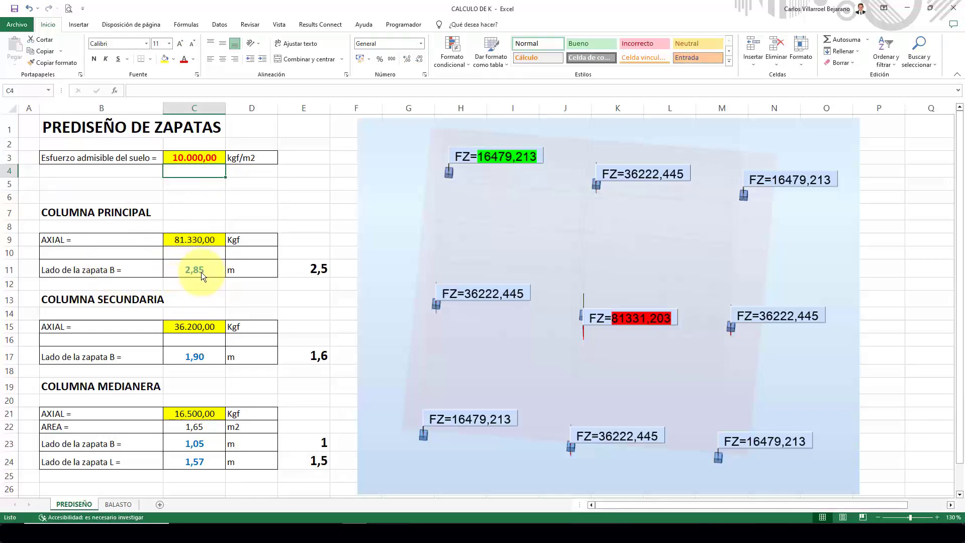
Set the adopted footing side for the main column (Columna principal) in cell E11 to 3.
{"action": "left_click", "coordinate": [315, 268]}
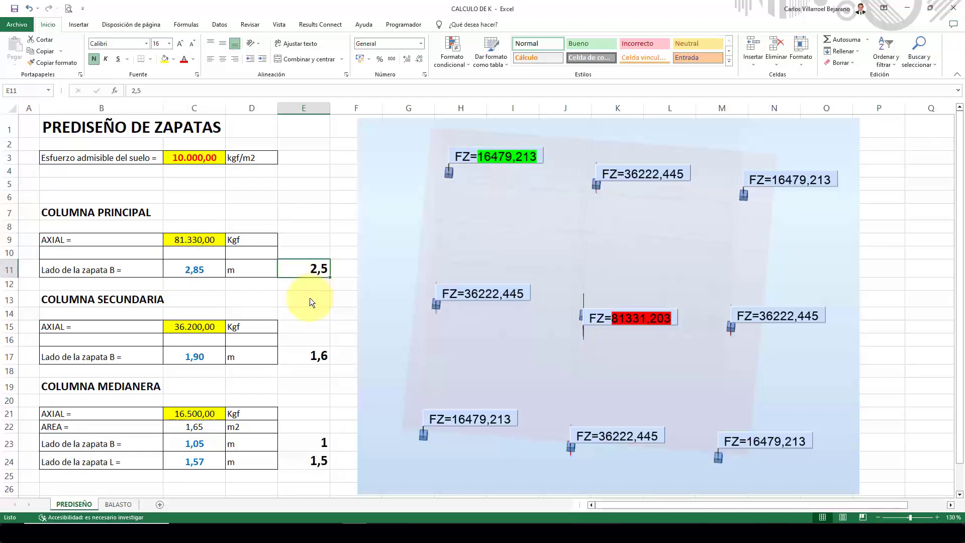
{"action": "type", "text": "3"}
{"action": "key", "text": "Return"}
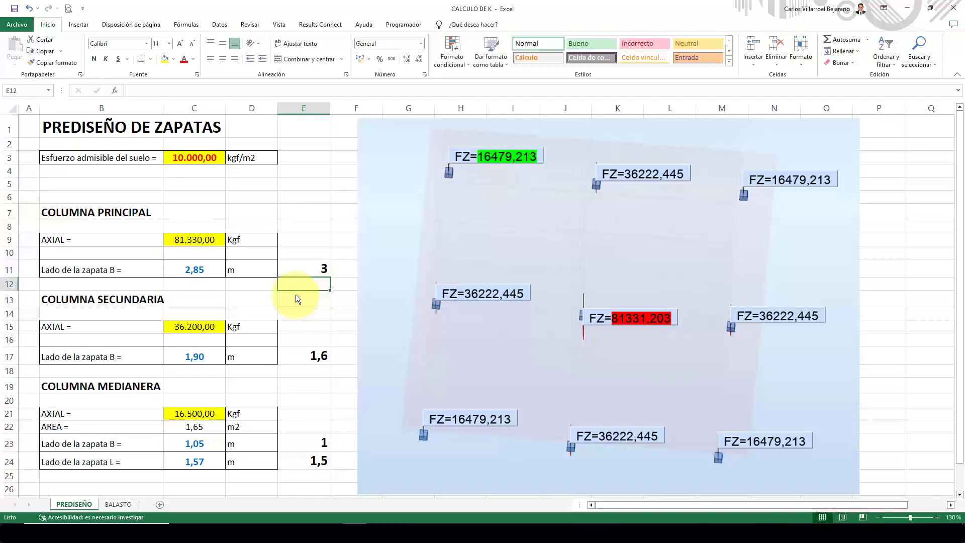
{"action": "left_click", "coordinate": [312, 267]}
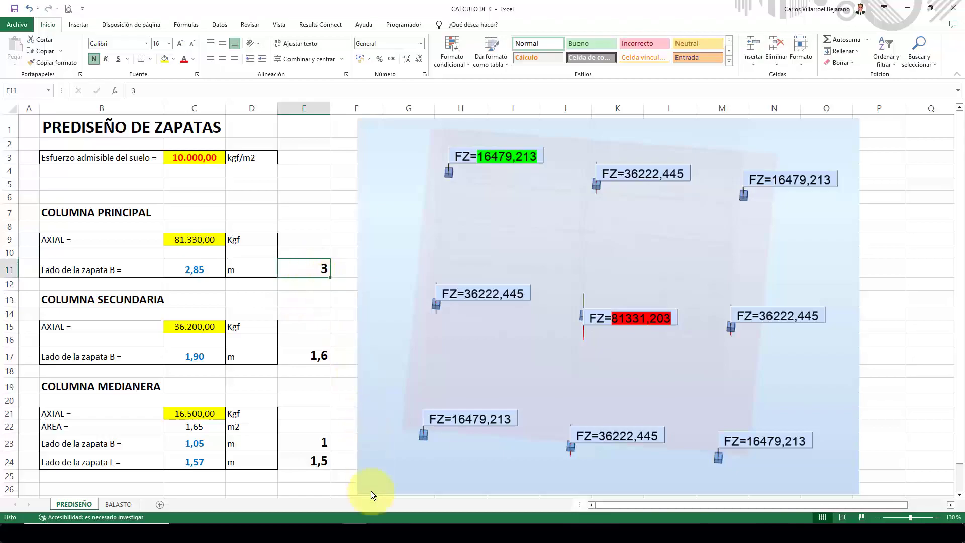
Back in Robot, replace the footings' displacement map with the Mxx bending moment map for case 6 (SERV).
{"action": "left_click", "coordinate": [378, 533]}
{"action": "middle_click_drag", "start_coordinate": [412, 291], "coordinate": [449, 211]}
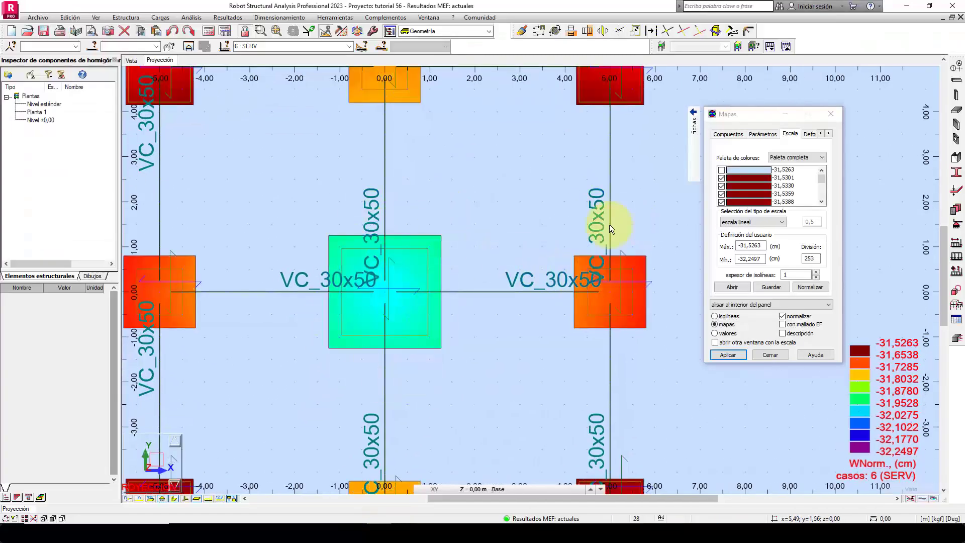
{"action": "middle_click_drag", "start_coordinate": [555, 169], "coordinate": [568, 268]}
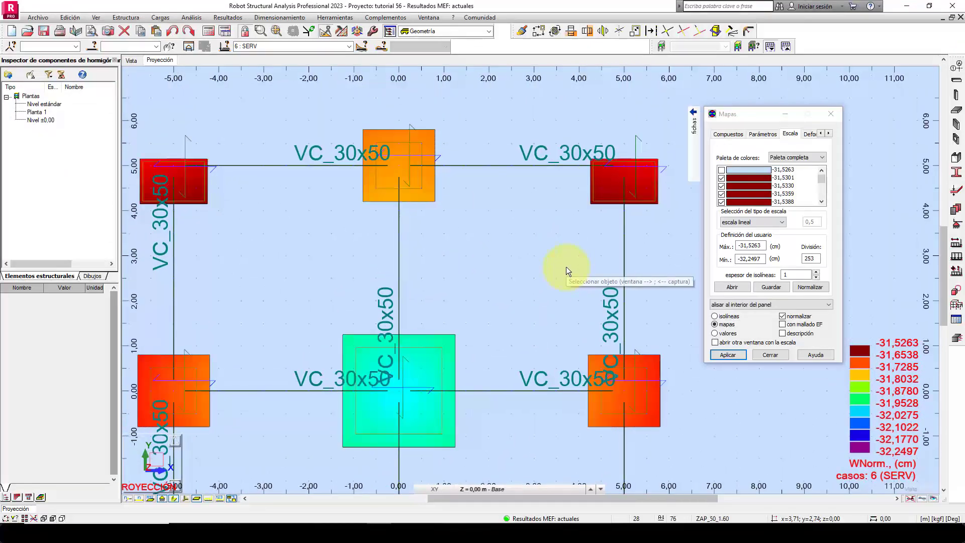
{"action": "left_click", "coordinate": [678, 130]}
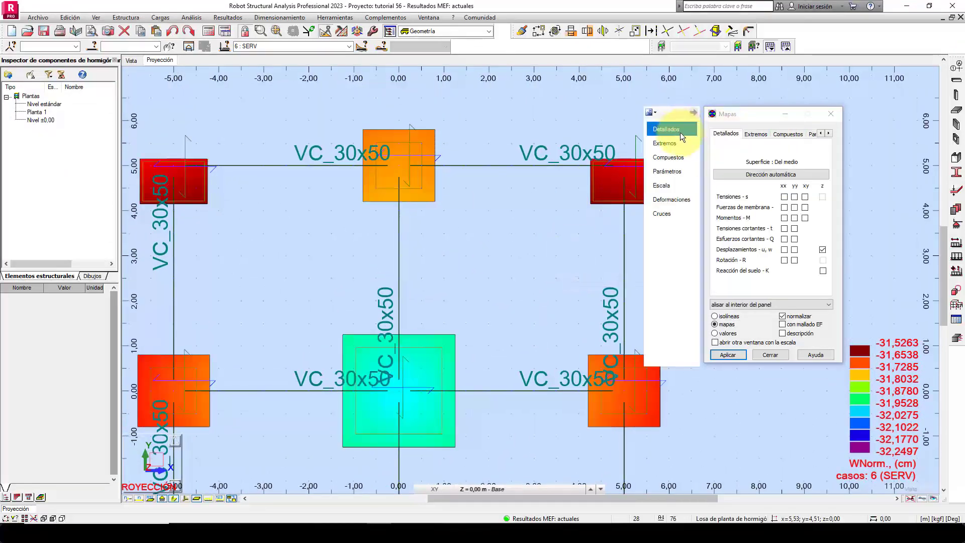
{"action": "left_click", "coordinate": [823, 249]}
{"action": "left_click", "coordinate": [823, 249]}
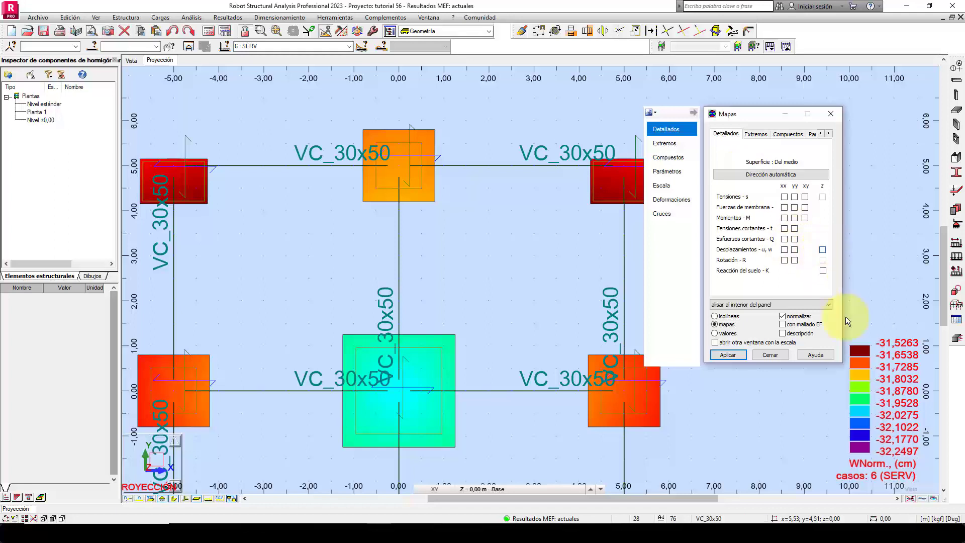
{"action": "left_click", "coordinate": [784, 218]}
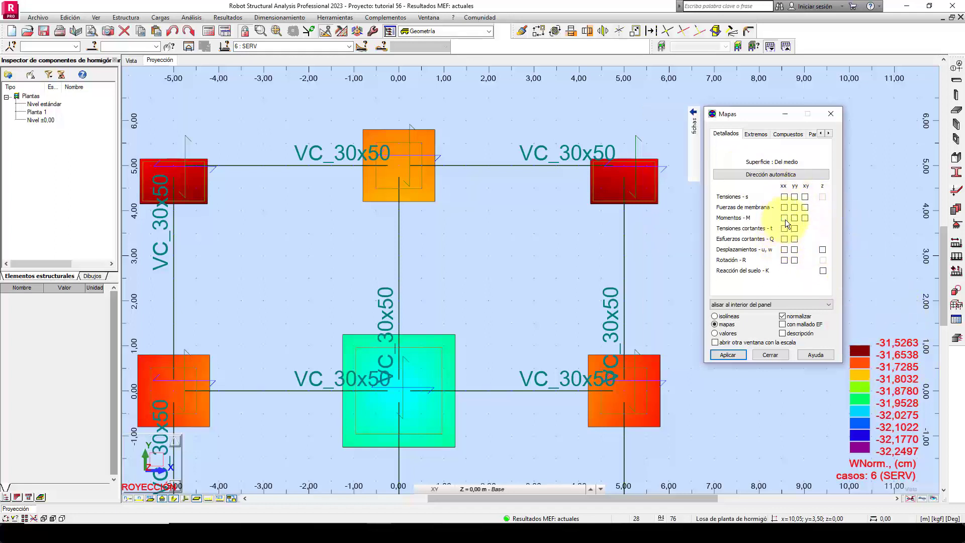
{"action": "left_click", "coordinate": [731, 355]}
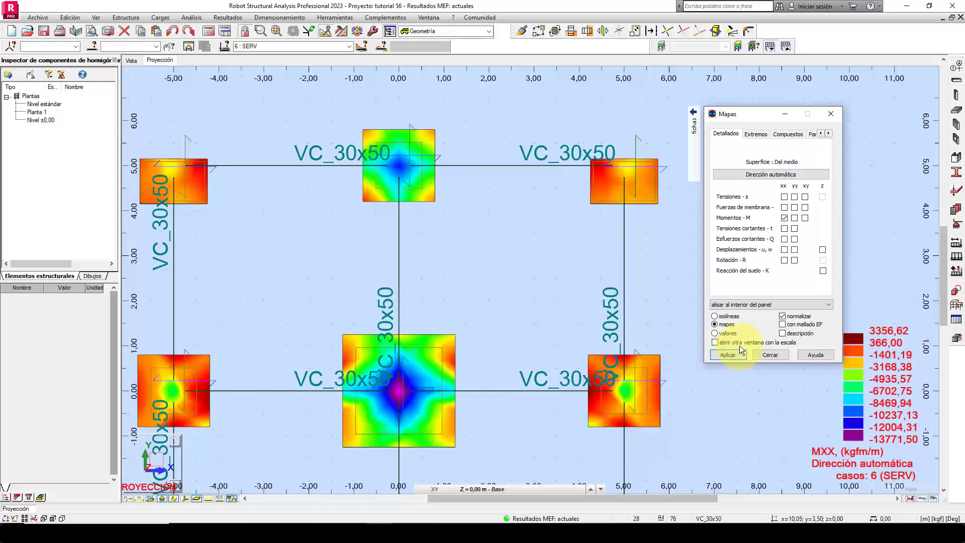
Check the Mxx map at the edge and corner footings, and display the Myy moment map instead.
{"action": "left_click", "coordinate": [526, 244]}
{"action": "middle_click_drag", "start_coordinate": [527, 244], "coordinate": [577, 306]}
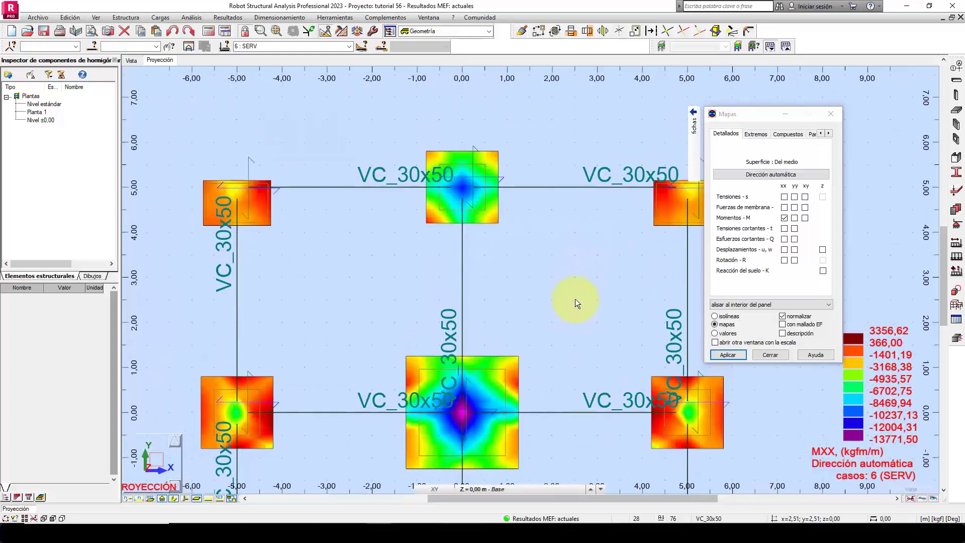
{"action": "middle_click_drag", "start_coordinate": [613, 261], "coordinate": [493, 258]}
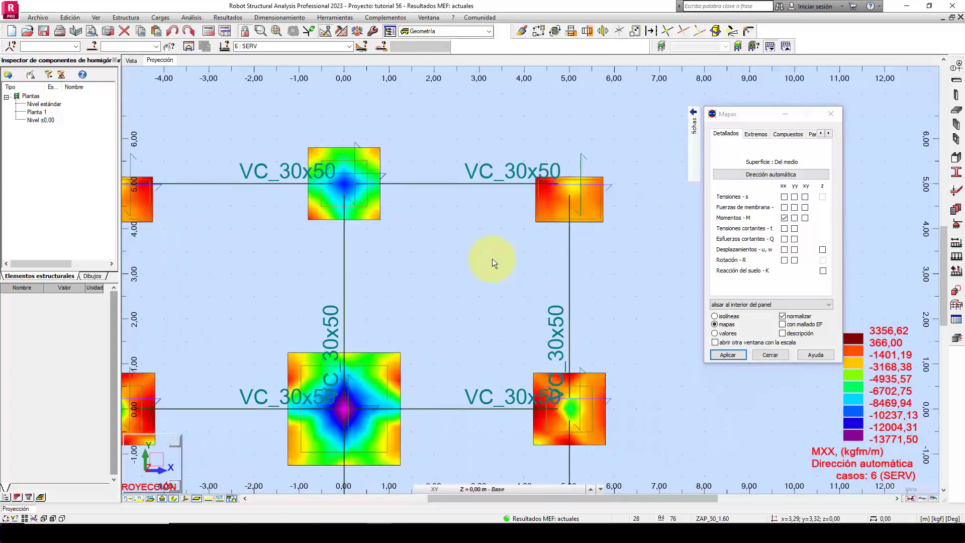
{"action": "scroll", "coordinate": [601, 203], "scroll_direction": "up", "scroll_amount": 1}
{"action": "scroll", "coordinate": [601, 203], "scroll_direction": "up", "scroll_amount": 3}
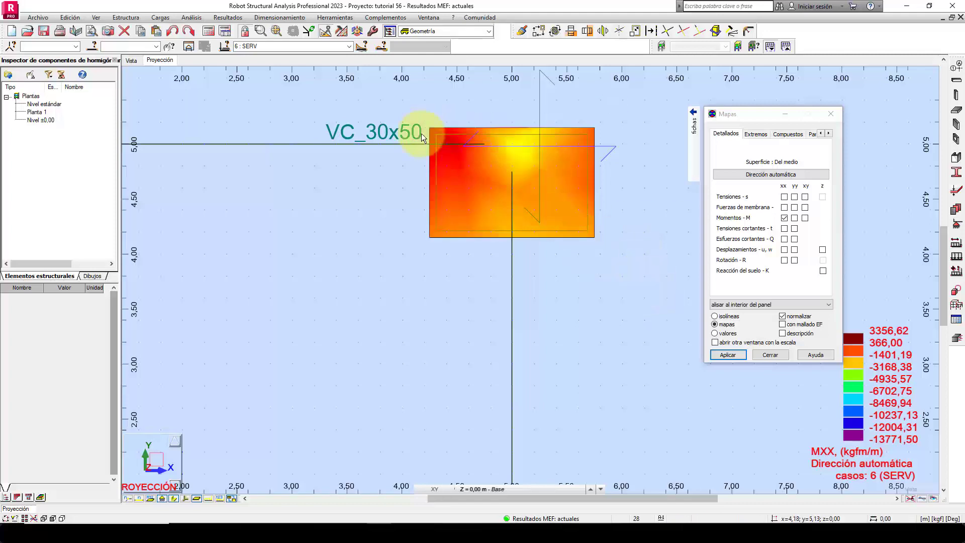
{"action": "scroll", "coordinate": [616, 278], "scroll_direction": "down", "scroll_amount": 3}
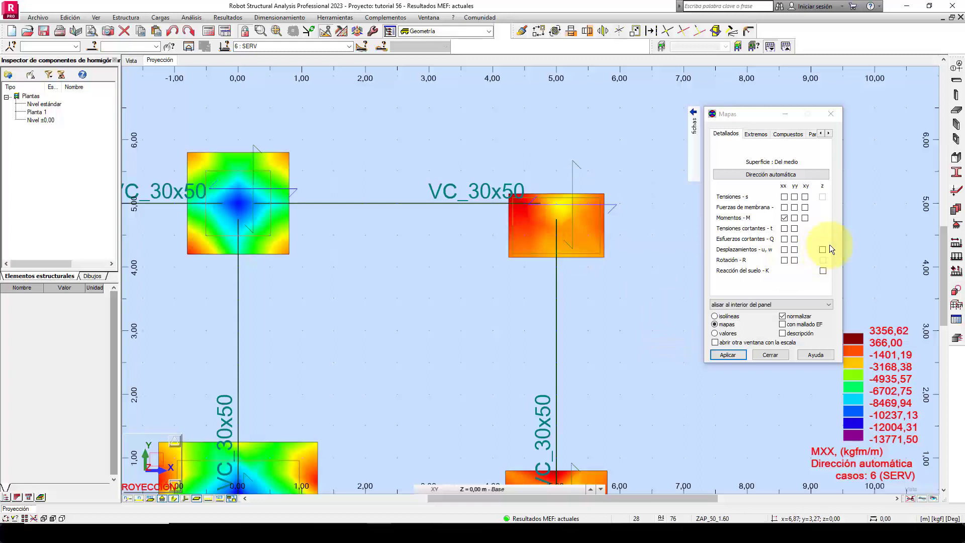
{"action": "left_click", "coordinate": [795, 219]}
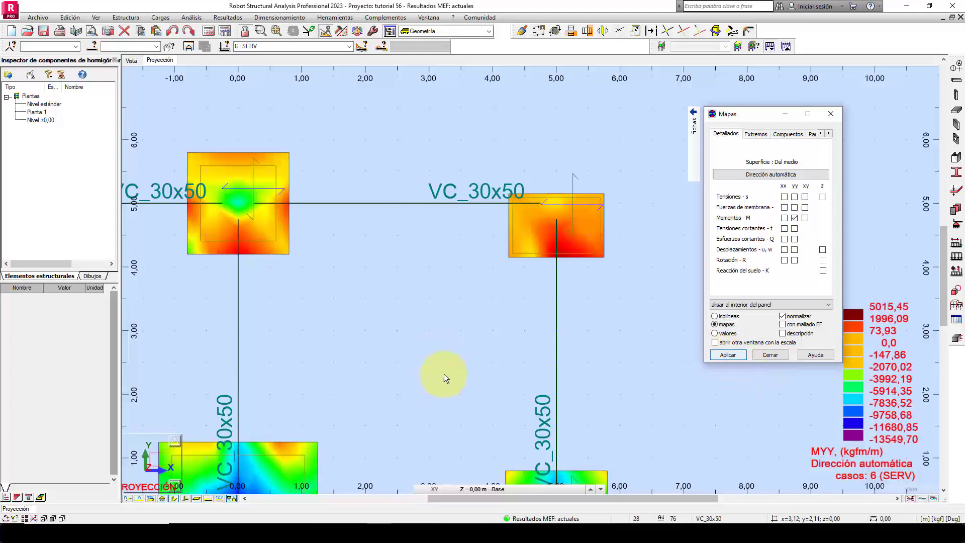
Examine the Myy moment map at the central, edge and corner footings against the colour scale.
{"action": "middle_click_drag", "start_coordinate": [442, 378], "coordinate": [493, 267]}
{"action": "middle_click_drag", "start_coordinate": [446, 358], "coordinate": [465, 285]}
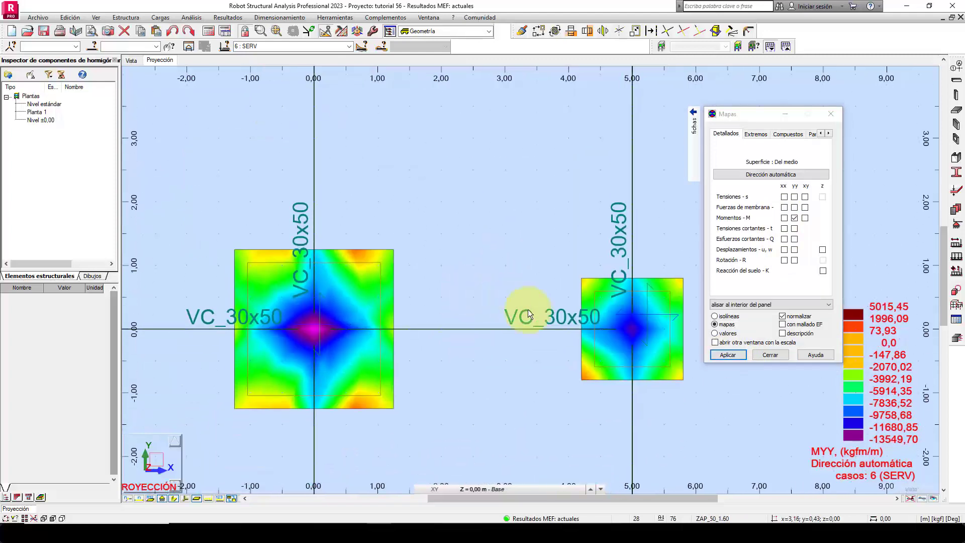
{"action": "middle_click_drag", "start_coordinate": [379, 207], "coordinate": [595, 295]}
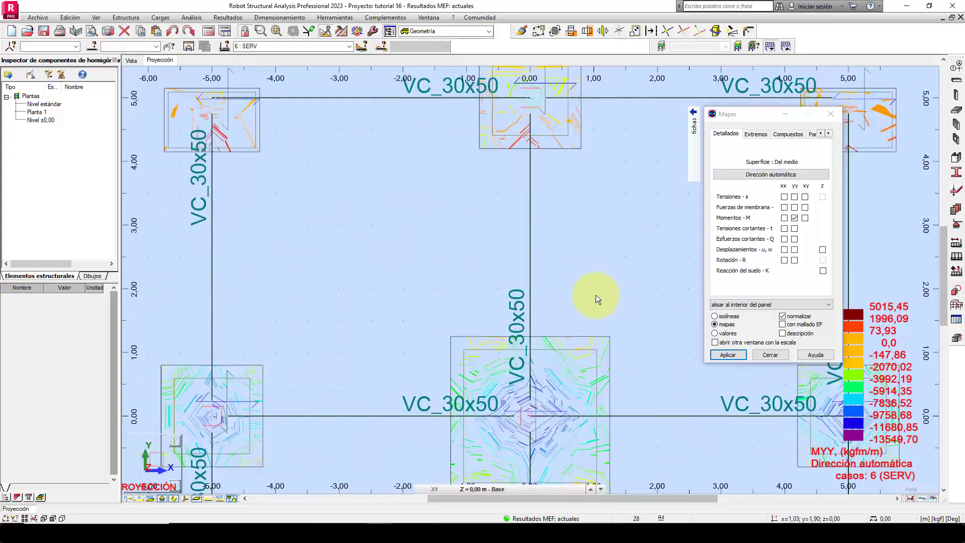
{"action": "middle_click_drag", "start_coordinate": [298, 201], "coordinate": [339, 107]}
{"action": "scroll", "coordinate": [387, 352], "scroll_direction": "down", "scroll_amount": 2}
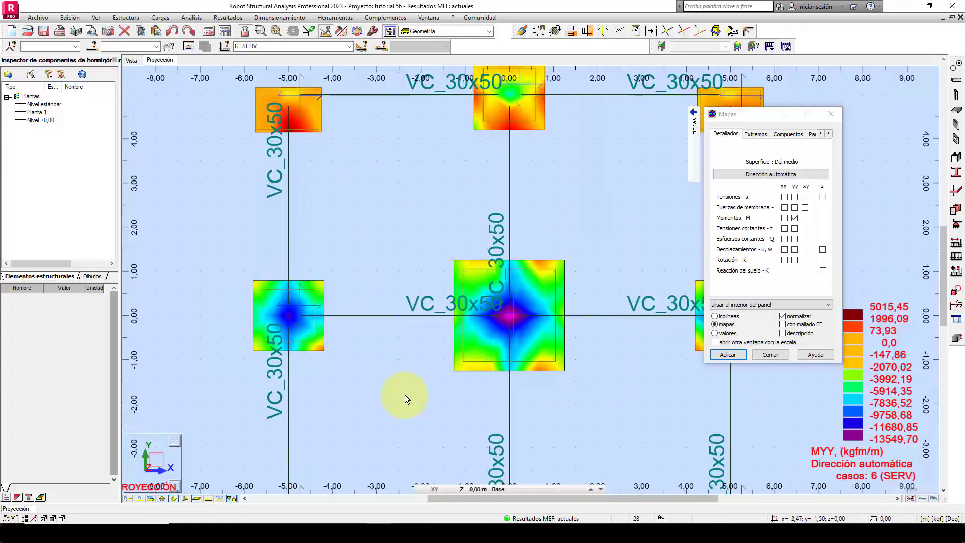
{"action": "middle_click_drag", "start_coordinate": [402, 384], "coordinate": [339, 264]}
{"action": "middle_click_drag", "start_coordinate": [506, 352], "coordinate": [486, 316]}
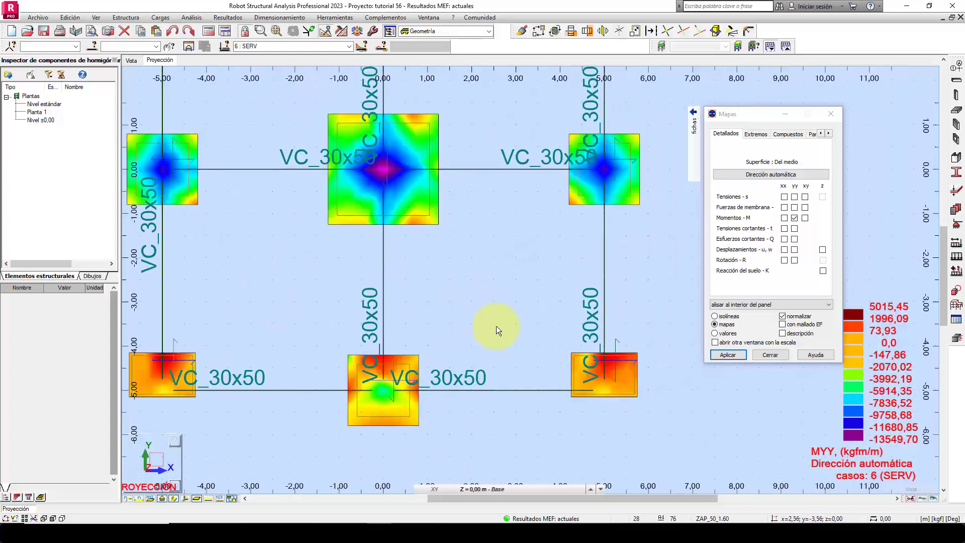
{"action": "middle_click_drag", "start_coordinate": [473, 251], "coordinate": [566, 460]}
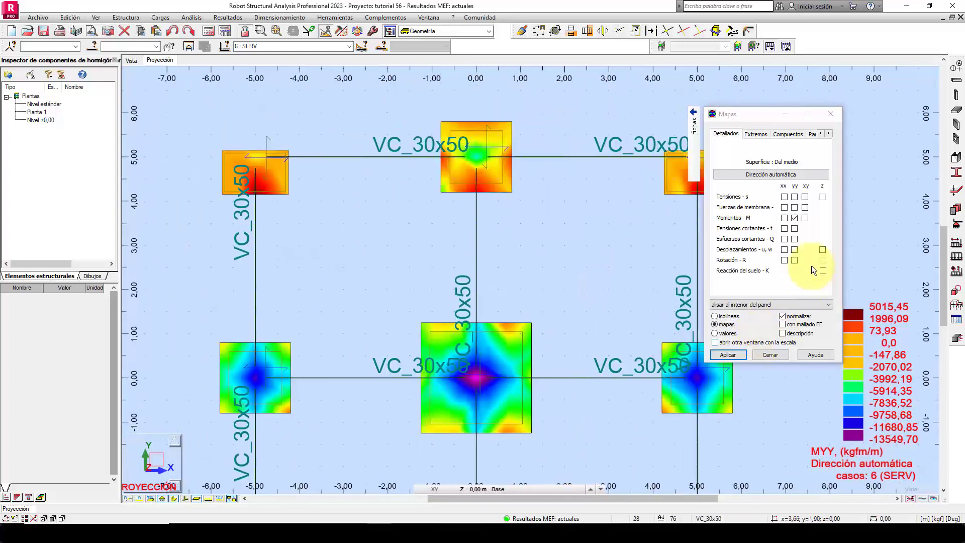
Remove the Myy moment map from the footings and close the Mapas dialog.
{"action": "left_click", "coordinate": [794, 218]}
{"action": "left_click", "coordinate": [731, 356]}
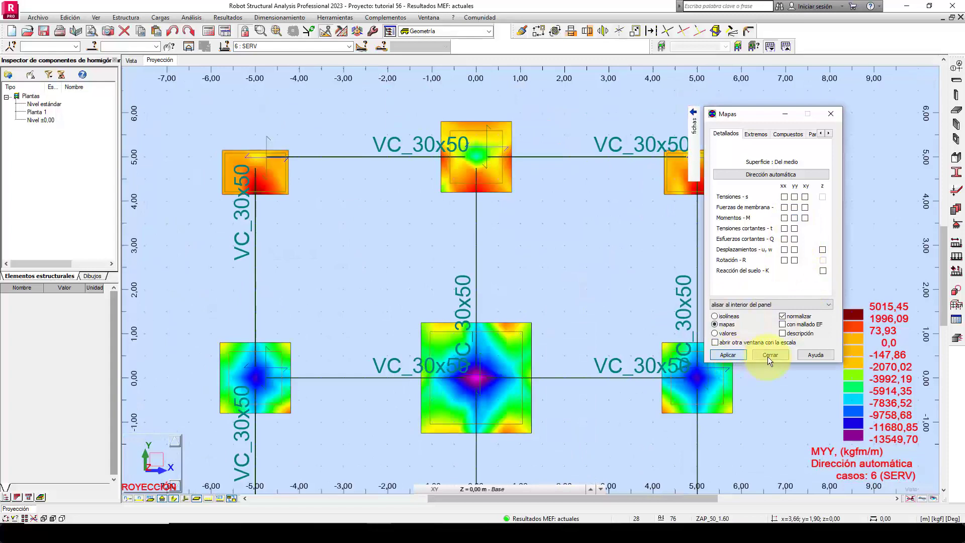
{"action": "left_click", "coordinate": [767, 356]}
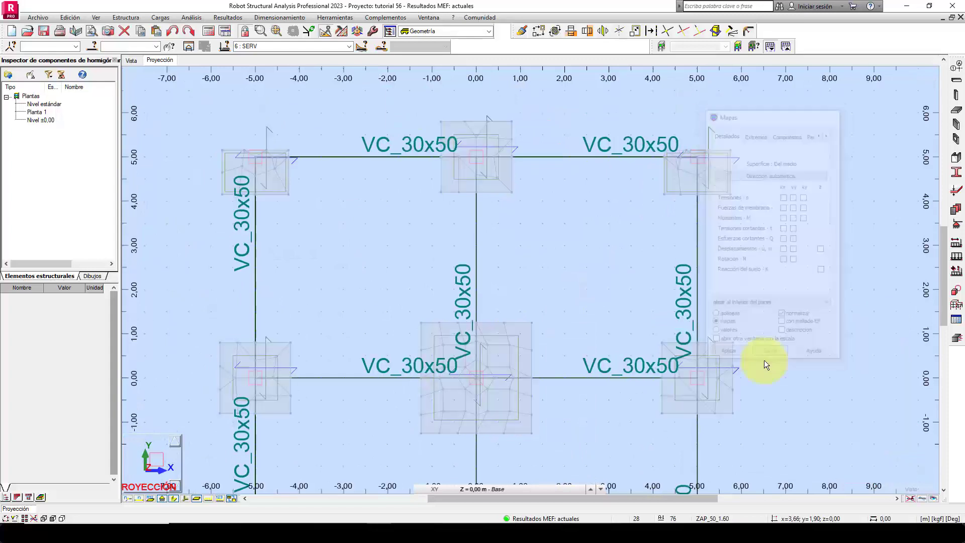
Show the 3D view of the structure and hide the finite element mesh on the panels.
{"action": "left_click", "coordinate": [132, 60]}
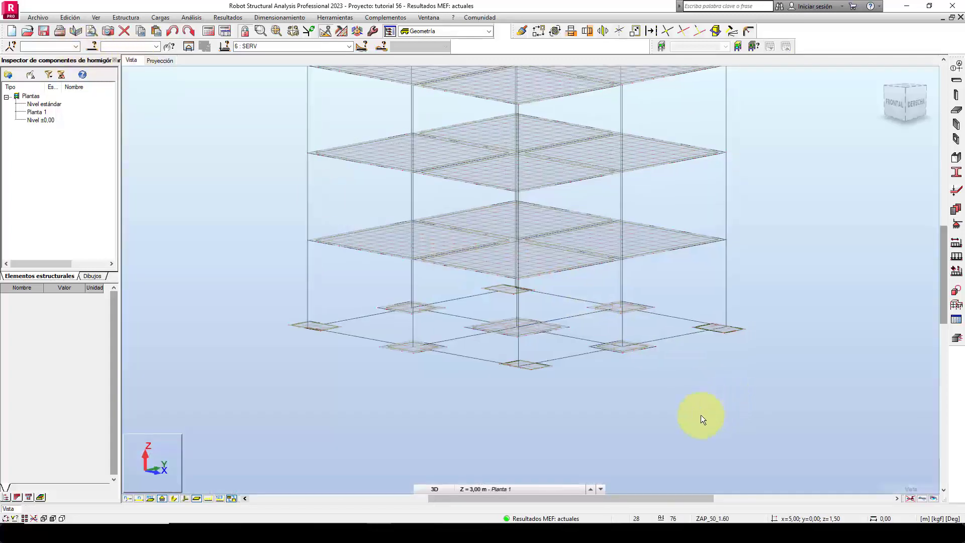
{"action": "scroll", "coordinate": [535, 426], "scroll_direction": "up", "scroll_amount": 2}
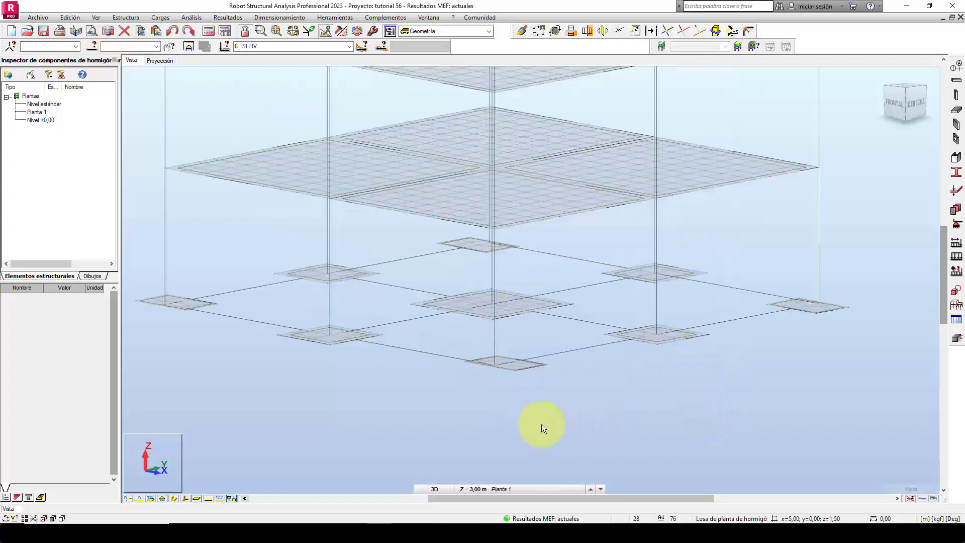
{"action": "left_click", "coordinate": [231, 497]}
{"action": "mouse_move", "coordinate": [592, 396]}
{"action": "middle_mouse_down", "text": "shift"}
{"action": "mouse_move", "coordinate": [643, 402]}
{"action": "mouse_move", "coordinate": [598, 402]}
{"action": "middle_mouse_up", "text": "shift"}
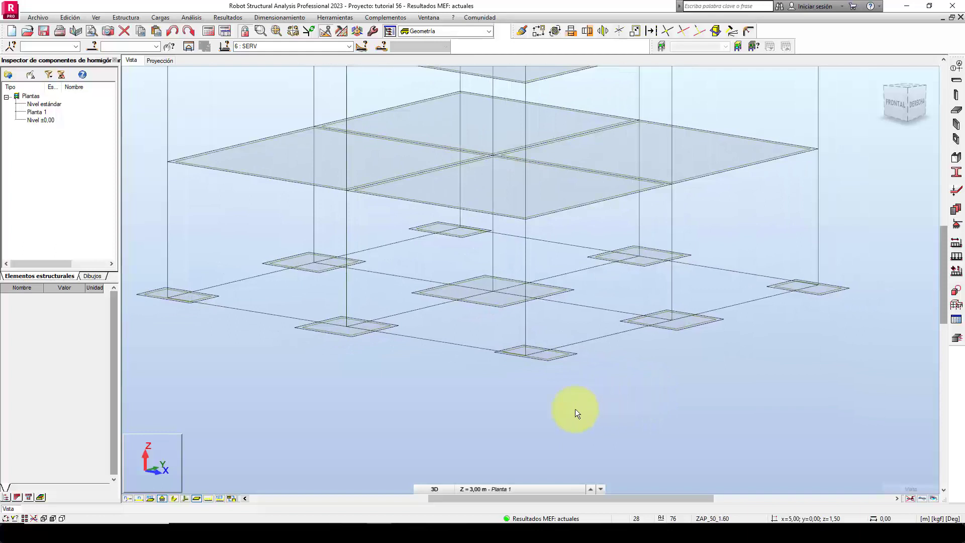
Display the My bending moment diagrams on all bars of the structure for case 6 (SERV).
{"action": "left_click", "coordinate": [231, 17]}
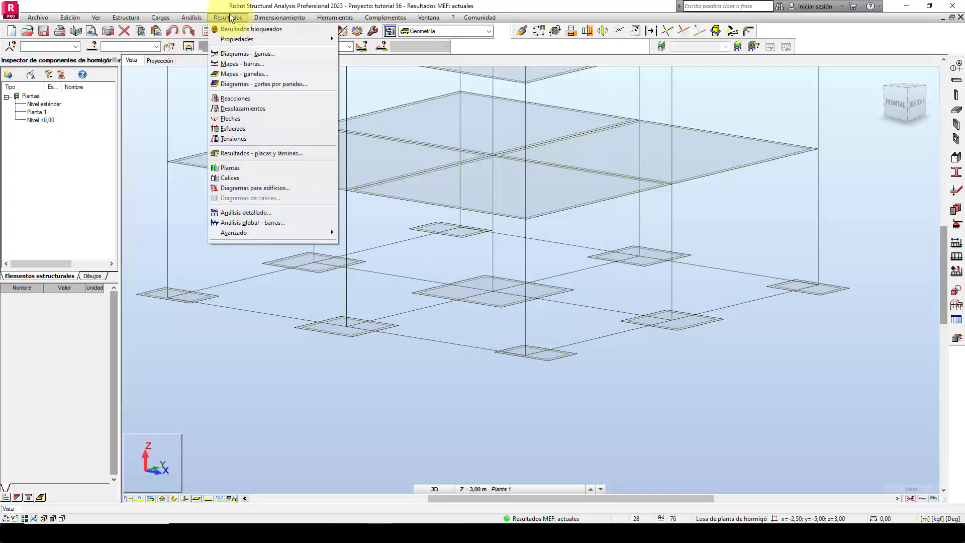
{"action": "left_click", "coordinate": [241, 54]}
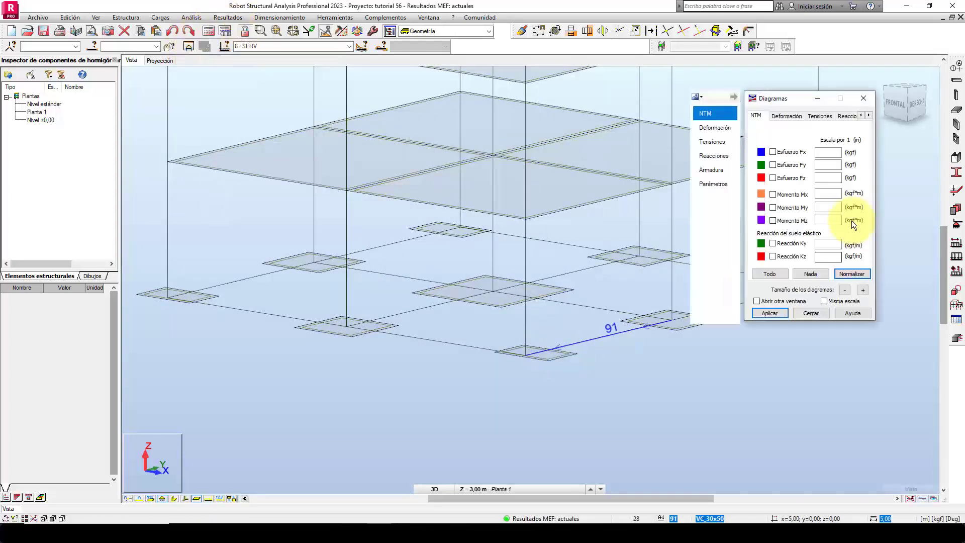
{"action": "left_click", "coordinate": [691, 382]}
{"action": "middle_click_drag", "start_coordinate": [770, 406], "coordinate": [780, 430]}
{"action": "left_click", "coordinate": [799, 271]}
{"action": "left_click", "coordinate": [785, 206]}
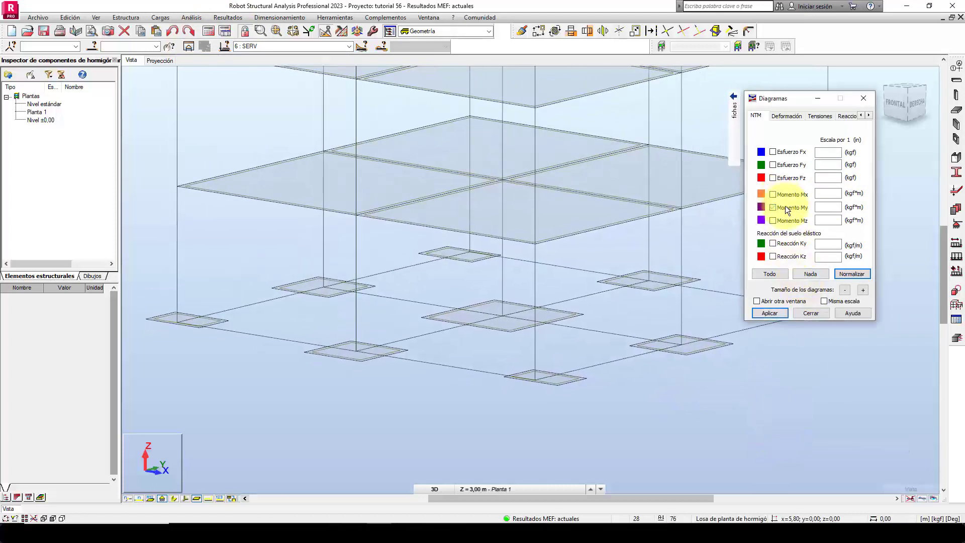
{"action": "left_click", "coordinate": [765, 310]}
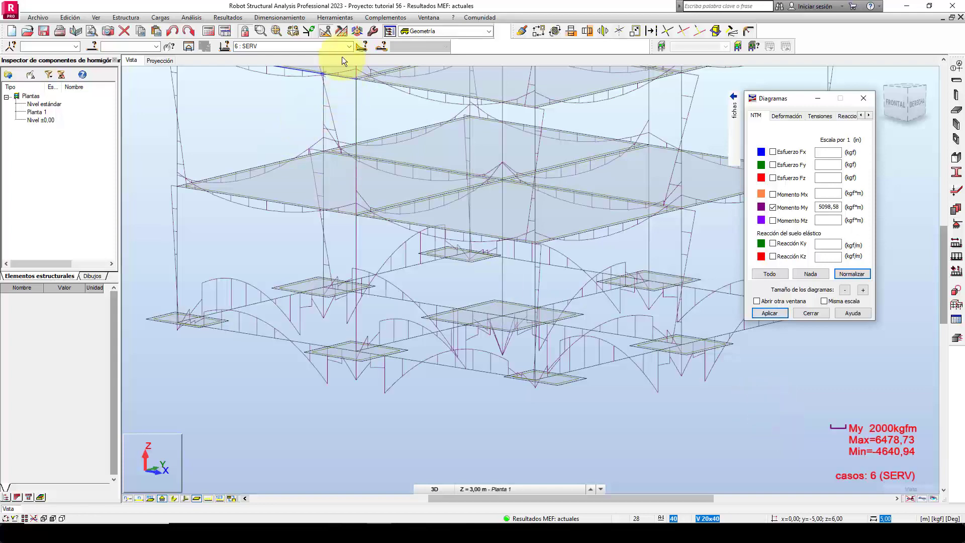
Examine the My diagrams along the foundation beams and clear them from the model.
{"action": "middle_click_drag", "start_coordinate": [703, 385], "coordinate": [586, 409]}
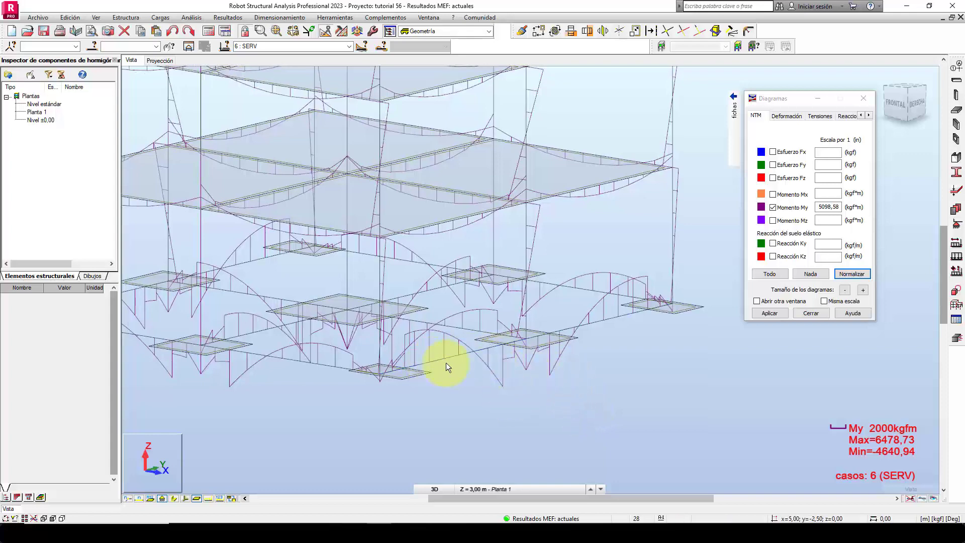
{"action": "scroll", "coordinate": [490, 387], "scroll_direction": "down", "scroll_amount": 2}
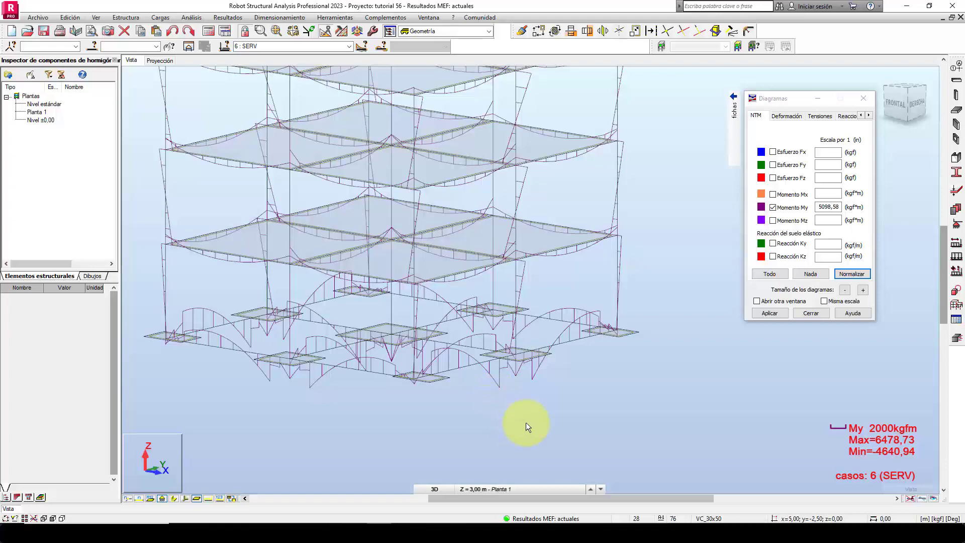
{"action": "middle_click_drag", "start_coordinate": [527, 423], "coordinate": [547, 417], "text": "shift"}
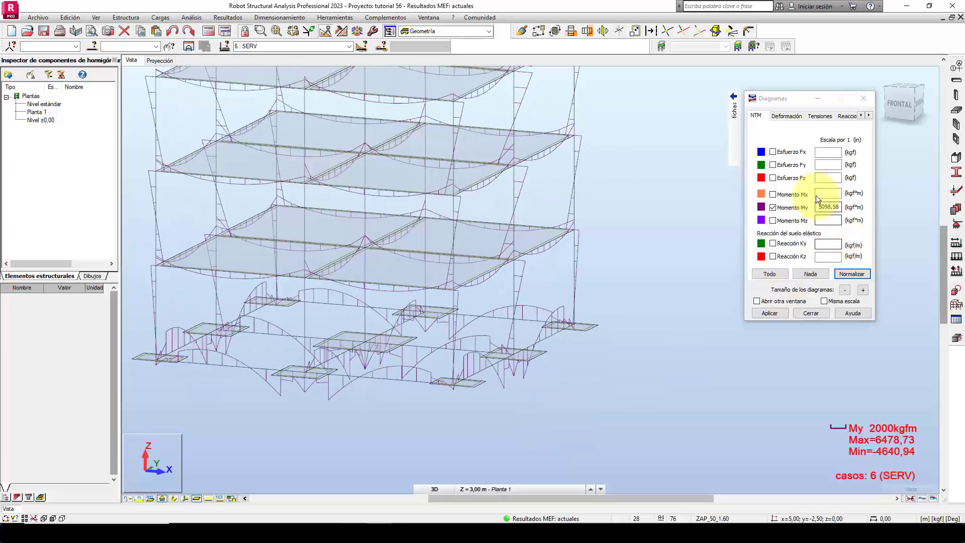
{"action": "left_click", "coordinate": [785, 207]}
{"action": "left_click", "coordinate": [773, 312]}
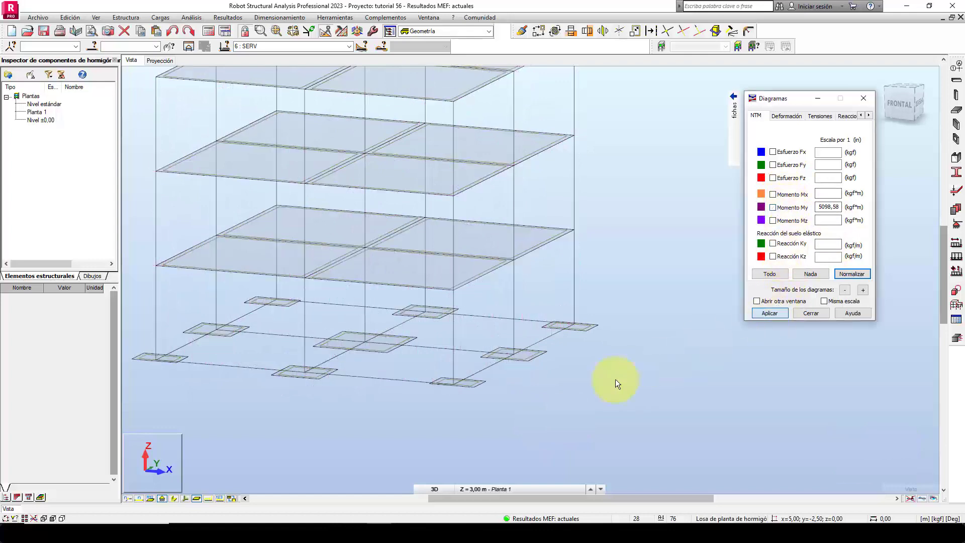
Isolate the three footings and the VC_30x50 foundation beams along the X = 5 m axis in a separate view.
{"action": "middle_click_drag", "start_coordinate": [549, 394], "coordinate": [582, 383], "text": "shift"}
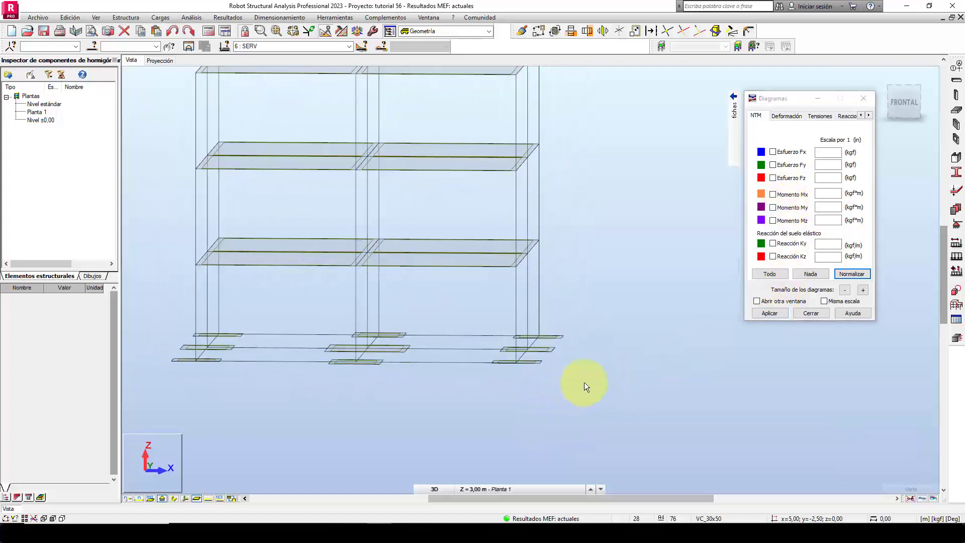
{"action": "left_click_drag", "start_coordinate": [475, 295], "coordinate": [608, 403]}
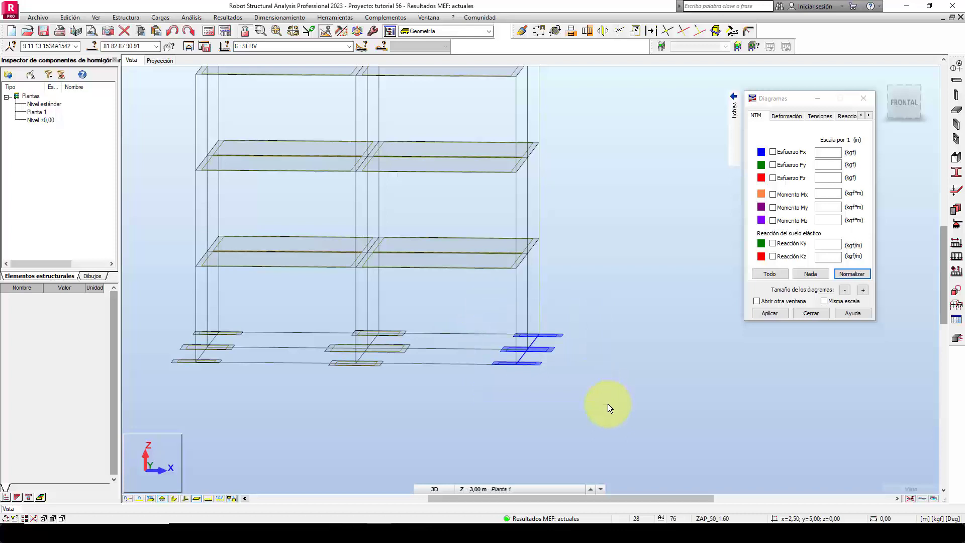
{"action": "left_click", "coordinate": [190, 47]}
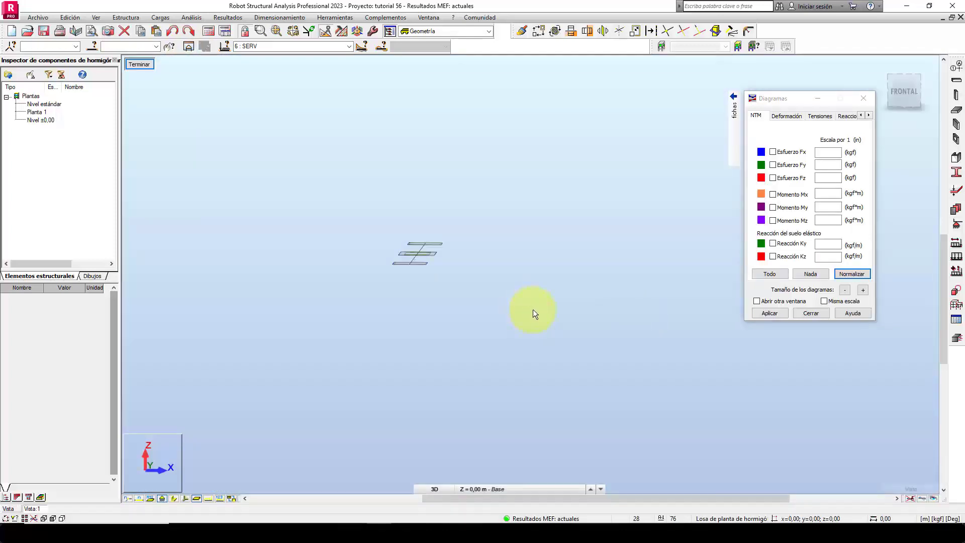
{"action": "middle_click_drag", "start_coordinate": [532, 309], "coordinate": [484, 320], "text": "shift"}
{"action": "scroll", "coordinate": [413, 229], "scroll_direction": "up", "scroll_amount": 4}
{"action": "middle_click_drag", "start_coordinate": [429, 247], "coordinate": [465, 231]}
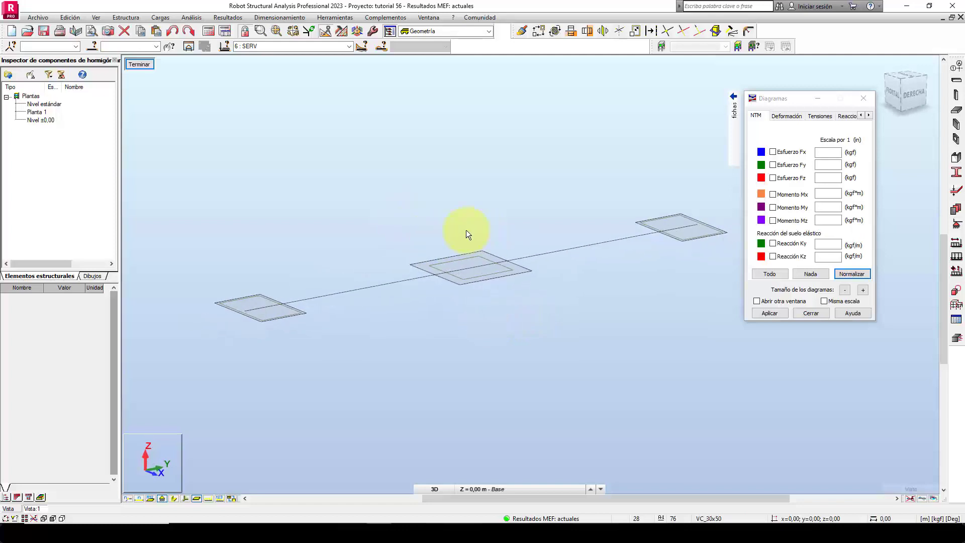
Display the My moment diagram on the isolated foundation beams.
{"action": "left_click", "coordinate": [792, 205]}
{"action": "left_click", "coordinate": [770, 312]}
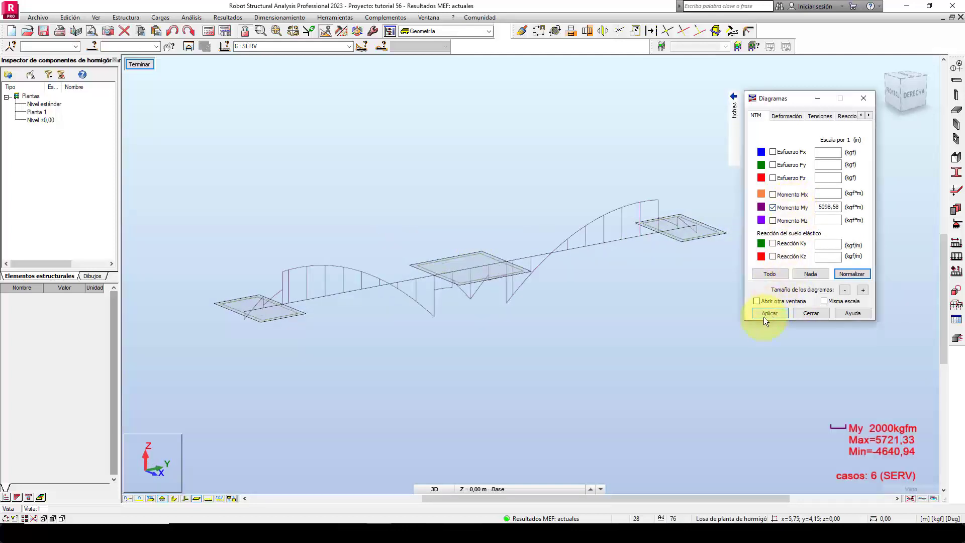
{"action": "mouse_move", "coordinate": [590, 393]}
{"action": "middle_mouse_down"}
{"action": "mouse_move", "coordinate": [534, 376]}
{"action": "mouse_move", "coordinate": [566, 384]}
{"action": "middle_mouse_up"}
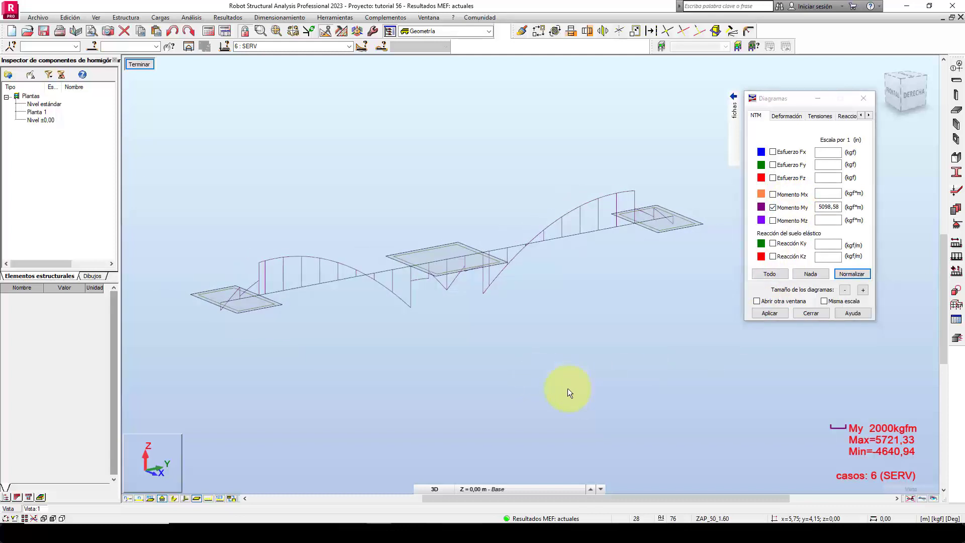
Label the My diagram on the isolated foundation beams with text values at the local extremes.
{"action": "mouse_move", "coordinate": [736, 135]}
{"action": "left_click", "coordinate": [712, 184]}
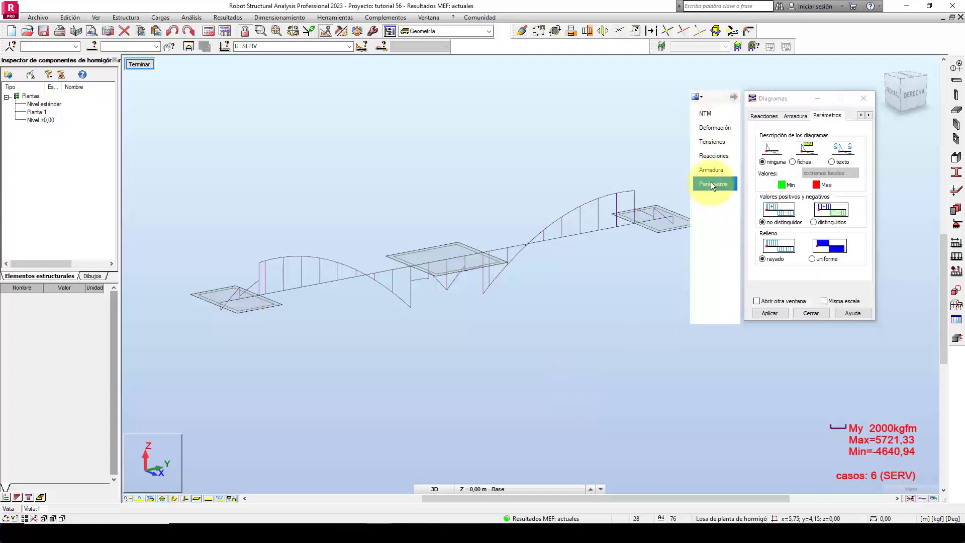
{"action": "left_click", "coordinate": [792, 161]}
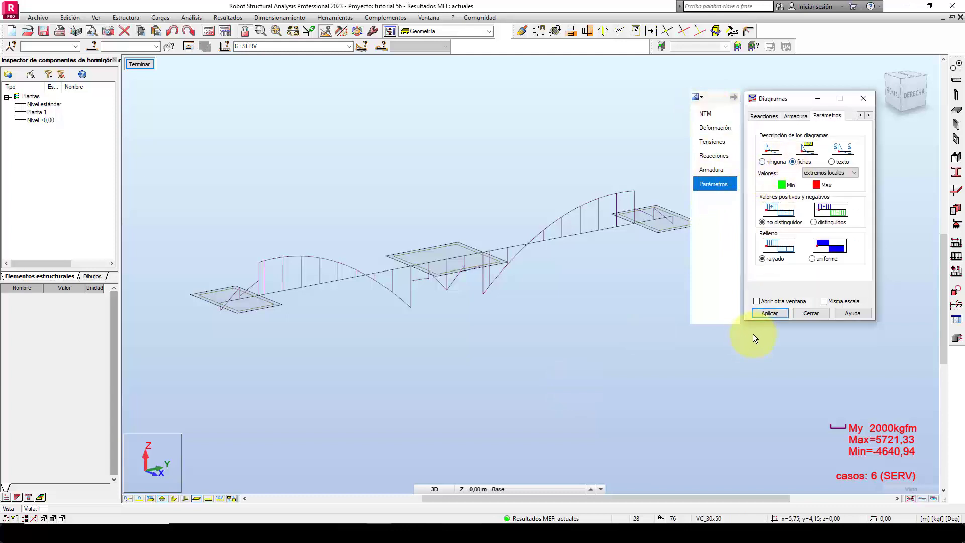
{"action": "left_click", "coordinate": [769, 313]}
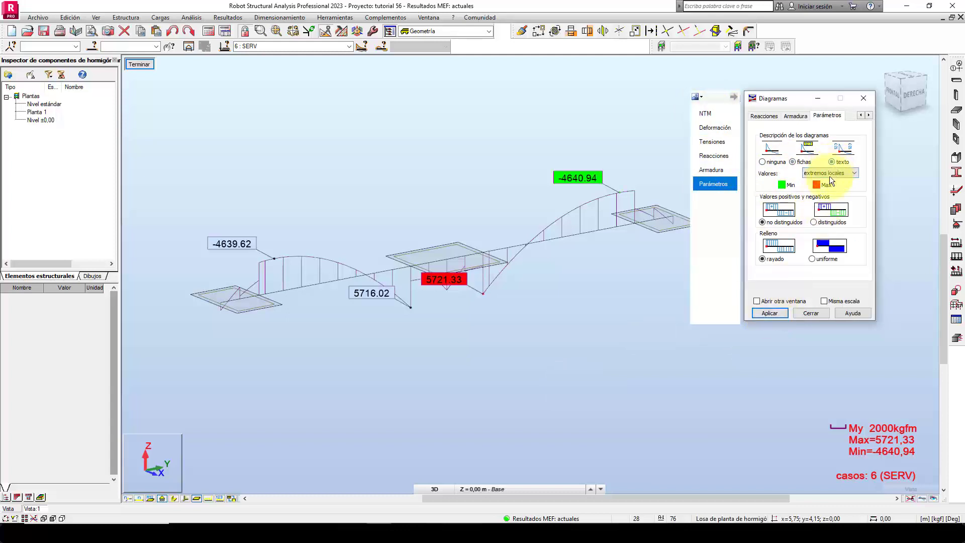
{"action": "left_click", "coordinate": [770, 313]}
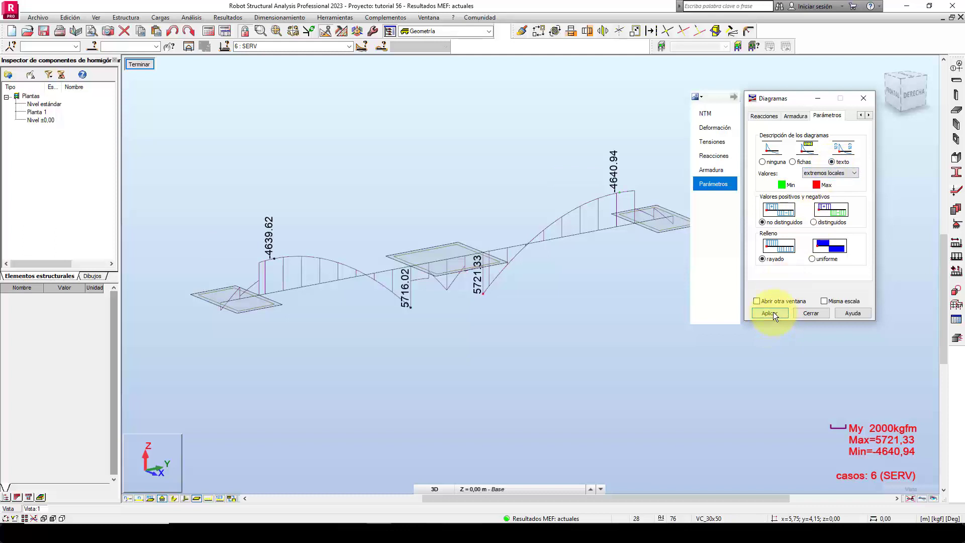
Examine the labelled My moments at the footings and along the spans of the isolated foundation beams.
{"action": "left_click", "coordinate": [481, 387]}
{"action": "middle_click_drag", "start_coordinate": [479, 392], "coordinate": [475, 393], "text": "shift"}
{"action": "scroll", "coordinate": [186, 264], "scroll_direction": "up", "scroll_amount": 3}
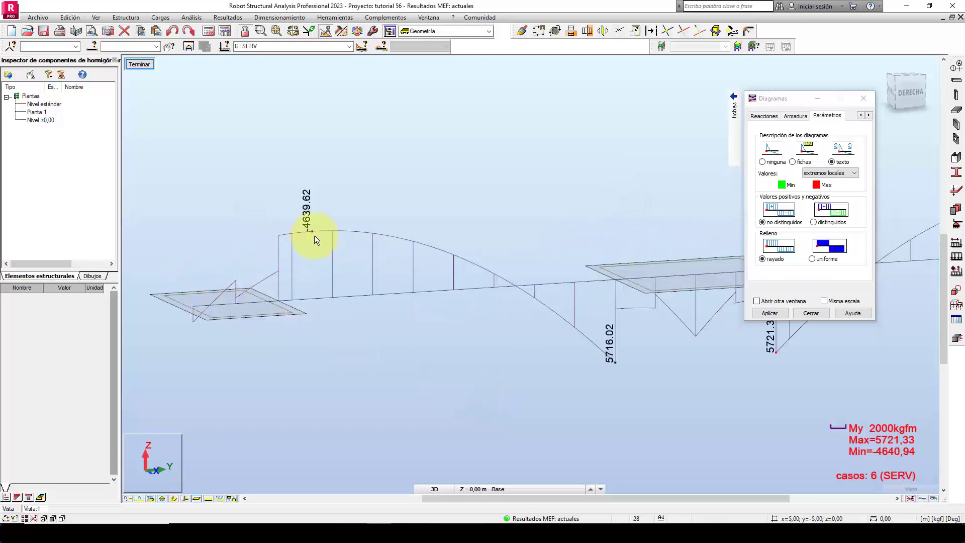
{"action": "left_click", "coordinate": [276, 304]}
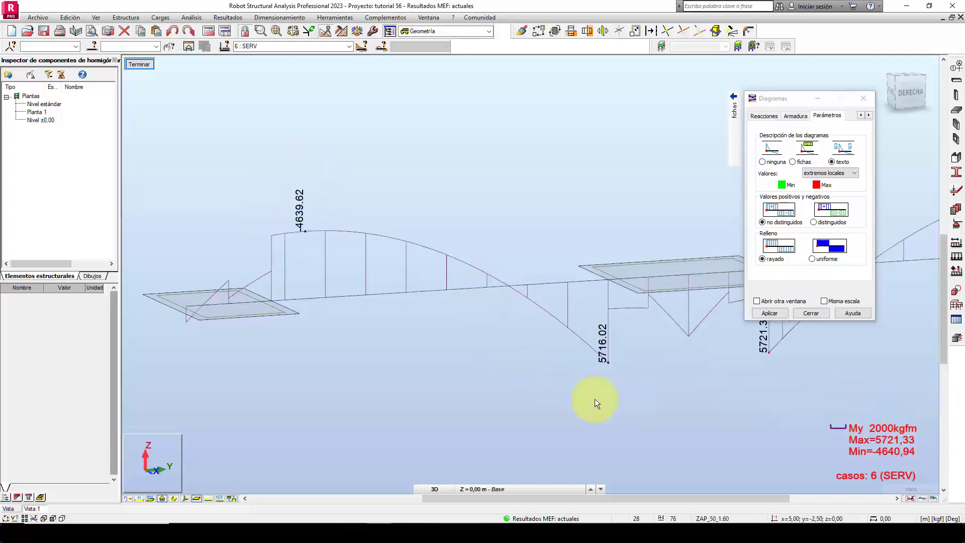
{"action": "middle_click_drag", "start_coordinate": [617, 402], "coordinate": [532, 382]}
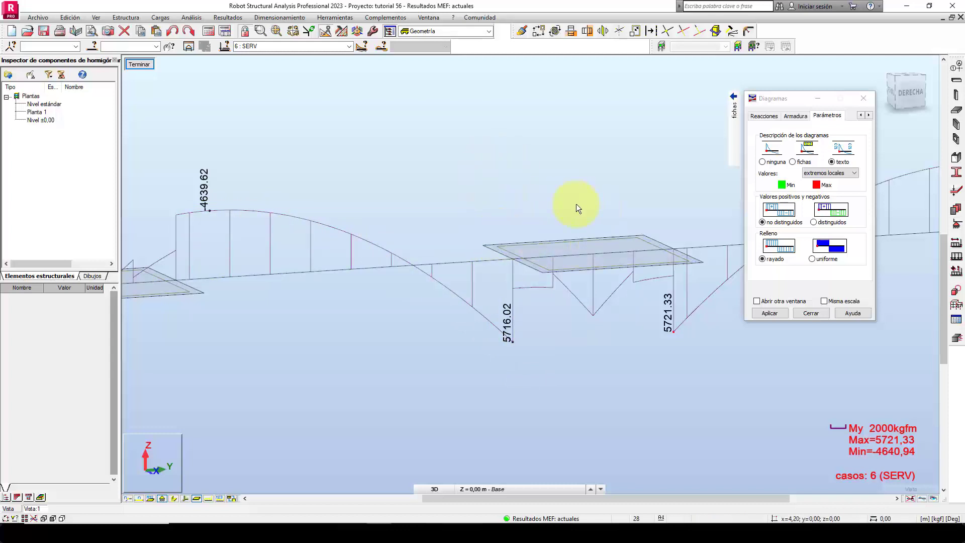
{"action": "middle_click_drag", "start_coordinate": [739, 360], "coordinate": [589, 365]}
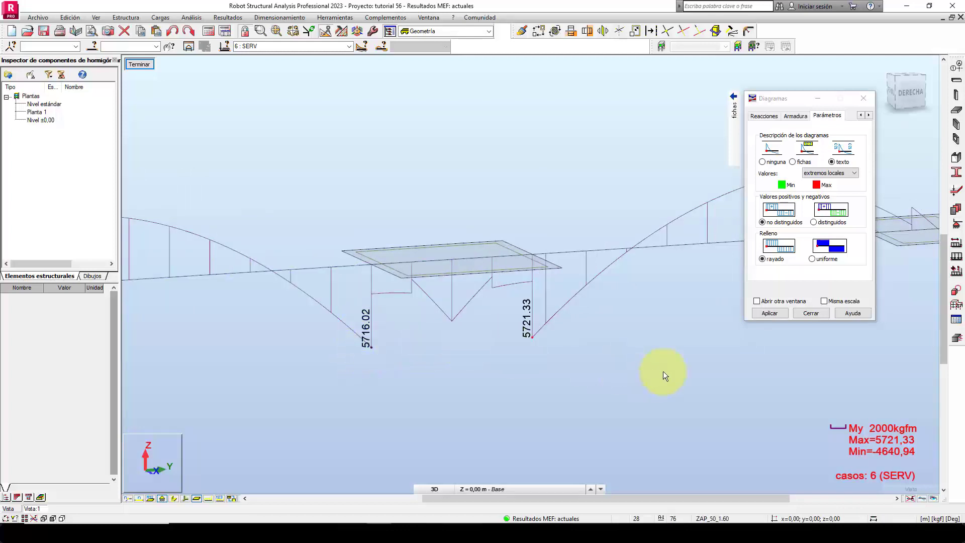
{"action": "middle_click_drag", "start_coordinate": [670, 349], "coordinate": [390, 373]}
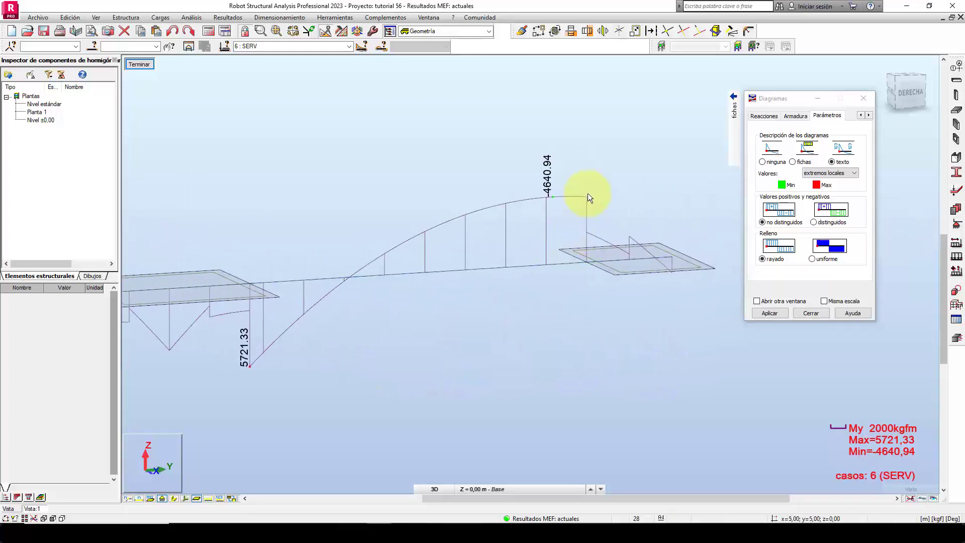
{"action": "scroll", "coordinate": [673, 309], "scroll_direction": "down", "scroll_amount": 3}
{"action": "scroll", "coordinate": [675, 319], "scroll_direction": "down", "scroll_amount": 1}
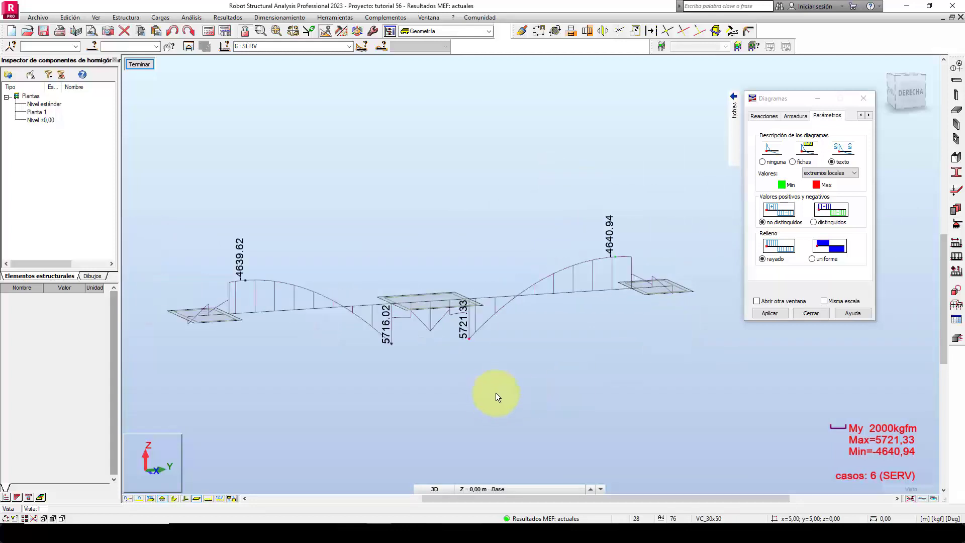
{"action": "scroll", "coordinate": [512, 397], "scroll_direction": "down", "scroll_amount": 1}
{"action": "middle_click_drag", "start_coordinate": [516, 401], "coordinate": [526, 411], "text": "shift"}
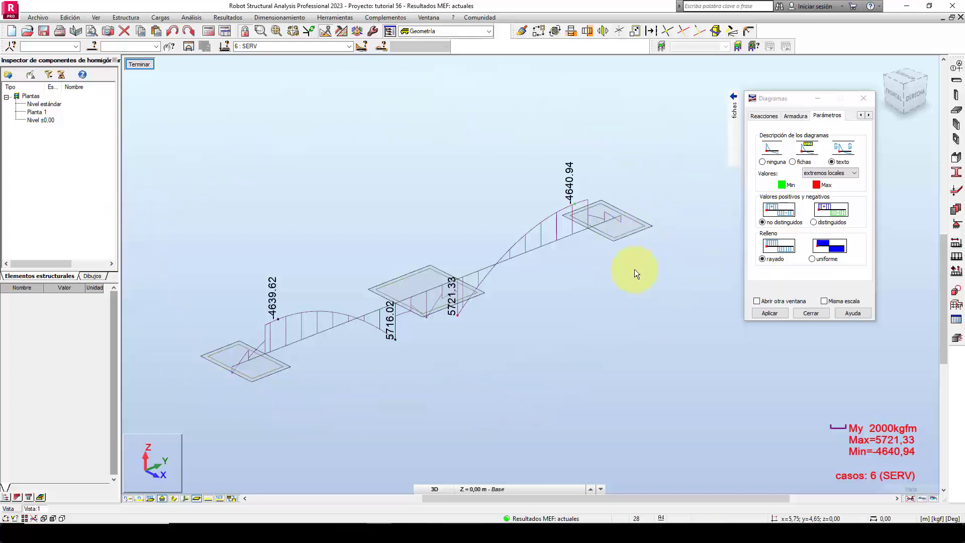
Close the diagram settings and leave the isolated view to return to the full building model.
{"action": "left_click", "coordinate": [798, 312]}
{"action": "left_click", "coordinate": [140, 65]}
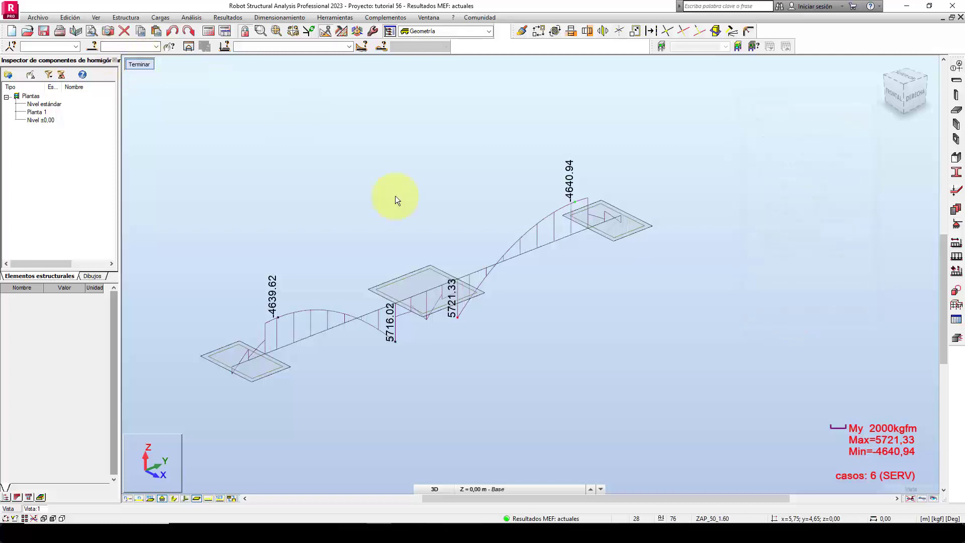
{"action": "scroll", "coordinate": [593, 380], "scroll_direction": "up", "scroll_amount": 2}
{"action": "middle_click_drag", "start_coordinate": [592, 385], "coordinate": [582, 412], "text": "shift"}
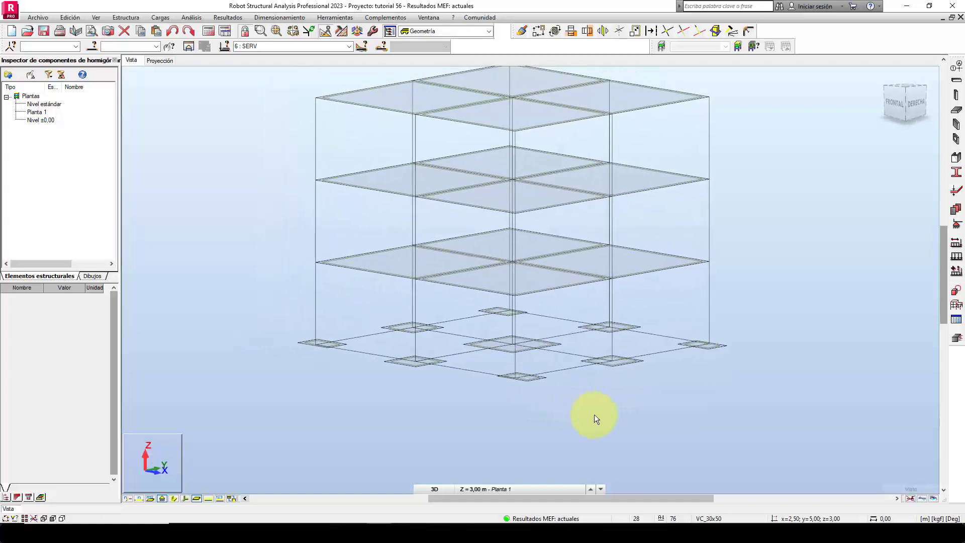
Display the My bending moment diagrams on all bars of the full structure for case 6 (SERV).
{"action": "left_click", "coordinate": [199, 18]}
{"action": "mouse_move", "coordinate": [221, 20]}
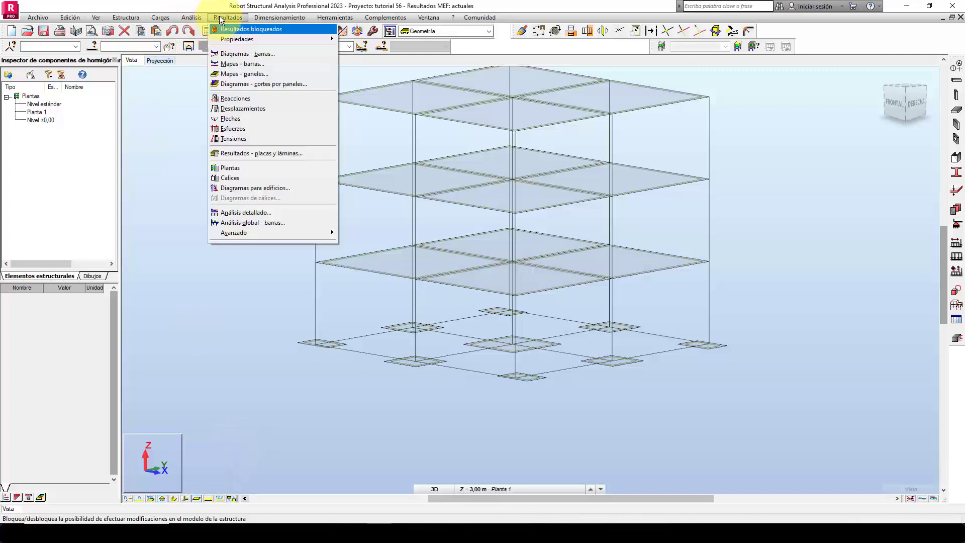
{"action": "left_click", "coordinate": [246, 53]}
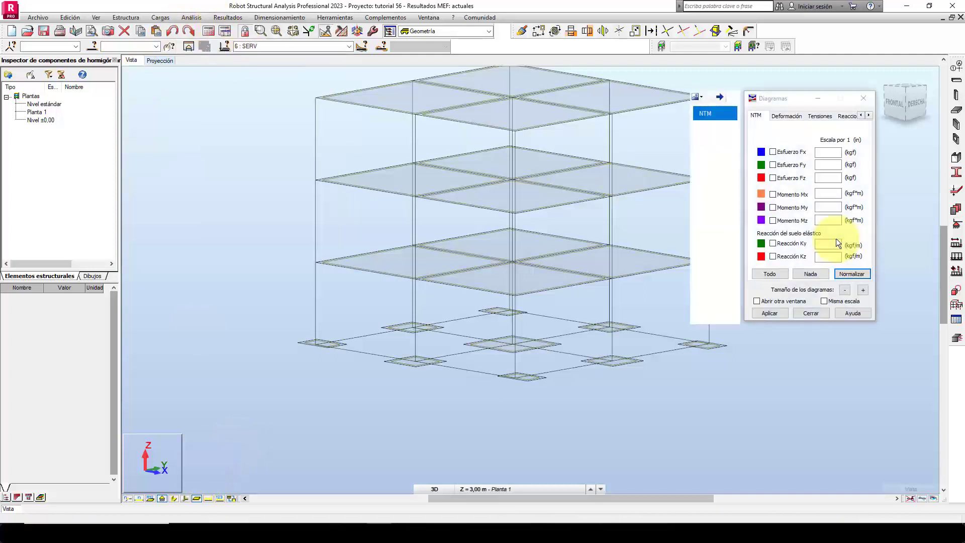
{"action": "left_click", "coordinate": [797, 207]}
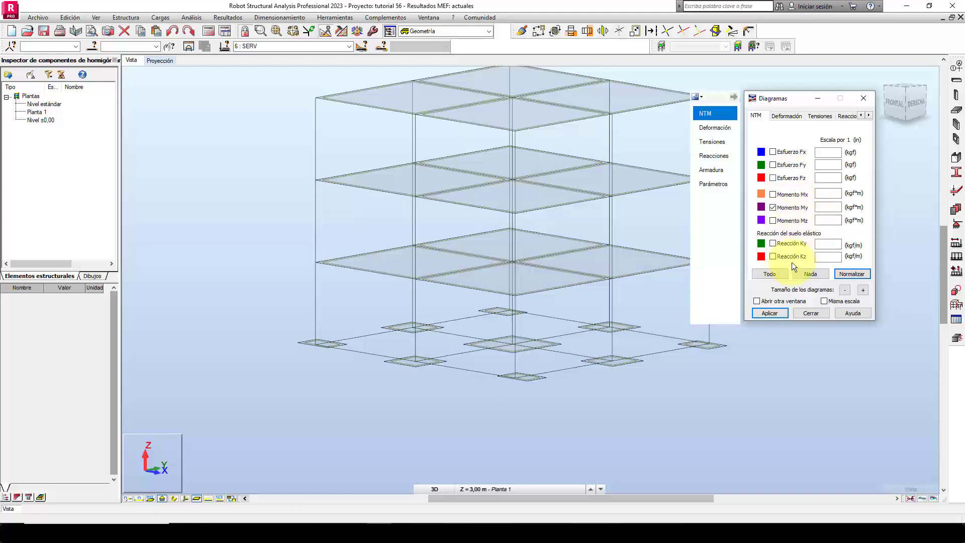
{"action": "left_click", "coordinate": [770, 315]}
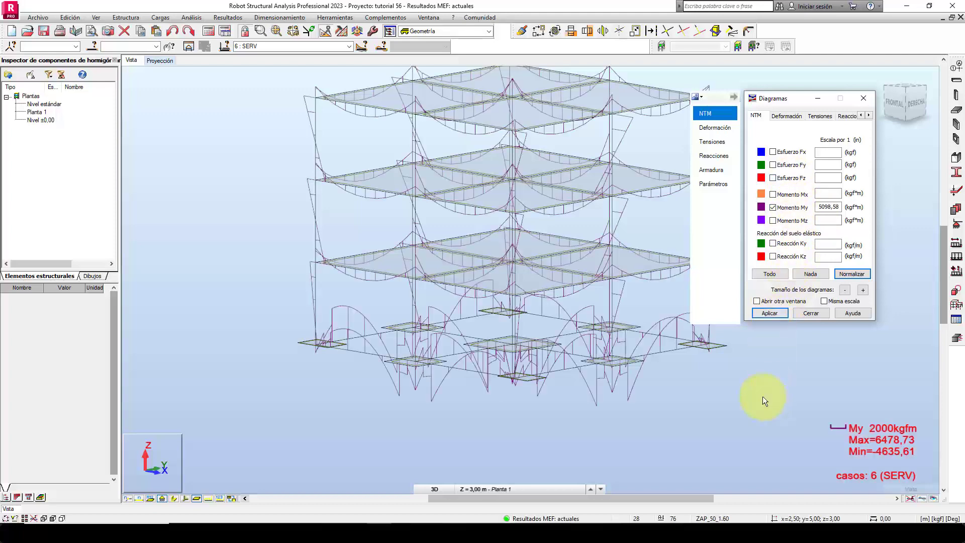
Add text values at the local extremes to the My diagrams of the whole structure.
{"action": "scroll", "coordinate": [628, 397], "scroll_direction": "up", "scroll_amount": 3}
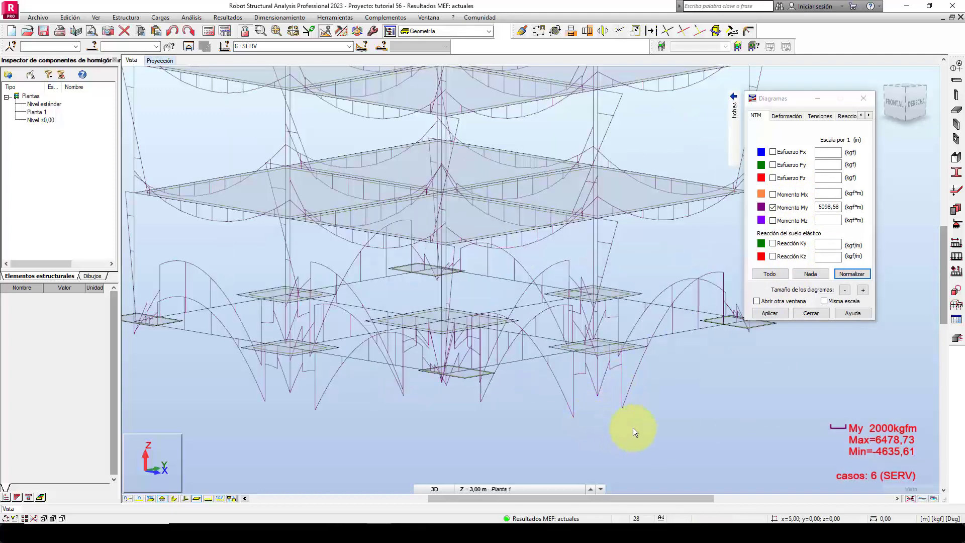
{"action": "scroll", "coordinate": [625, 430], "scroll_direction": "up", "scroll_amount": 2}
{"action": "left_click", "coordinate": [96, 18]}
{"action": "left_click", "coordinate": [106, 28]}
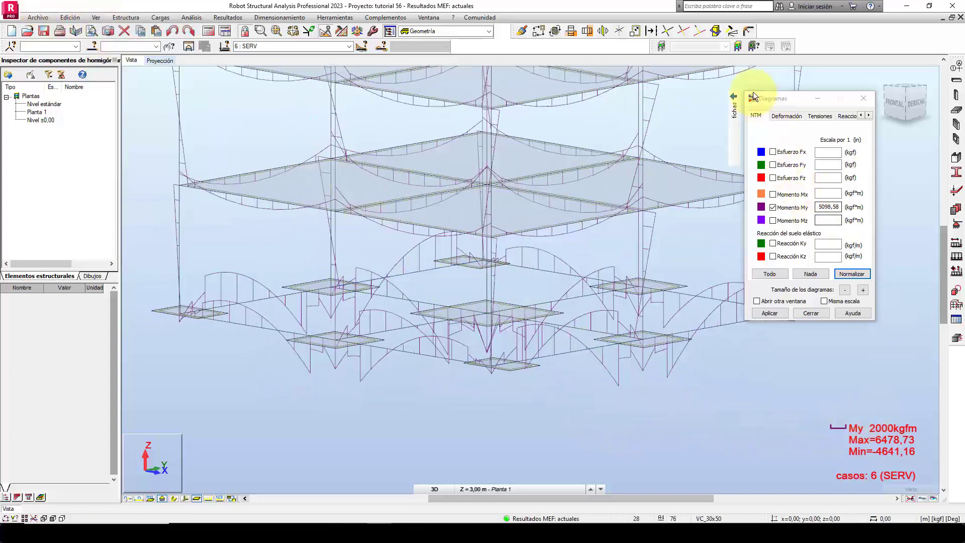
{"action": "mouse_move", "coordinate": [734, 131]}
{"action": "left_click", "coordinate": [725, 182]}
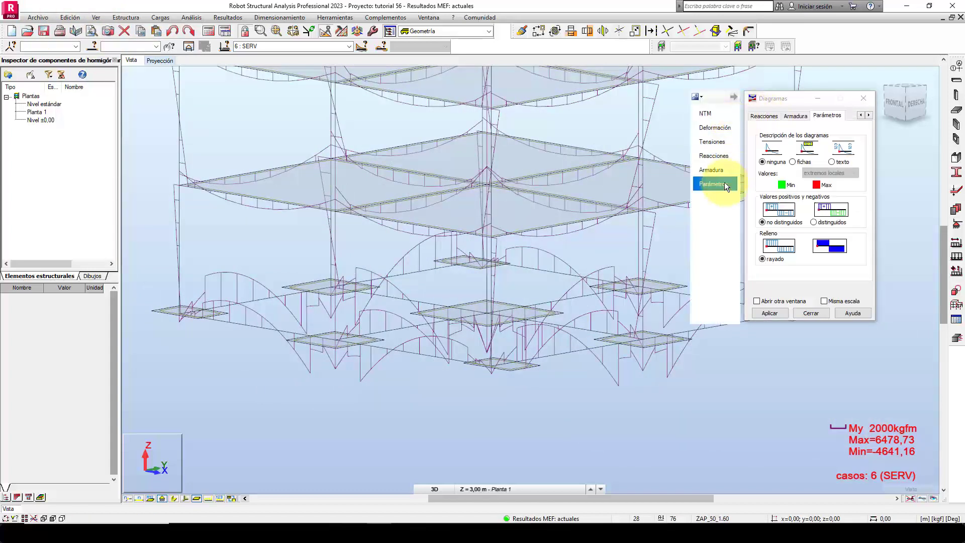
{"action": "left_click", "coordinate": [775, 313]}
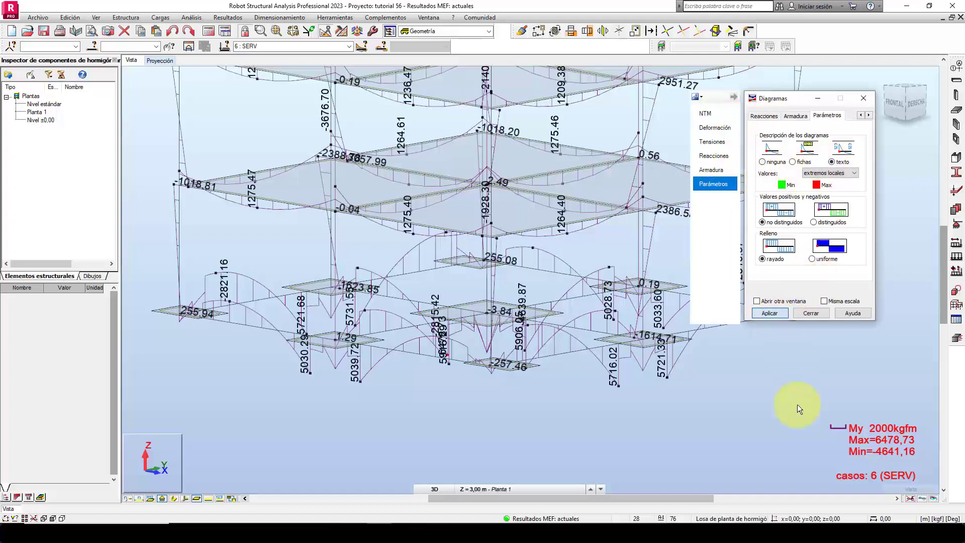
Distinguish positive and negative values in the My diagrams and give them a uniform fill.
{"action": "middle_click_drag", "start_coordinate": [732, 399], "coordinate": [555, 408]}
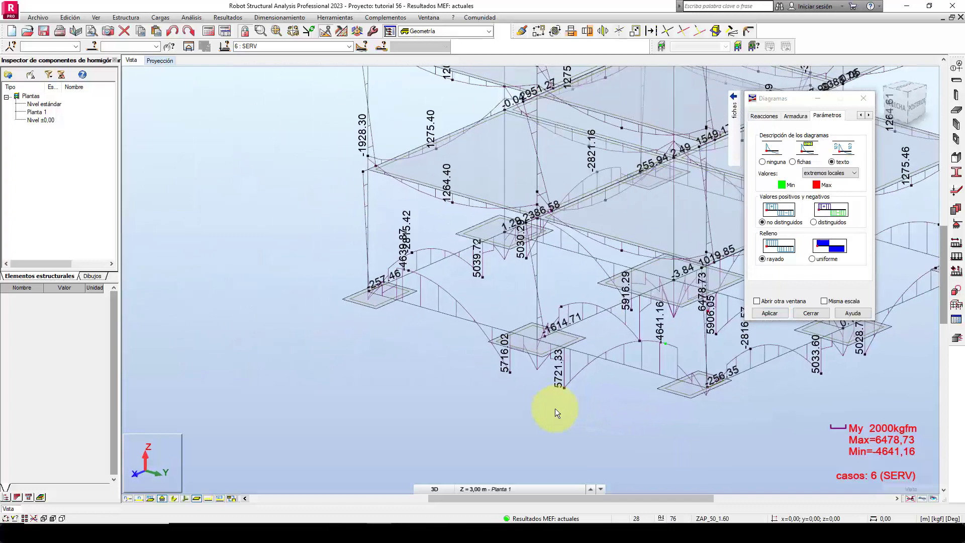
{"action": "left_click", "coordinate": [827, 223]}
{"action": "left_click", "coordinate": [812, 259]}
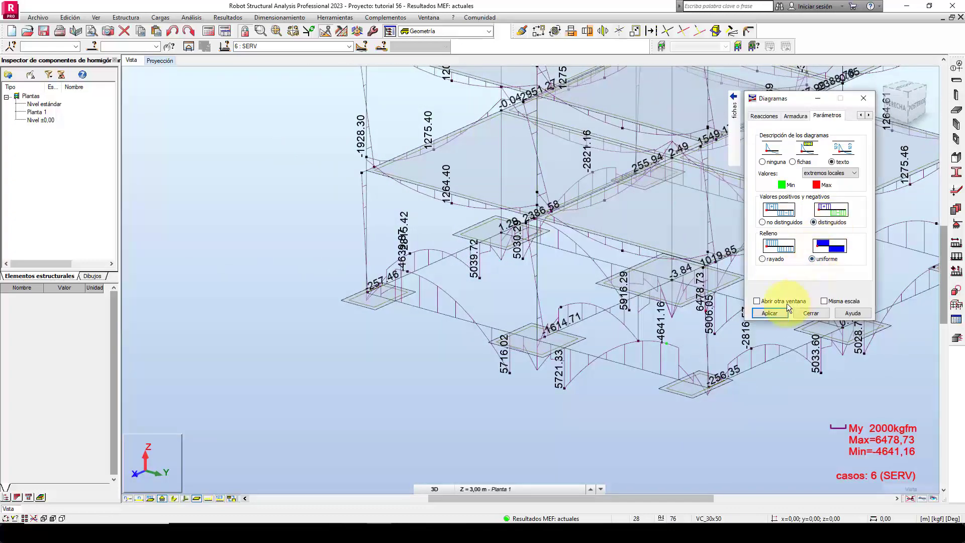
{"action": "left_click", "coordinate": [775, 314]}
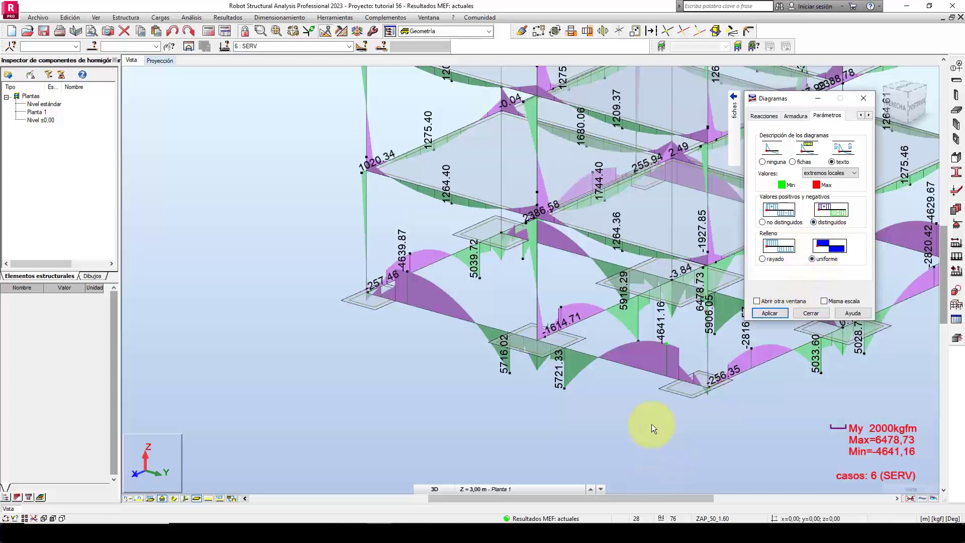
Examine the filled My diagrams along the foundation beams and around the footings from several angles.
{"action": "middle_click_drag", "start_coordinate": [651, 424], "coordinate": [440, 421]}
{"action": "middle_click_drag", "start_coordinate": [520, 406], "coordinate": [581, 409], "text": "shift"}
{"action": "middle_click_drag", "start_coordinate": [468, 411], "coordinate": [674, 416]}
{"action": "scroll", "coordinate": [528, 394], "scroll_direction": "up", "scroll_amount": 2}
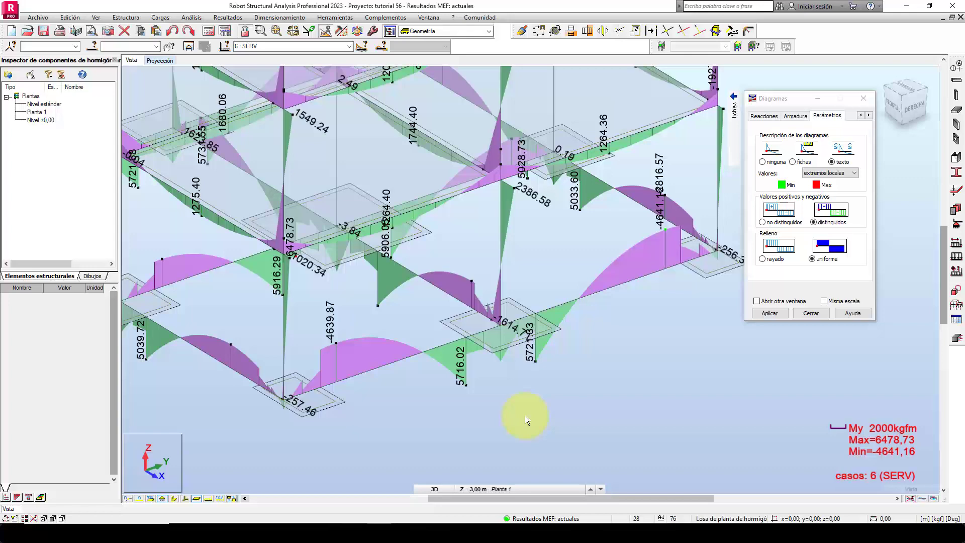
{"action": "scroll", "coordinate": [516, 412], "scroll_direction": "up", "scroll_amount": 3}
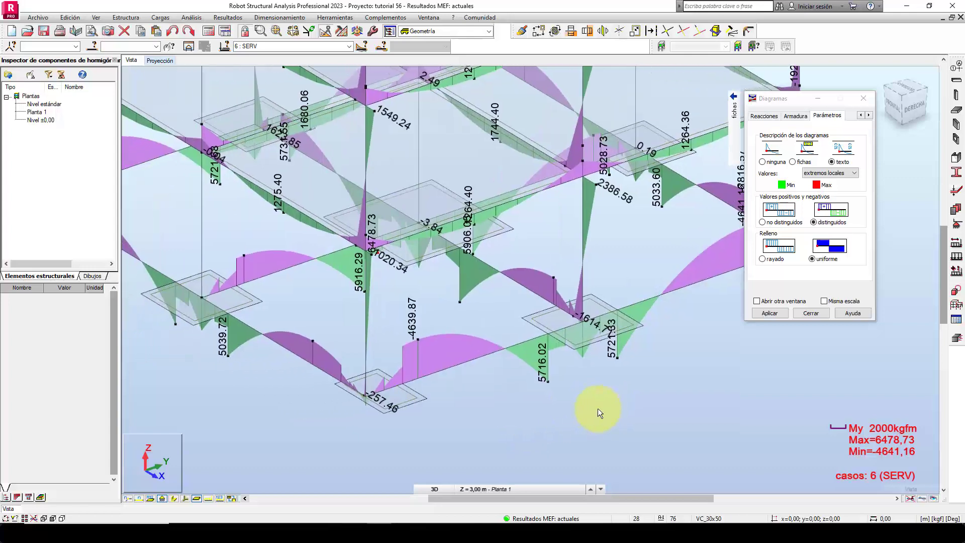
{"action": "middle_click_drag", "start_coordinate": [665, 382], "coordinate": [667, 383]}
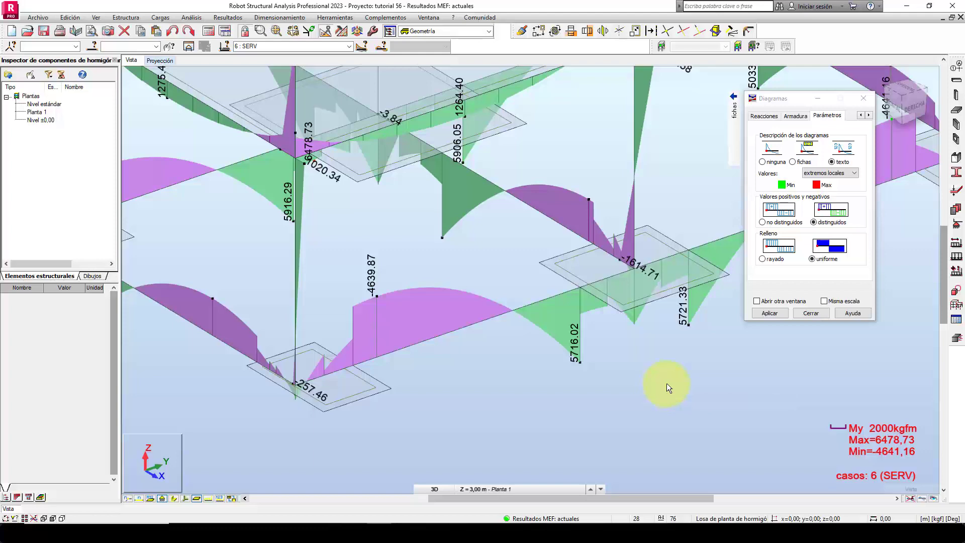
{"action": "scroll", "coordinate": [528, 281], "scroll_direction": "down", "scroll_amount": 4}
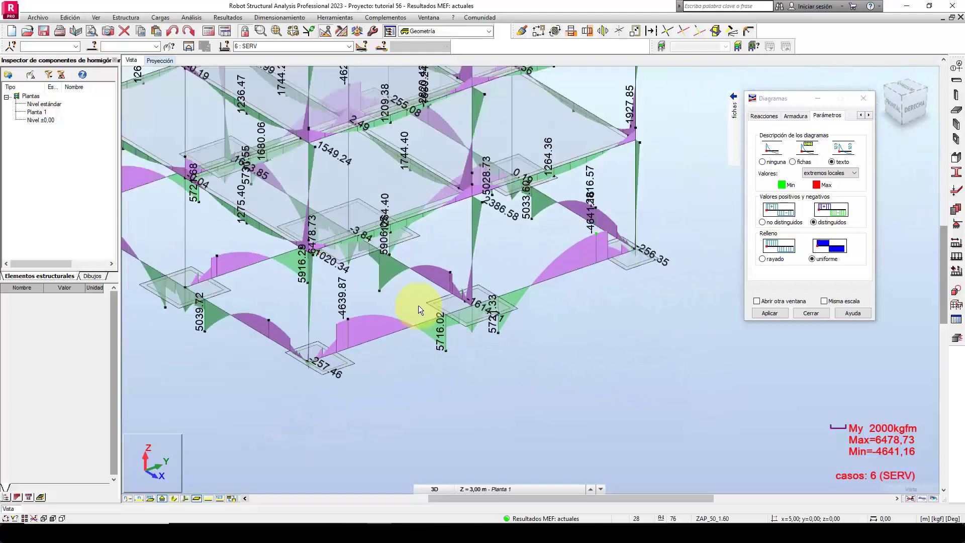
{"action": "middle_click_drag", "start_coordinate": [620, 318], "coordinate": [584, 351]}
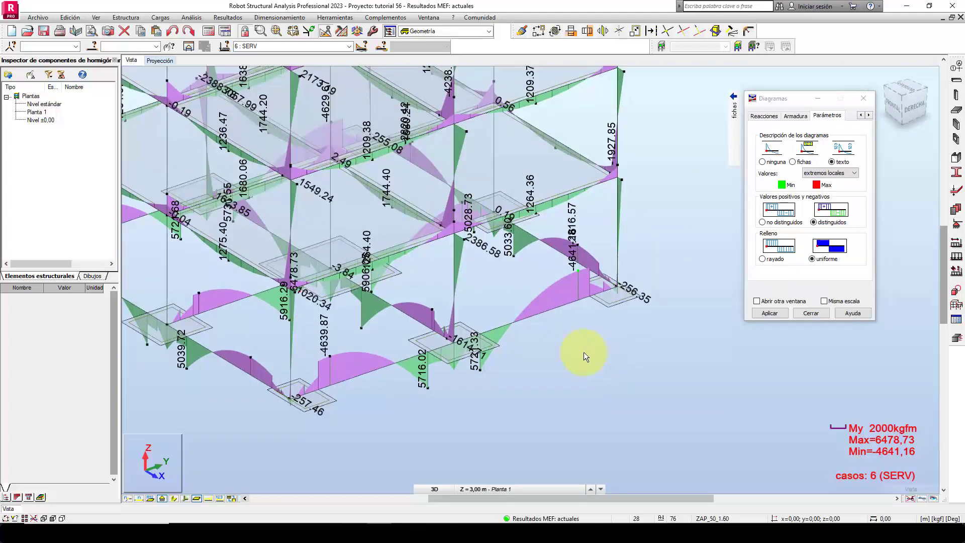